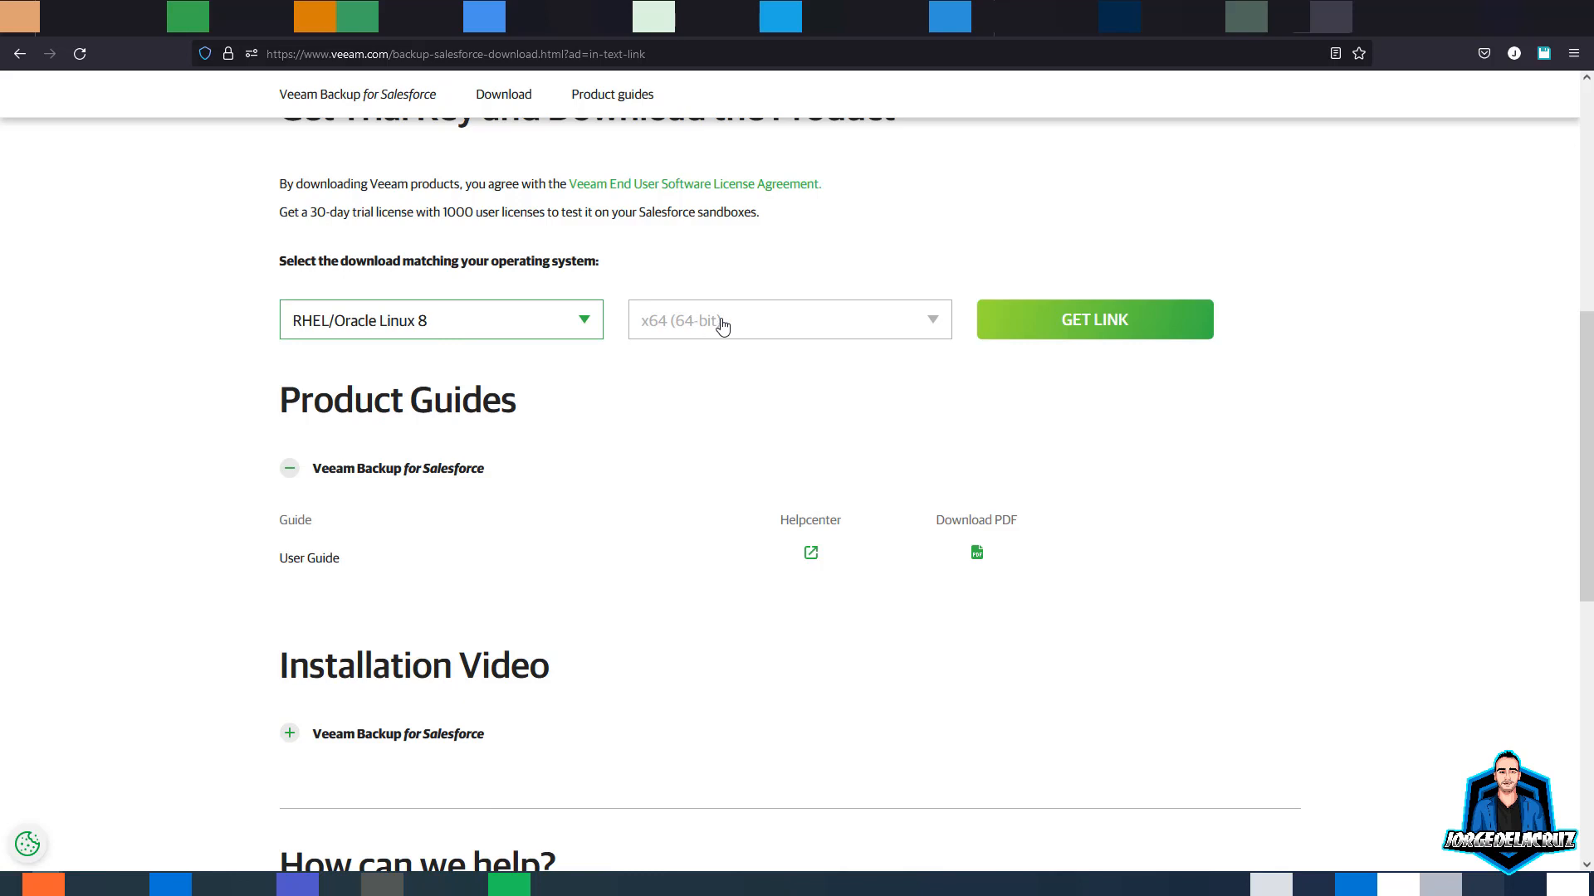
- Show the download links for the RHEL/Oracle Linux 8 repository package
{"action": "left_click", "coordinate": [1058, 330]}
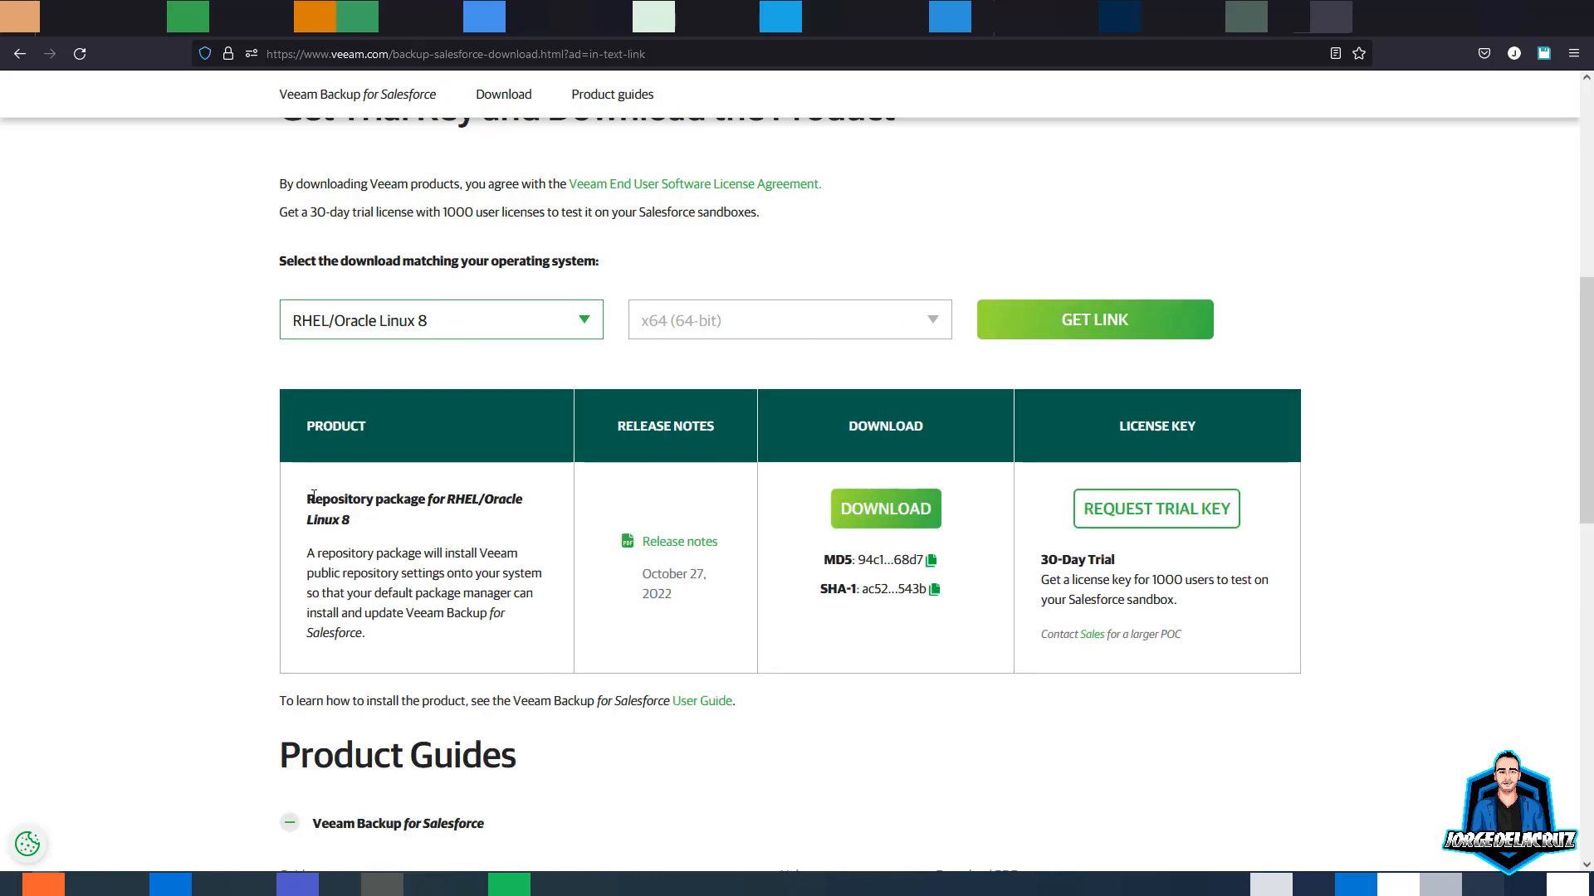
{"action": "left_click_drag", "start_coordinate": [314, 495], "coordinate": [409, 554]}
{"action": "left_click", "coordinate": [413, 553]}
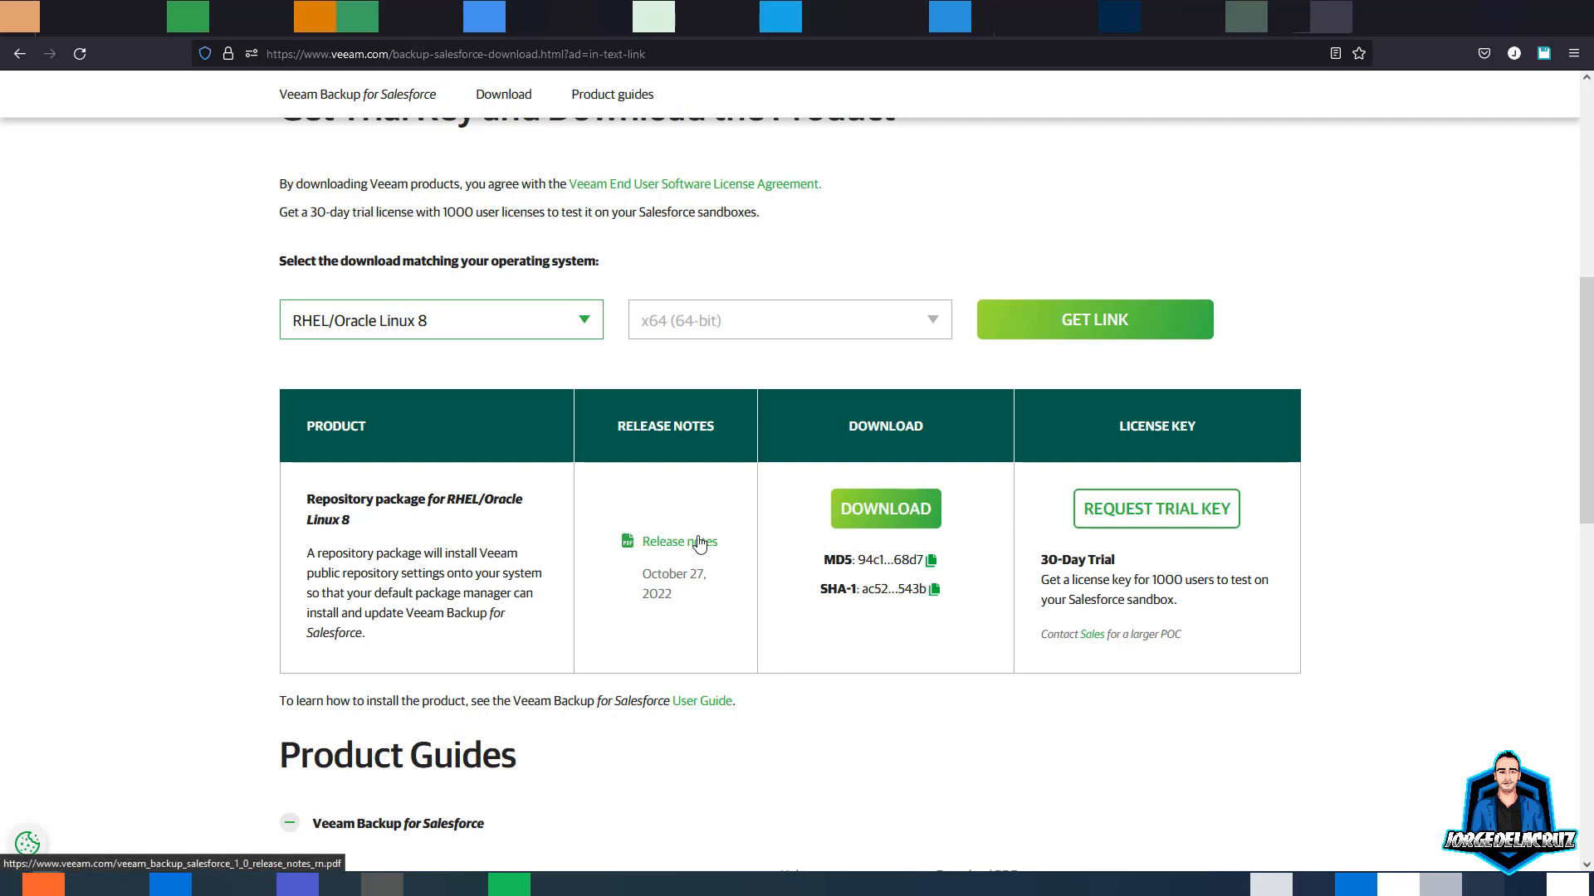
- Open the release notes in a new tab and download veeam-repo-1.0.1-6.x86_64.rpm
{"action": "right_click", "coordinate": [650, 542]}
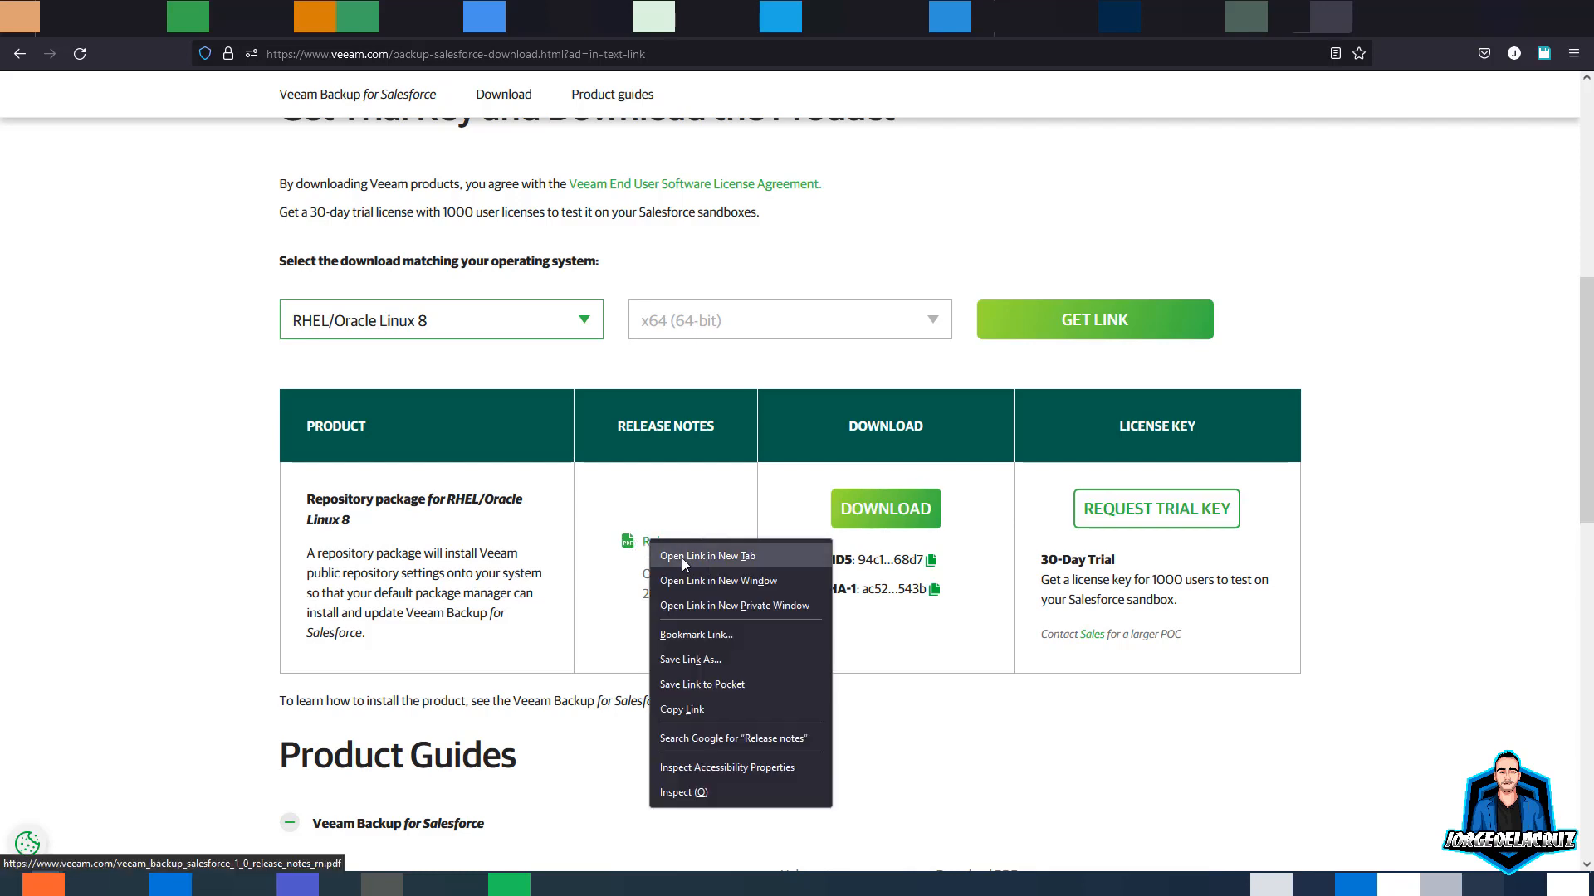
{"action": "left_click", "coordinate": [705, 556]}
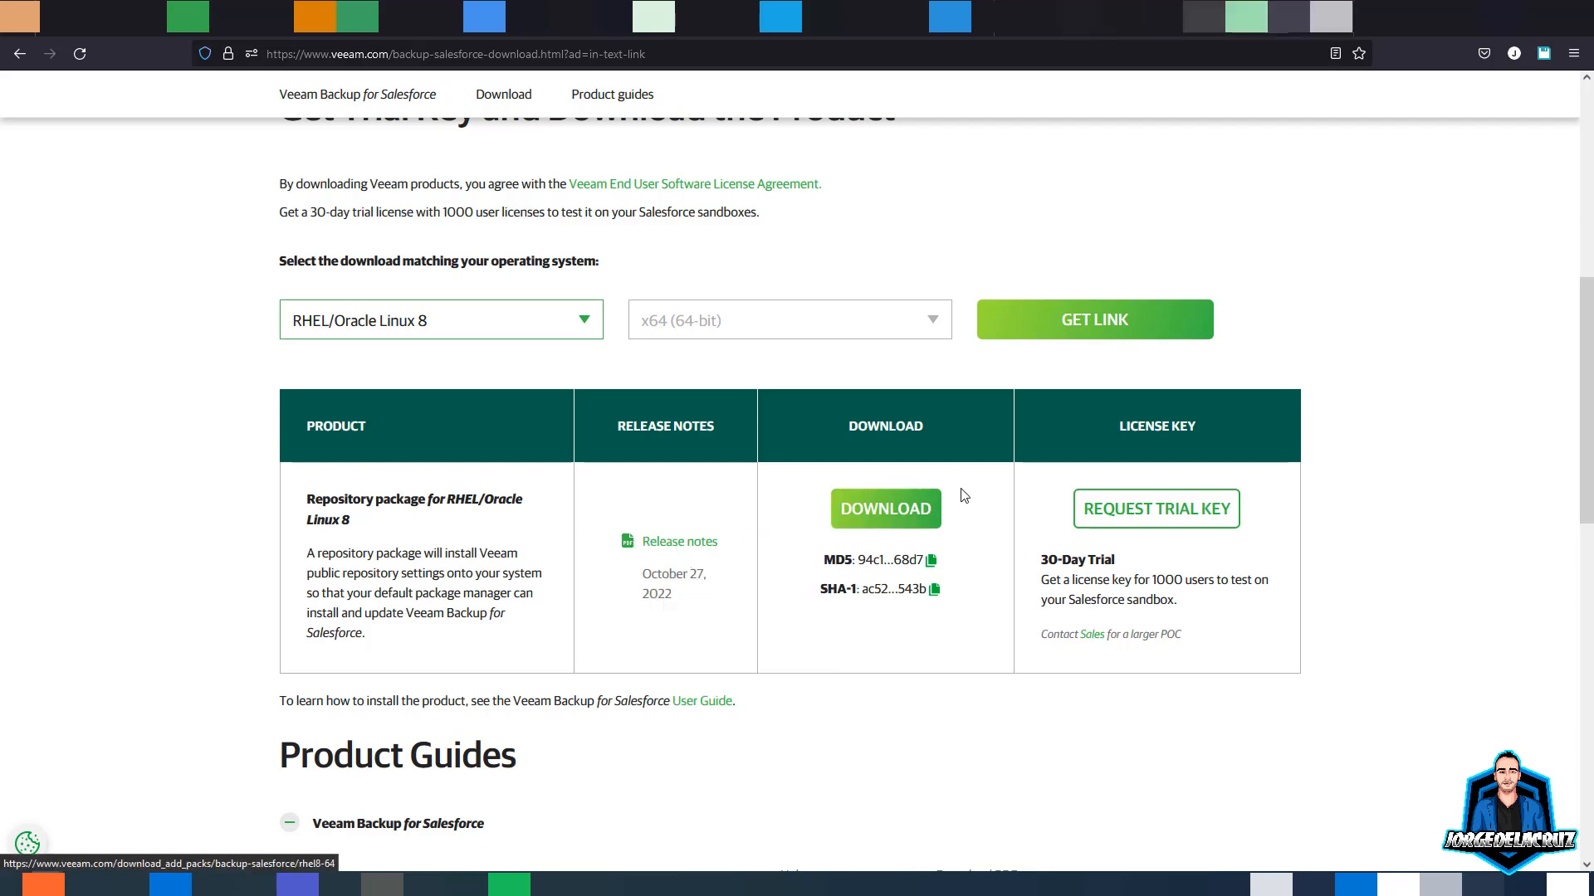
{"action": "left_click", "coordinate": [869, 518]}
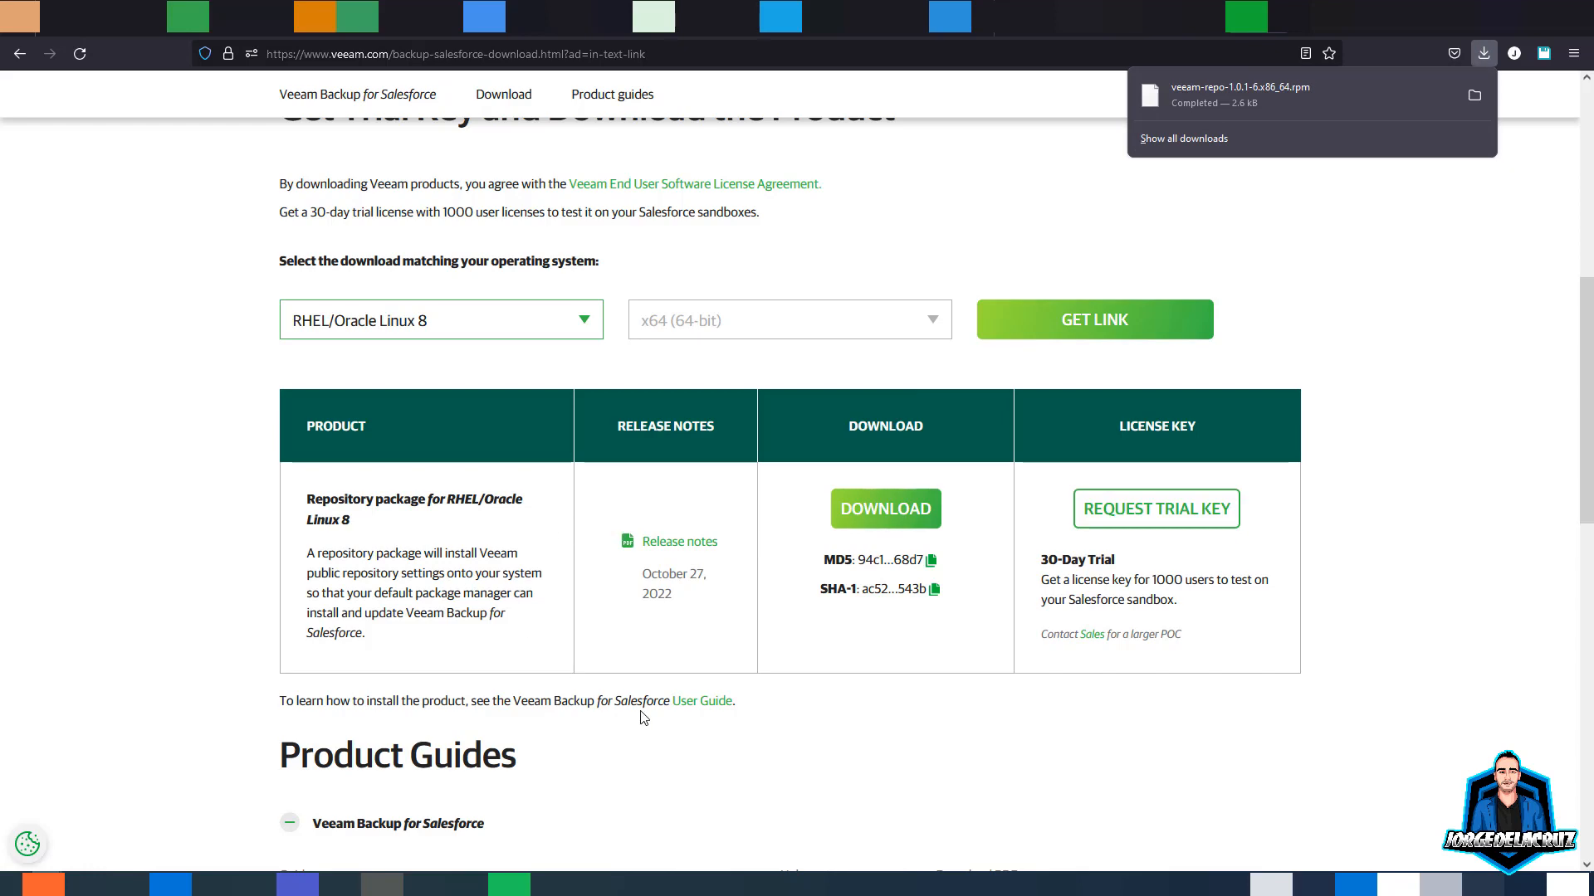
{"action": "right_click", "coordinate": [691, 701]}
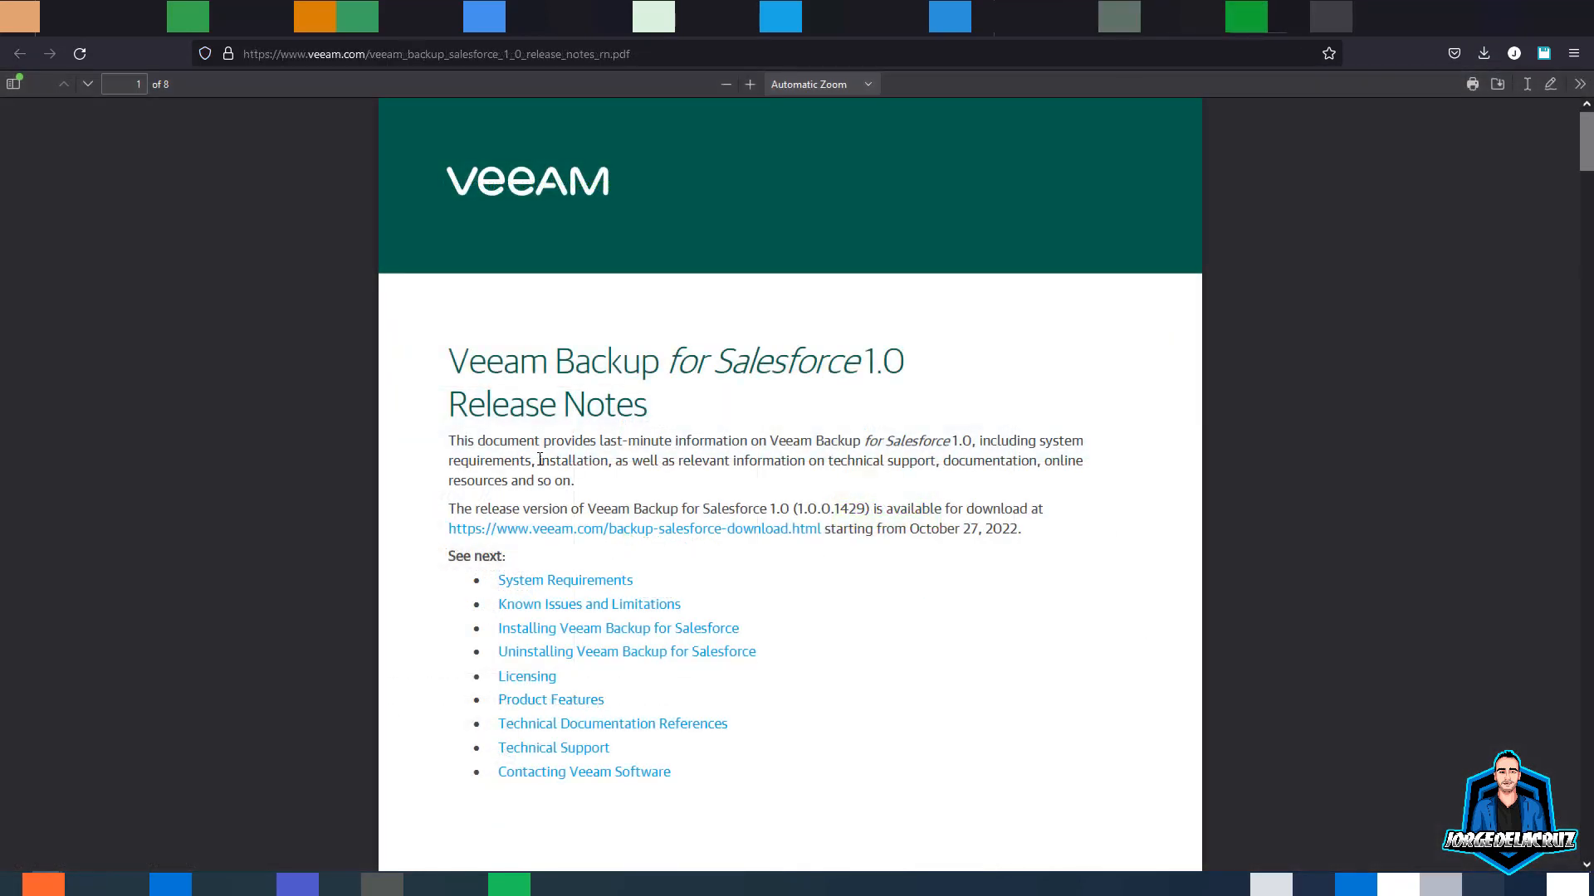
- Jump to System Requirements and review the Salesforce API version and the server's CPU, memory and OS requirements
{"action": "scroll", "coordinate": [514, 481], "scroll_direction": "down", "scroll_amount": 1}
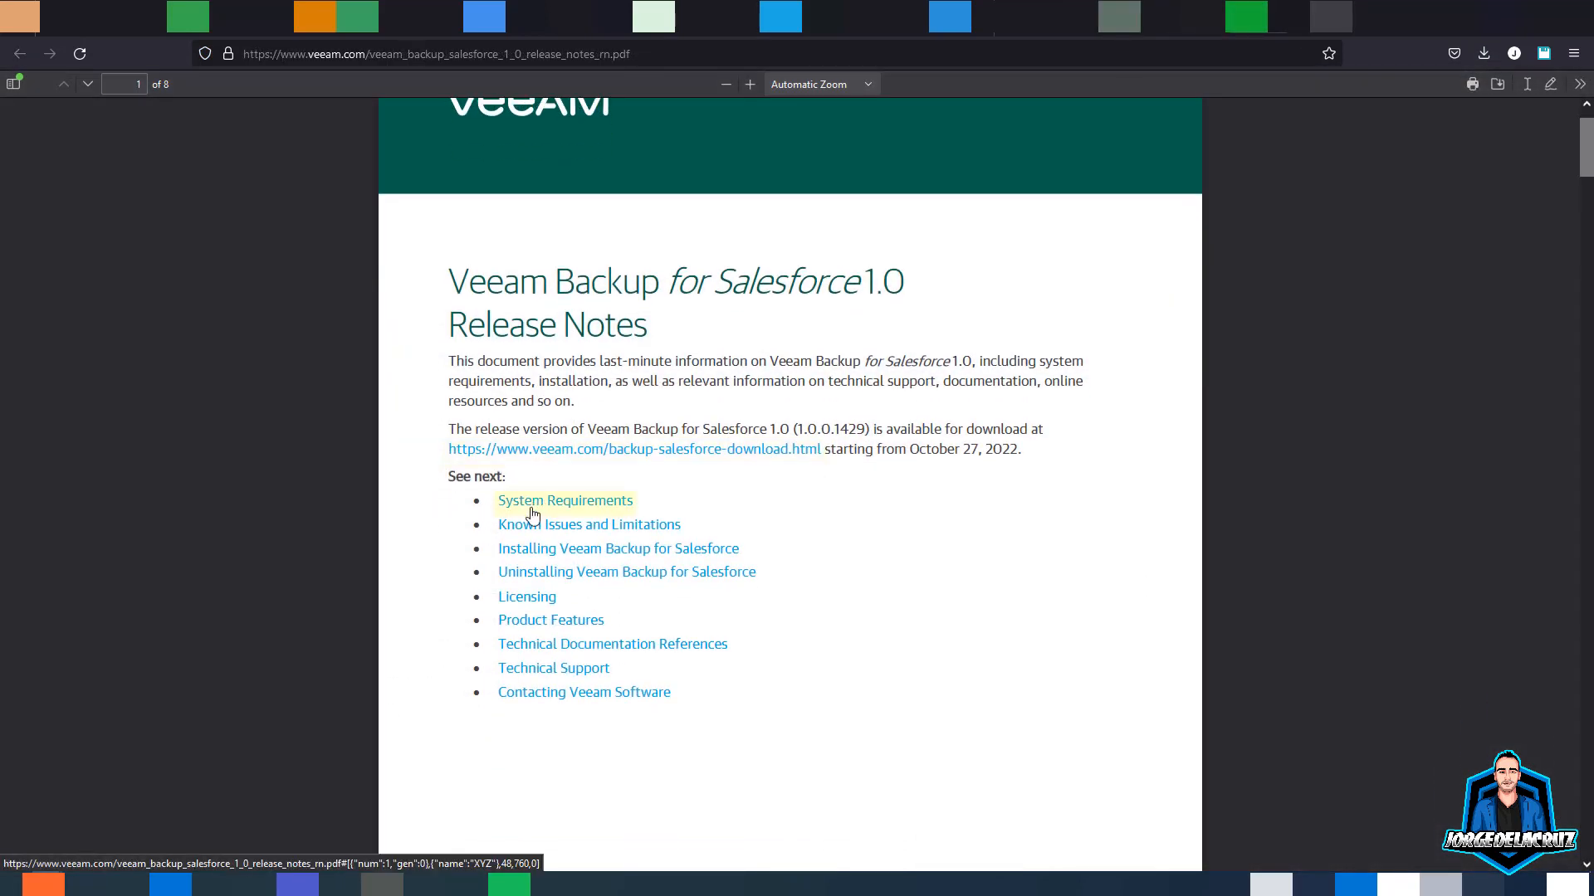
{"action": "left_click", "coordinate": [489, 502]}
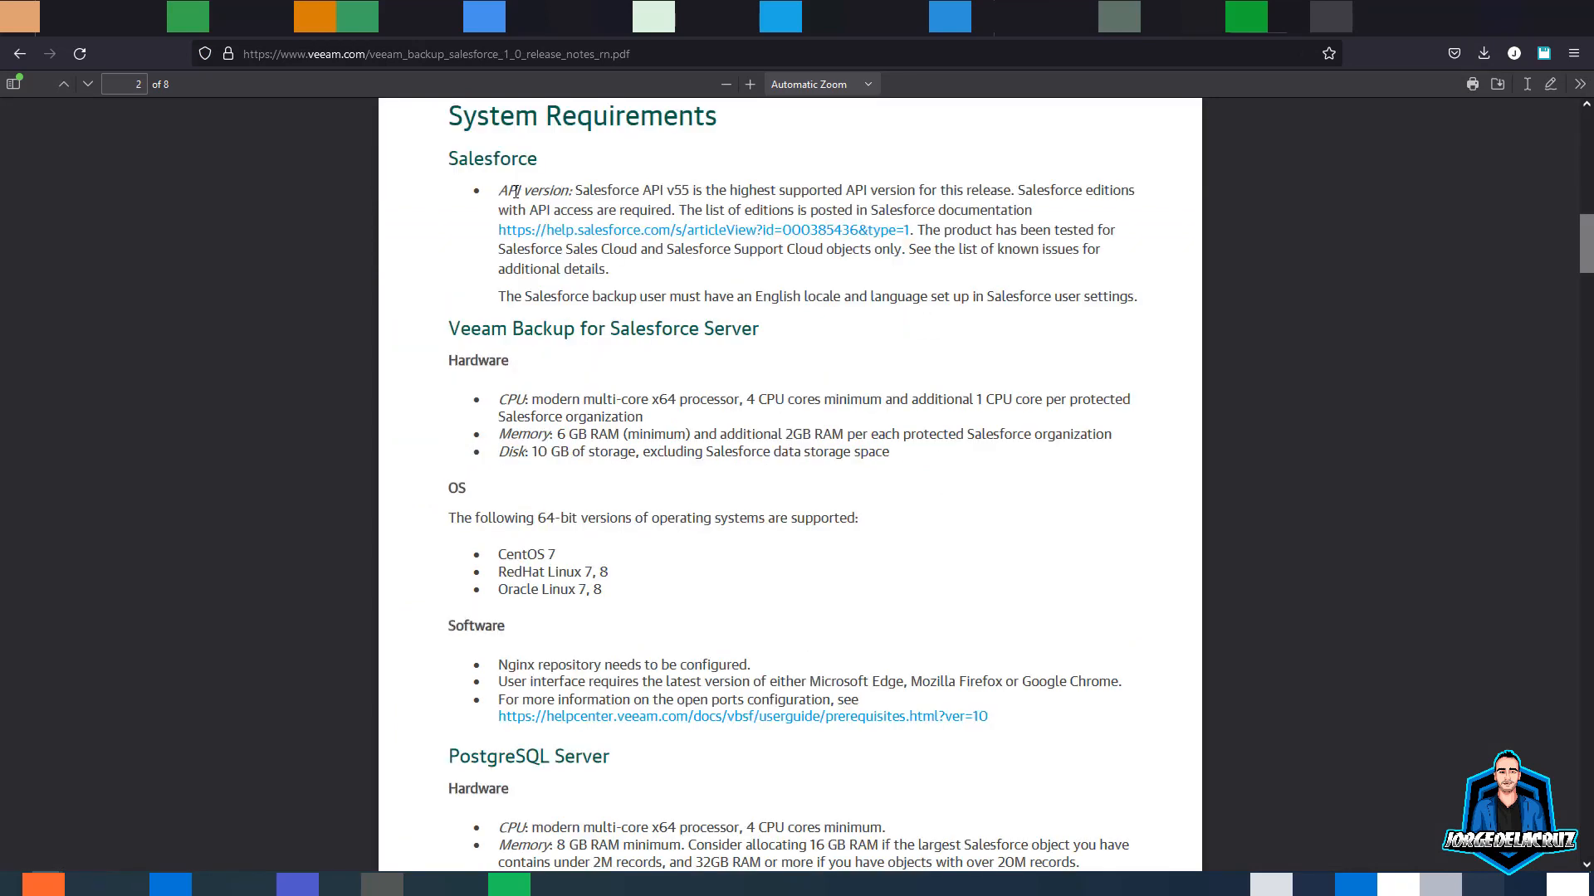
{"action": "left_click_drag", "start_coordinate": [516, 192], "coordinate": [1013, 196]}
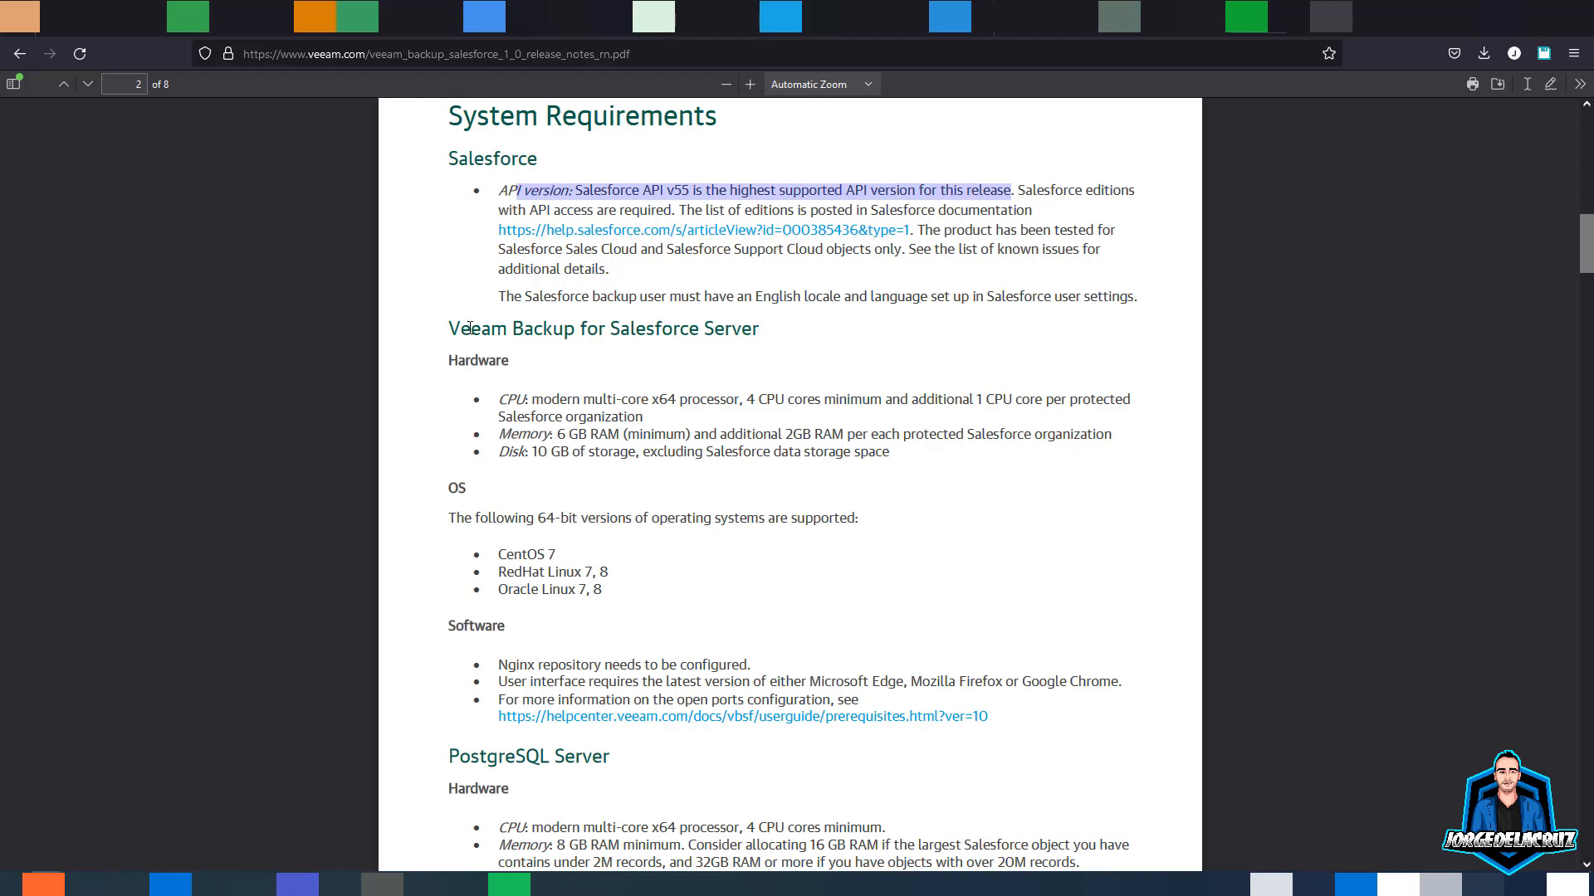
{"action": "left_click_drag", "start_coordinate": [470, 328], "coordinate": [749, 330]}
{"action": "left_click", "coordinate": [676, 375]}
{"action": "left_click_drag", "start_coordinate": [545, 399], "coordinate": [969, 399]}
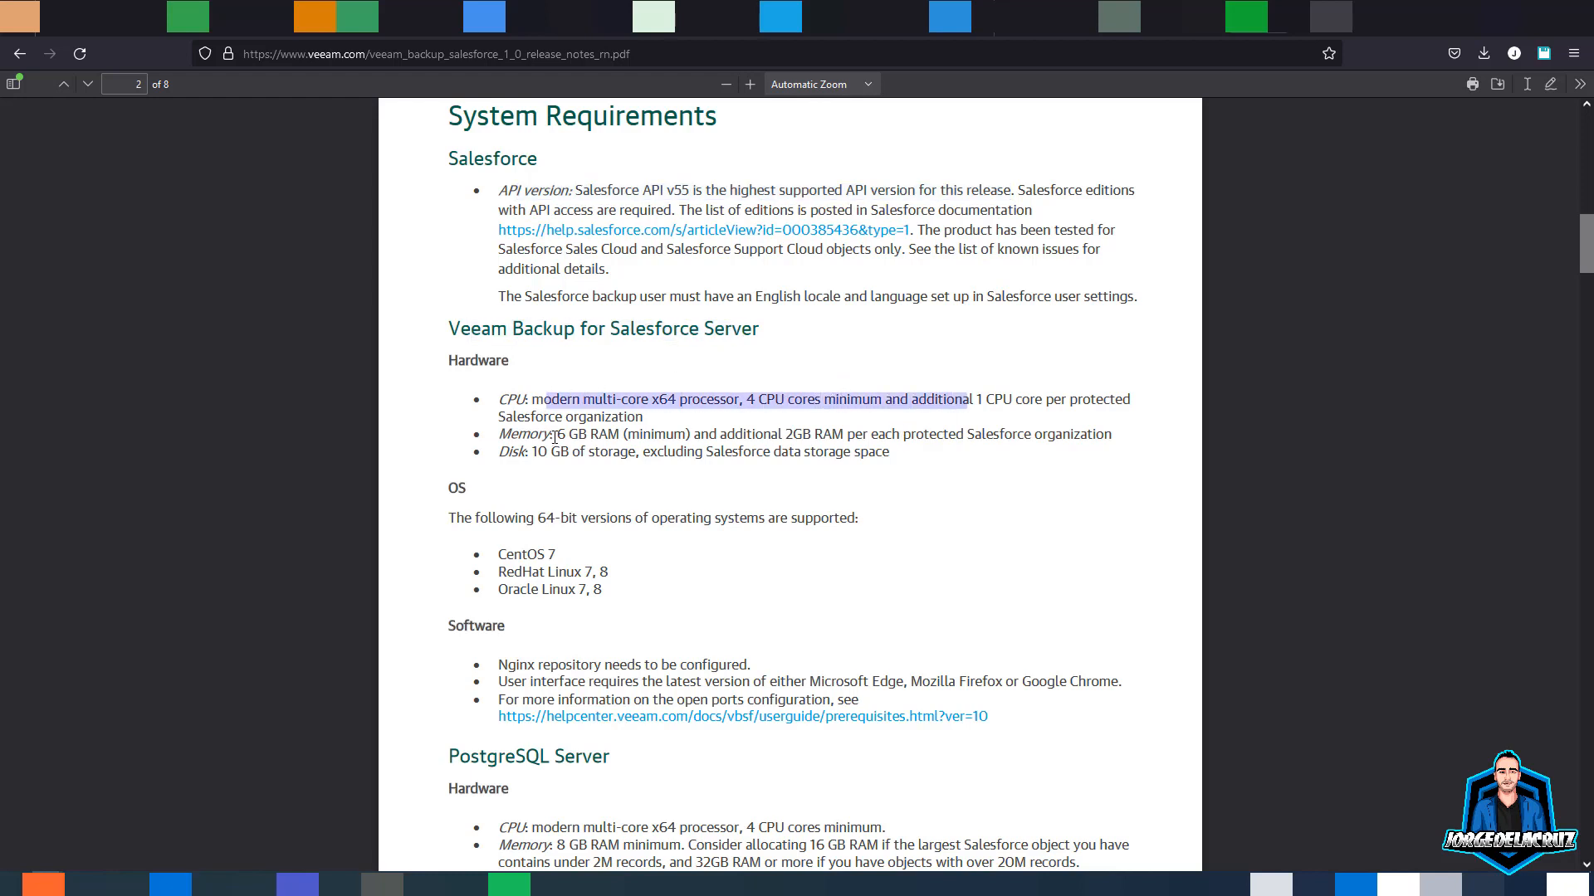
{"action": "left_click_drag", "start_coordinate": [556, 434], "coordinate": [752, 435]}
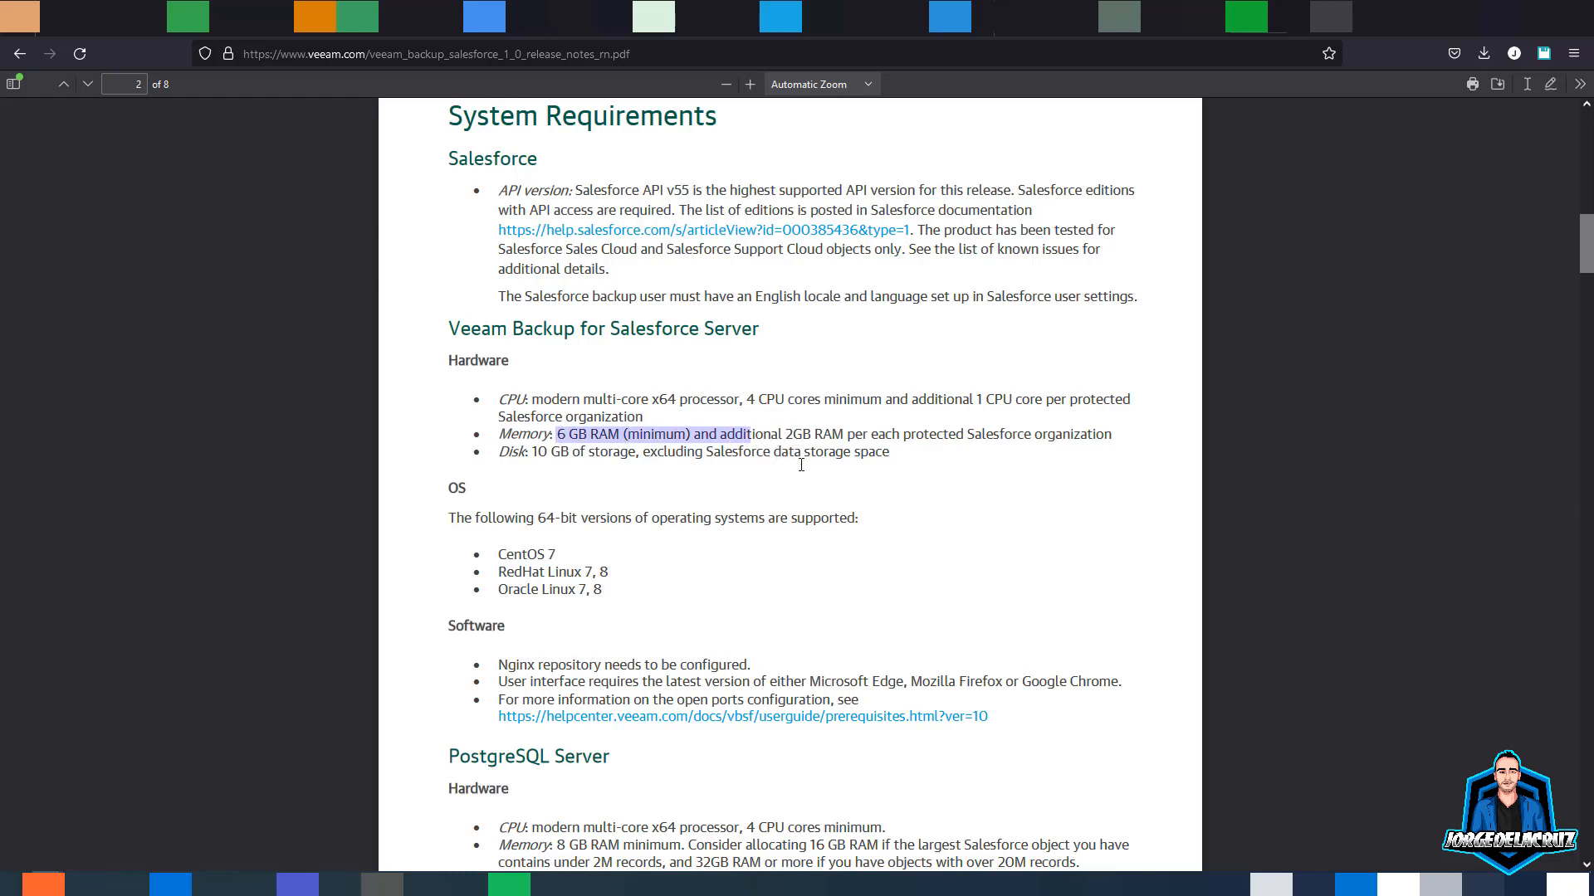
{"action": "left_click", "coordinate": [628, 445]}
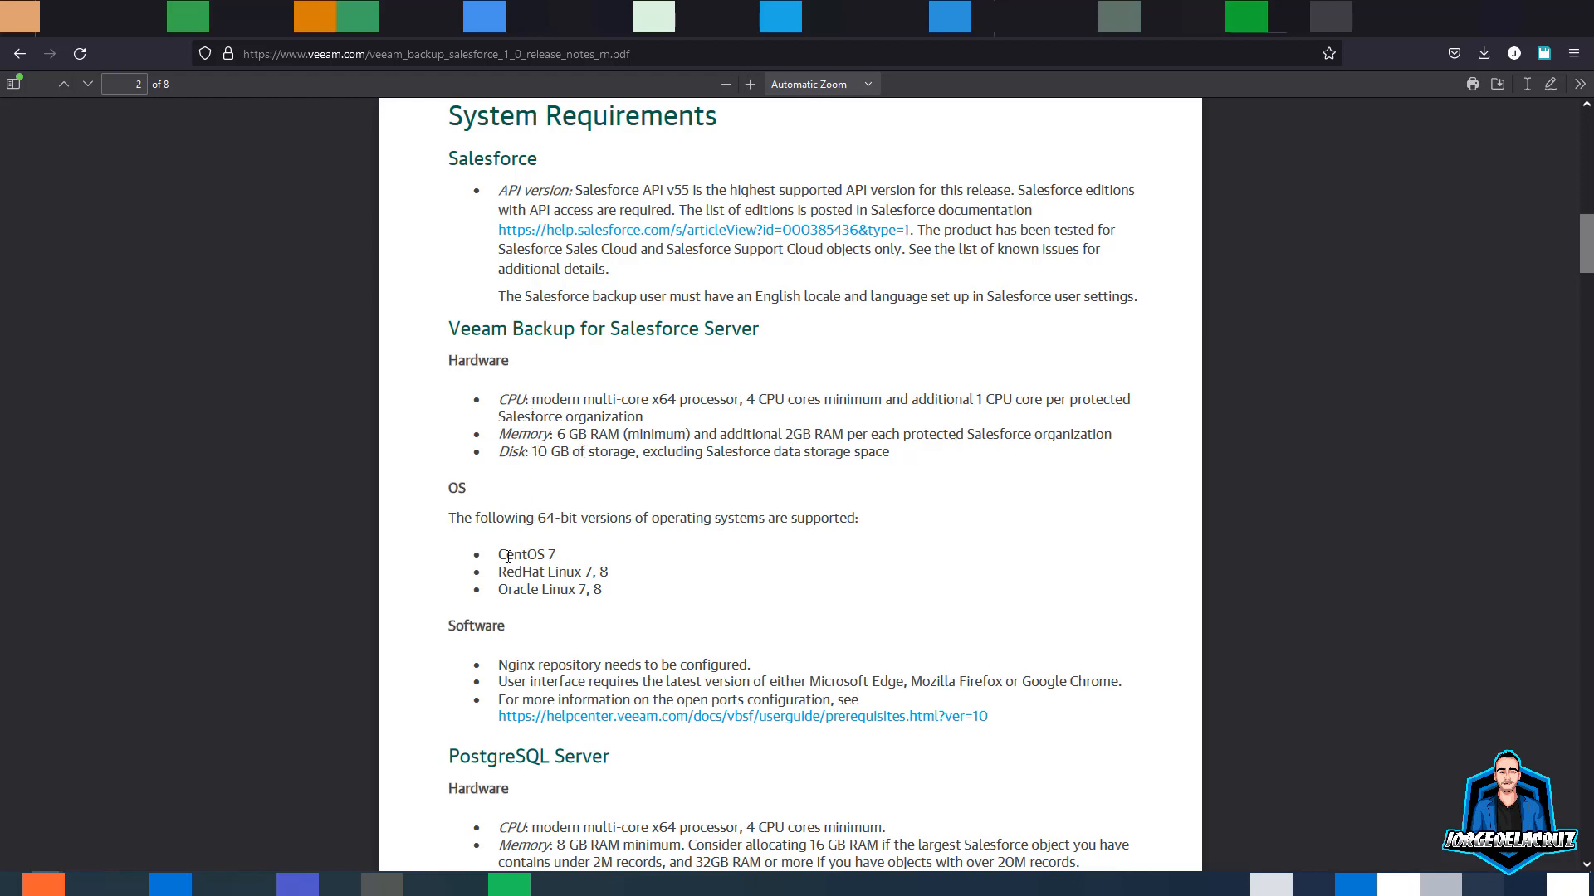
{"action": "left_click_drag", "start_coordinate": [508, 555], "coordinate": [676, 587]}
{"action": "left_click", "coordinate": [581, 590]}
- Review the Oracle Linux, web browser and PostgreSQL requirements, then continue to Known Issues and Limitations
{"action": "scroll", "coordinate": [529, 531], "scroll_direction": "down", "scroll_amount": 1}
{"action": "left_click", "coordinate": [526, 578]}
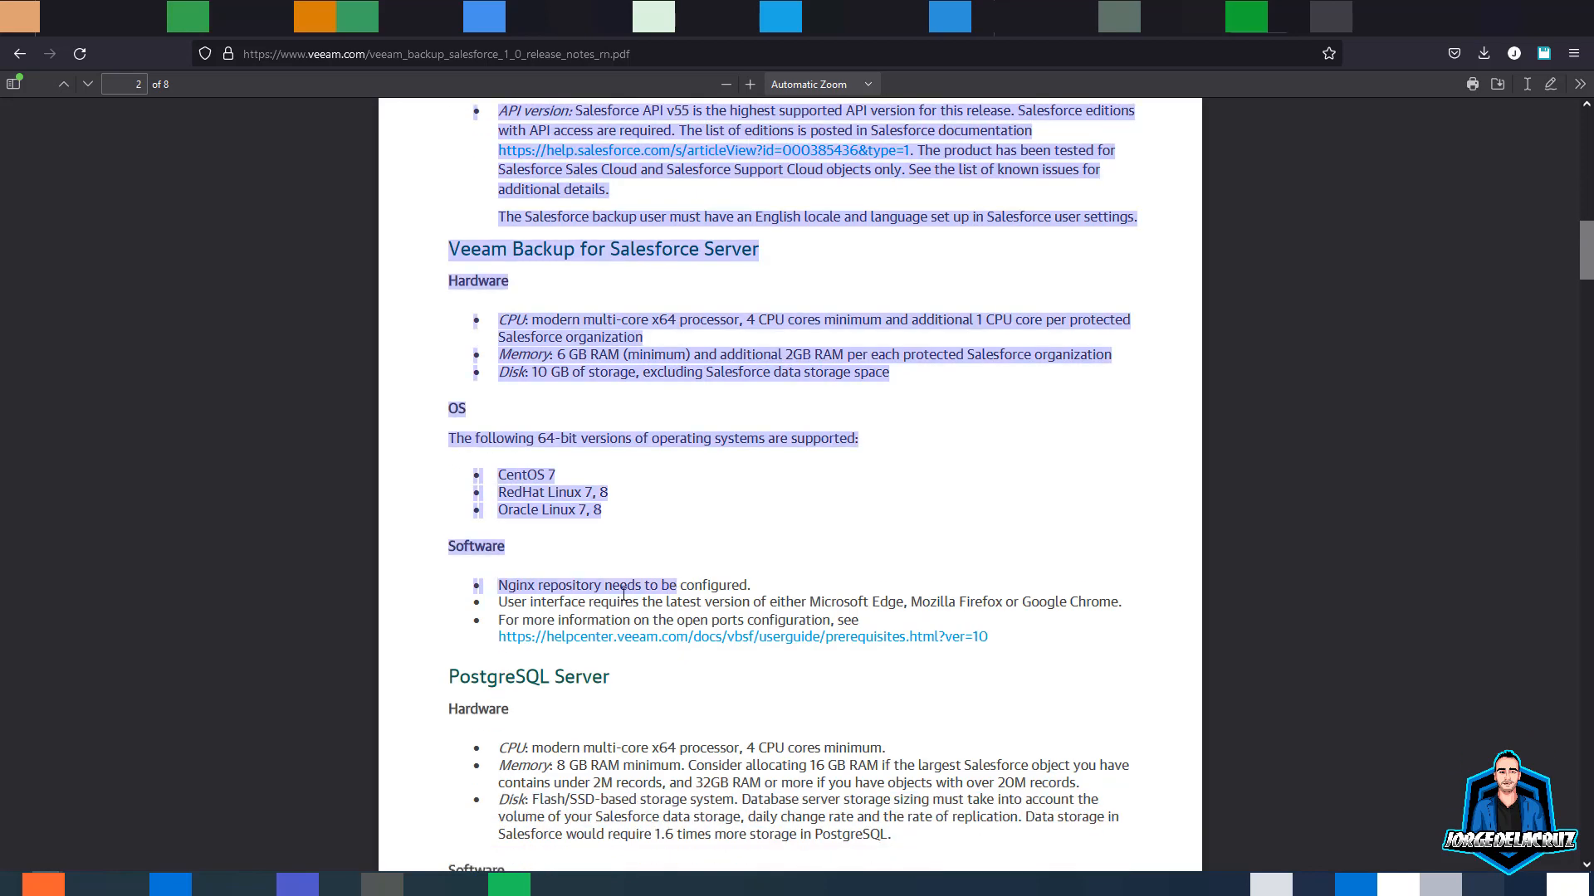
{"action": "left_click", "coordinate": [564, 599]}
{"action": "left_click_drag", "start_coordinate": [531, 601], "coordinate": [705, 597]}
{"action": "left_click", "coordinate": [705, 595]}
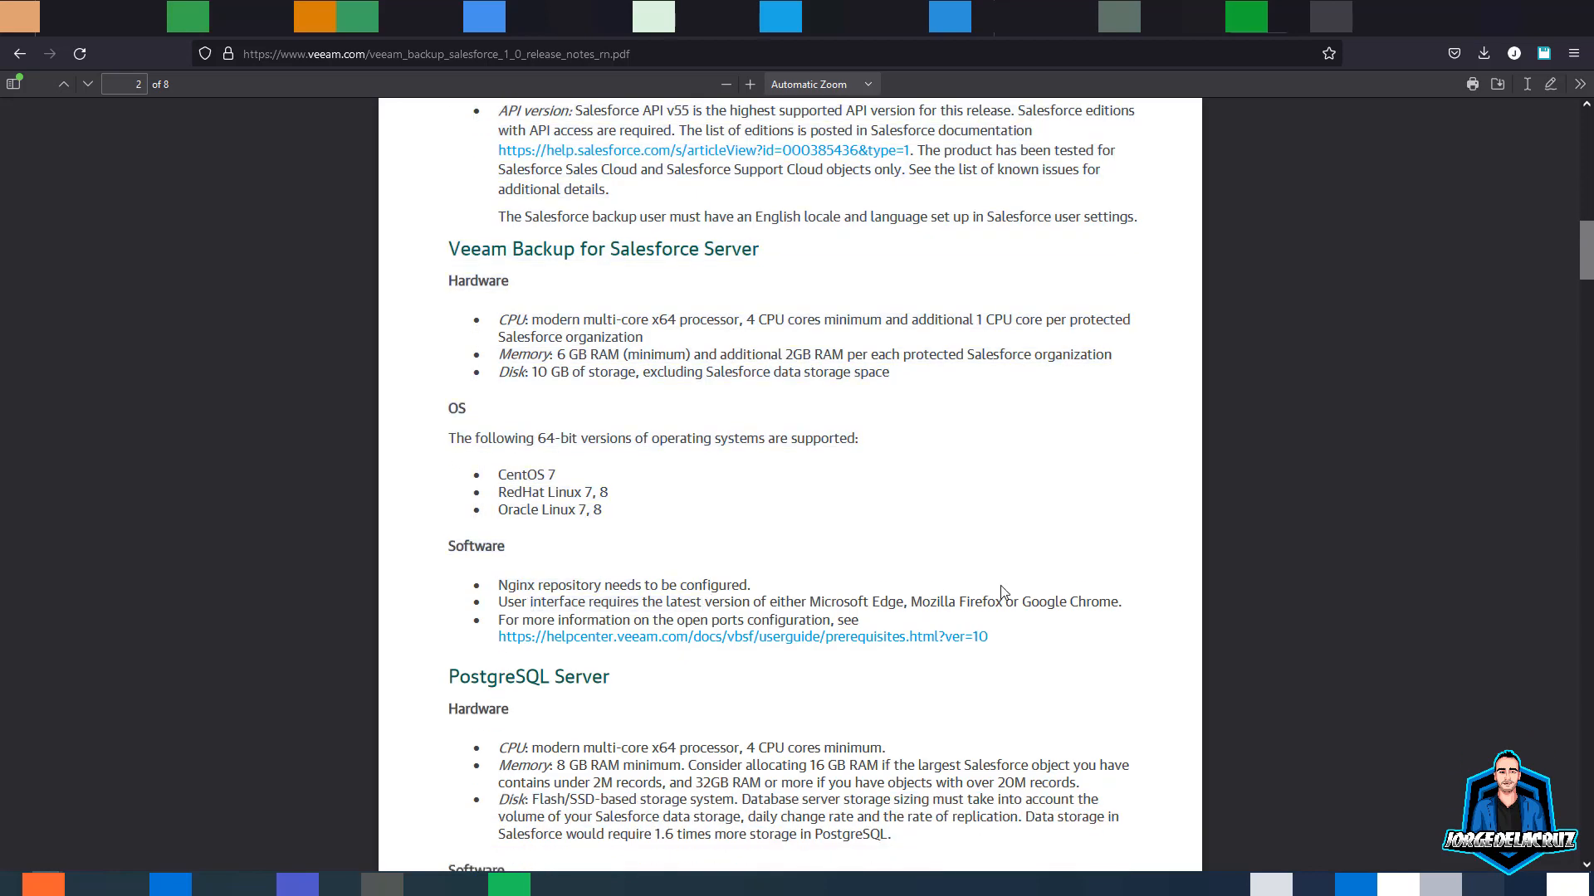
{"action": "scroll", "coordinate": [568, 656], "scroll_direction": "down", "scroll_amount": 3}
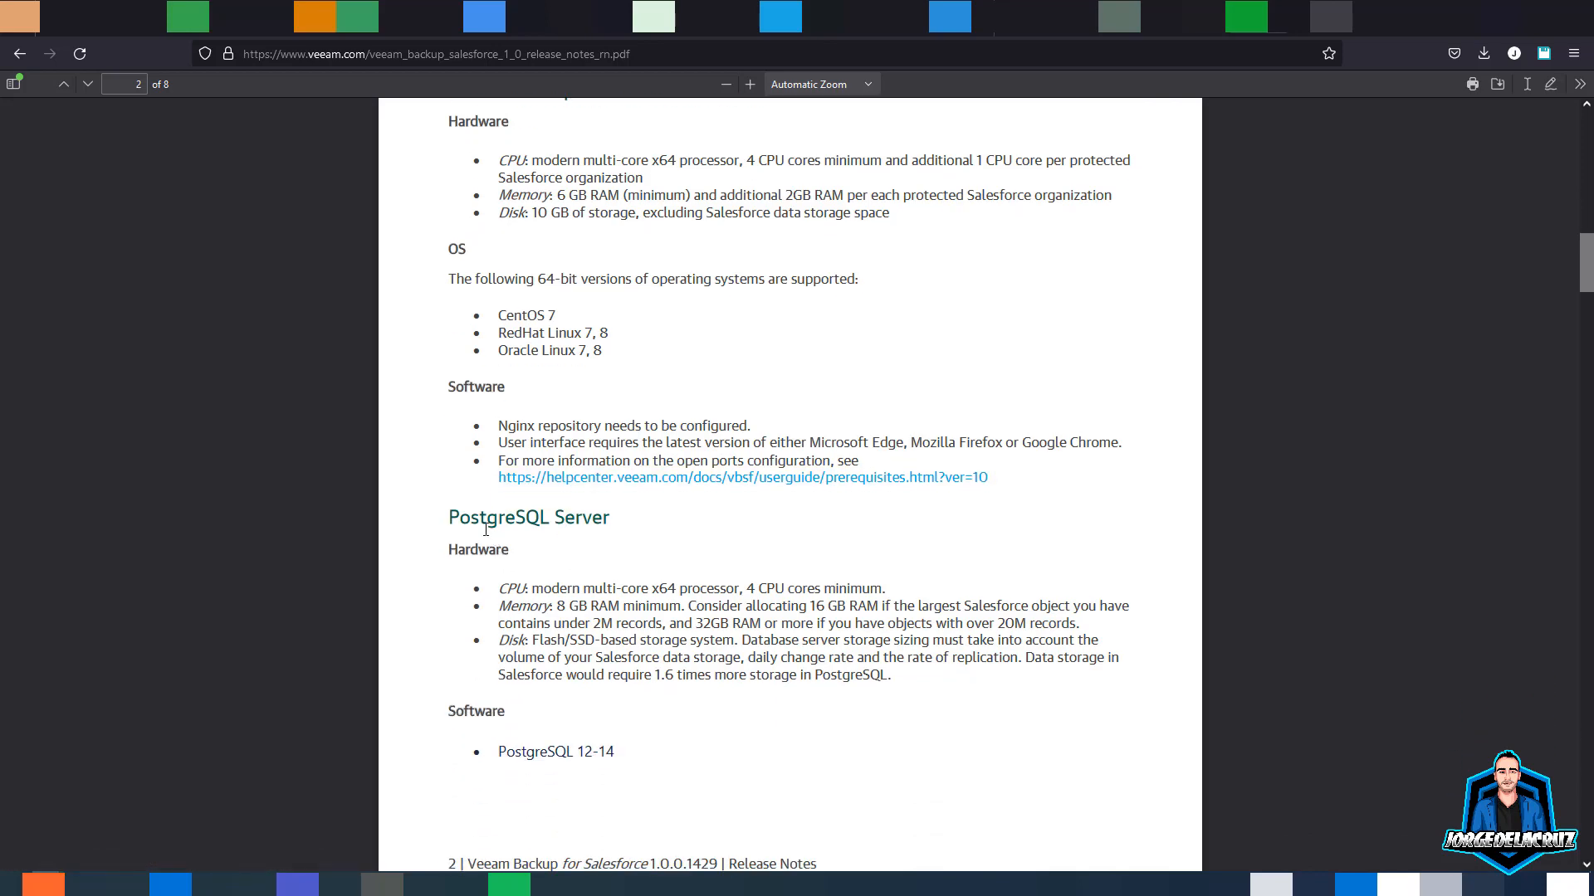
{"action": "left_click_drag", "start_coordinate": [544, 531], "coordinate": [549, 533]}
{"action": "left_click_drag", "start_coordinate": [532, 589], "coordinate": [688, 668]}
{"action": "left_click", "coordinate": [688, 676]}
{"action": "scroll", "coordinate": [667, 633], "scroll_direction": "down", "scroll_amount": 1}
{"action": "scroll", "coordinate": [631, 594], "scroll_direction": "down", "scroll_amount": 4}
{"action": "scroll", "coordinate": [571, 536], "scroll_direction": "down", "scroll_amount": 6}
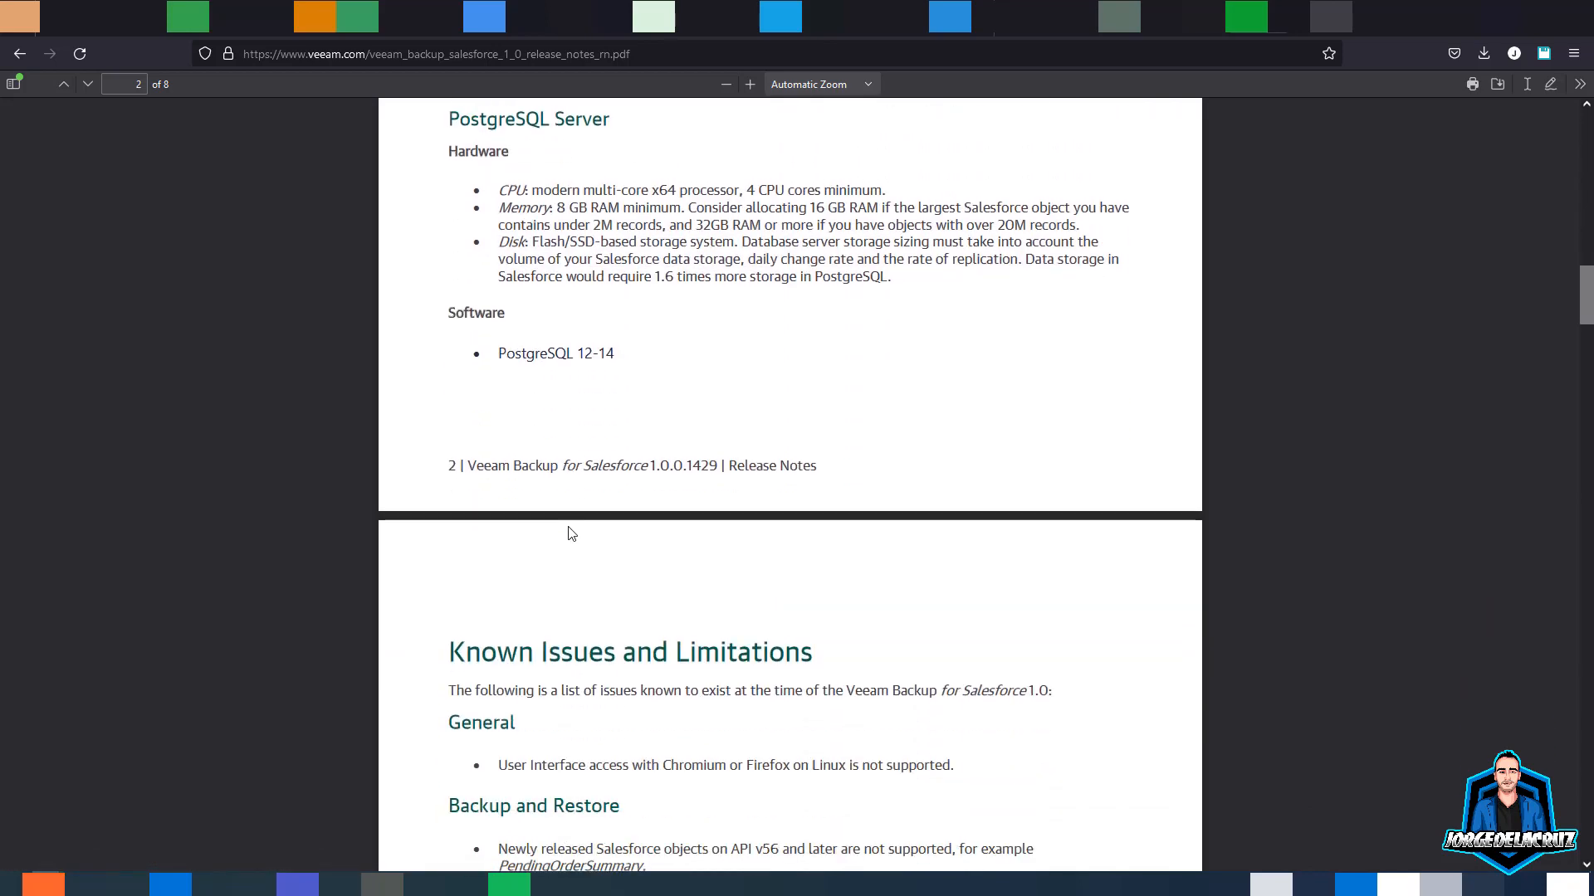
{"action": "scroll", "coordinate": [571, 535], "scroll_direction": "down", "scroll_amount": 5}
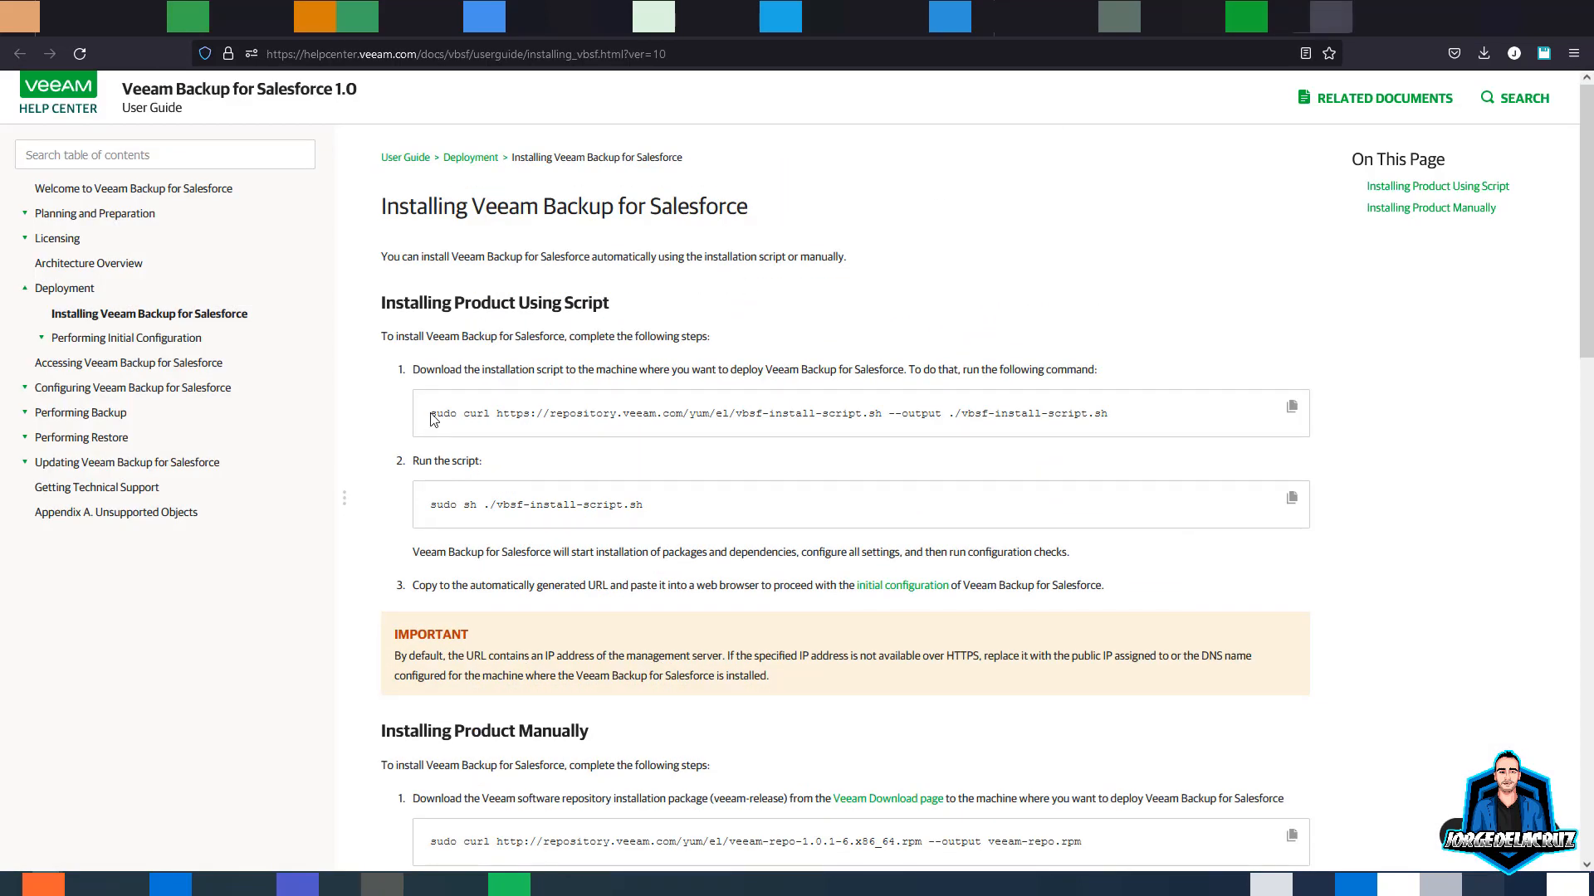
- Review the install-script download command and the manual steps' repository package curl command
{"action": "left_click_drag", "start_coordinate": [431, 419], "coordinate": [1146, 423]}
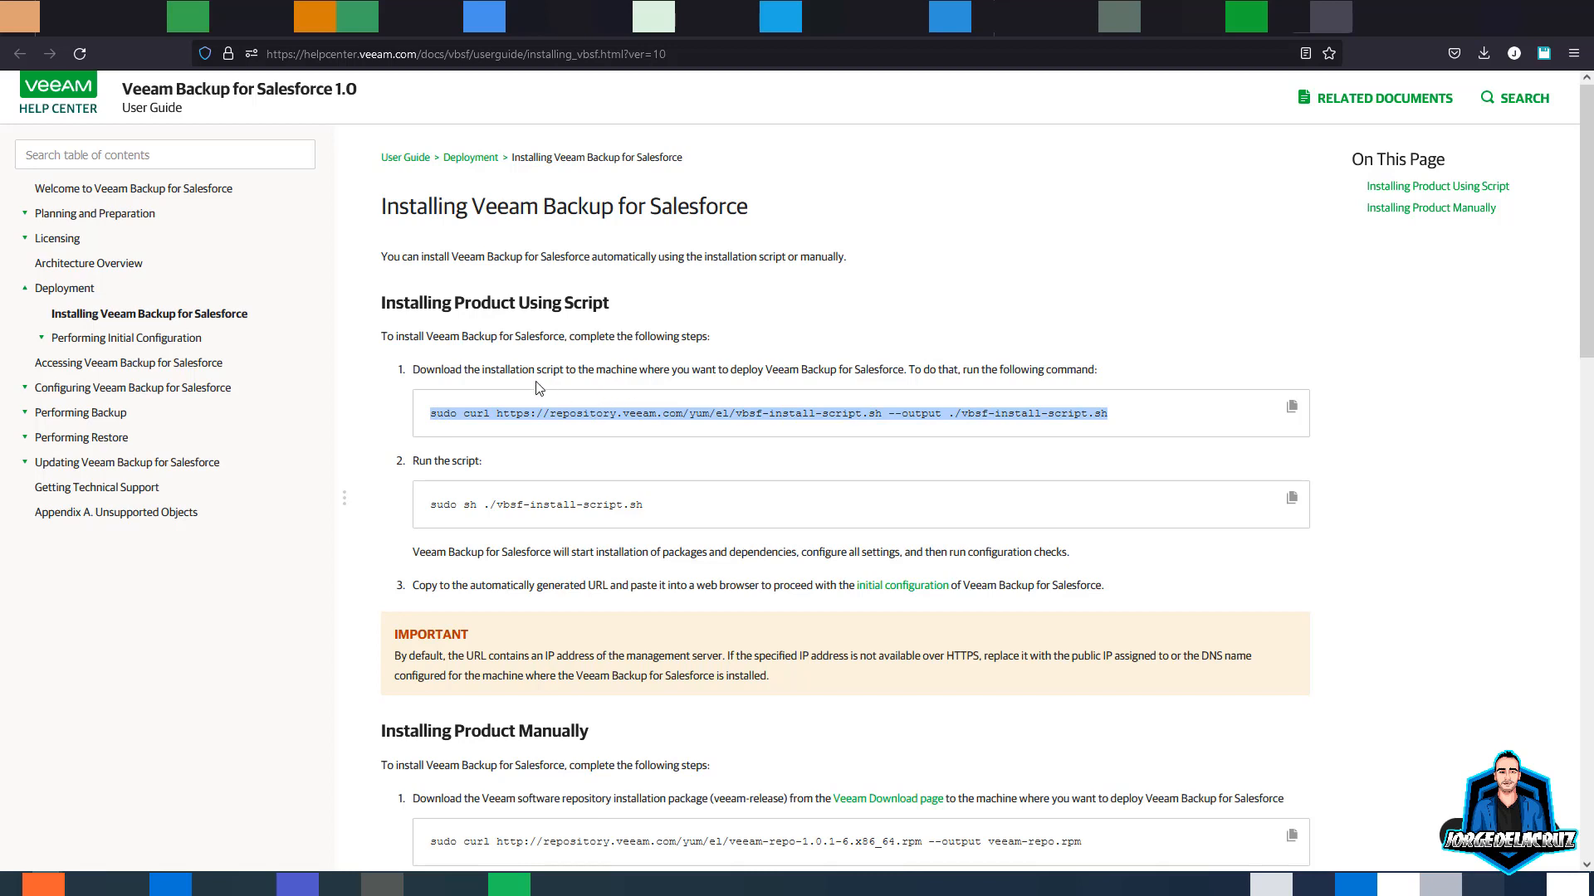
{"action": "left_click", "coordinate": [519, 371]}
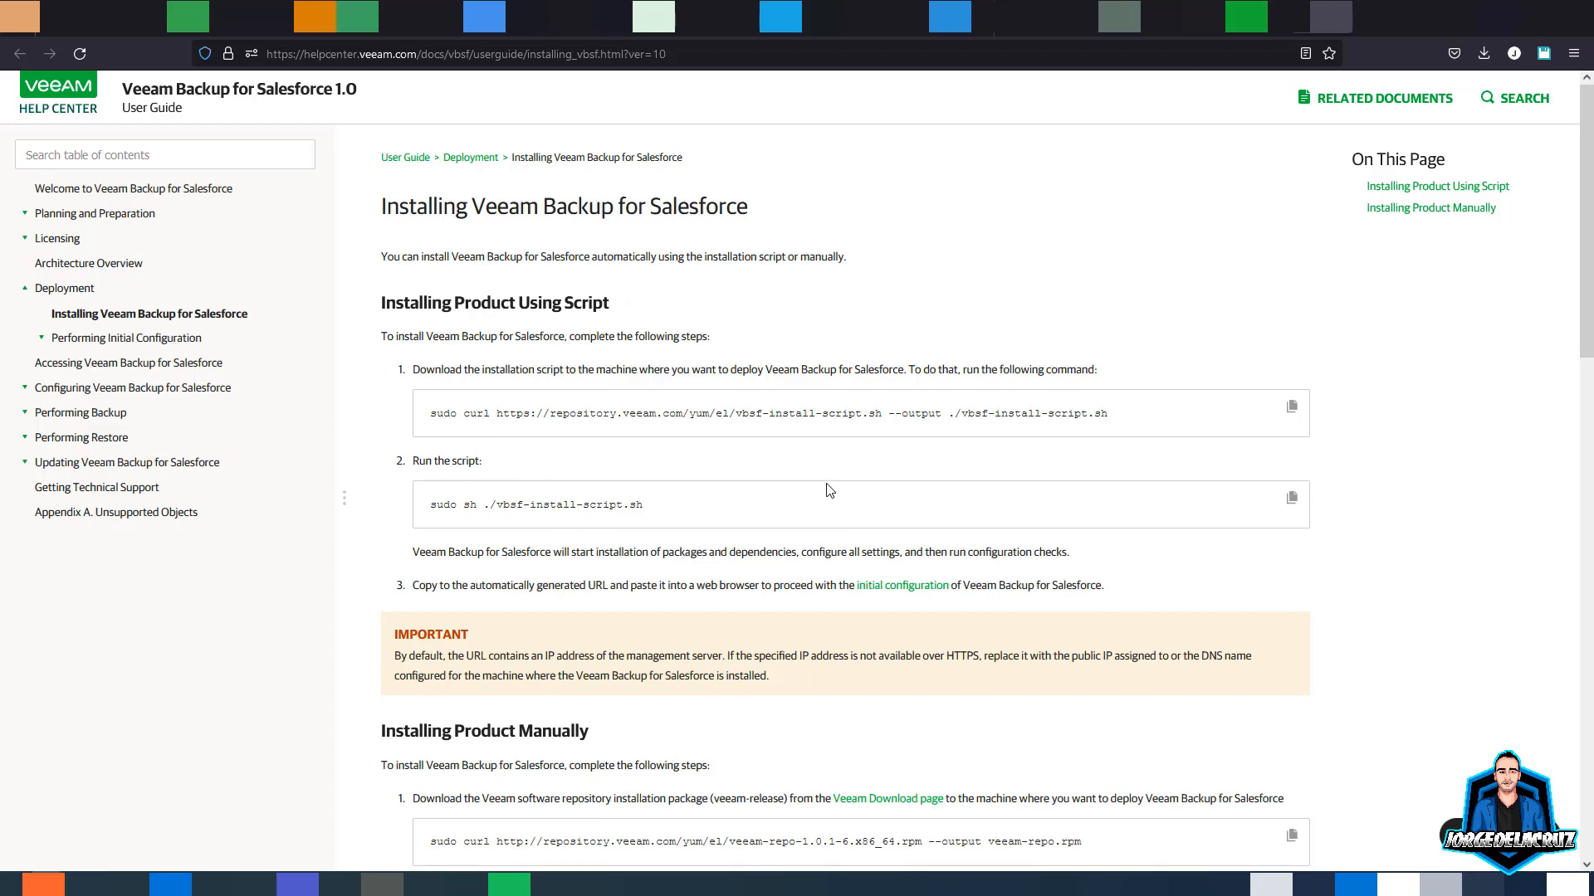
{"action": "scroll", "coordinate": [824, 487], "scroll_direction": "down", "scroll_amount": 3}
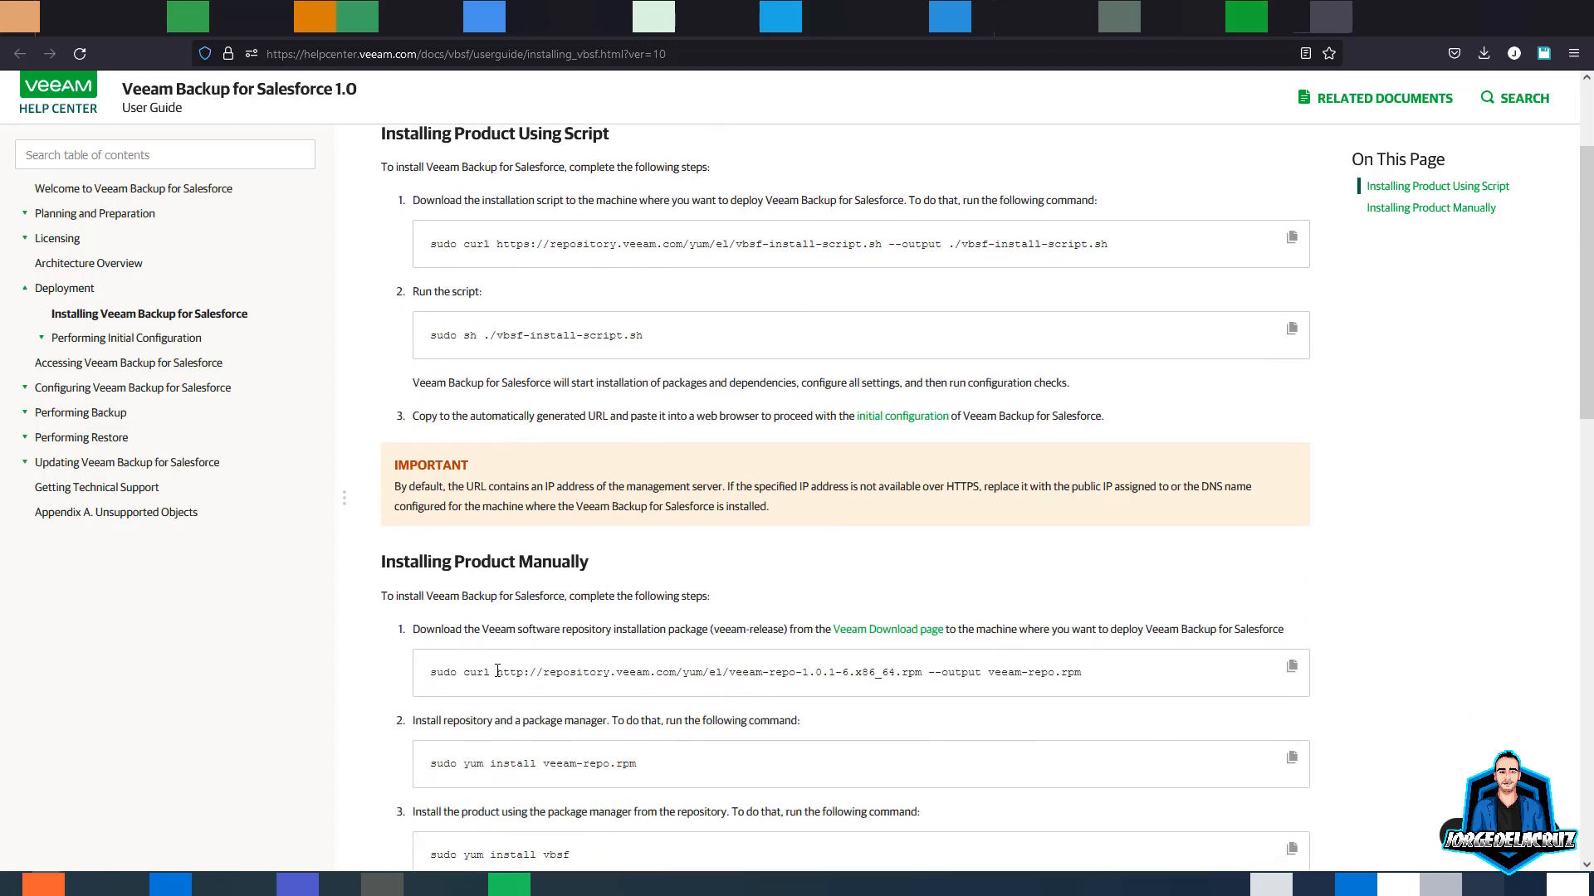
{"action": "left_click_drag", "start_coordinate": [498, 672], "coordinate": [915, 673]}
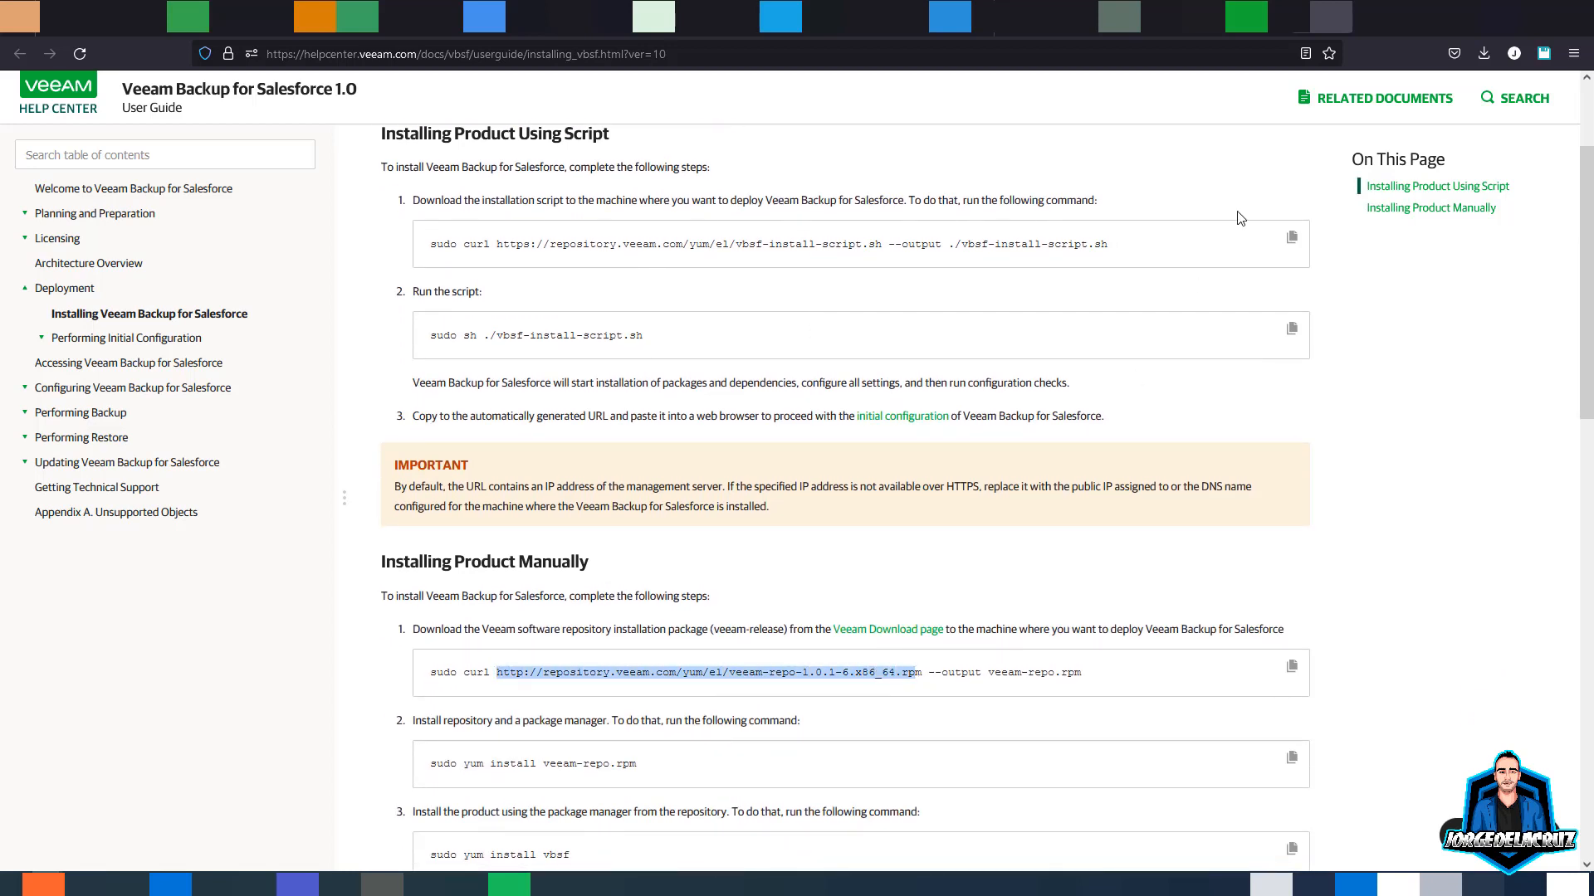
{"action": "left_click", "coordinate": [1484, 55]}
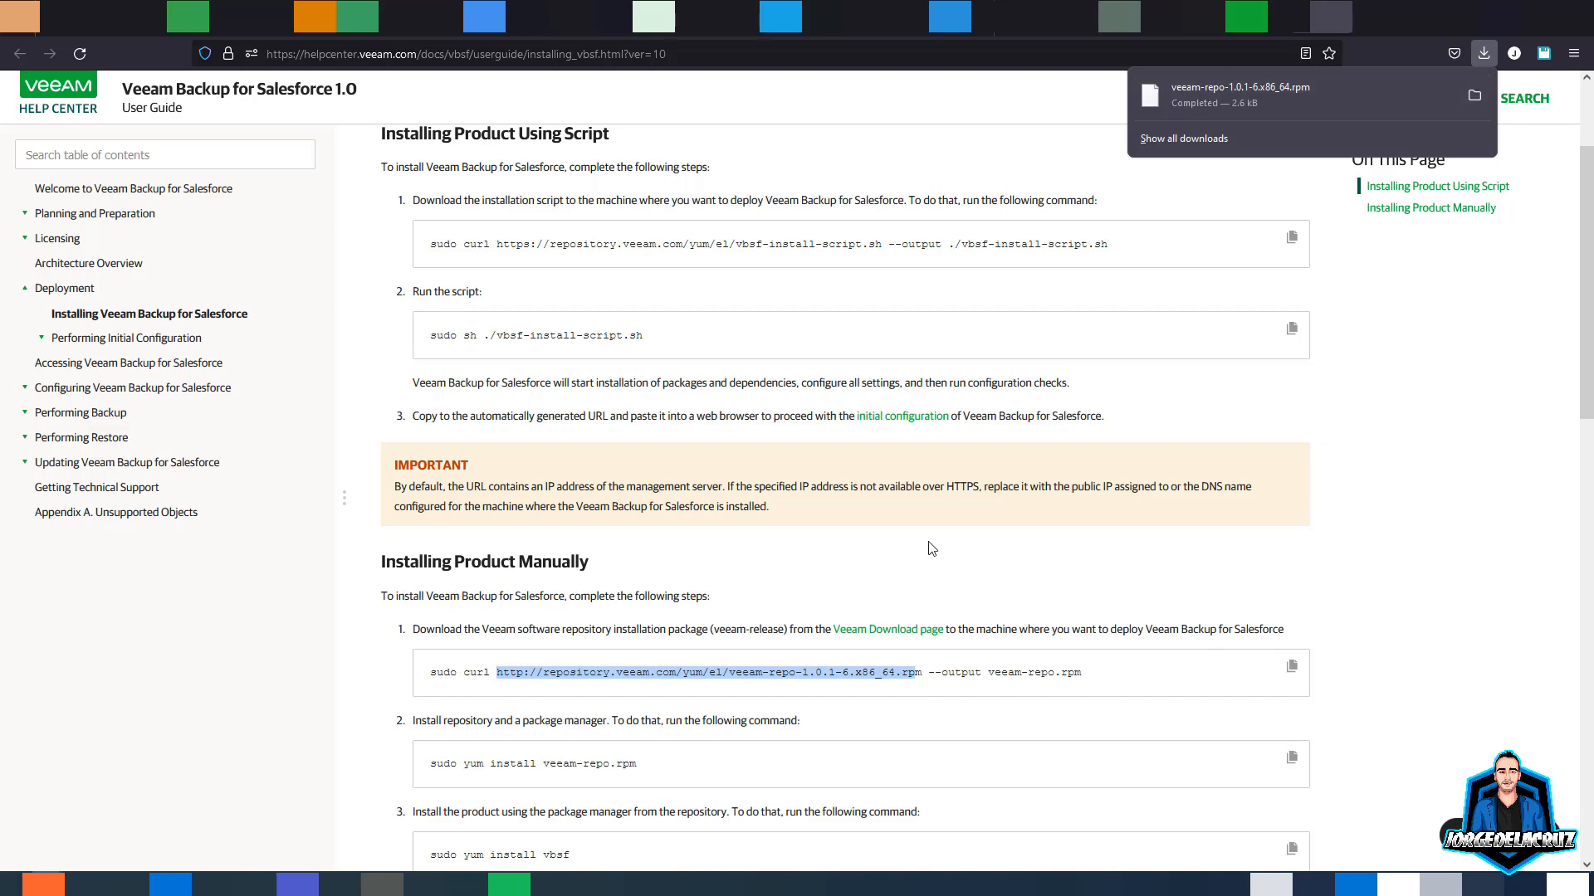
{"action": "left_click", "coordinate": [916, 671]}
{"action": "scroll", "coordinate": [626, 678], "scroll_direction": "down", "scroll_amount": 2}
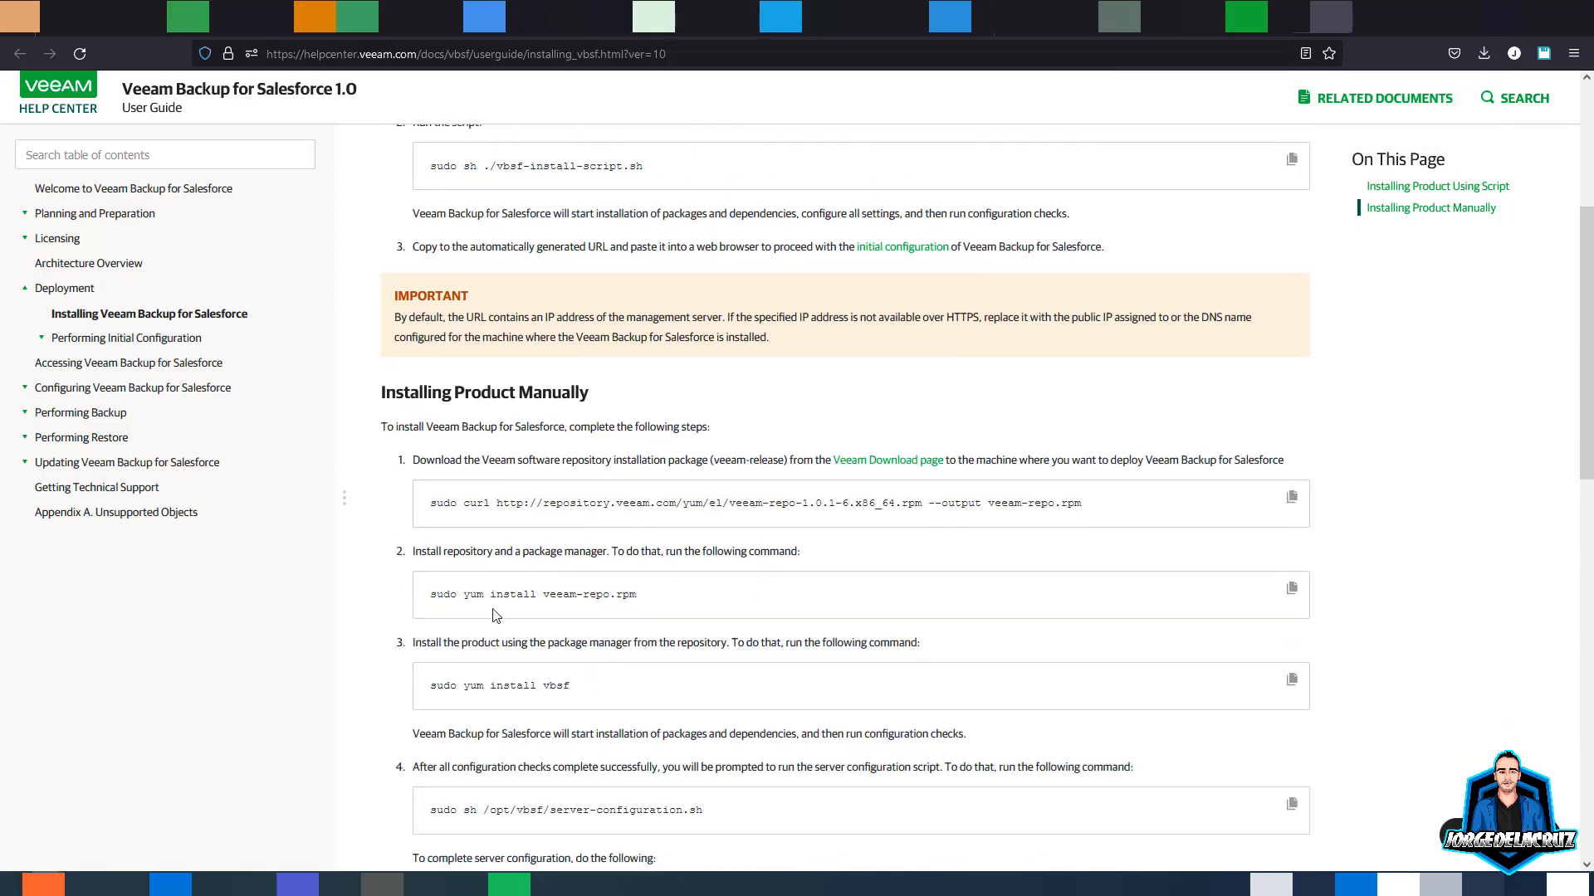
{"action": "scroll", "coordinate": [635, 648], "scroll_direction": "down", "scroll_amount": 3}
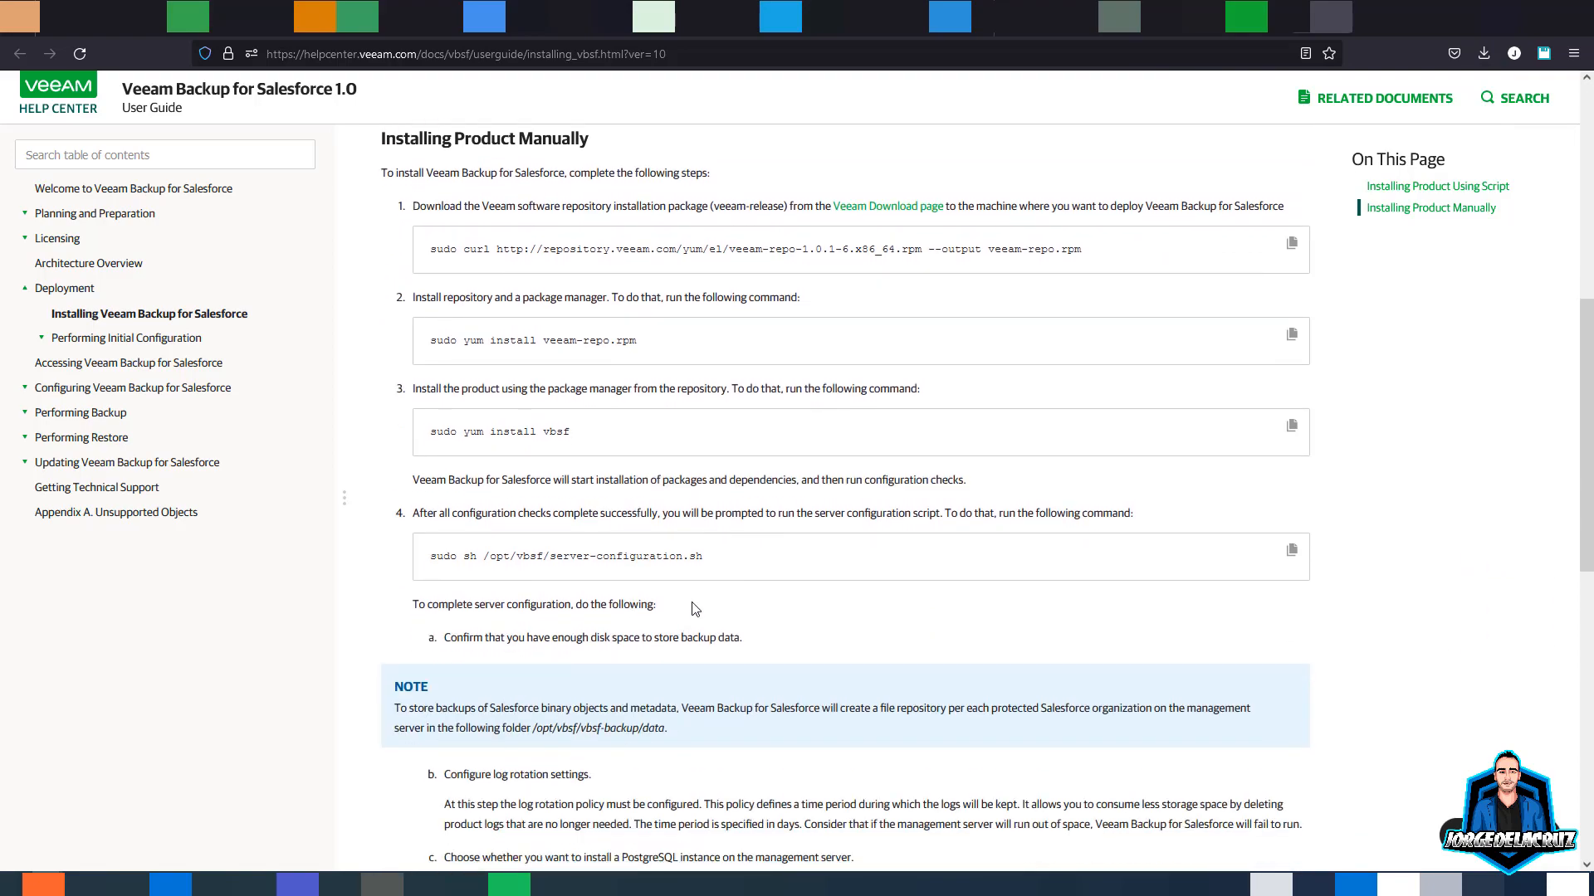
{"action": "scroll", "coordinate": [689, 597], "scroll_direction": "up", "scroll_amount": 7}
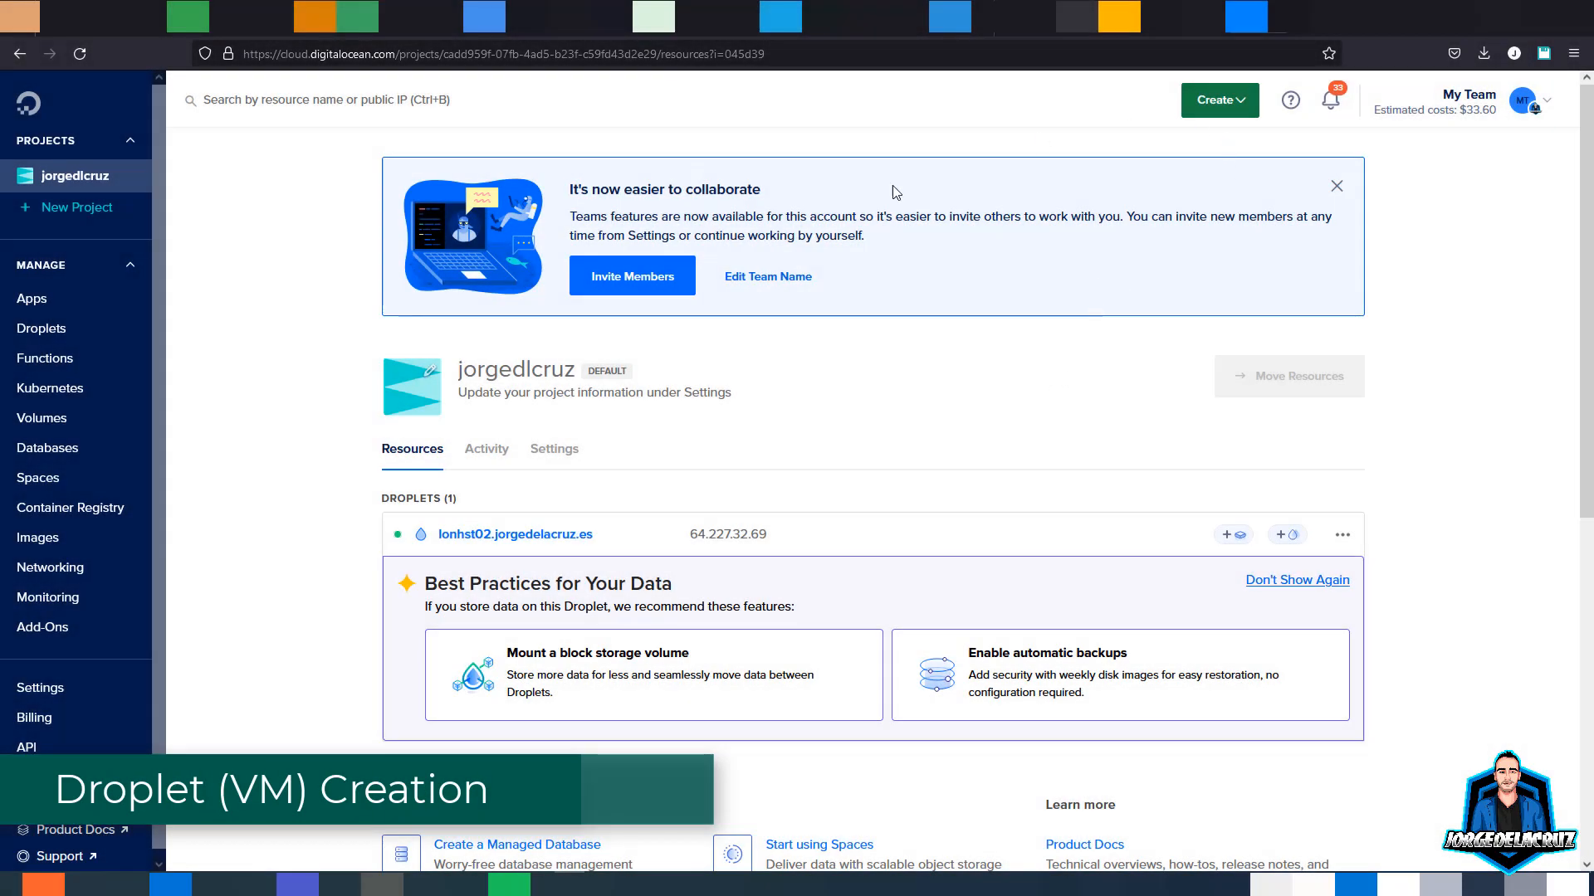
- Start creating a new Droplet in the London region
{"action": "left_click", "coordinate": [31, 329]}
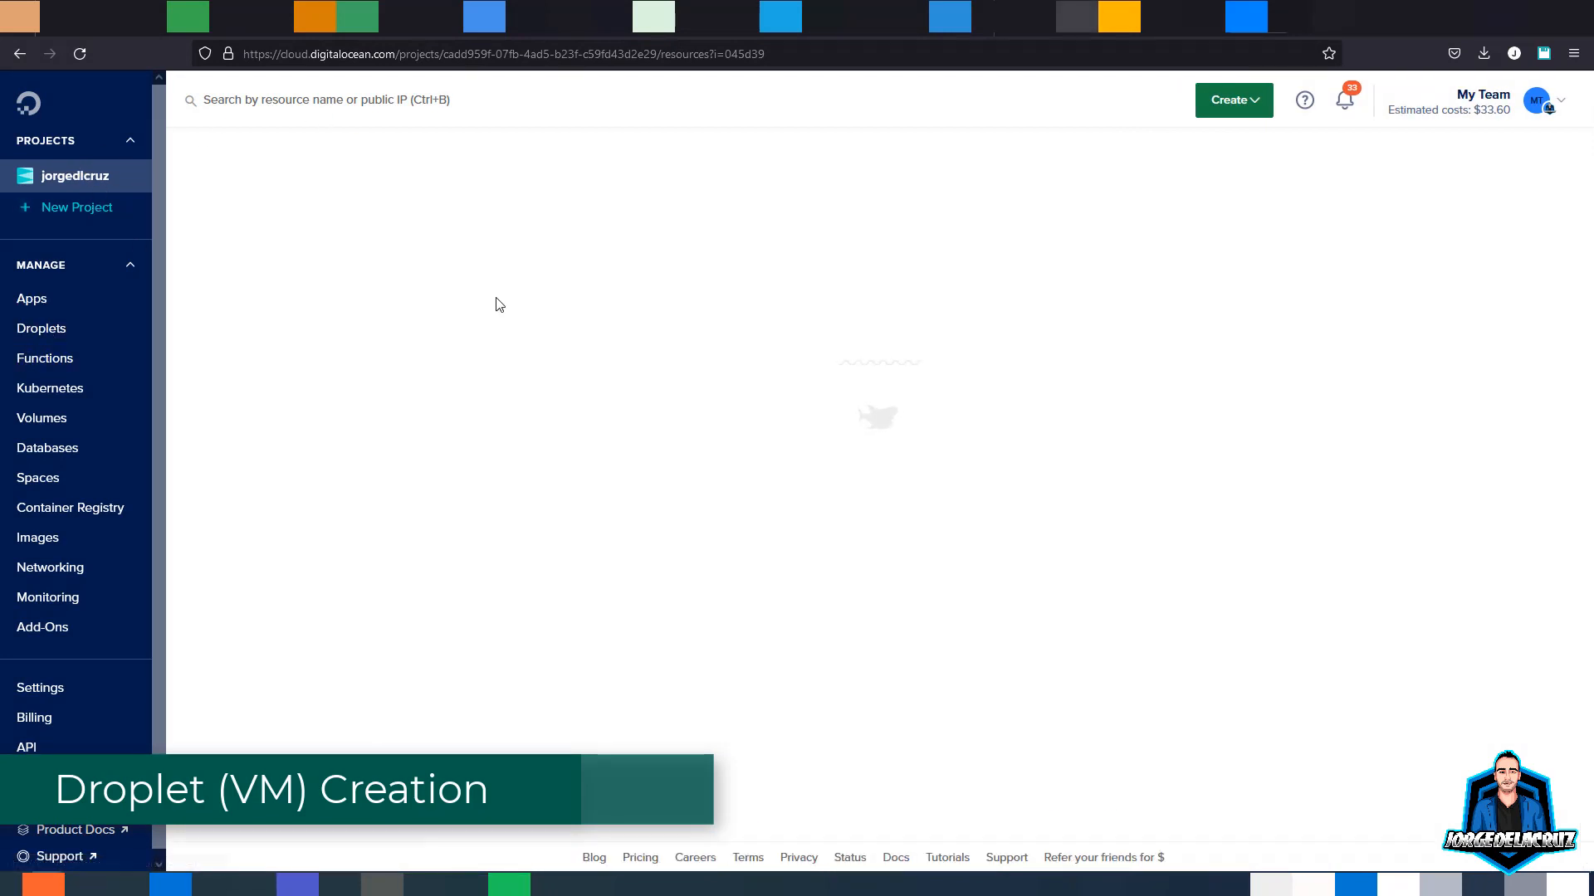
{"action": "left_click", "coordinate": [1235, 106]}
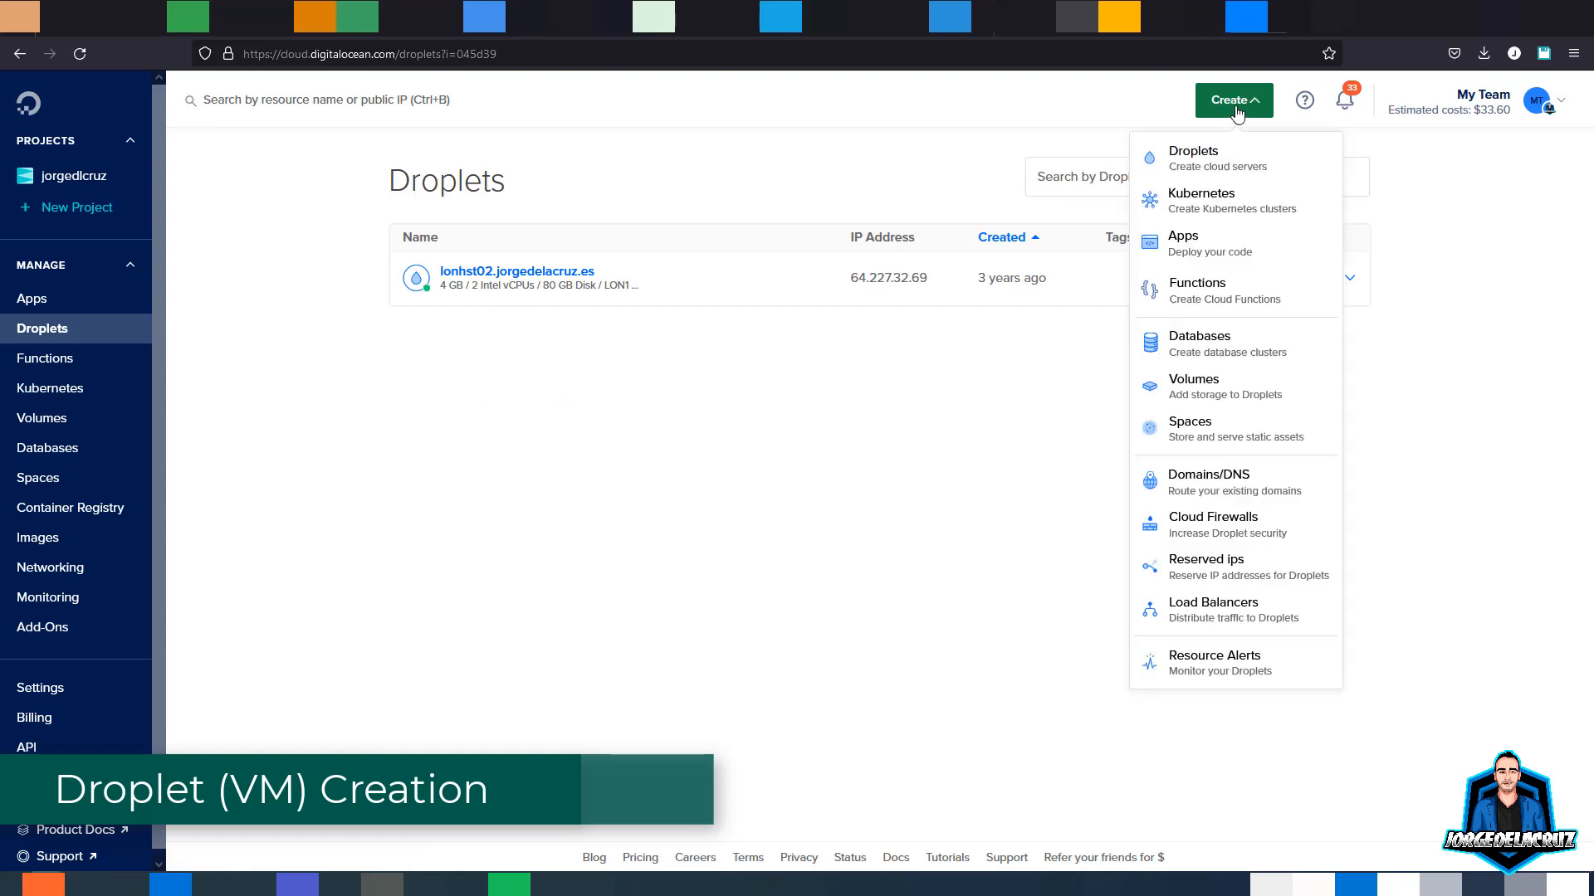
{"action": "left_click", "coordinate": [1231, 157]}
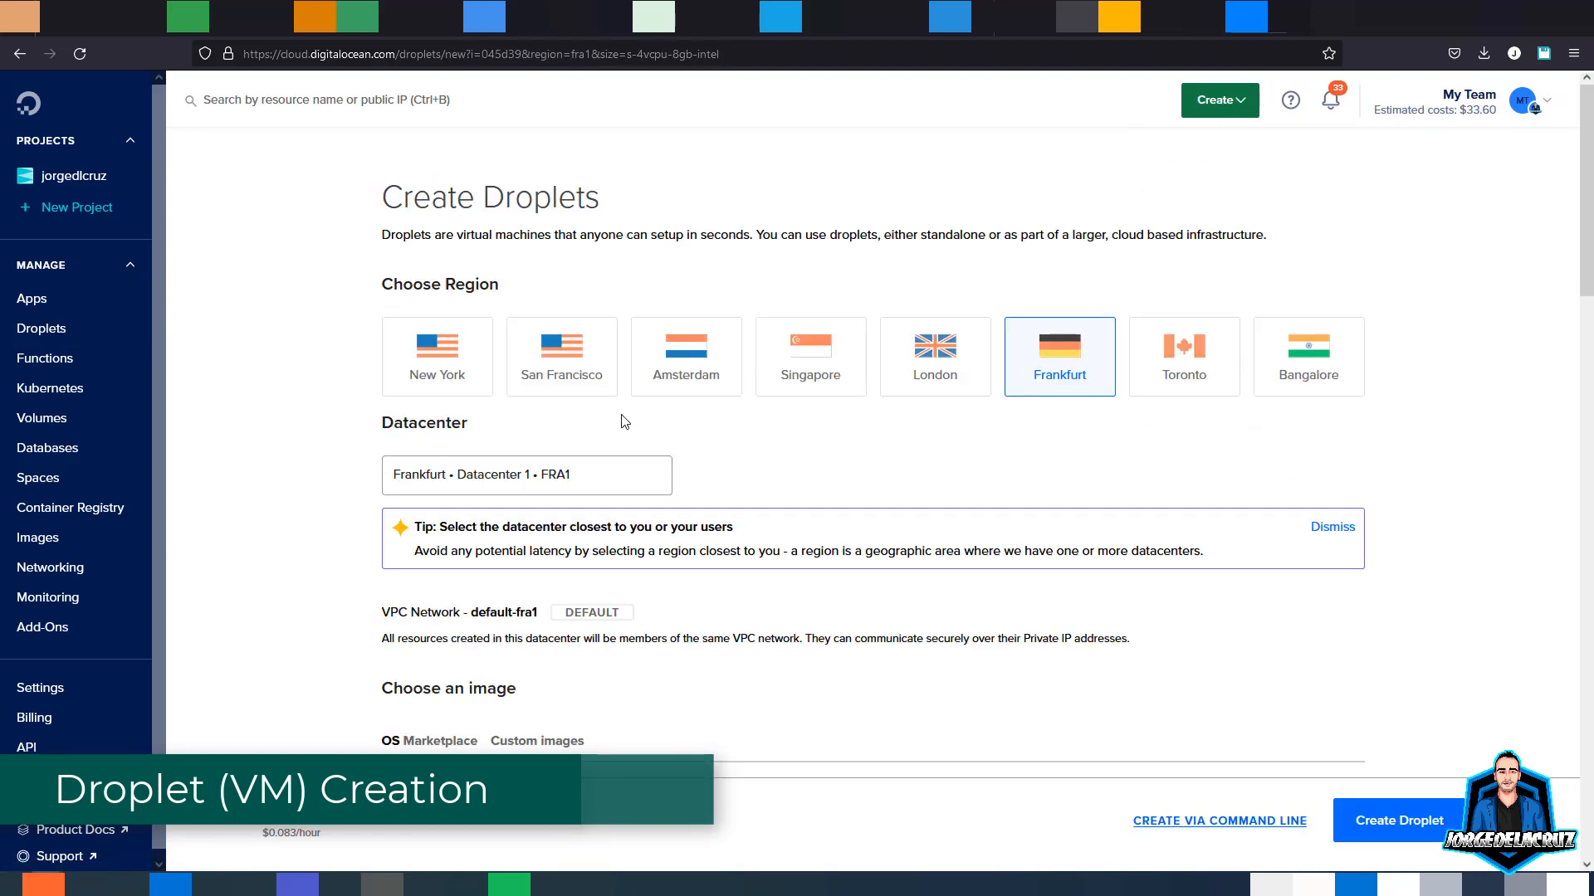
{"action": "left_click", "coordinate": [955, 386]}
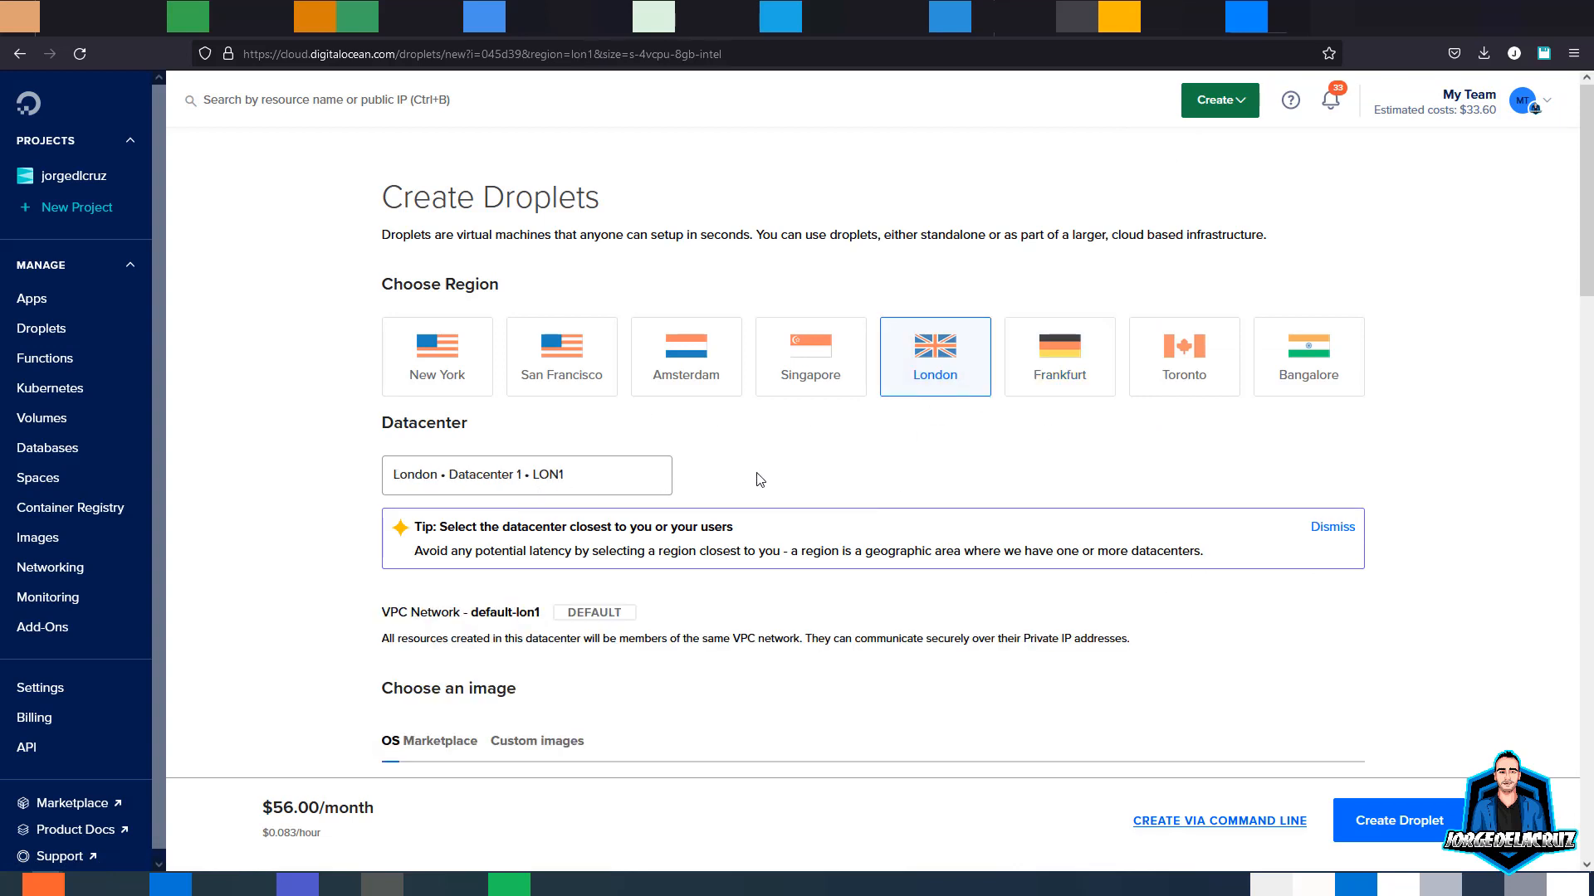
{"action": "scroll", "coordinate": [757, 479], "scroll_direction": "down", "scroll_amount": 4}
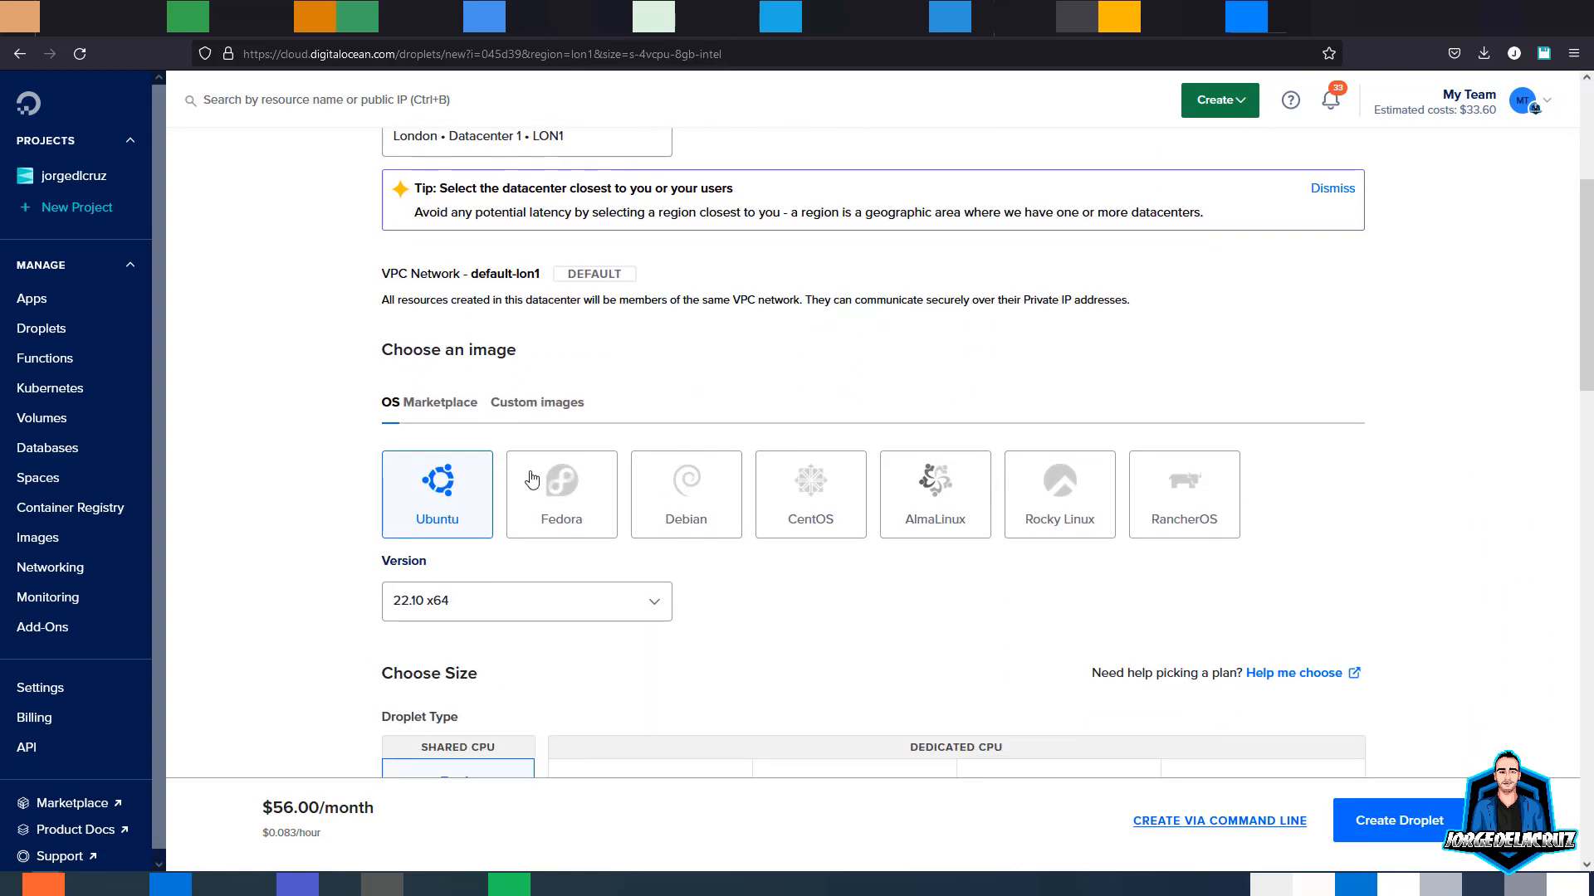
- Choose Rocky Linux 8.6 x64 as the image and review the $56/month Basic plan
{"action": "left_click", "coordinate": [834, 510]}
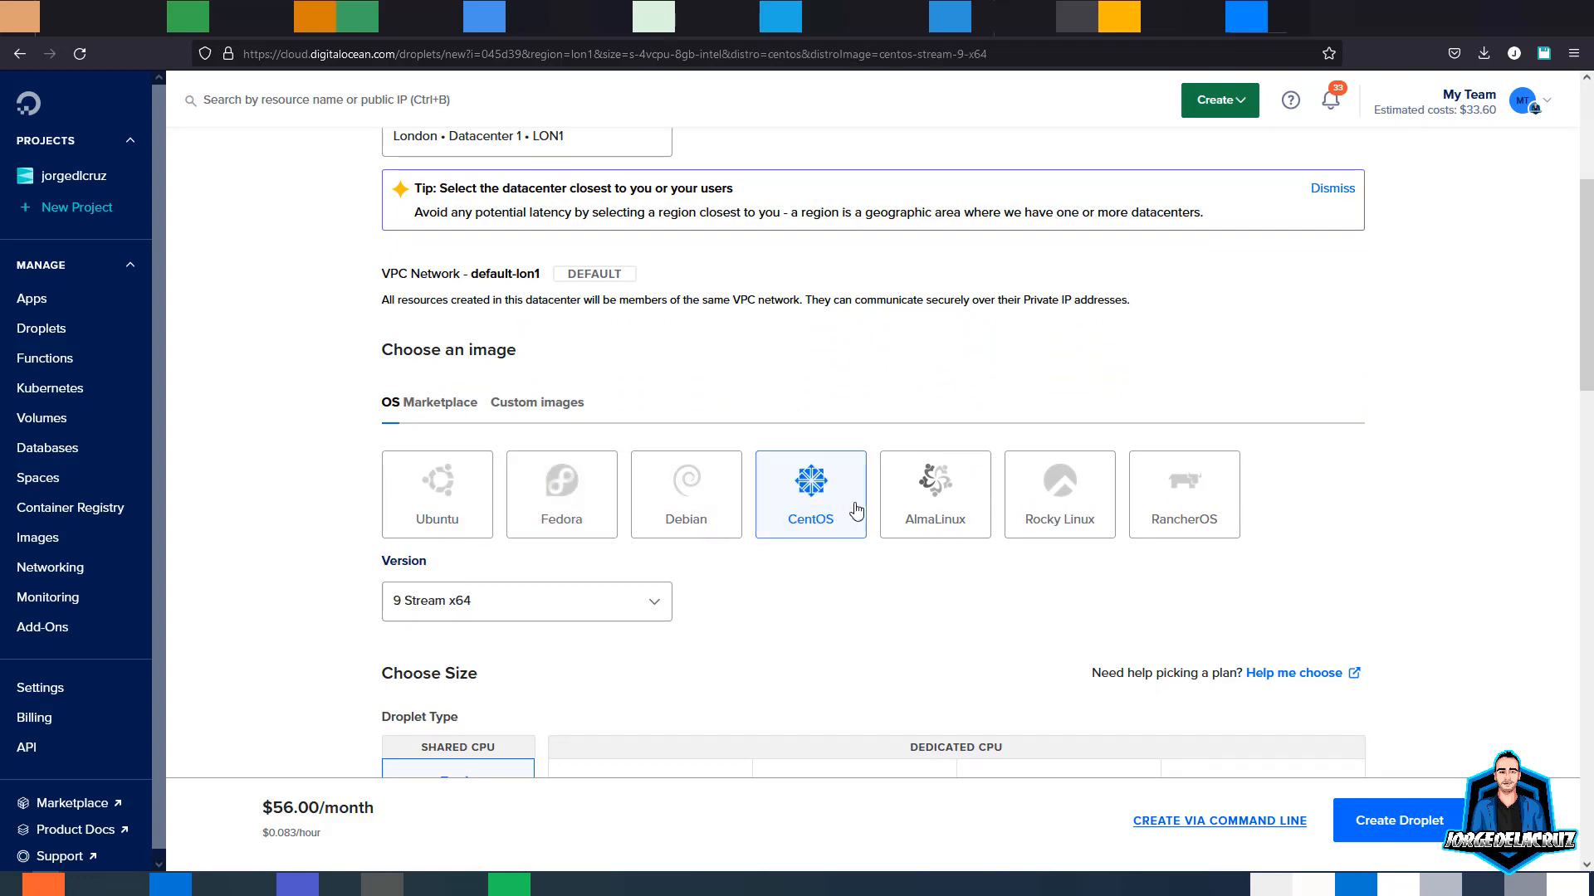
{"action": "left_click", "coordinate": [1045, 511]}
{"action": "left_click", "coordinate": [508, 581]}
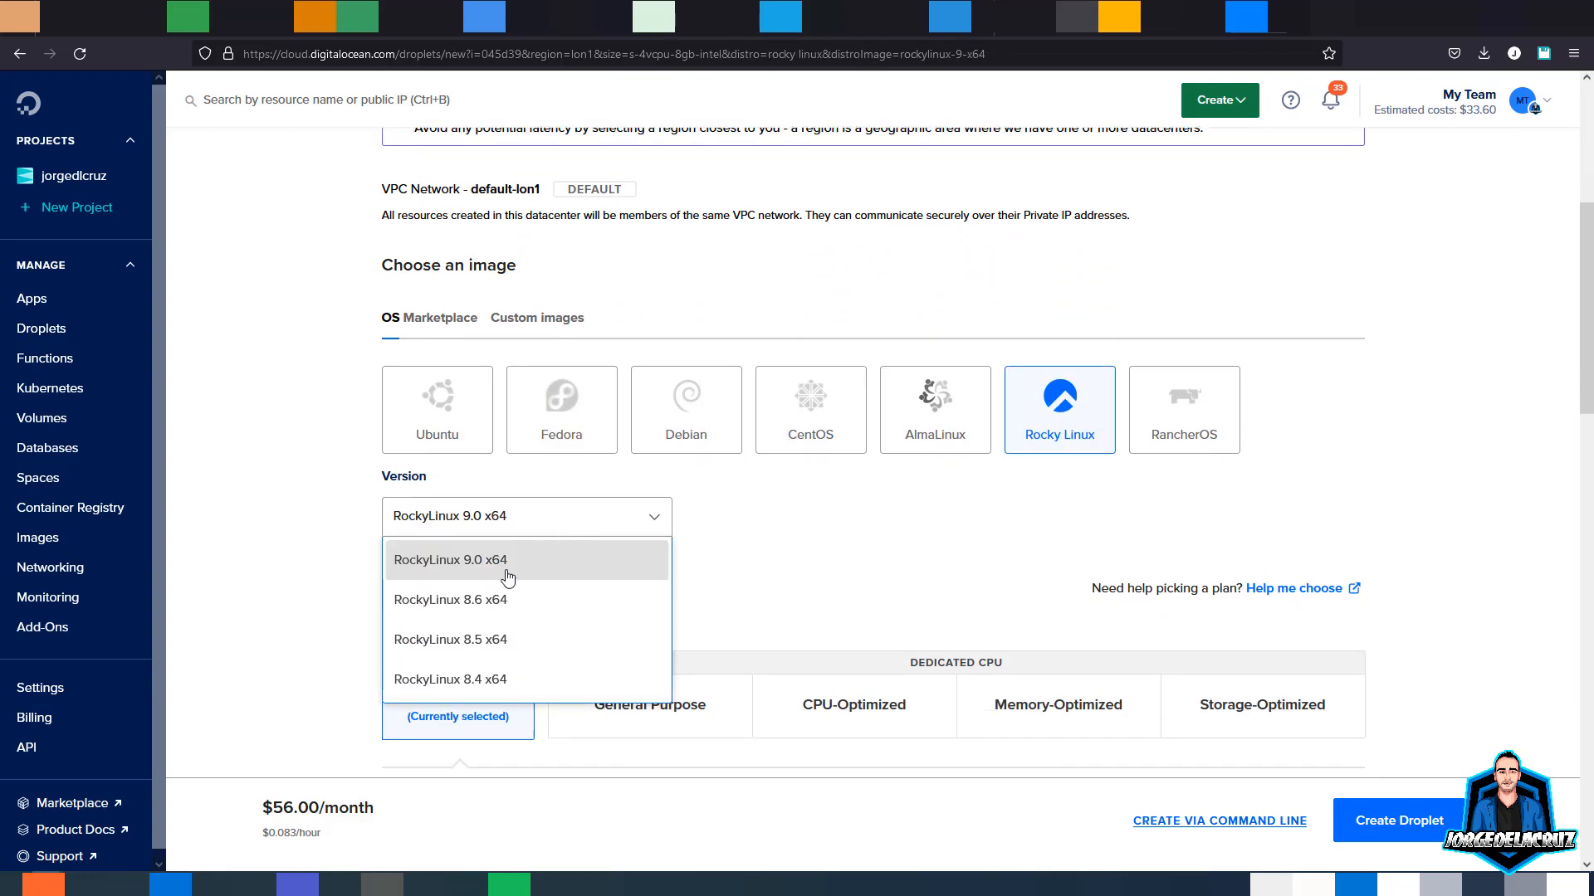
{"action": "left_click", "coordinate": [484, 599]}
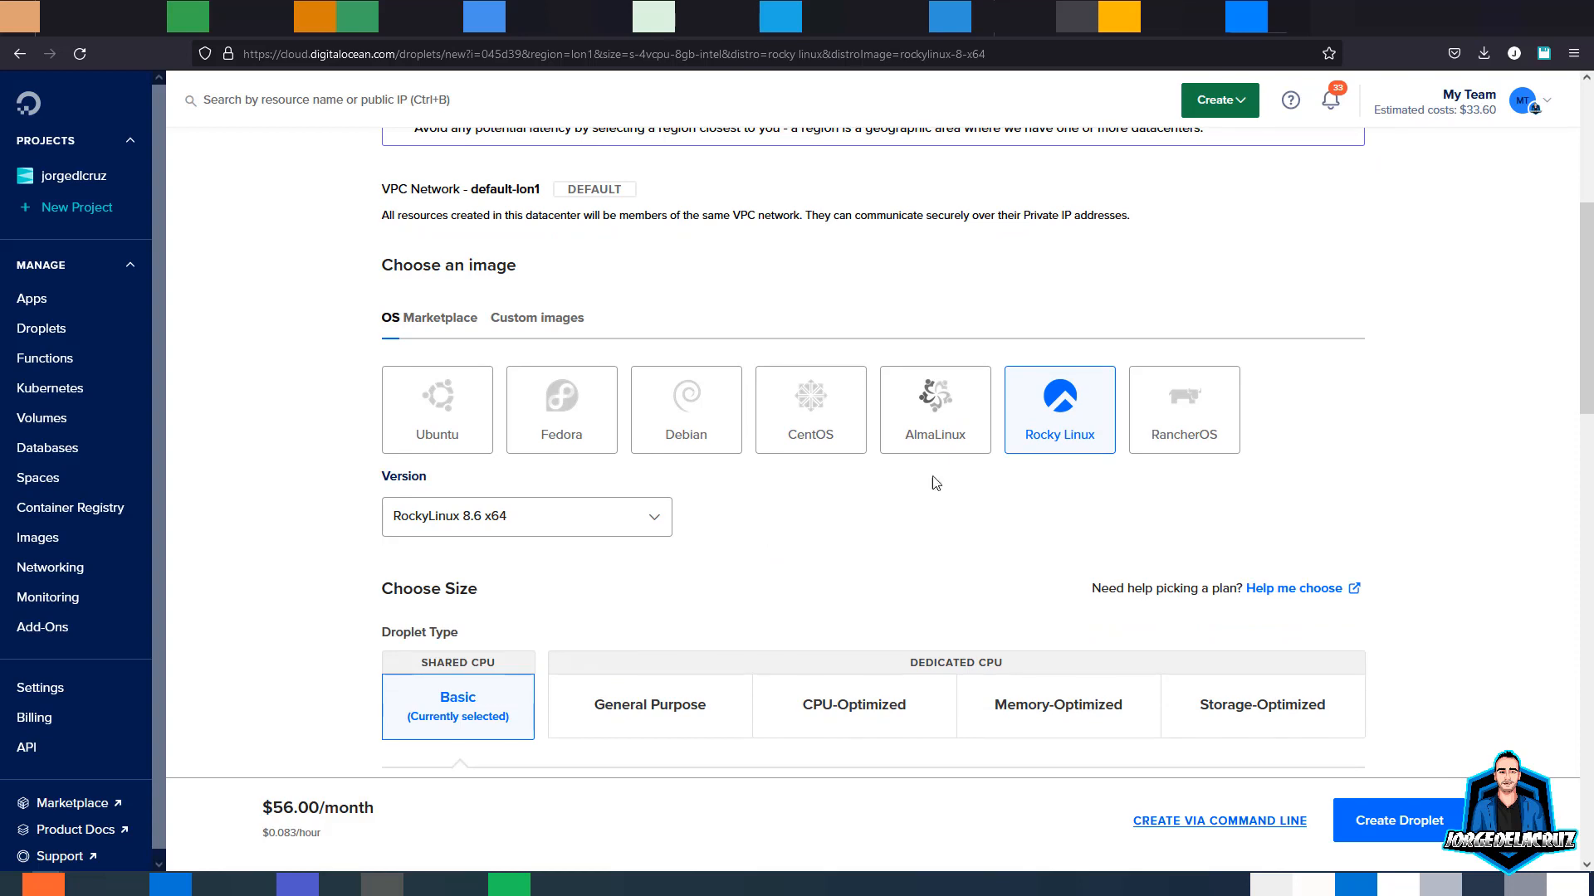
{"action": "scroll", "coordinate": [946, 476], "scroll_direction": "down", "scroll_amount": 1}
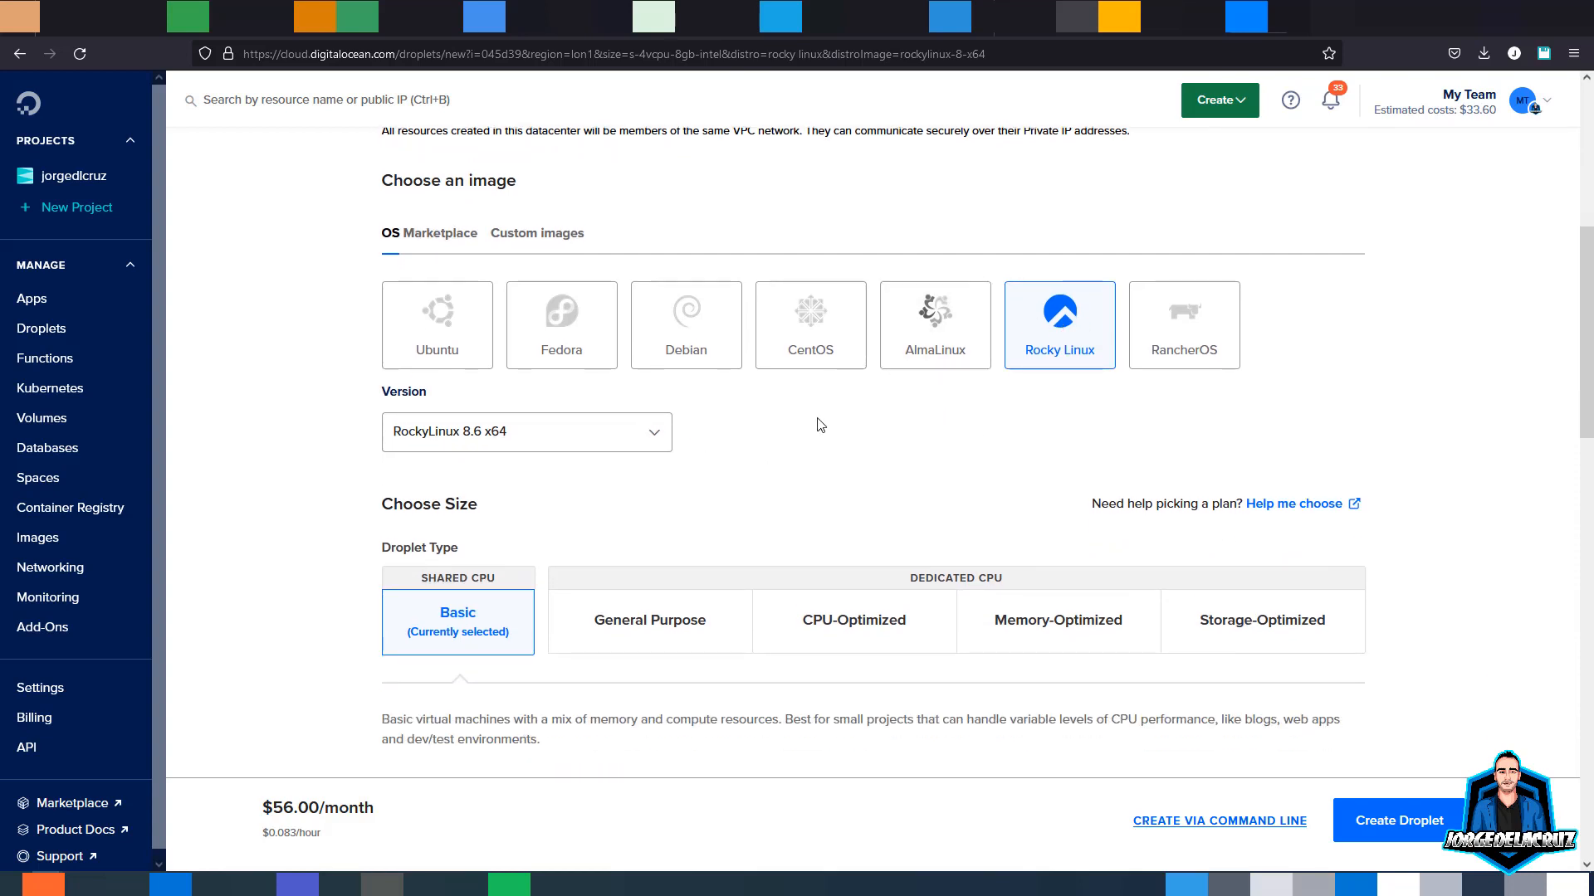
{"action": "scroll", "coordinate": [598, 498], "scroll_direction": "down", "scroll_amount": 2}
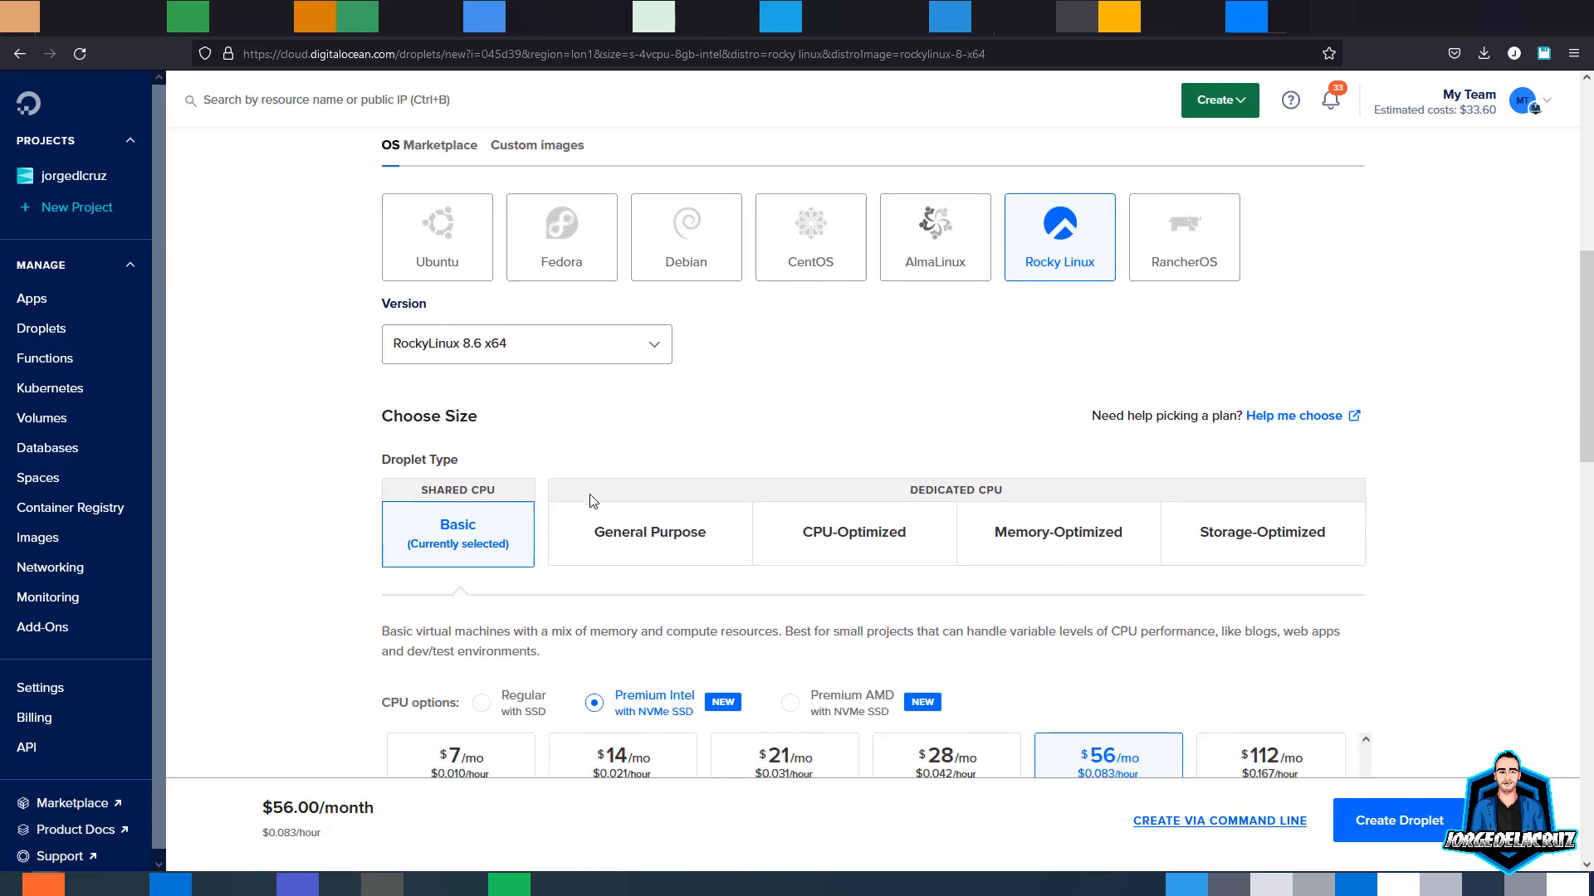
{"action": "scroll", "coordinate": [476, 448], "scroll_direction": "down", "scroll_amount": 1}
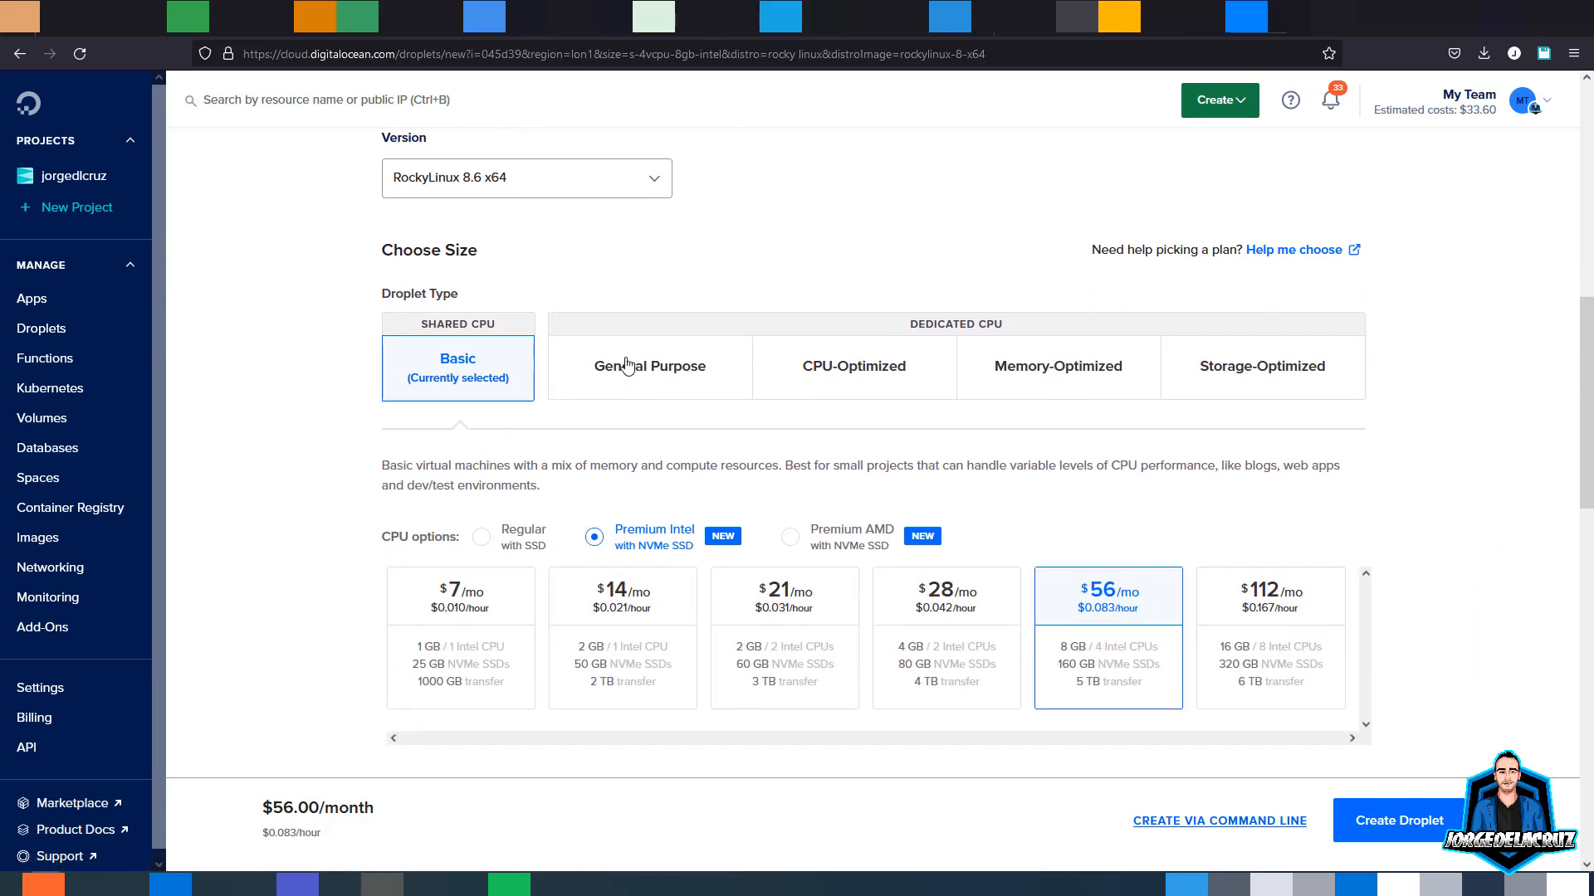
{"action": "scroll", "coordinate": [595, 381], "scroll_direction": "down", "scroll_amount": 1}
{"action": "scroll", "coordinate": [595, 381], "scroll_direction": "down", "scroll_amount": 2}
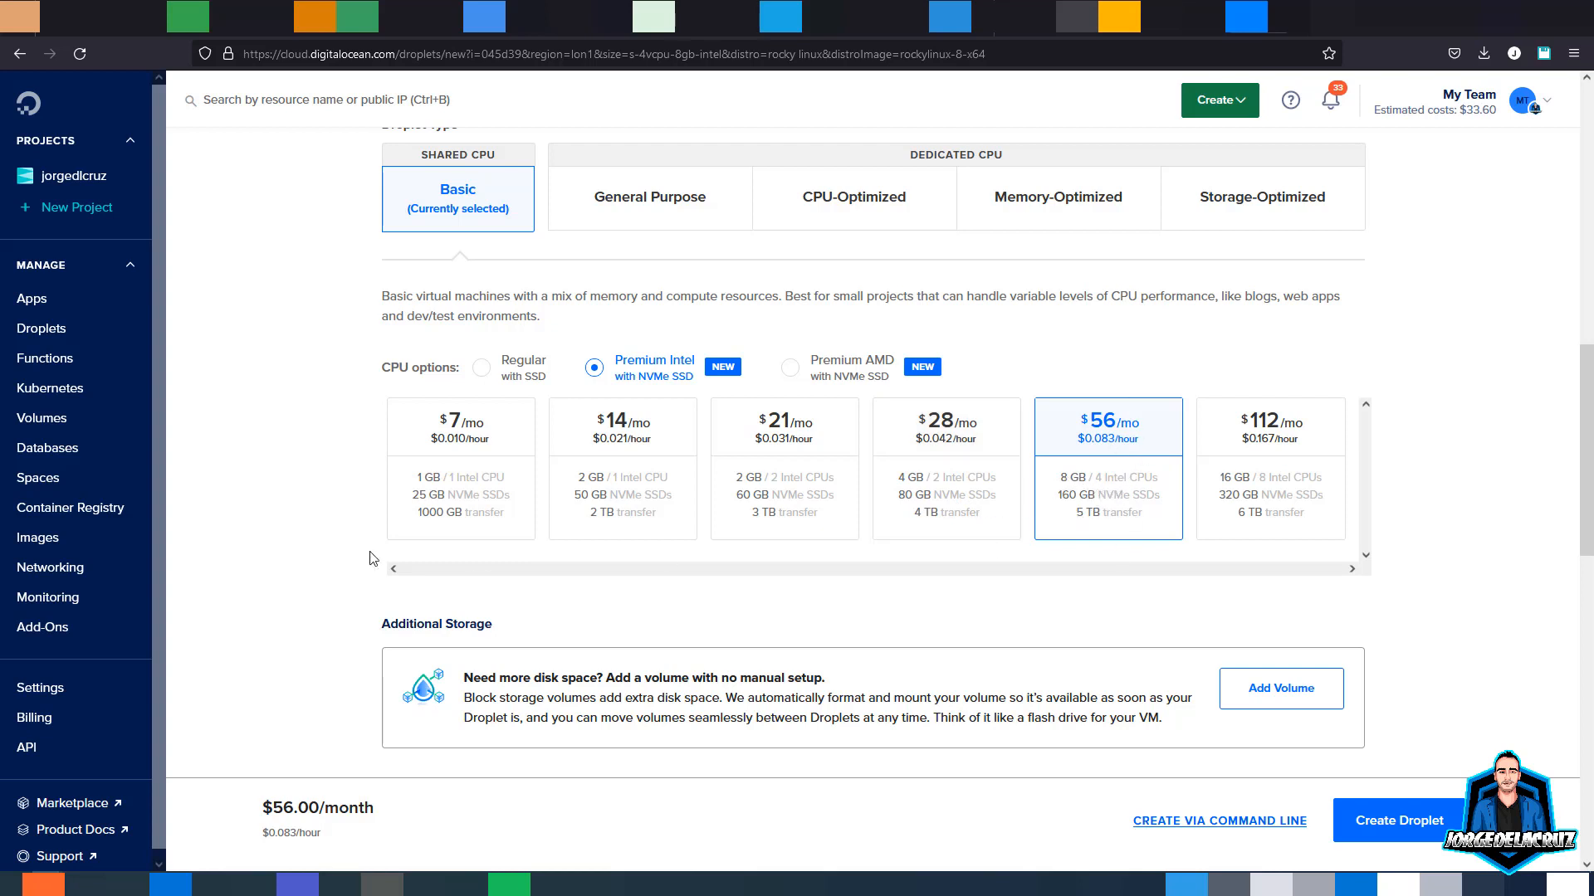
{"action": "scroll", "coordinate": [370, 559], "scroll_direction": "down", "scroll_amount": 5}
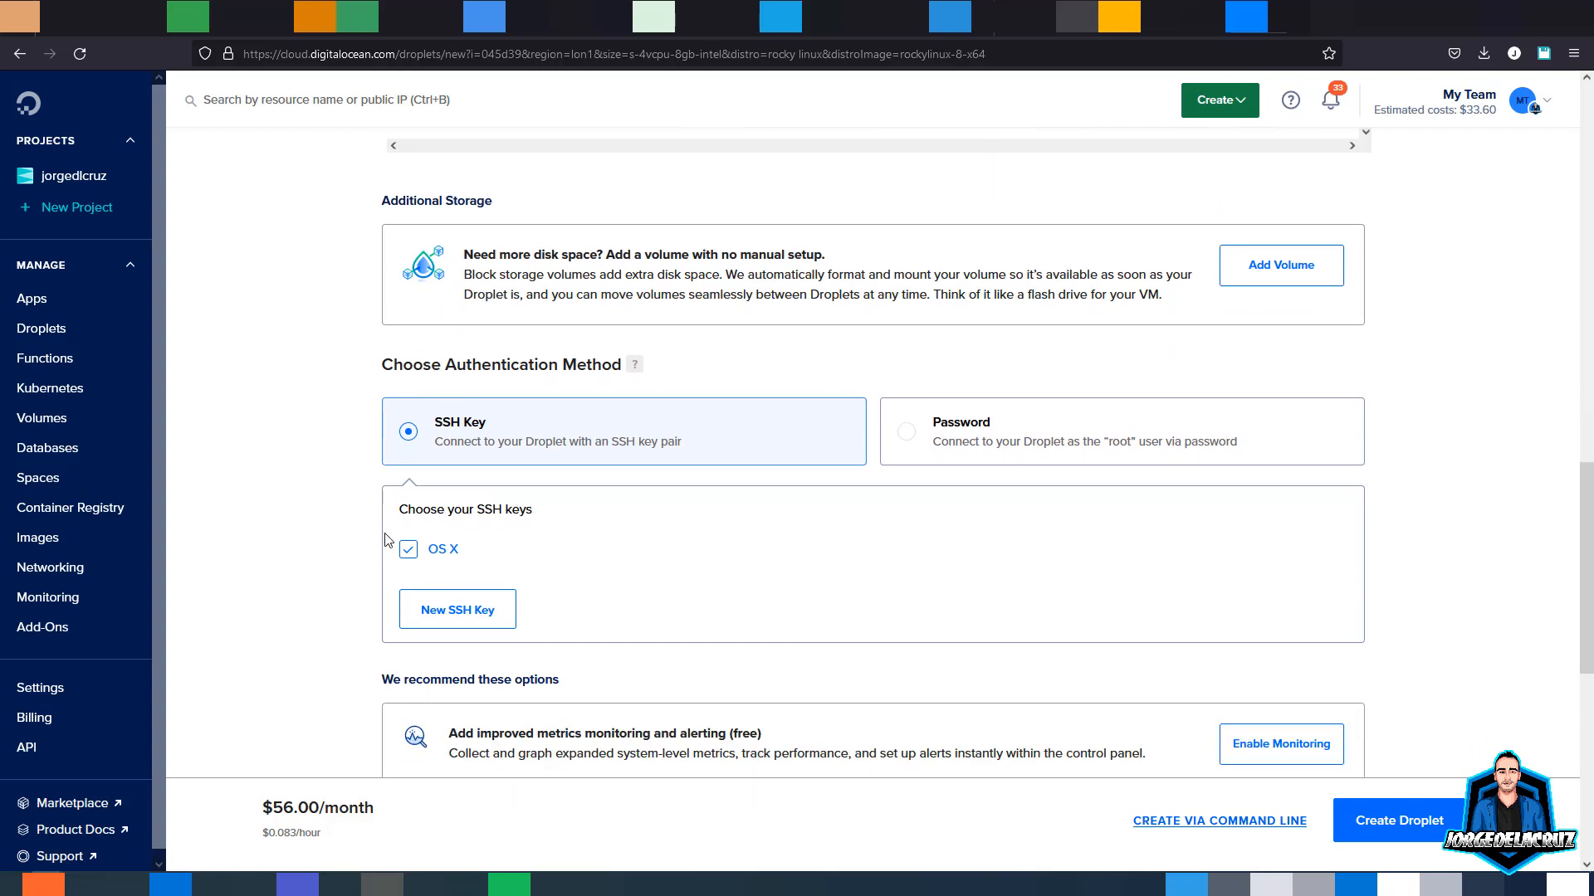
- Use root-password authentication, create the droplet, and open the new Rocky droplet's actions menu
{"action": "left_click", "coordinate": [906, 436]}
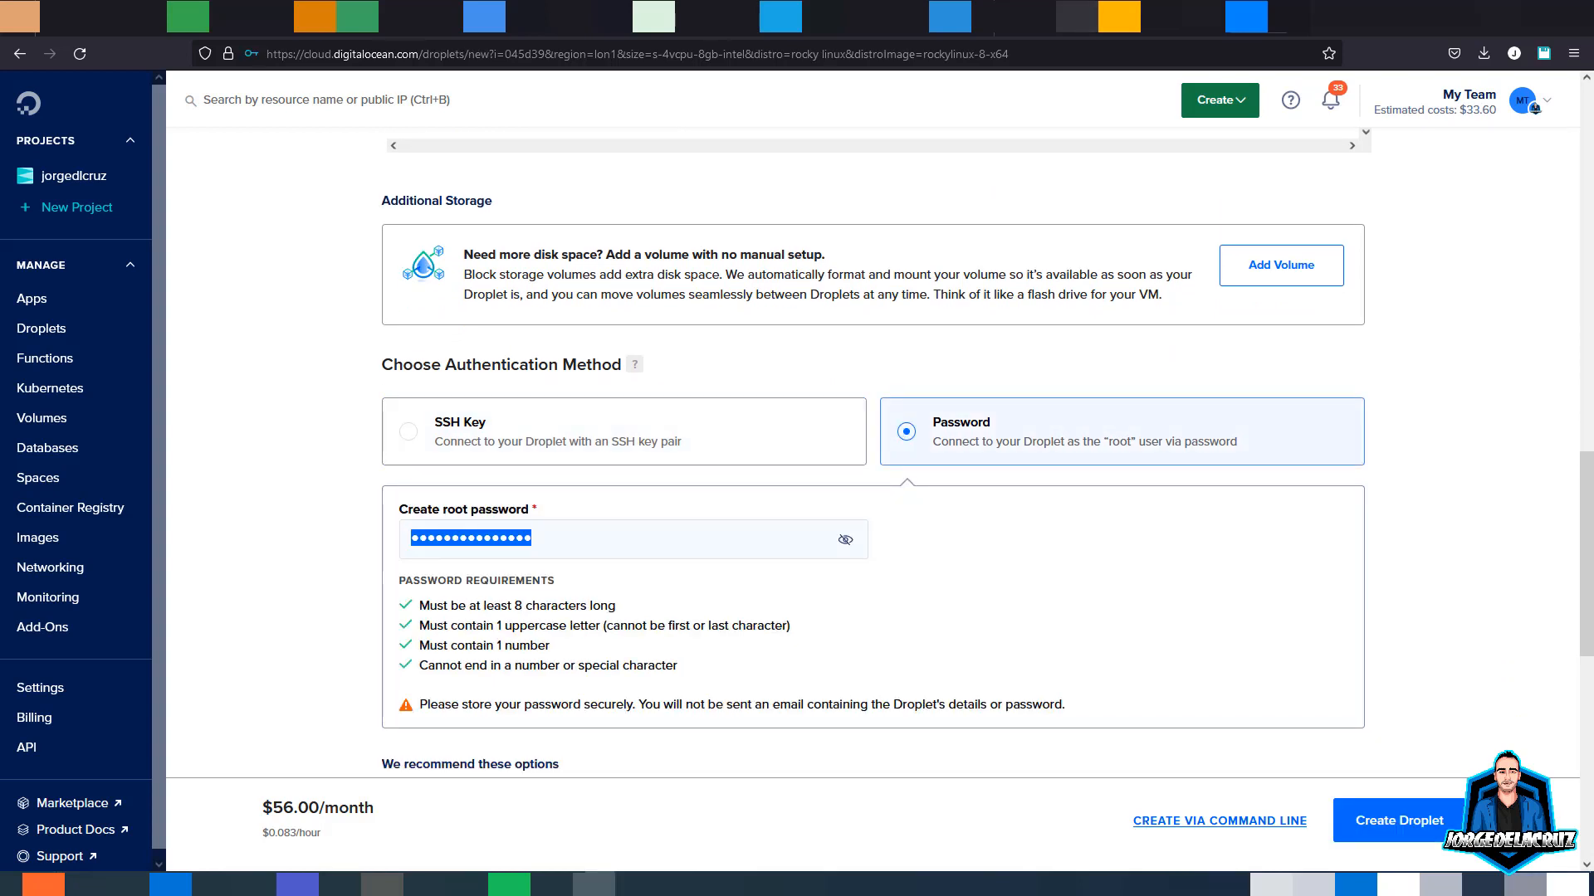
{"action": "left_click", "coordinate": [637, 542]}
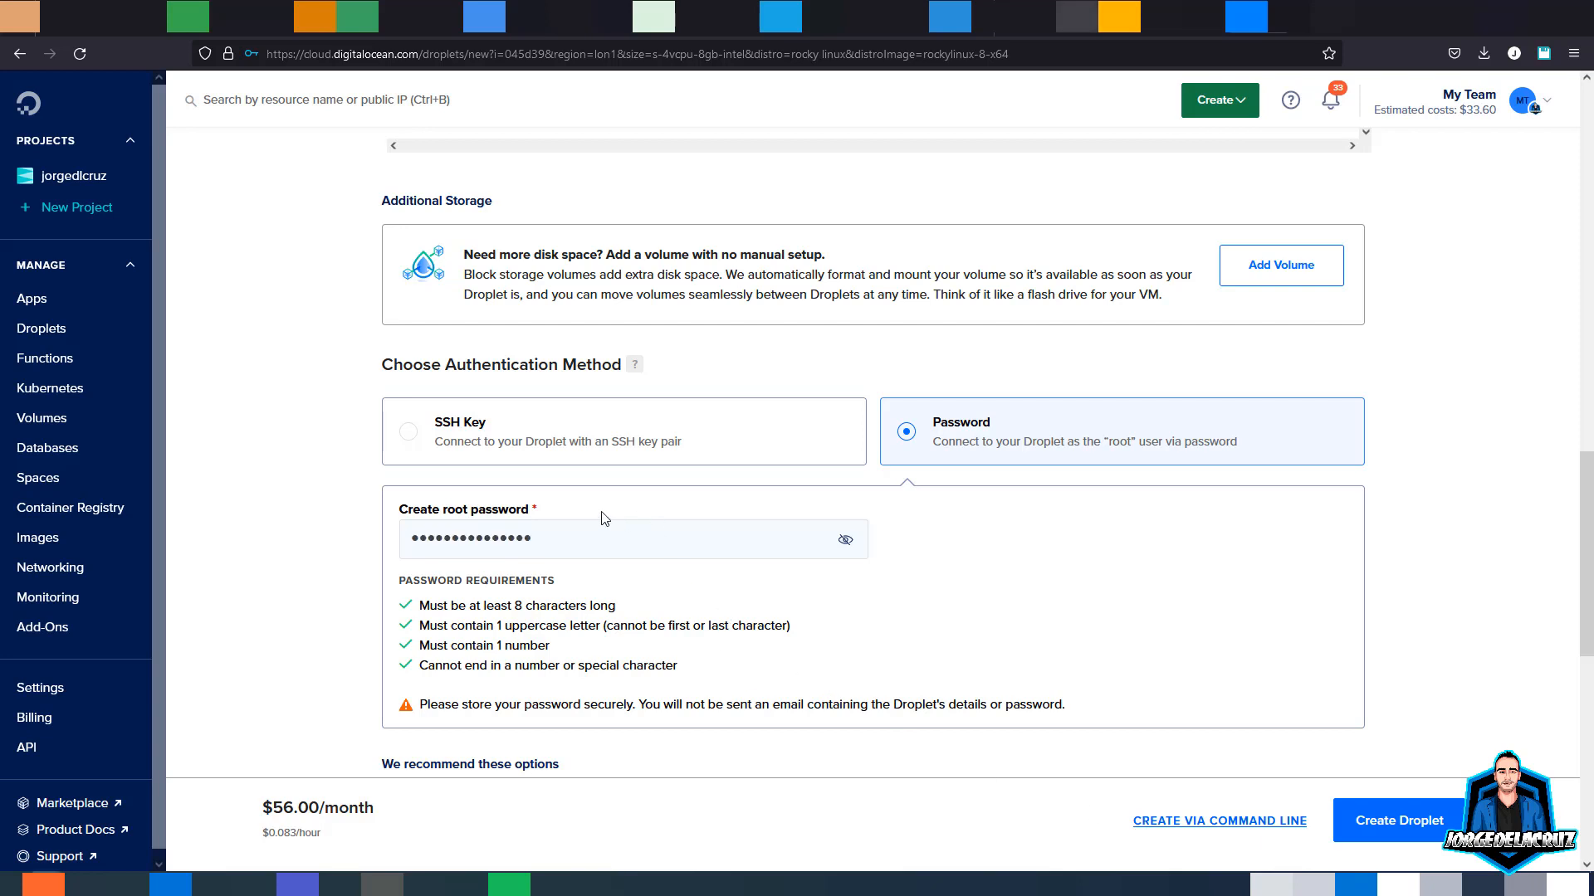
{"action": "left_click", "coordinate": [1403, 824]}
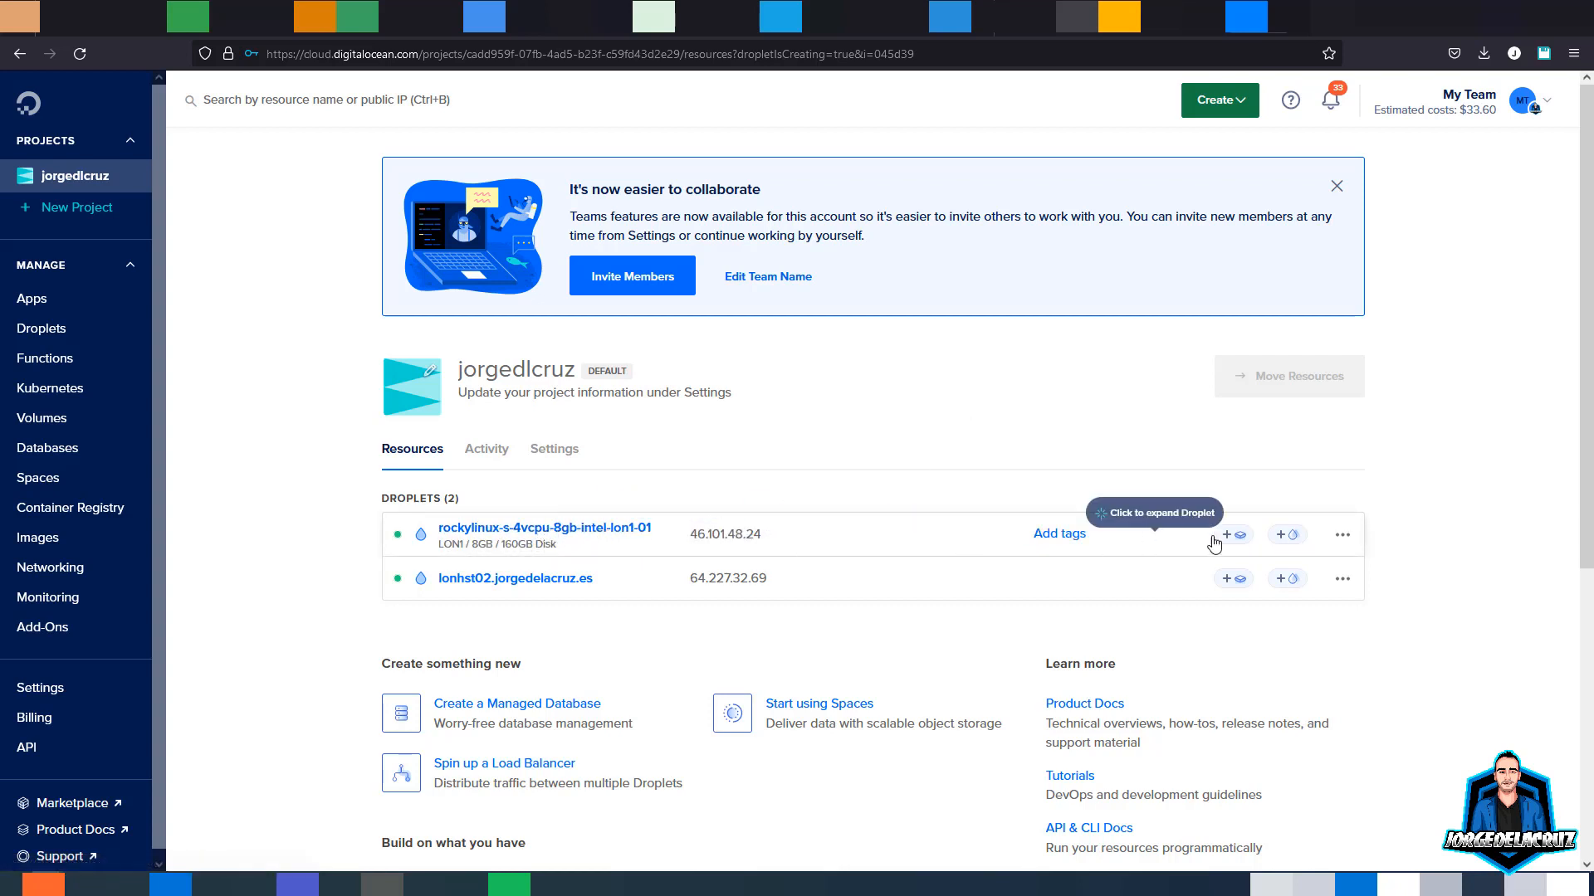
{"action": "left_click", "coordinate": [1343, 538]}
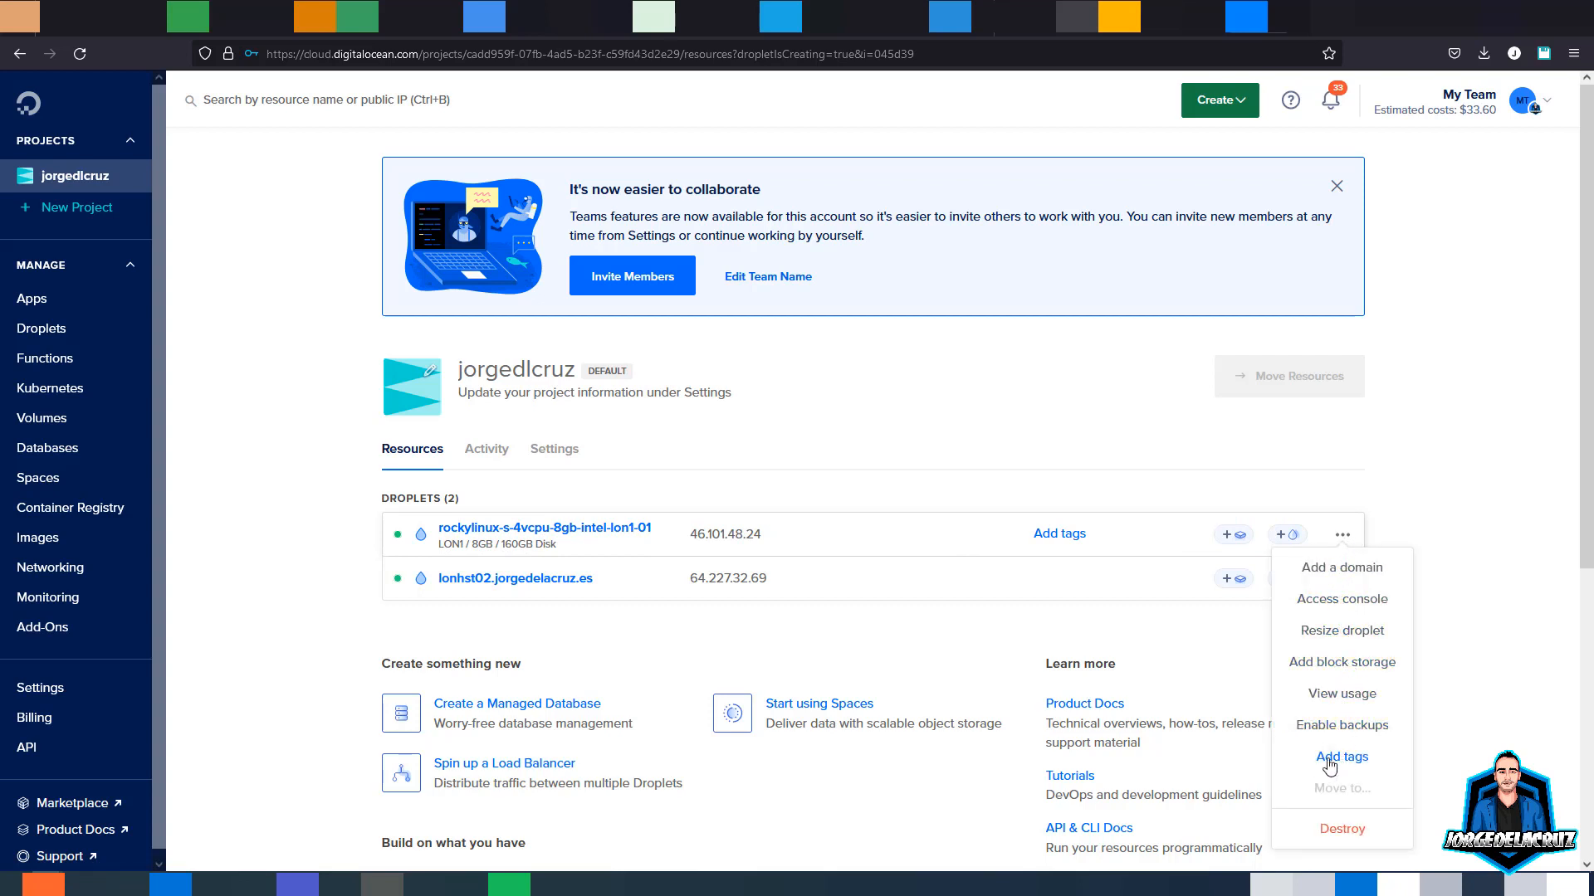
- On the droplet's details page, change its name to vbsalesforce.jorgedelacruz.es
{"action": "left_click", "coordinate": [519, 531]}
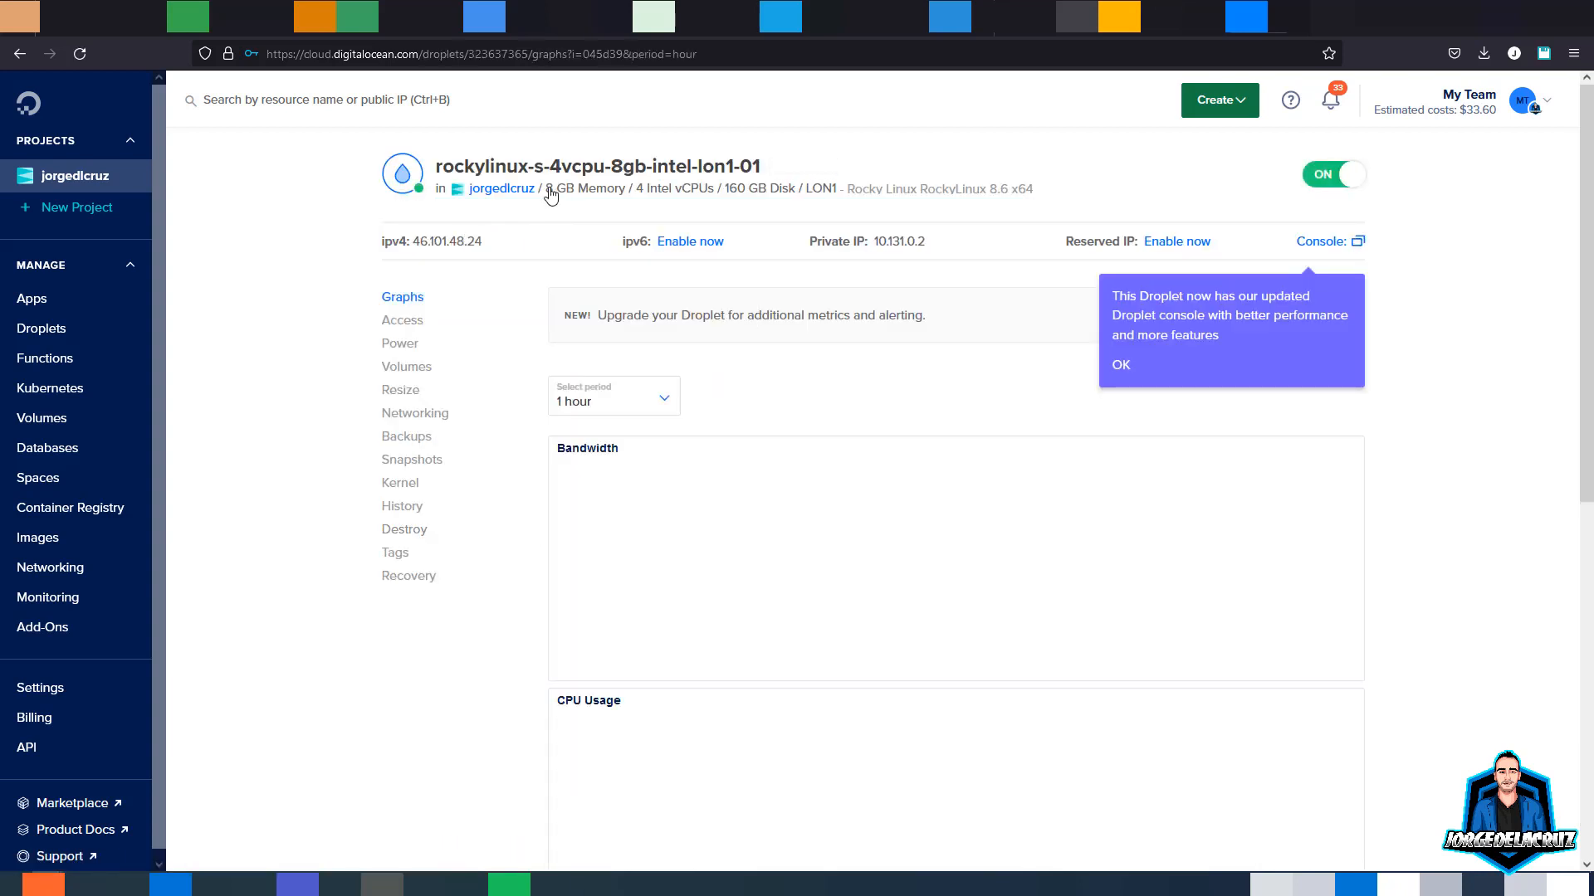
{"action": "left_click", "coordinate": [716, 167]}
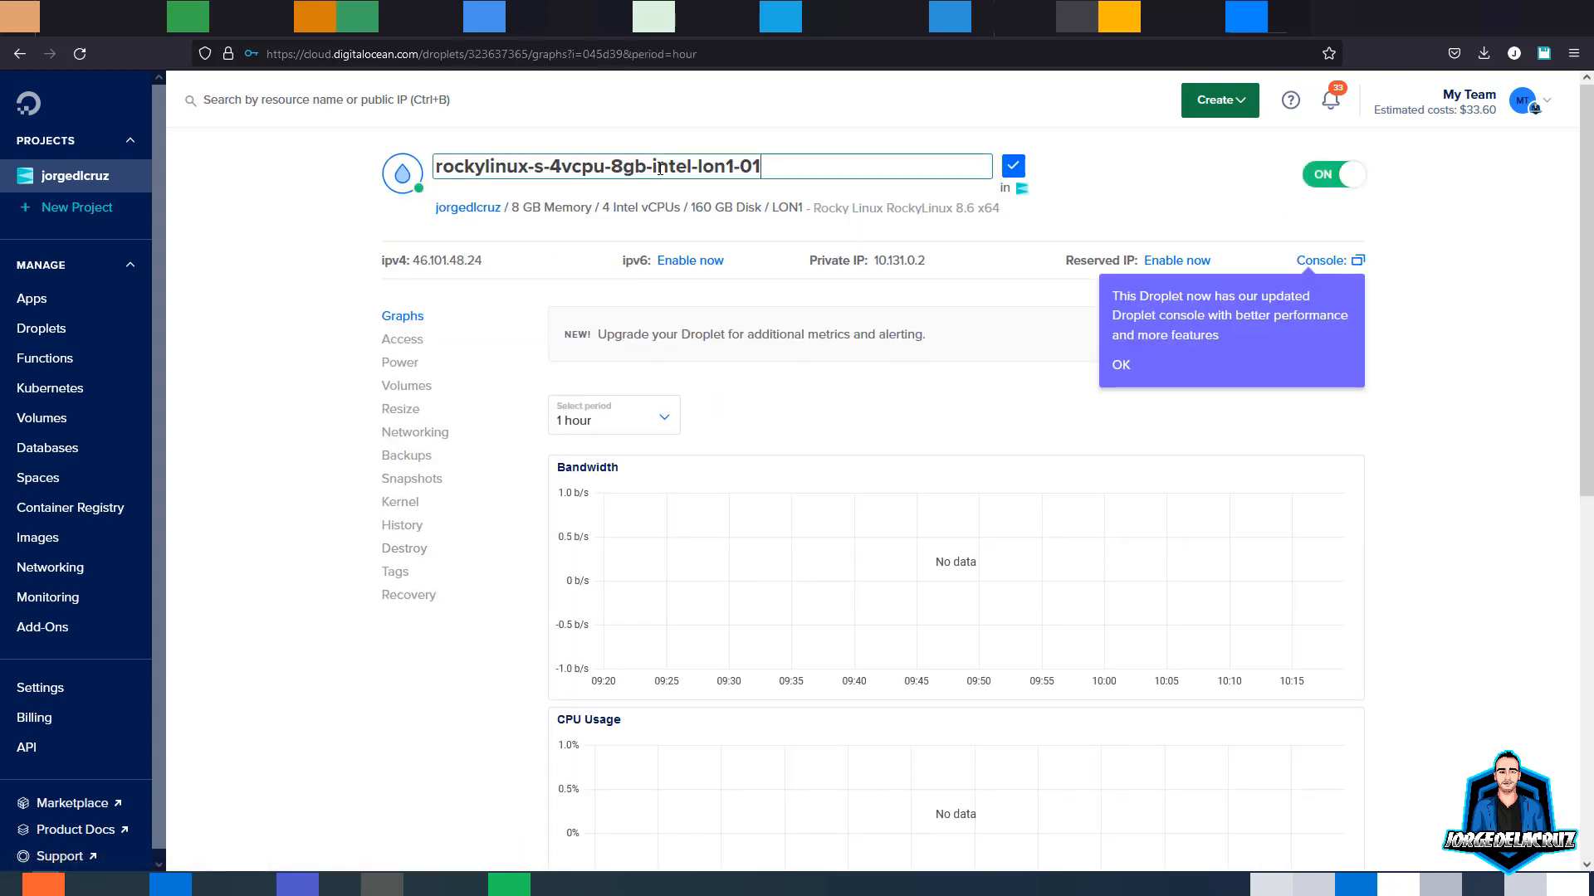
{"action": "left_click_drag", "start_coordinate": [794, 167], "coordinate": [415, 174]}
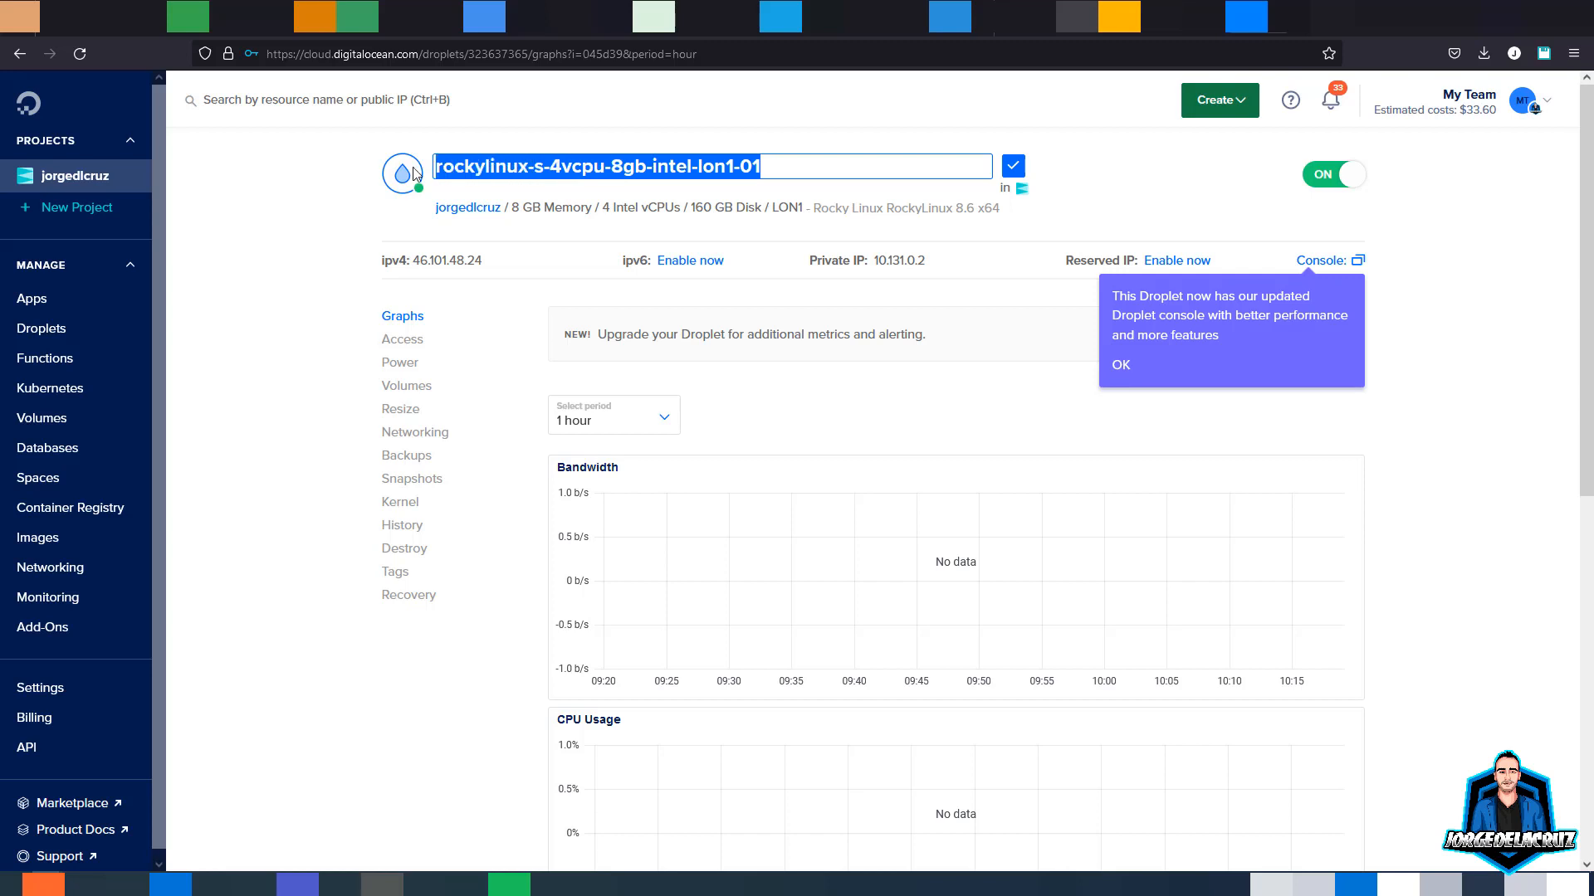
{"action": "type", "text": "vb"}
{"action": "type", "text": "sa"}
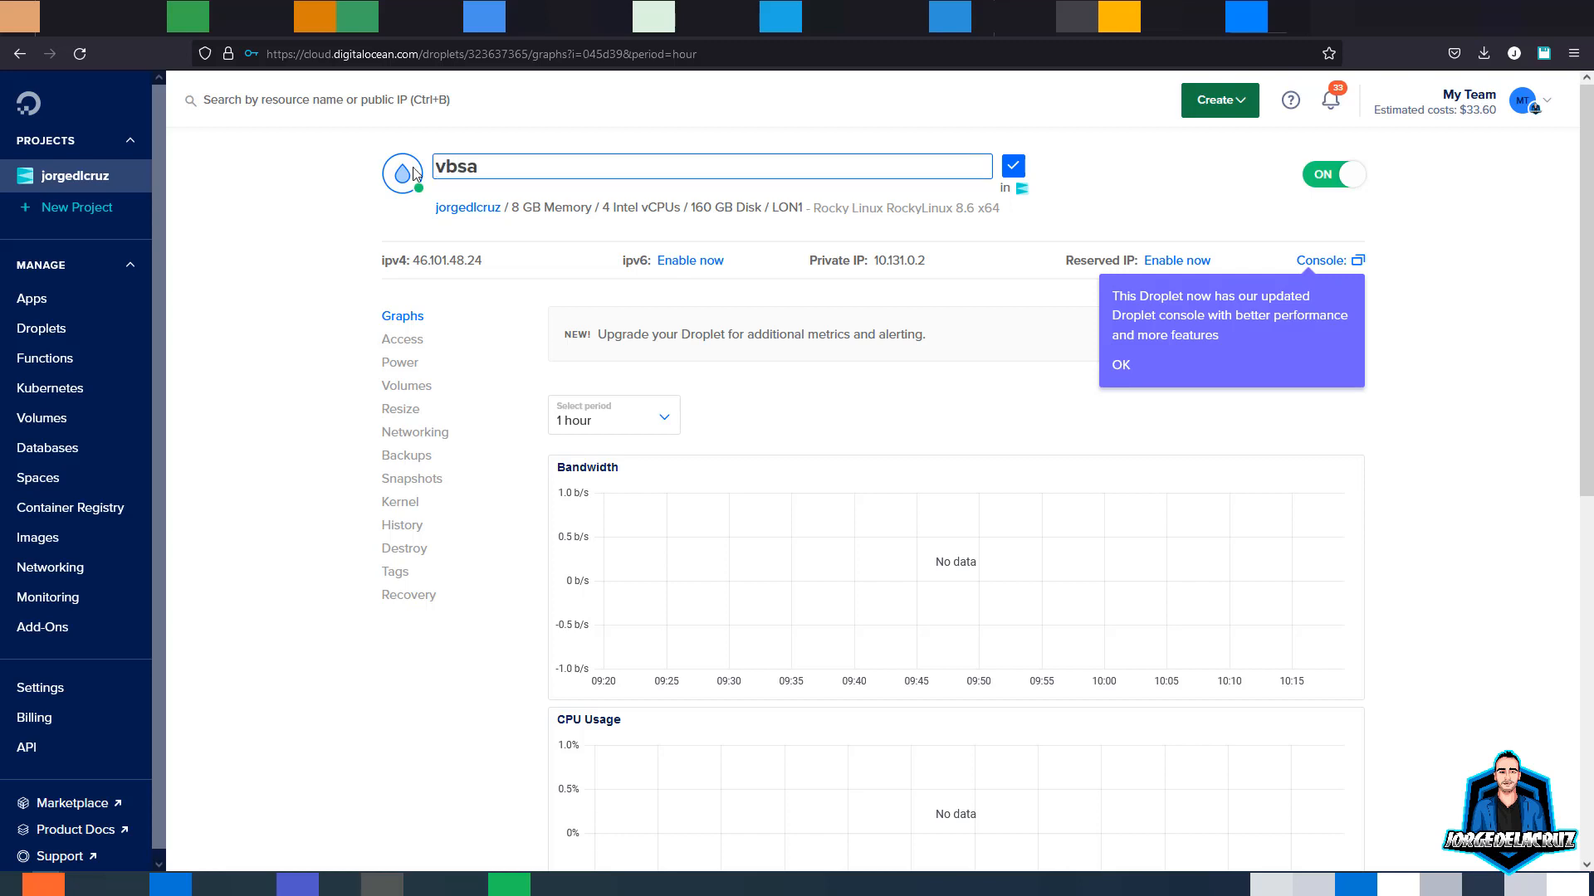
{"action": "type", "text": "lesforce.jorgedelacruz.es"}
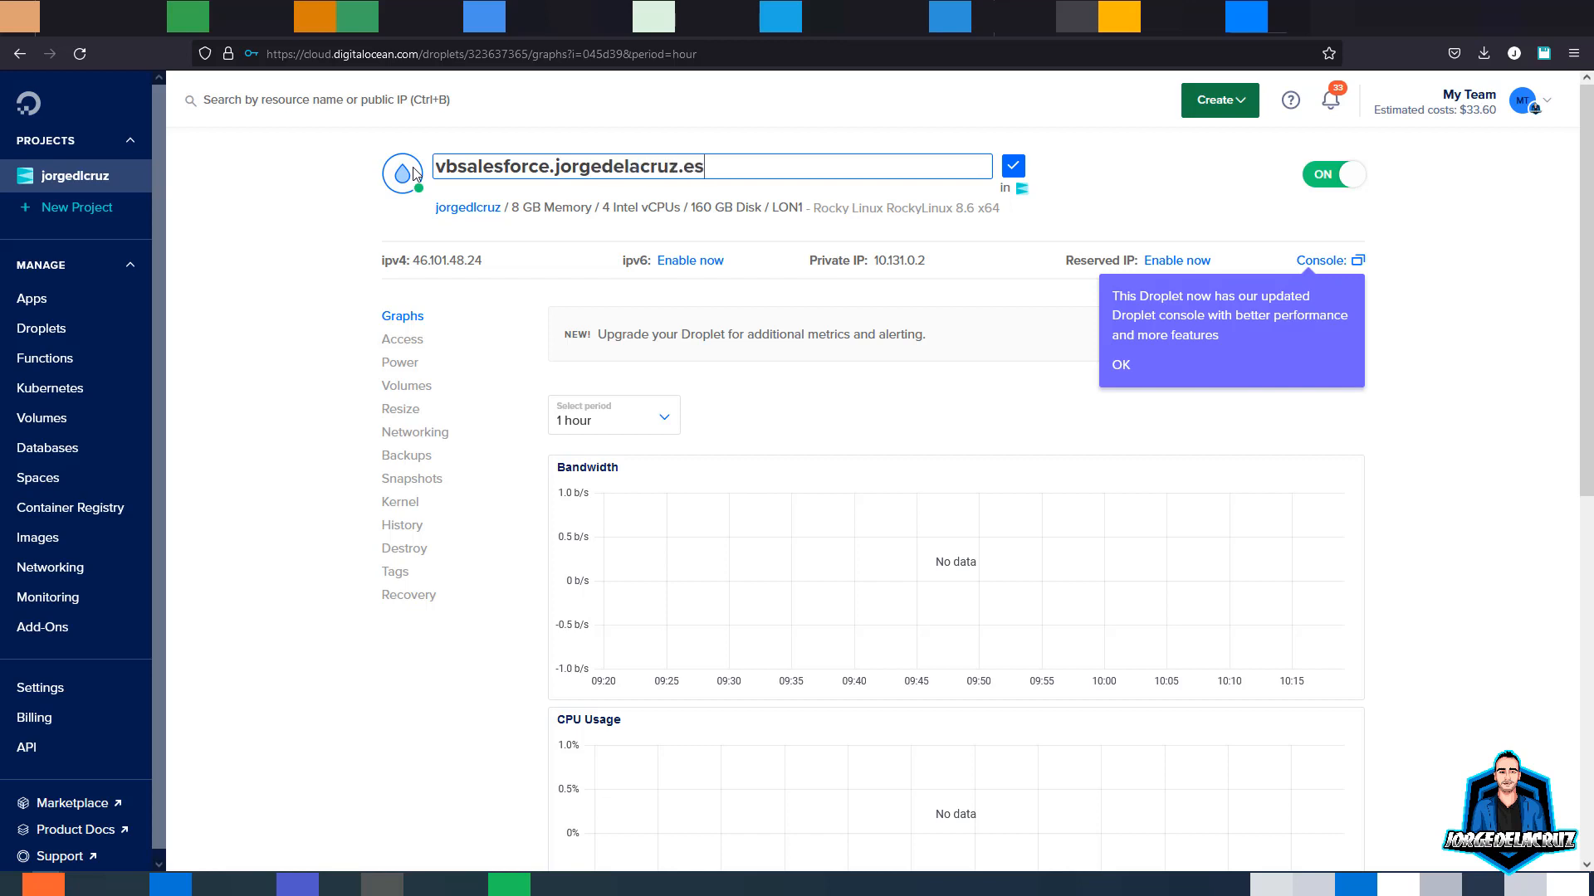
{"action": "left_click", "coordinate": [1012, 166]}
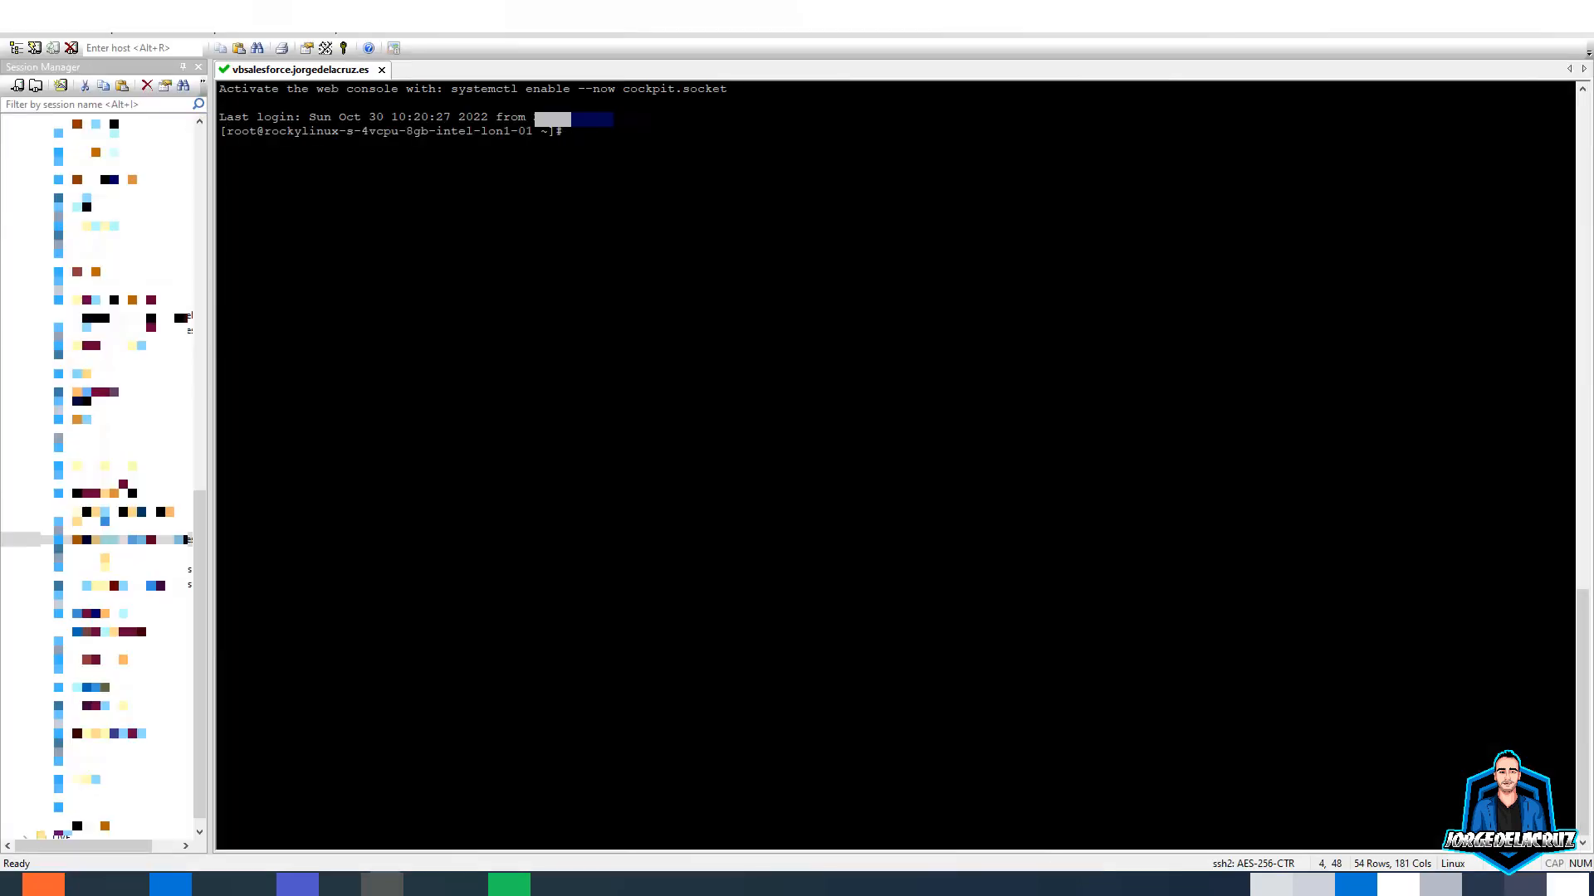
- Check the current hostname, set it to vbsalesforce with hostnamectl, and reboot the server
{"action": "type", "text": "hostnamectl"}
{"action": "key", "text": "Return"}
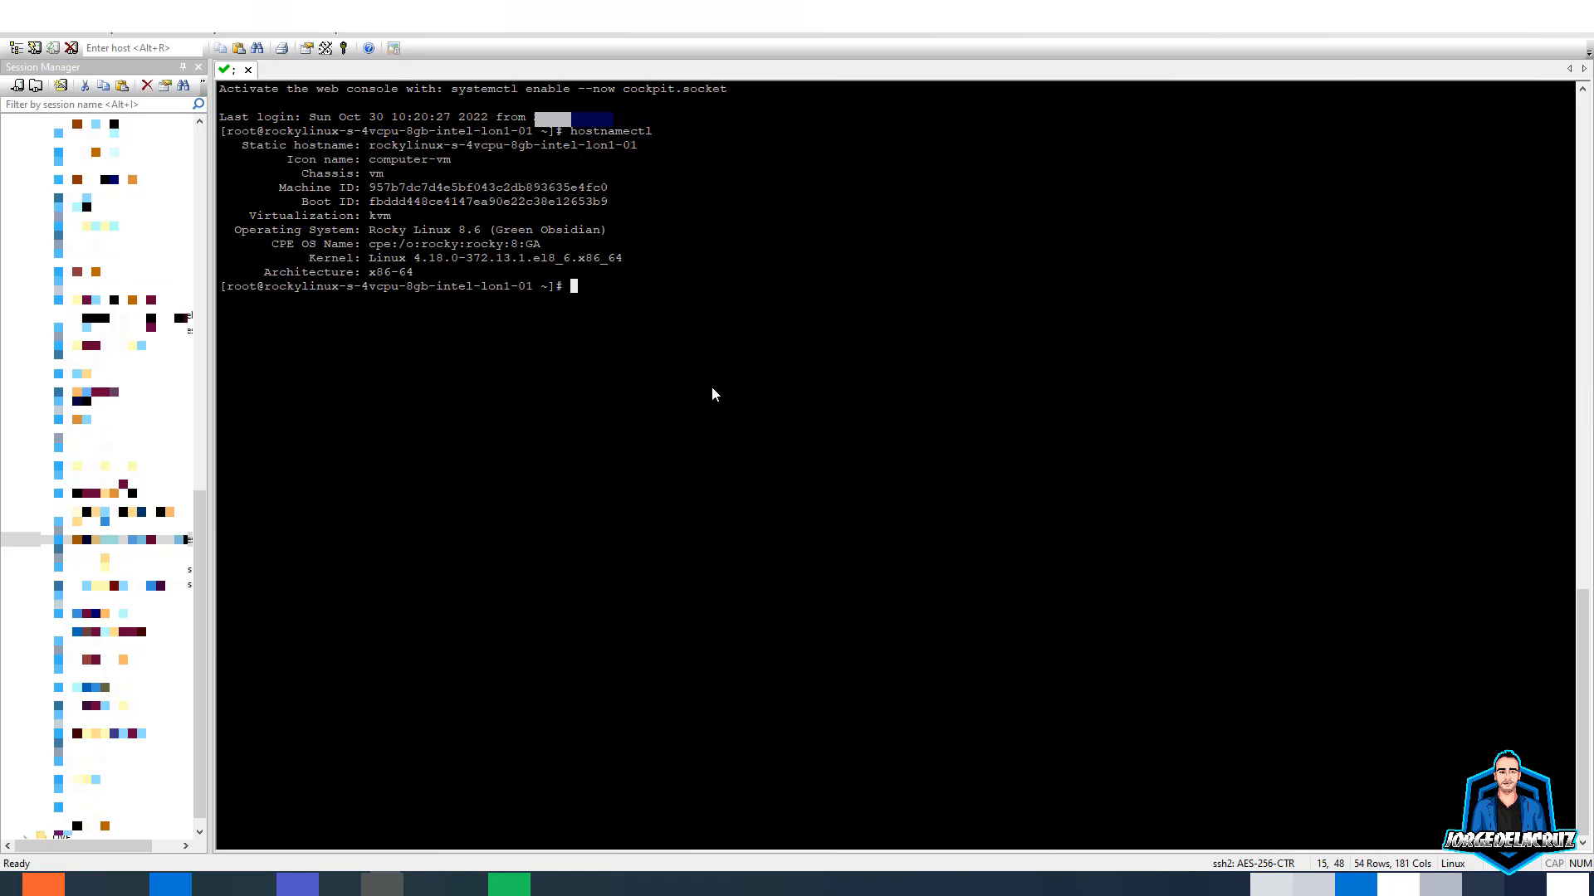
{"action": "type", "text": "hostnamectl set-hostname"}
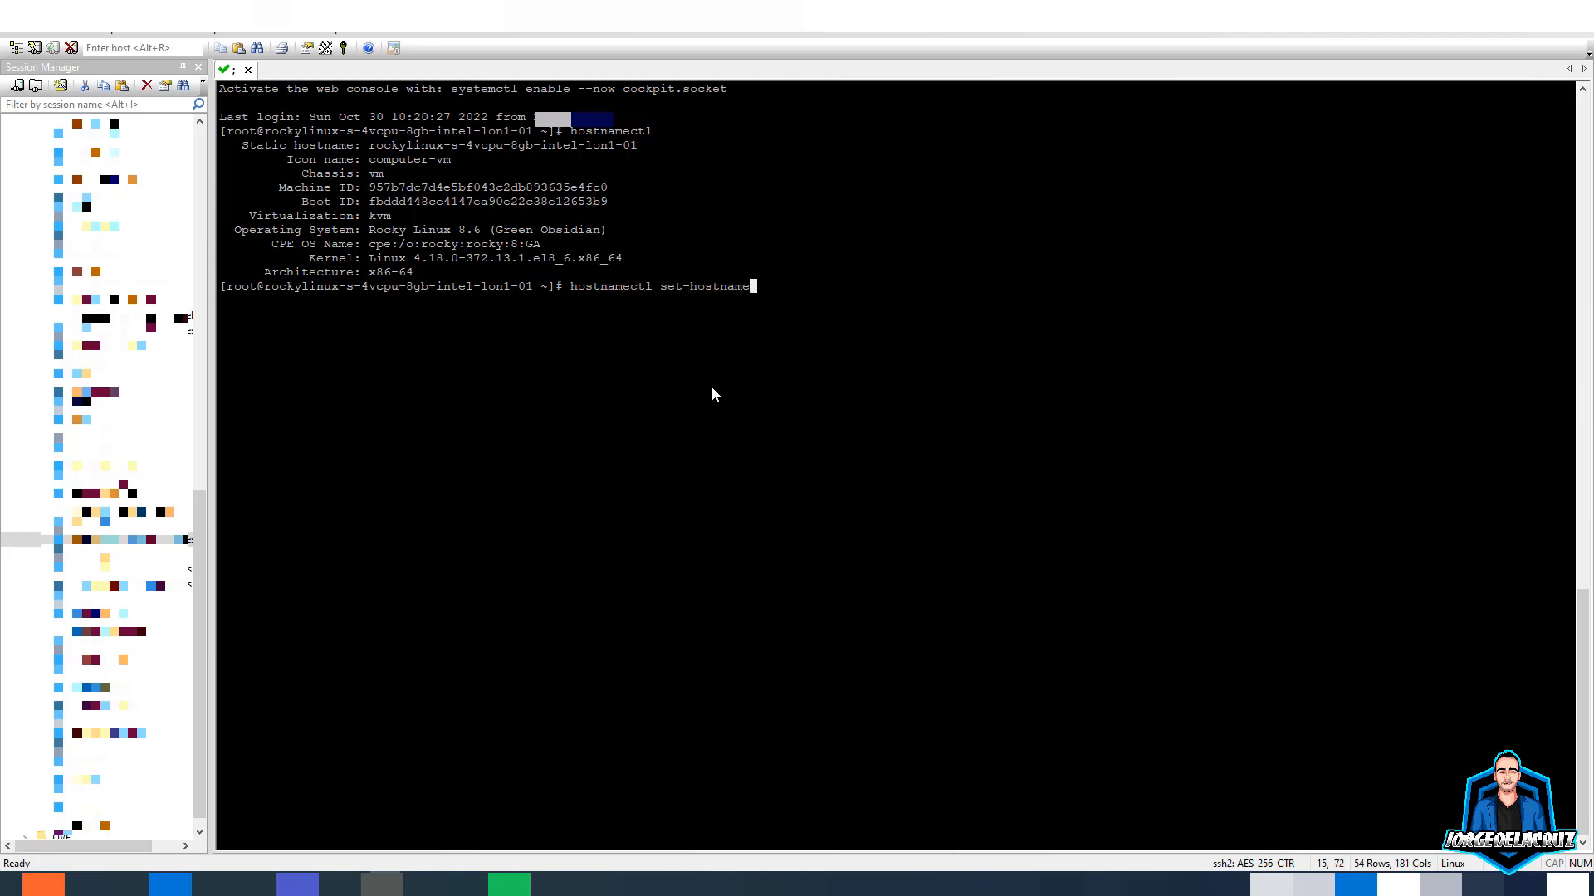
{"action": "type", "text": " vbsalesforce"}
{"action": "key", "text": "Return"}
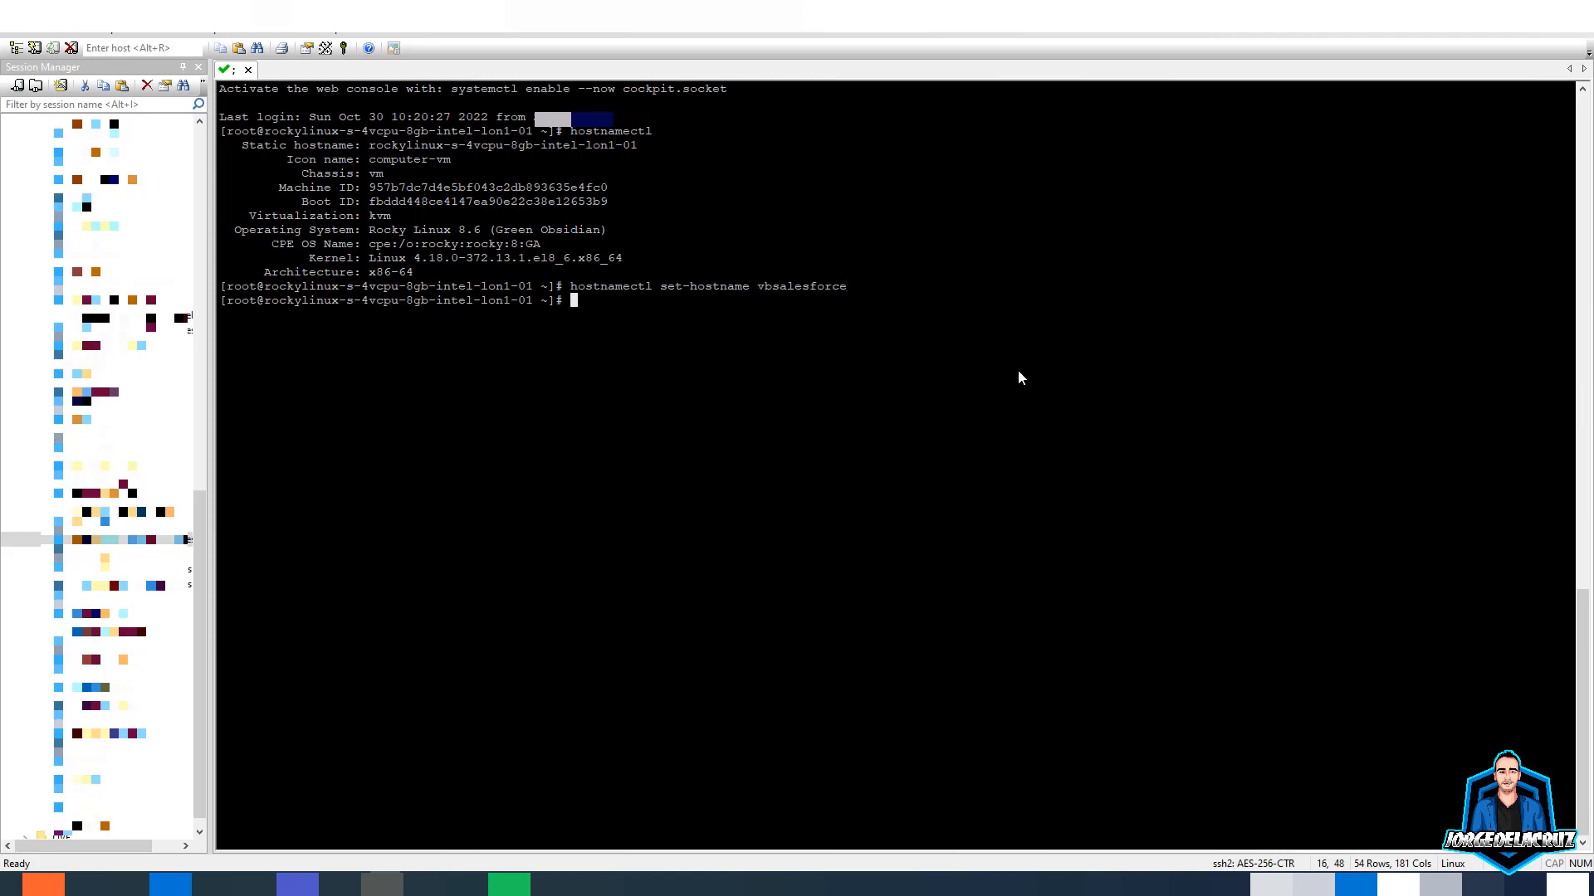
{"action": "type", "text": "reboot"}
{"action": "key", "text": "Return"}
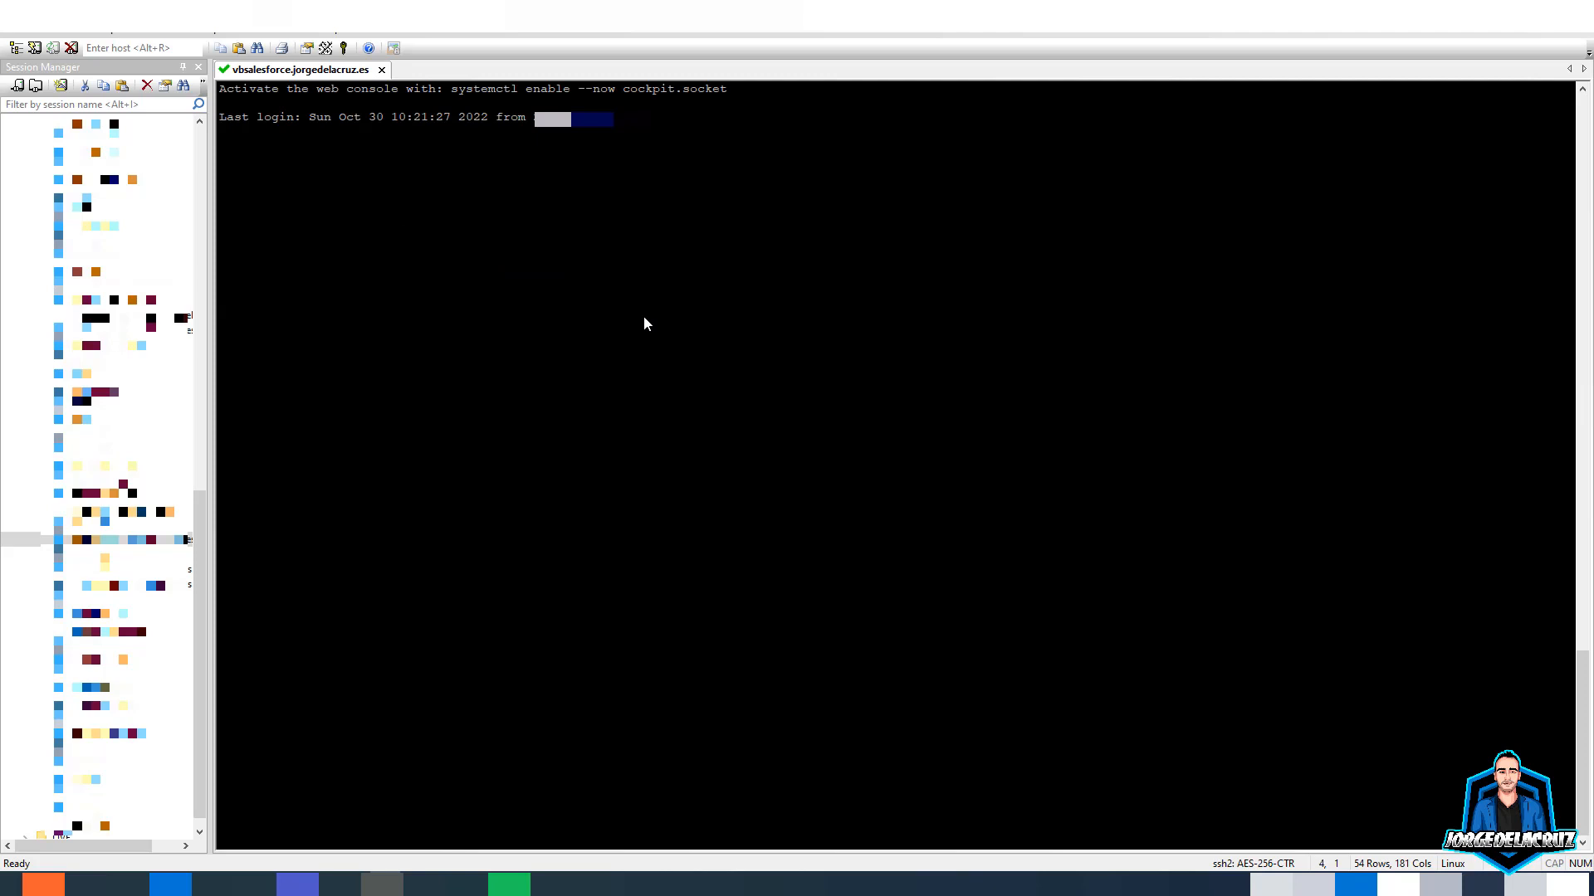
- Ping vbsalesforce.jorgedelacruz.es to confirm it answers, stop the ping, and clear the terminal
{"action": "left_click_drag", "start_coordinate": [262, 131], "coordinate": [322, 140]}
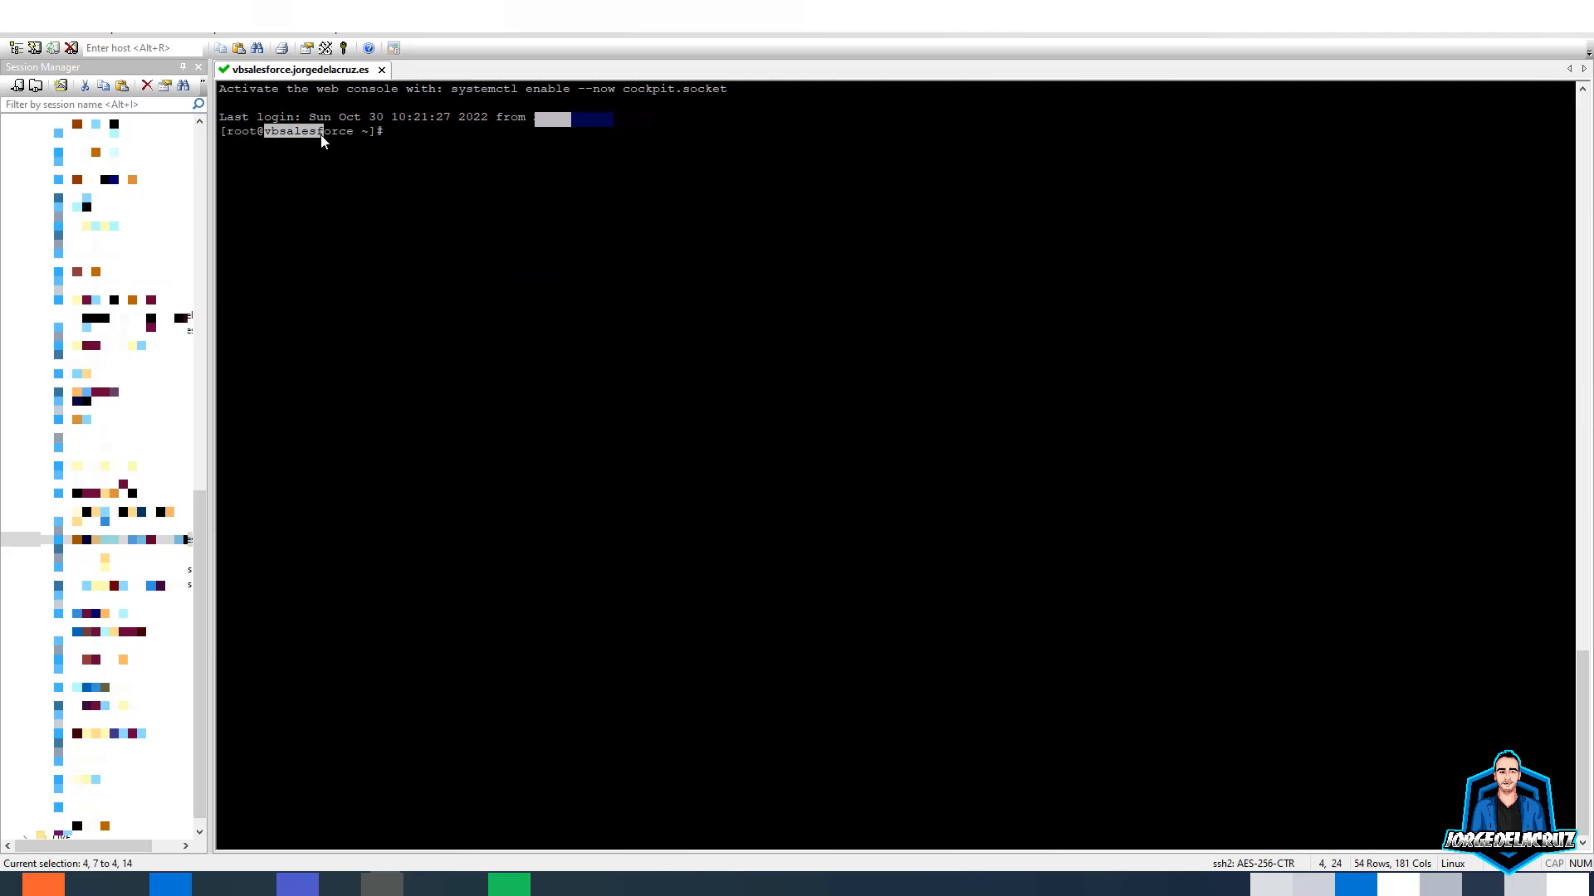
{"action": "left_click", "coordinate": [330, 133]}
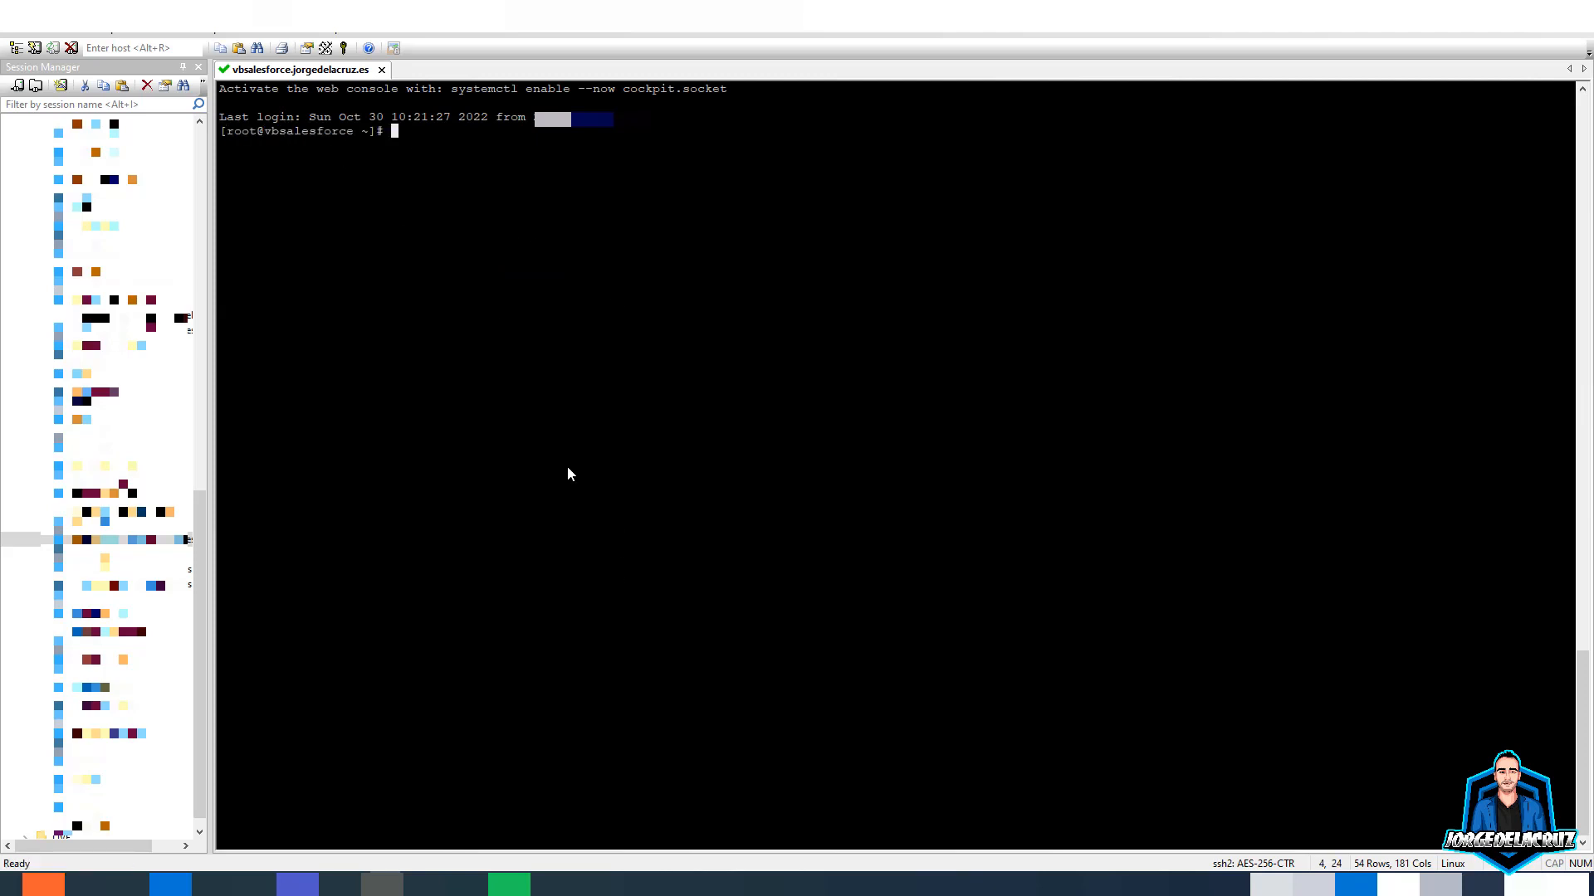
{"action": "type", "text": "ping vbsalesforce.jorgedelacruz.es"}
{"action": "key", "text": "Return"}
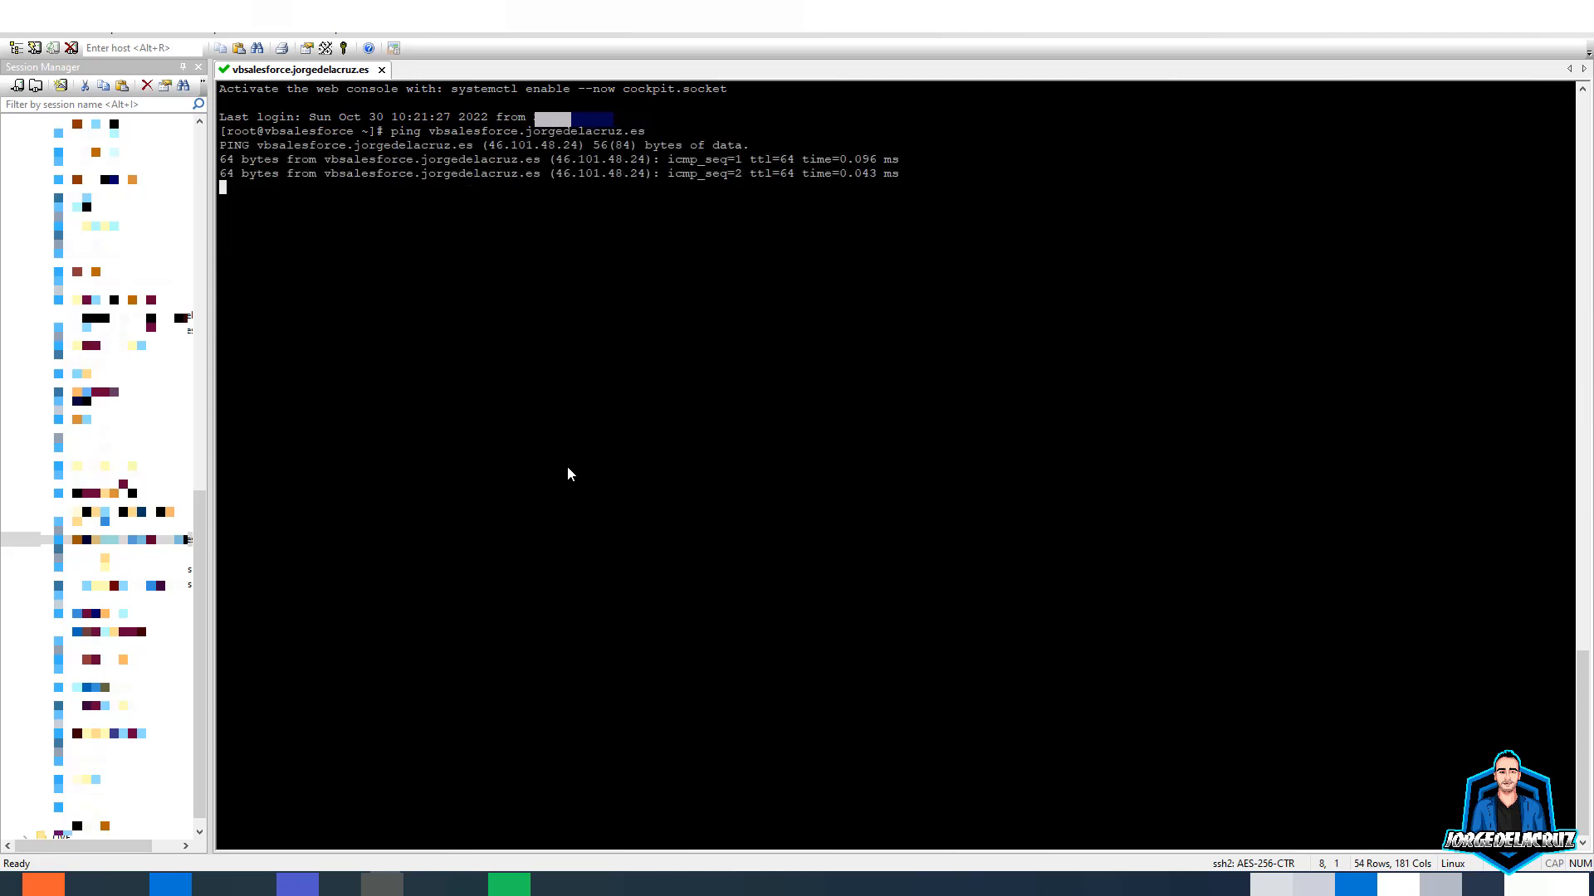
{"action": "key", "text": "ctrl+c"}
{"action": "key", "text": "Return"}
{"action": "key", "text": "Return"}
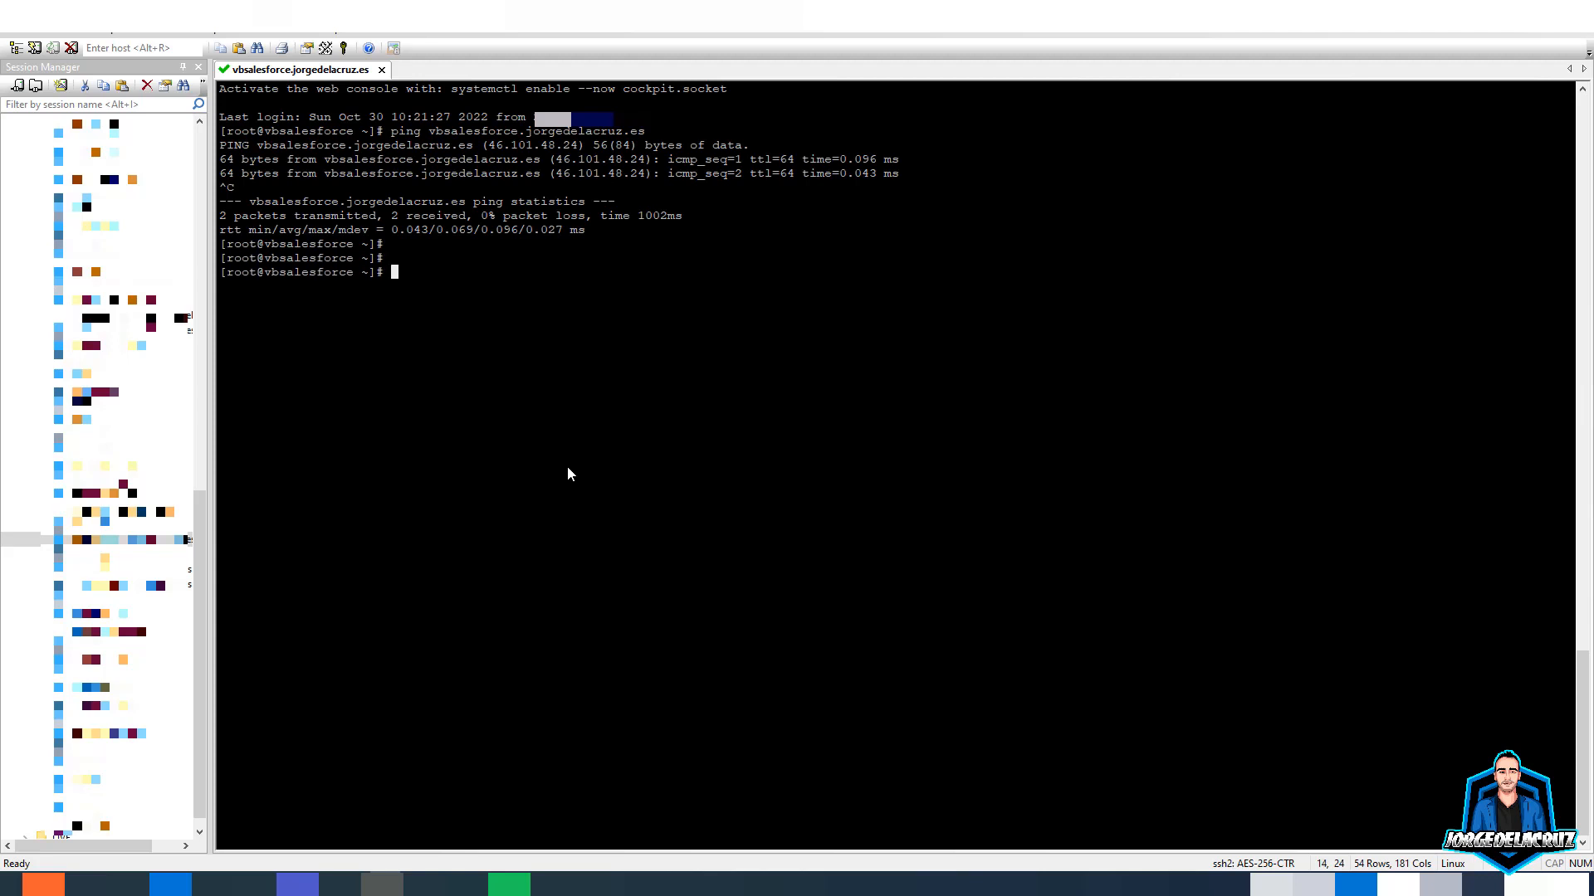
{"action": "type", "text": "clear"}
{"action": "key", "text": "Return"}
- Fetch vbsf-install-script.sh with sudo curl into the home folder, then type sudo sh ./vbsf-install-script.sh
{"action": "type", "text": "sudo "}
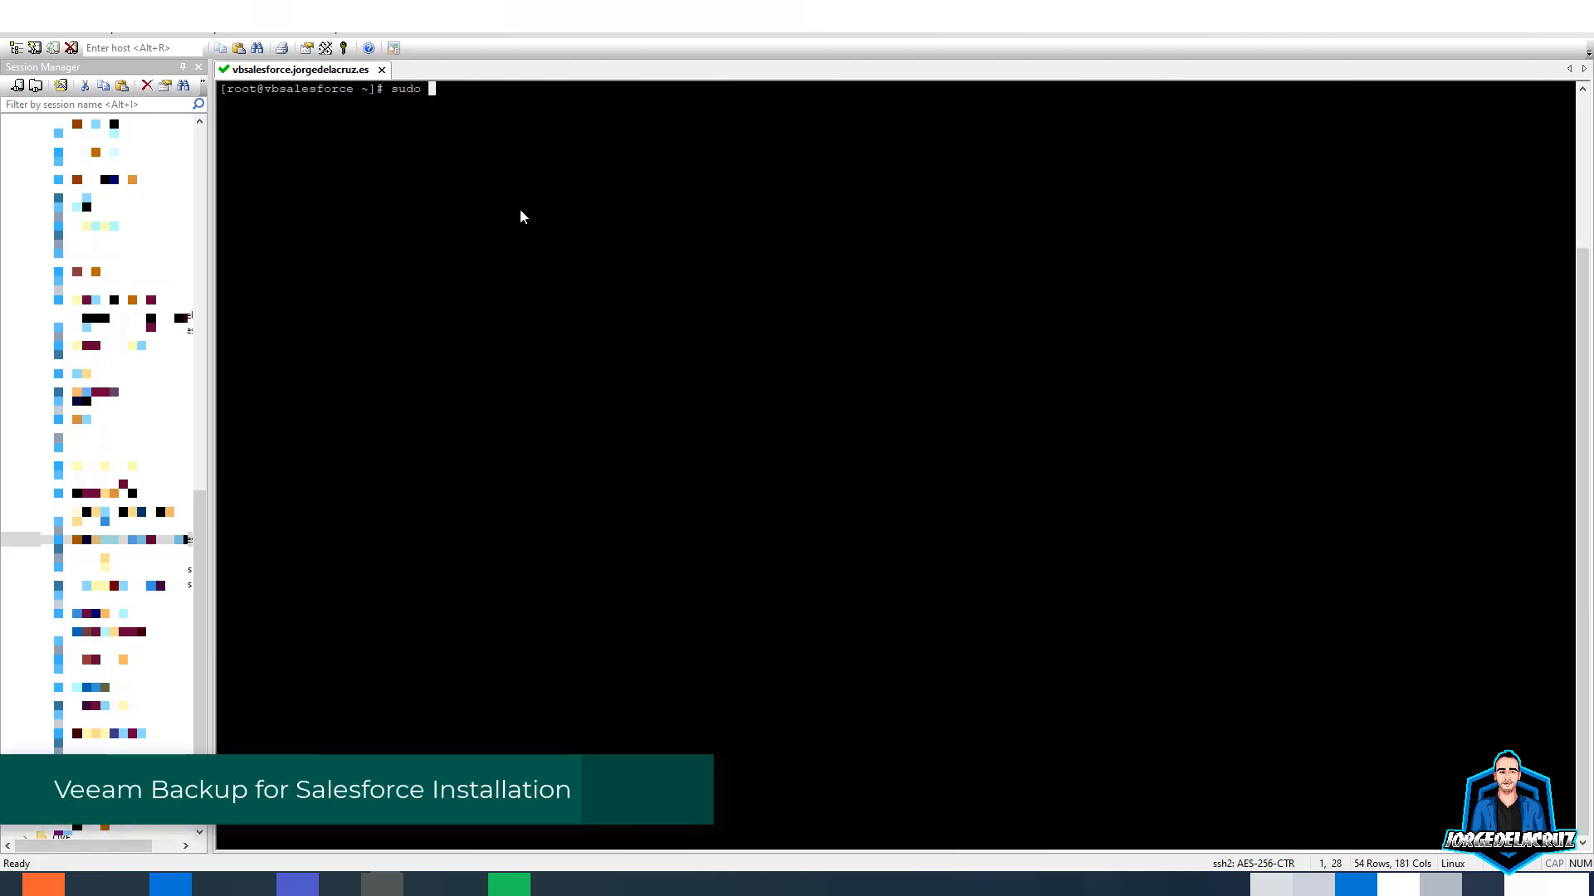
{"action": "type", "text": "curl https://repository.veeam.com/yum"}
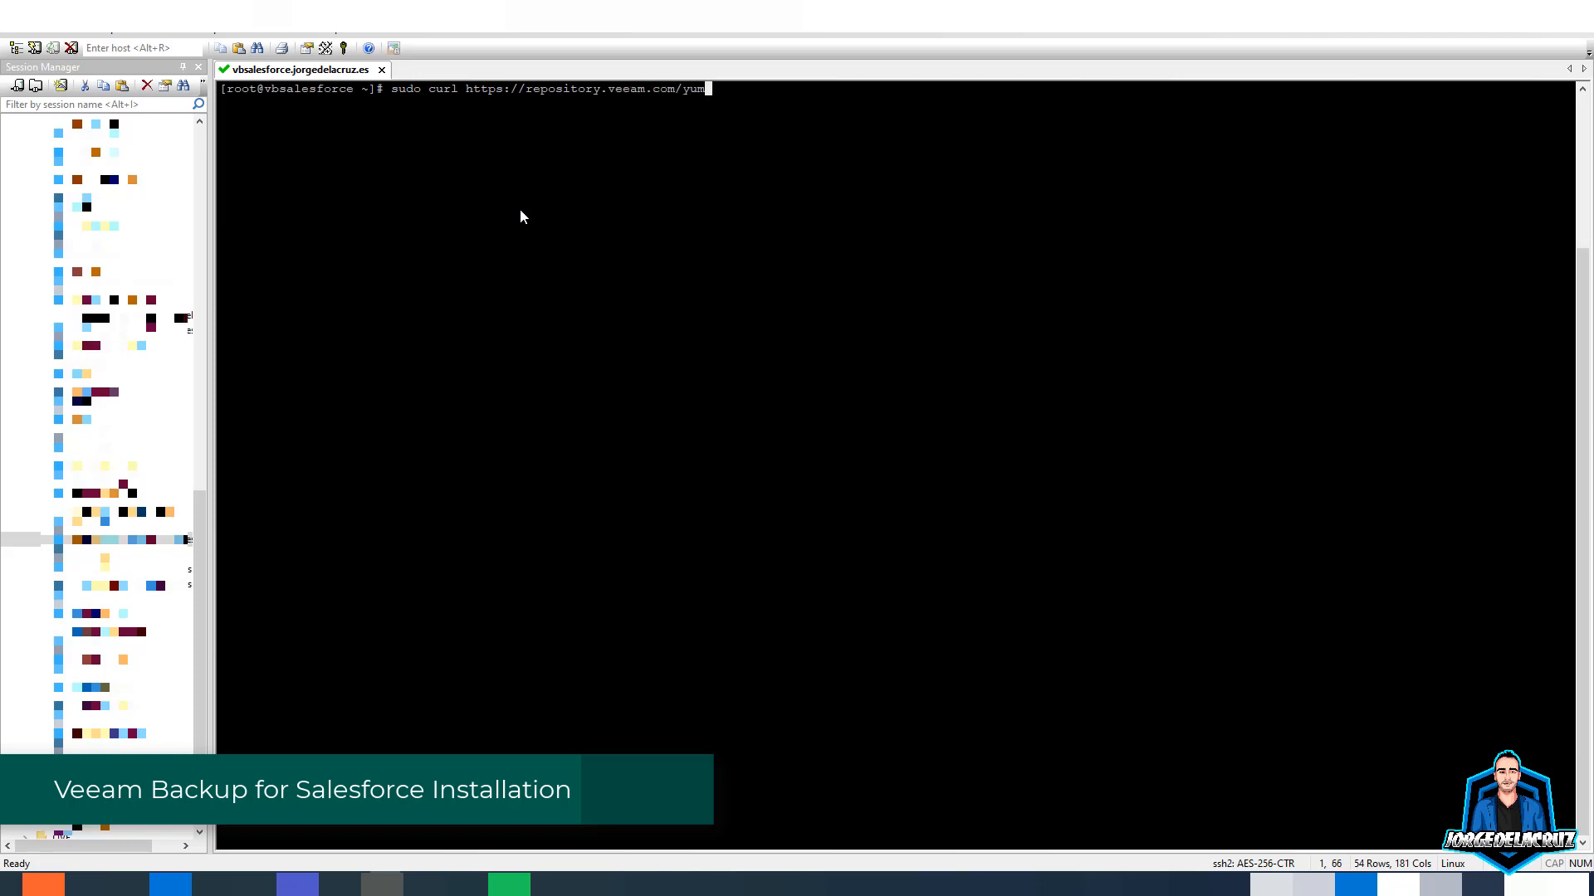
{"action": "type", "text": "/el"}
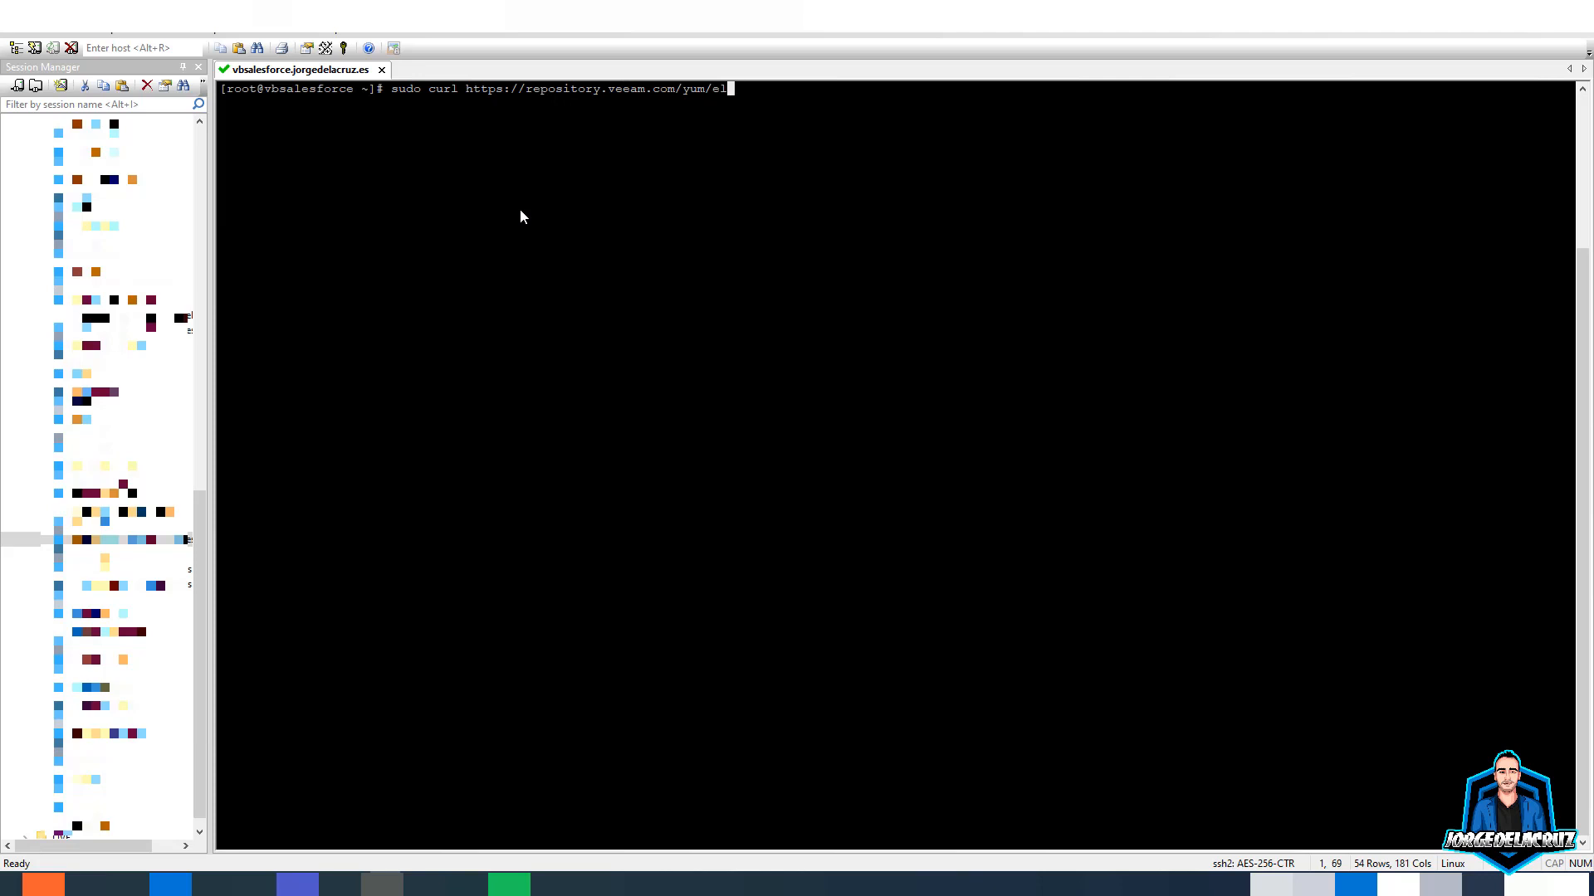
{"action": "type", "text": "/vbsf-install-script.sh --ou"}
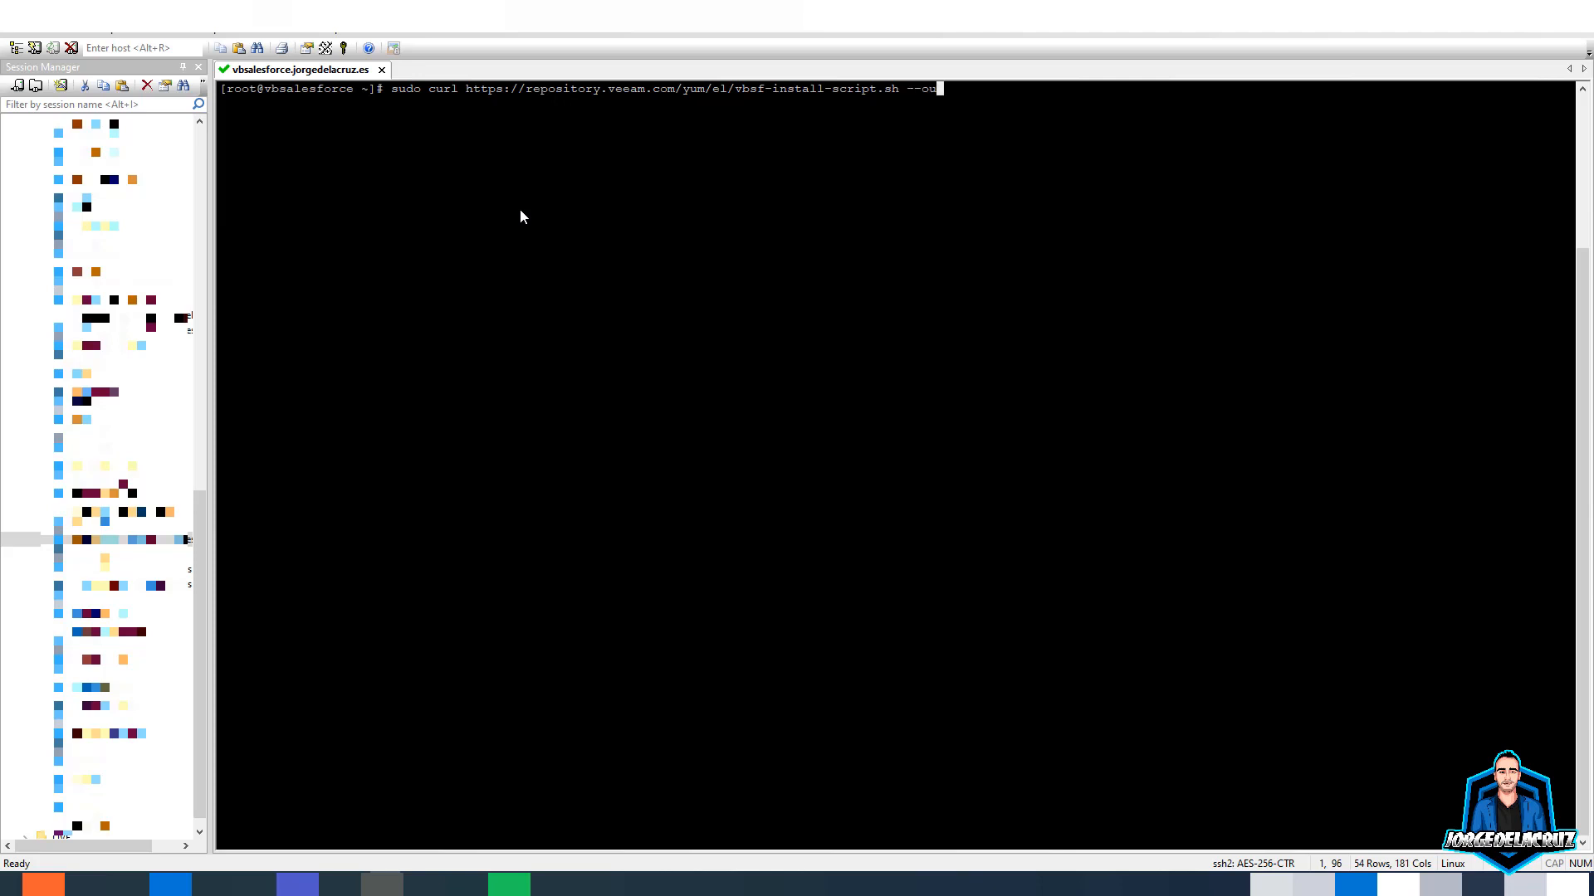
{"action": "type", "text": "tput .vb"}
{"action": "key", "text": "BackSpace"}
{"action": "key", "text": "BackSpace"}
{"action": "type", "text": "/vbsf."}
{"action": "key", "text": "BackSpace"}
{"action": "type", "text": "-install-script.sh"}
{"action": "key", "text": "Return"}
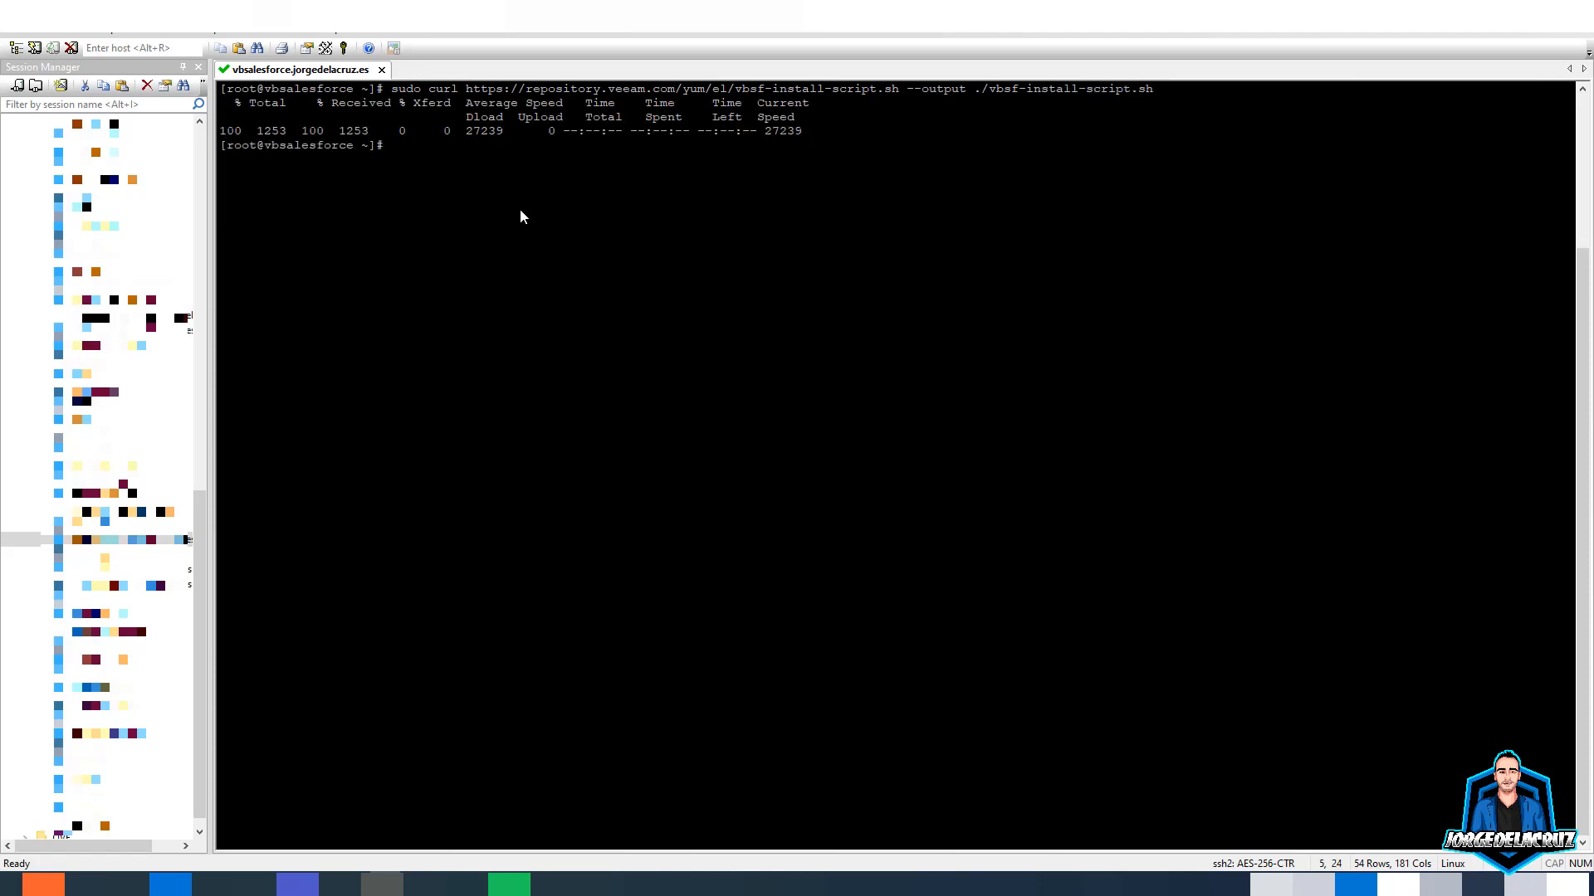
{"action": "type", "text": "sudo sh ./vb"}
{"action": "key", "text": "Tab"}
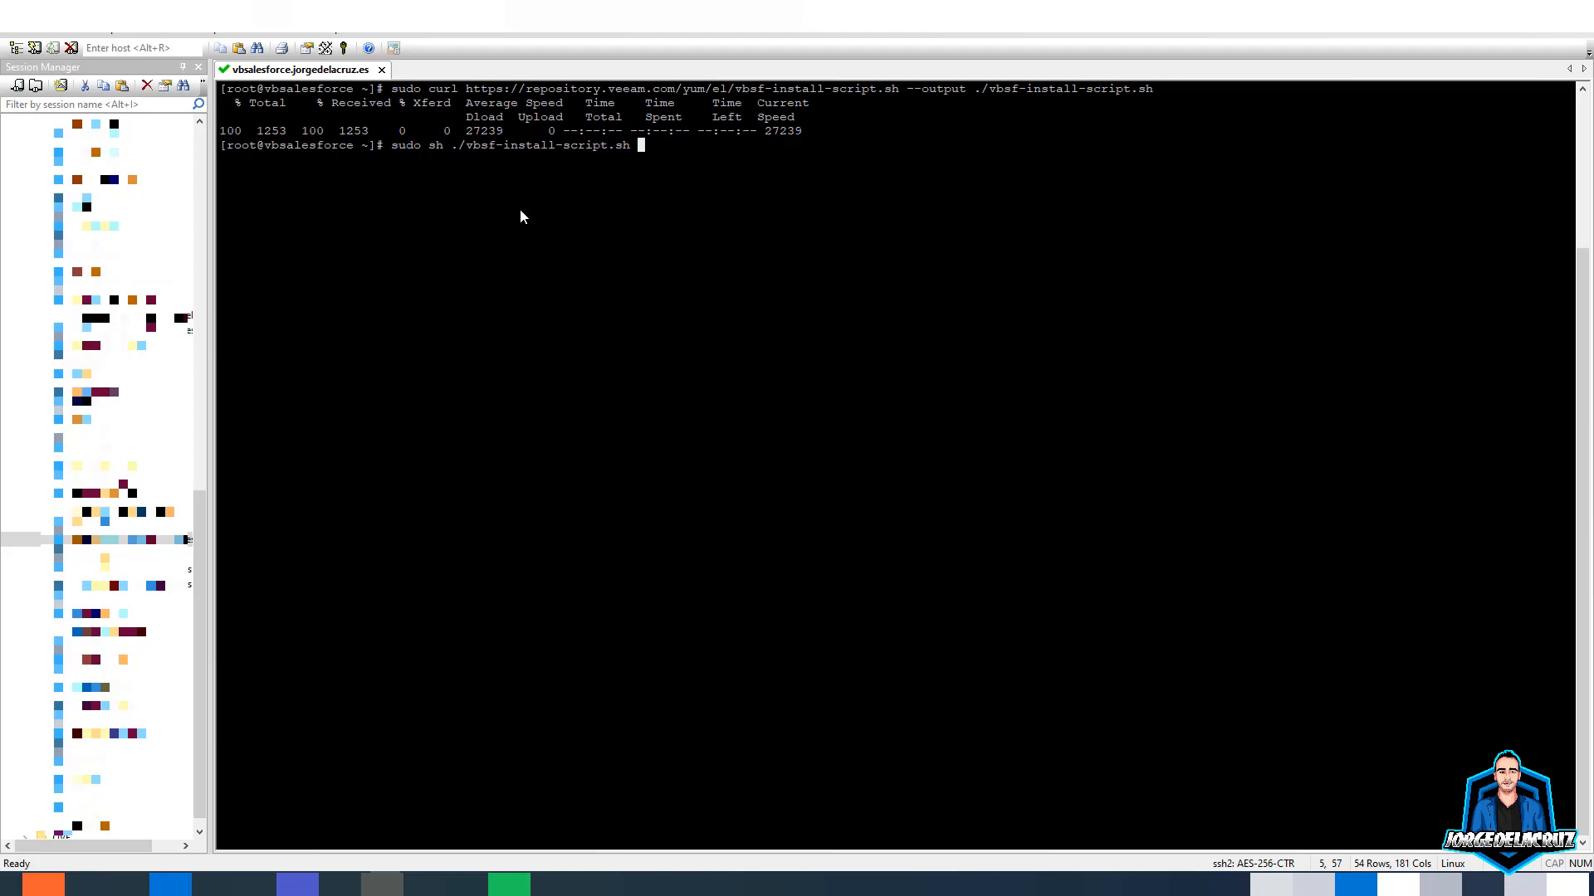
- Run the install script and note the backup data folder path
{"action": "key", "text": "Return"}
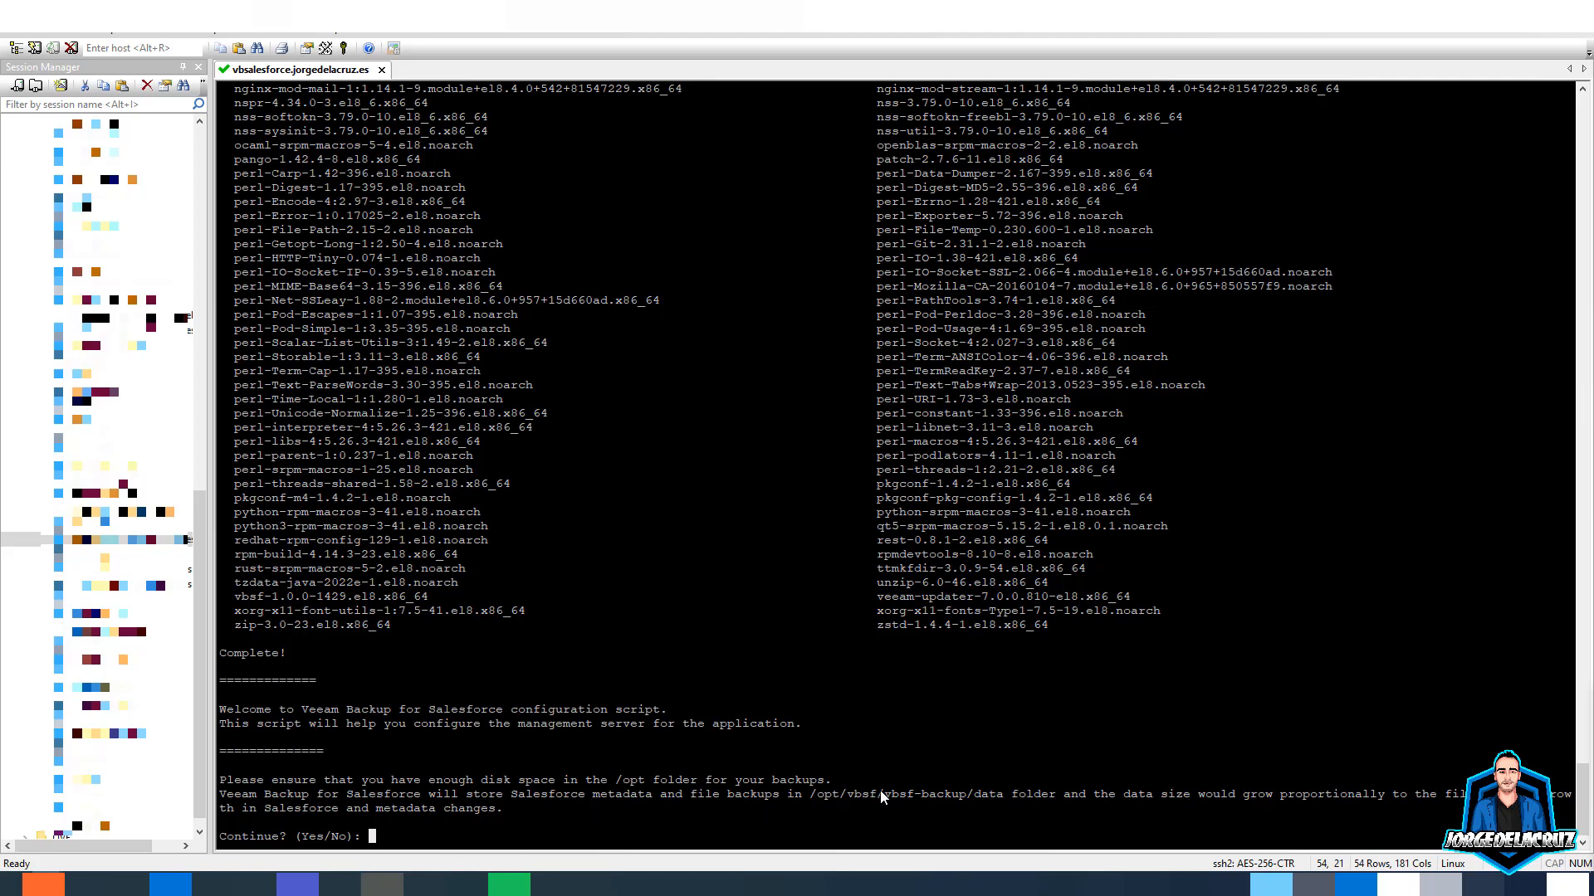
{"action": "left_click_drag", "start_coordinate": [810, 790], "coordinate": [1006, 803]}
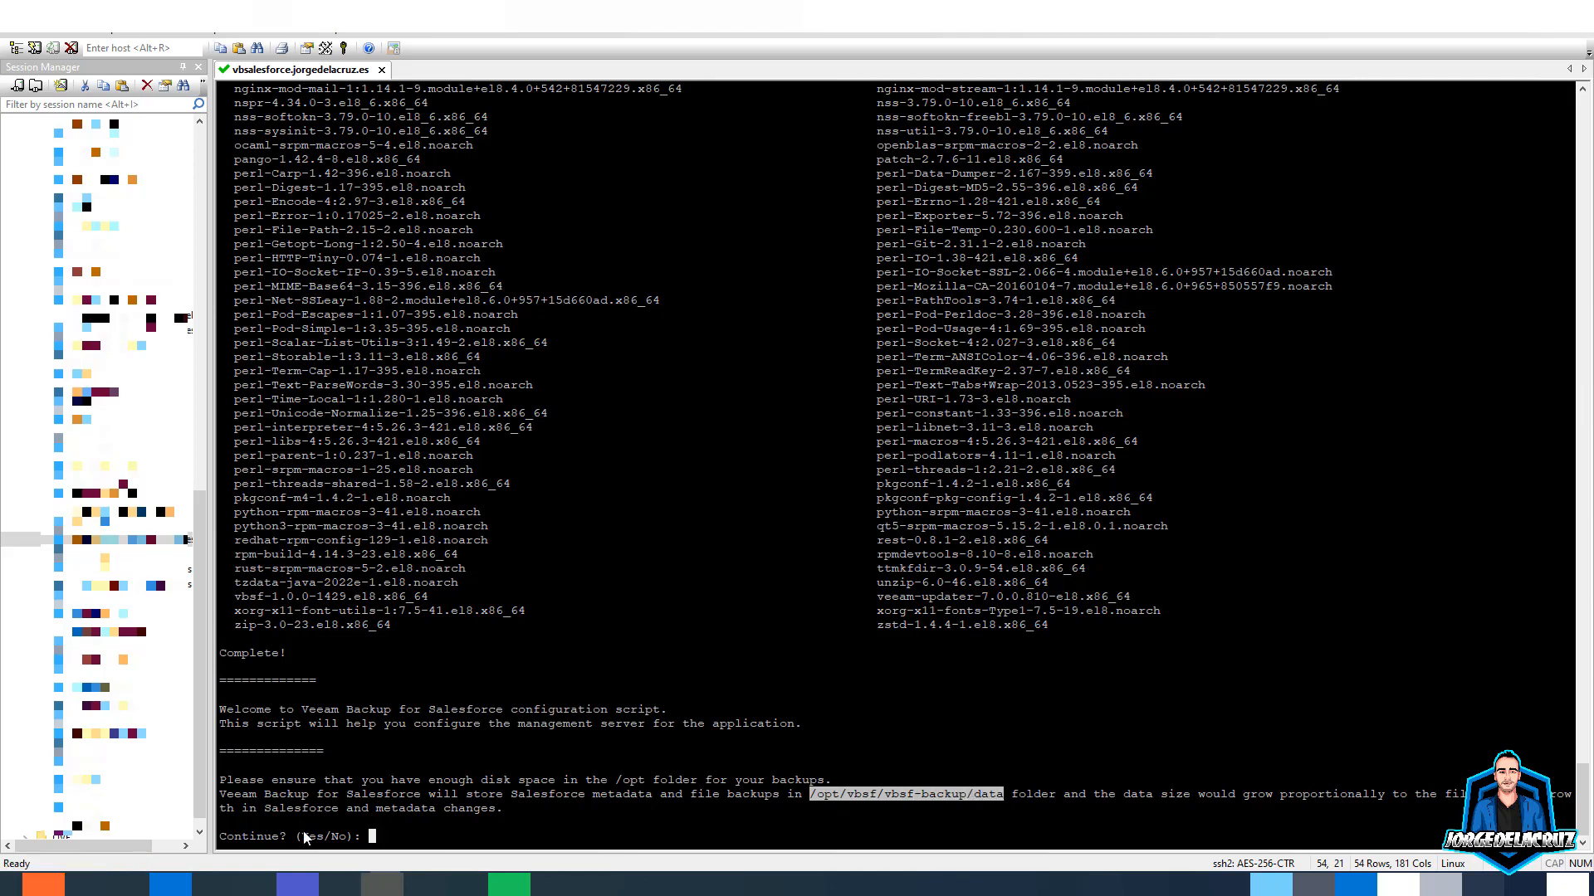
{"action": "left_click", "coordinate": [504, 816]}
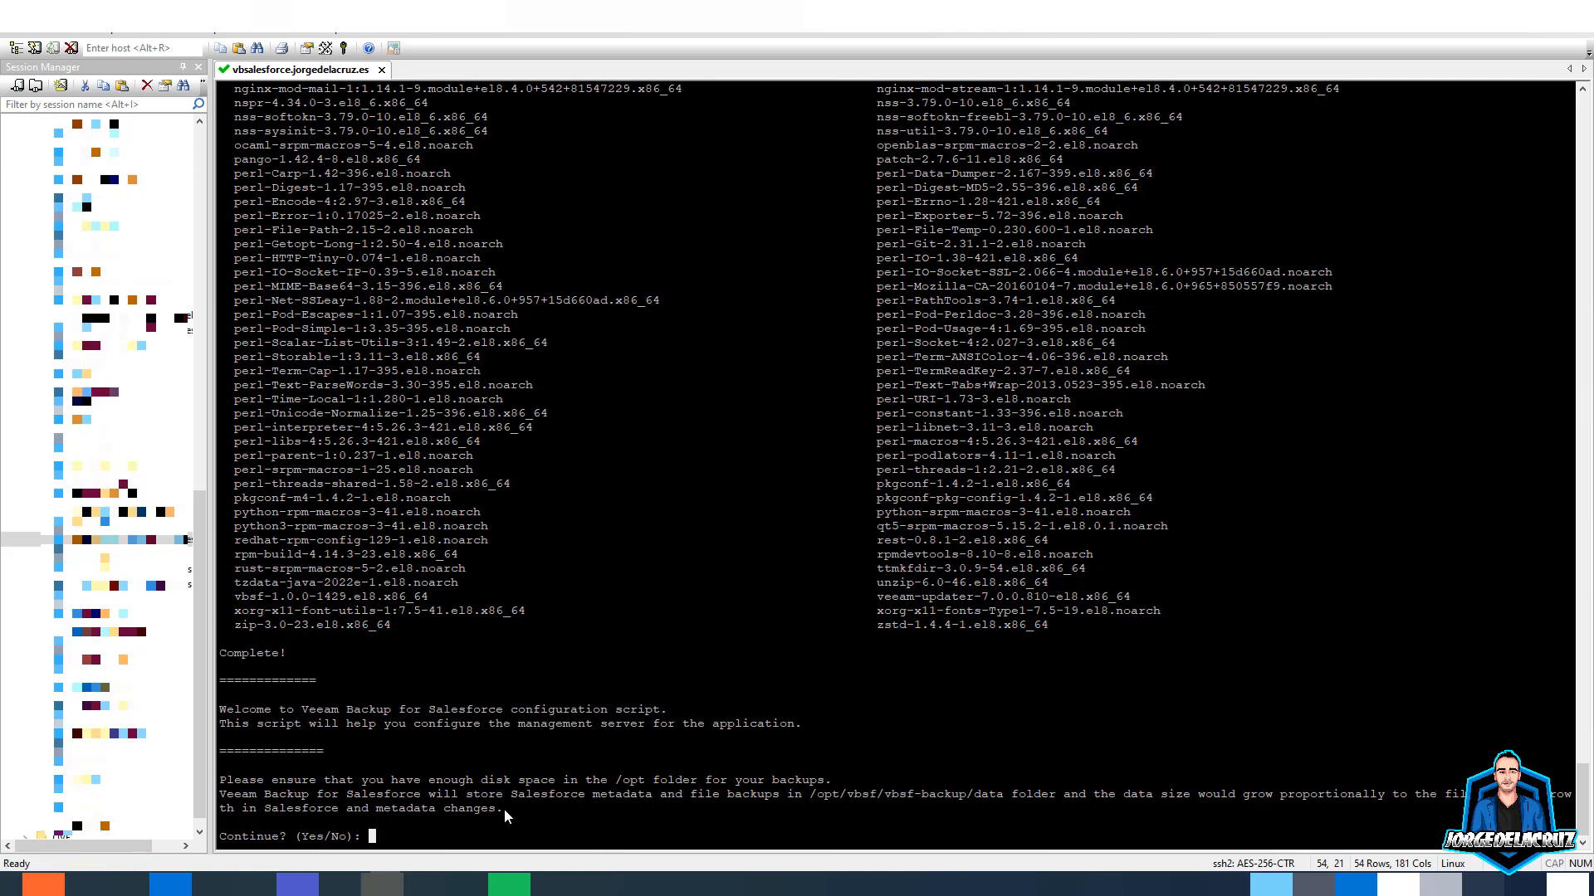
- Continue the configuration with 365-day log rotation and a local PostgreSQL installation
{"action": "type", "text": "yes"}
{"action": "key", "text": "Return"}
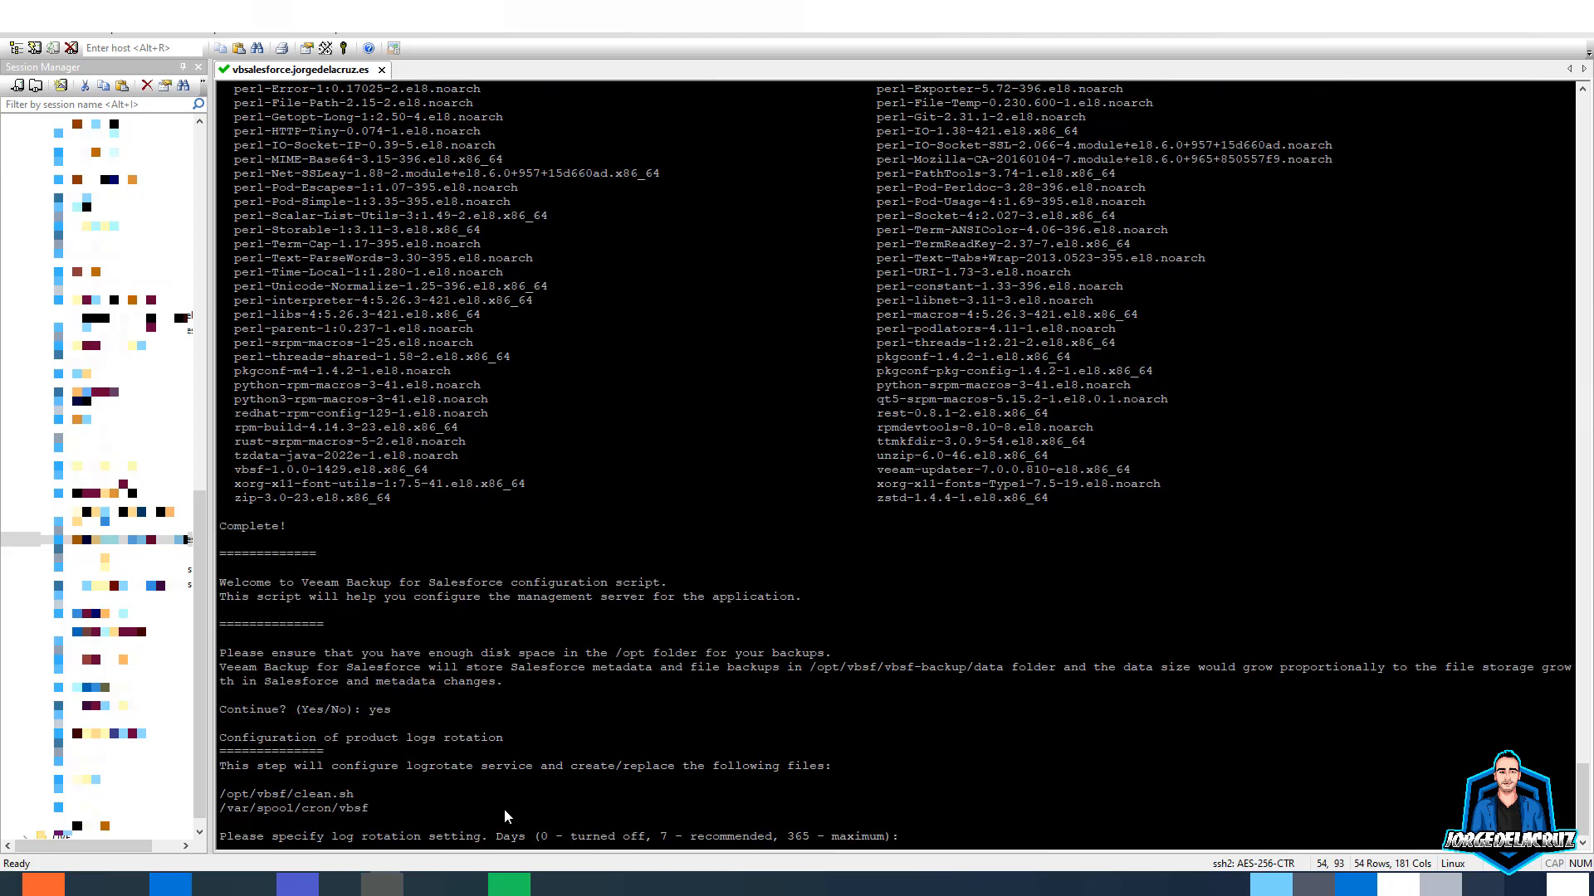
{"action": "type", "text": "365"}
{"action": "key", "text": "Return"}
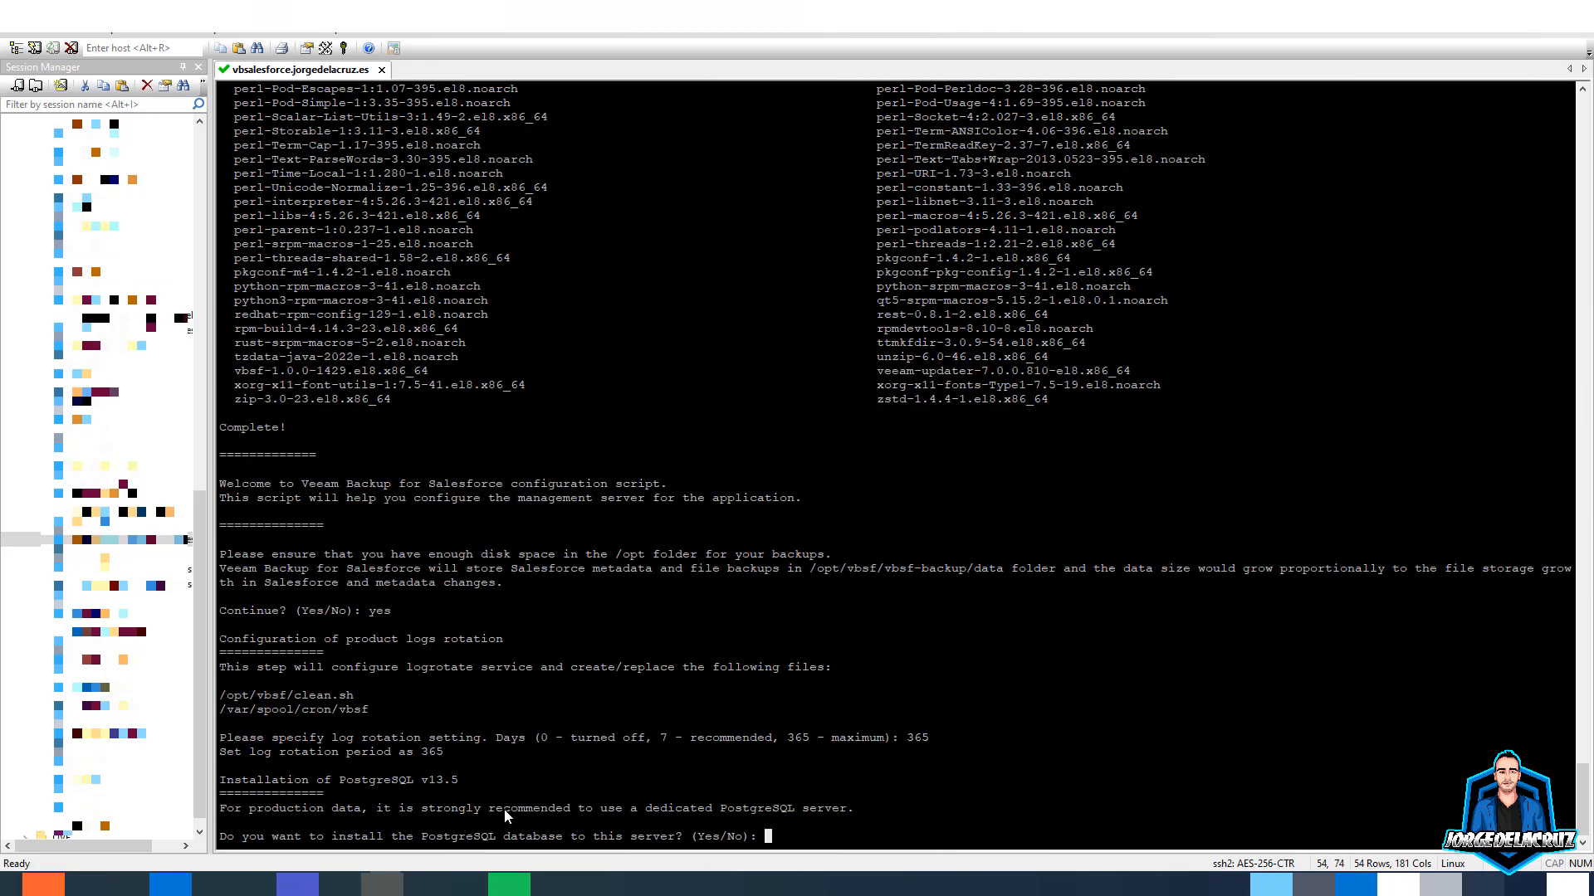
{"action": "type", "text": "yes"}
{"action": "key", "text": "Return"}
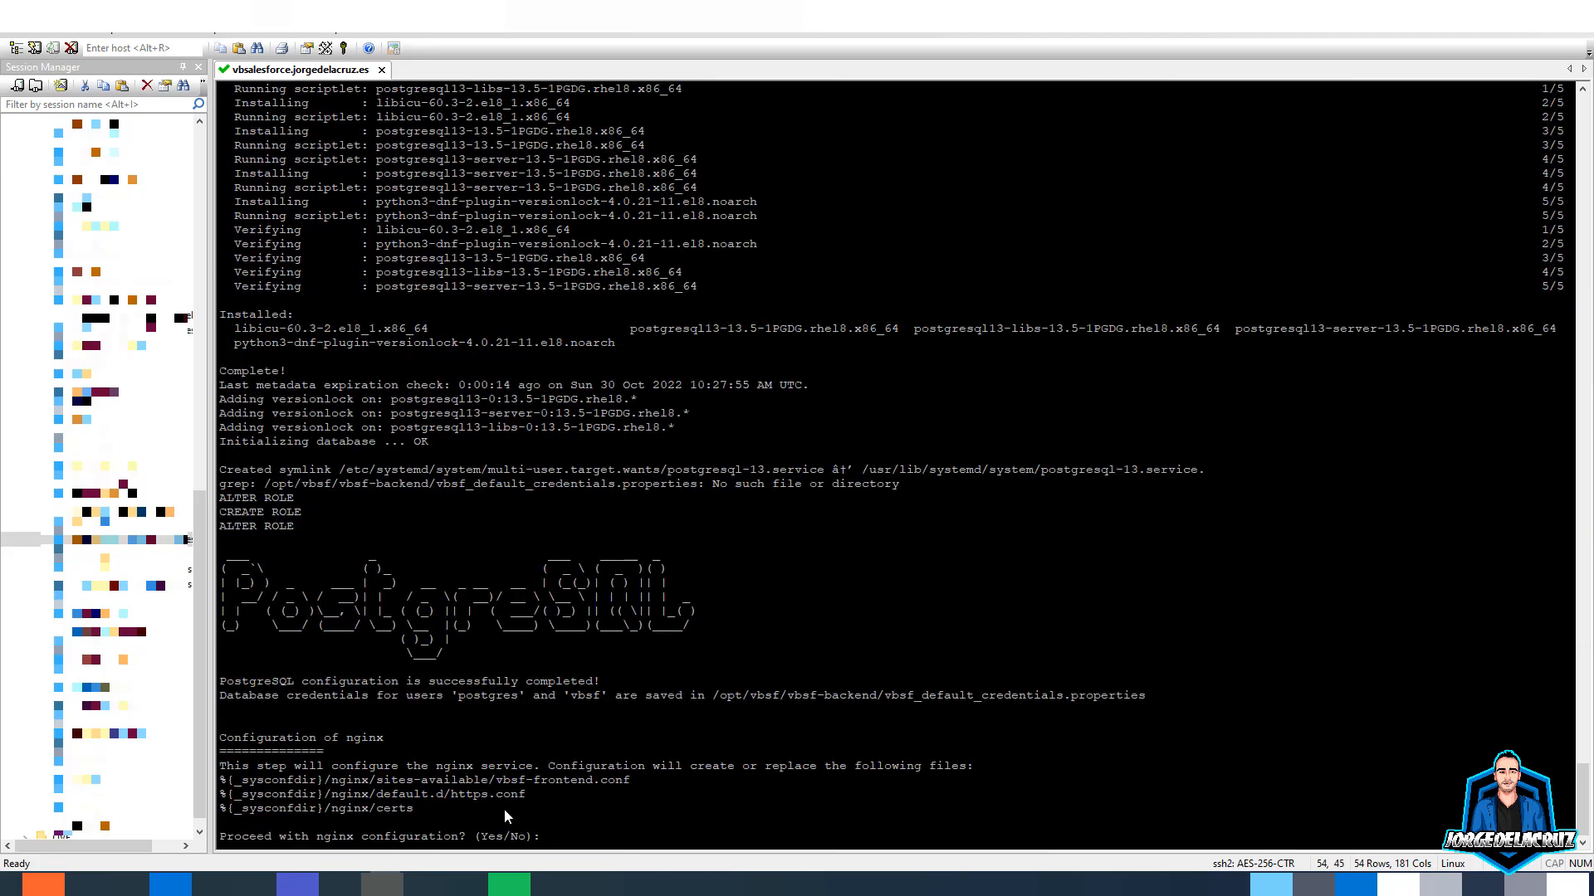
- Accept the nginx configuration and select the printed product configuration link
{"action": "type", "text": "yes"}
{"action": "key", "text": "Return"}
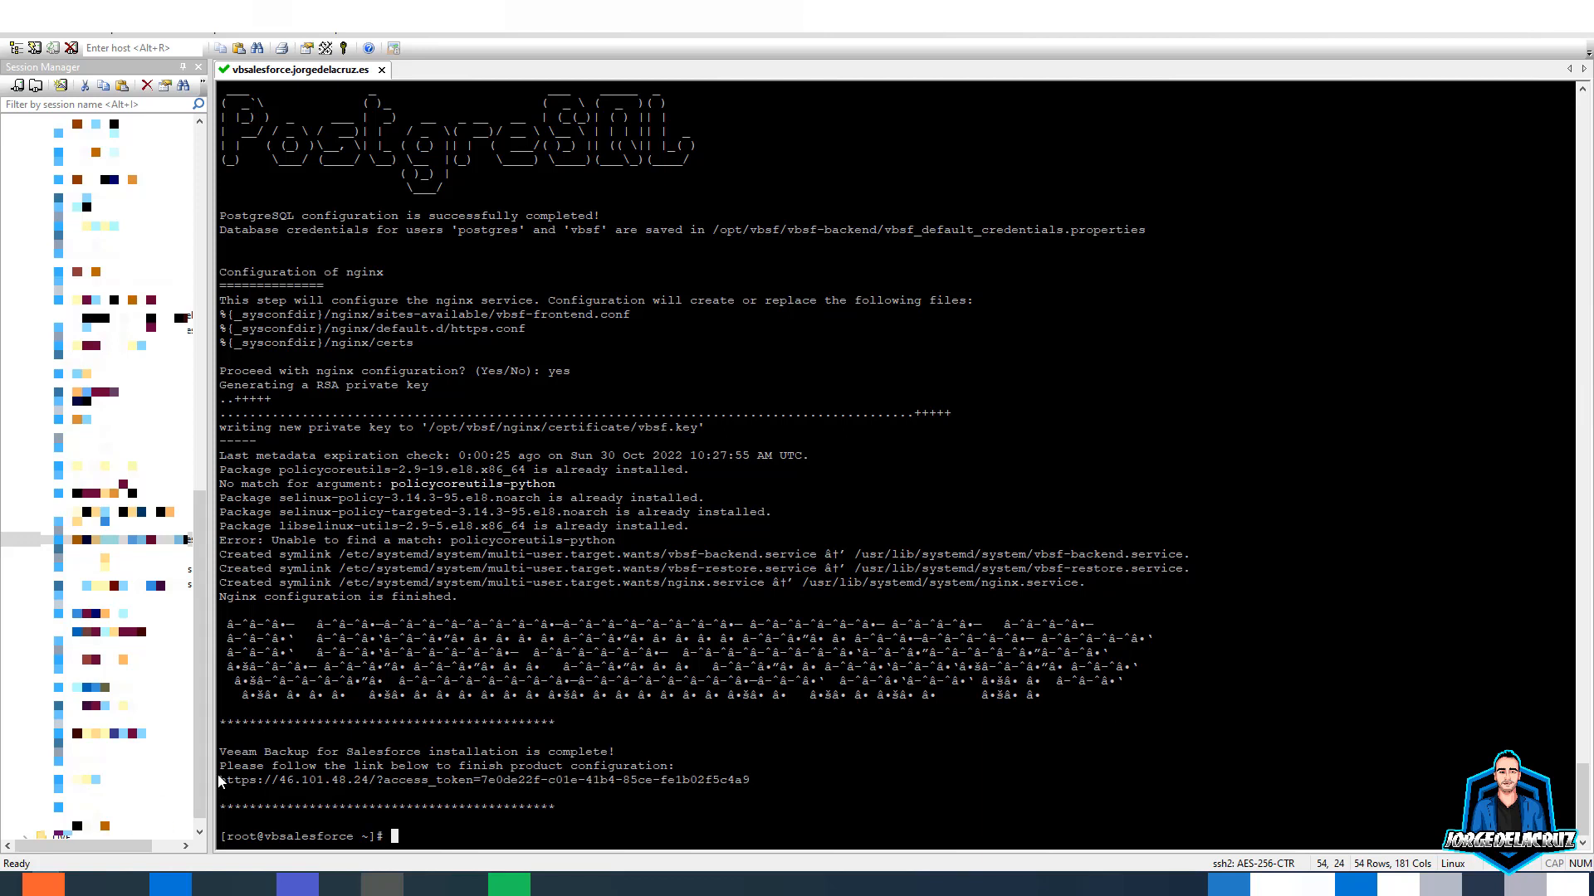
{"action": "left_click_drag", "start_coordinate": [223, 781], "coordinate": [761, 781]}
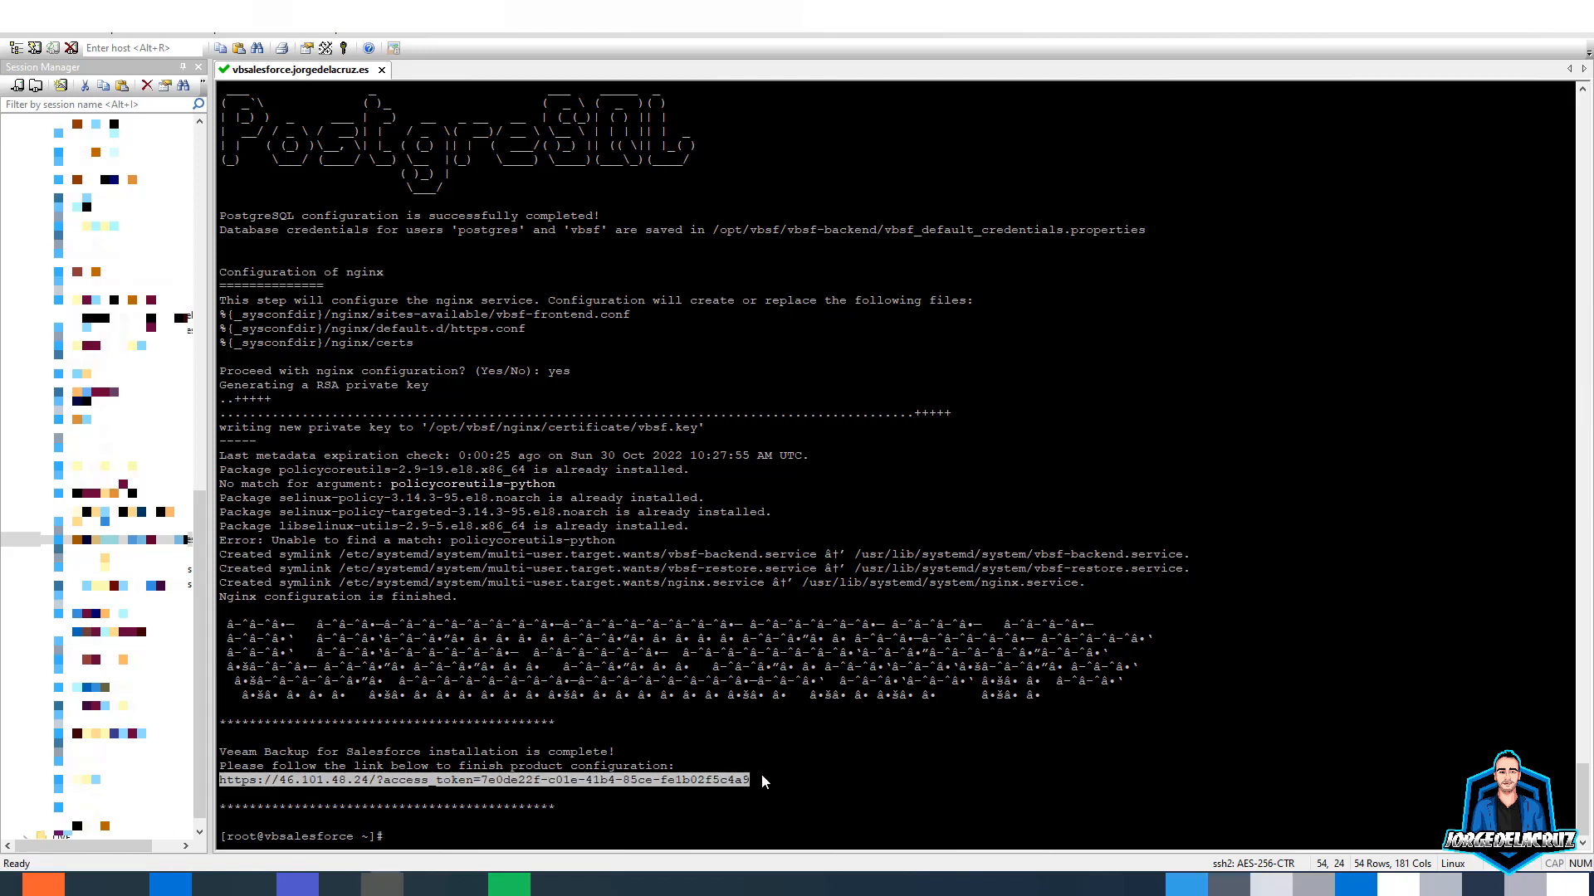
- Copy the configuration link, open it in Firefox, and accept the self-signed certificate risk
{"action": "key", "text": "ctrl+c"}
{"action": "right_click", "coordinate": [421, 776]}
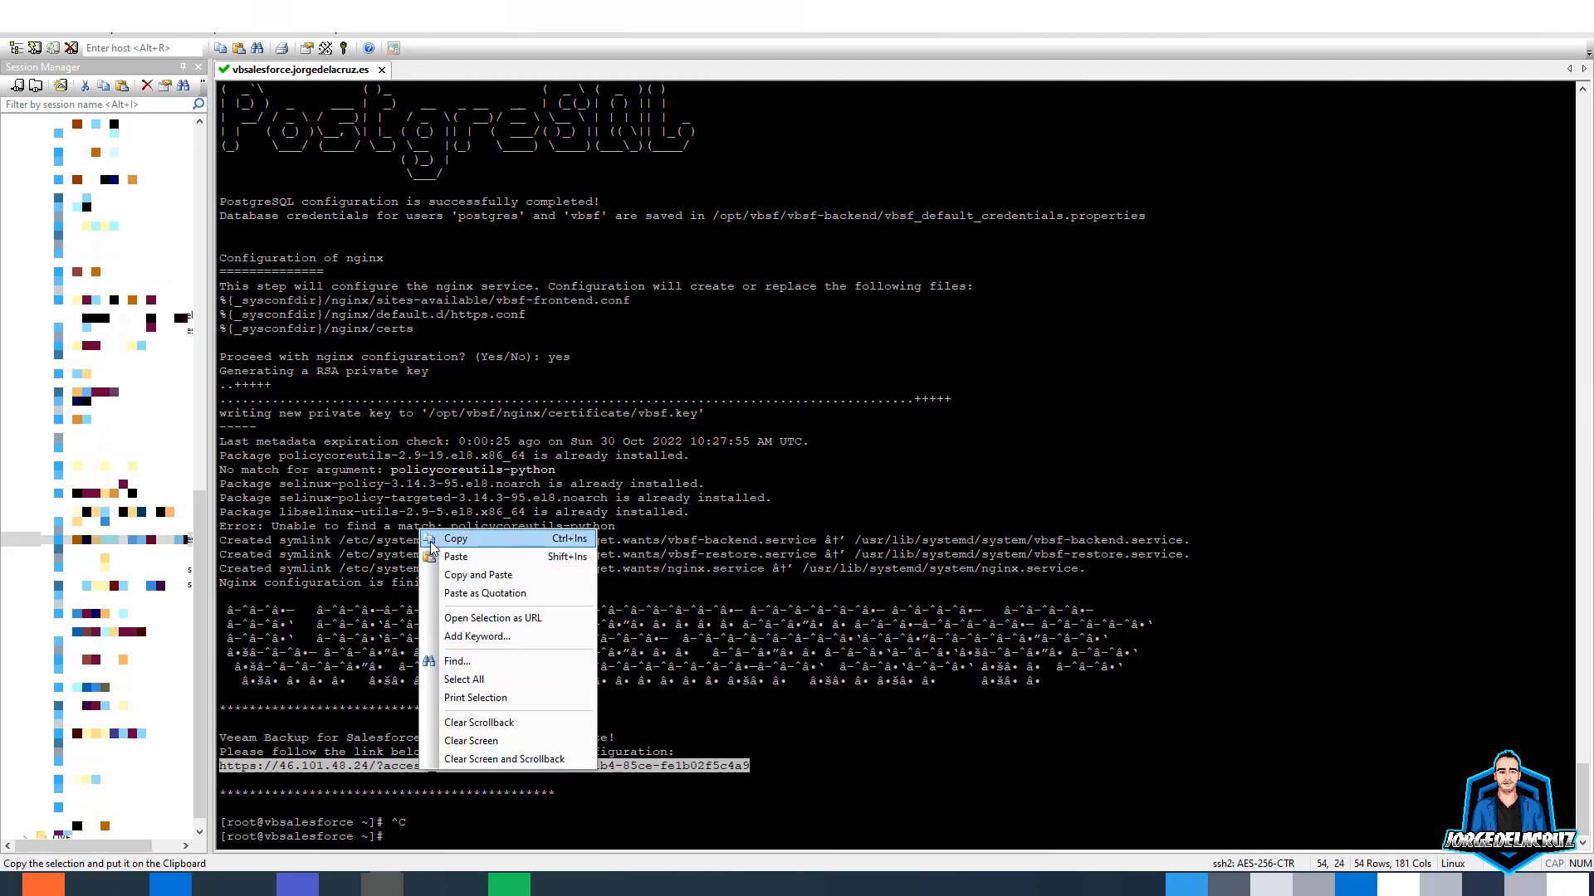
{"action": "left_click", "coordinate": [438, 541]}
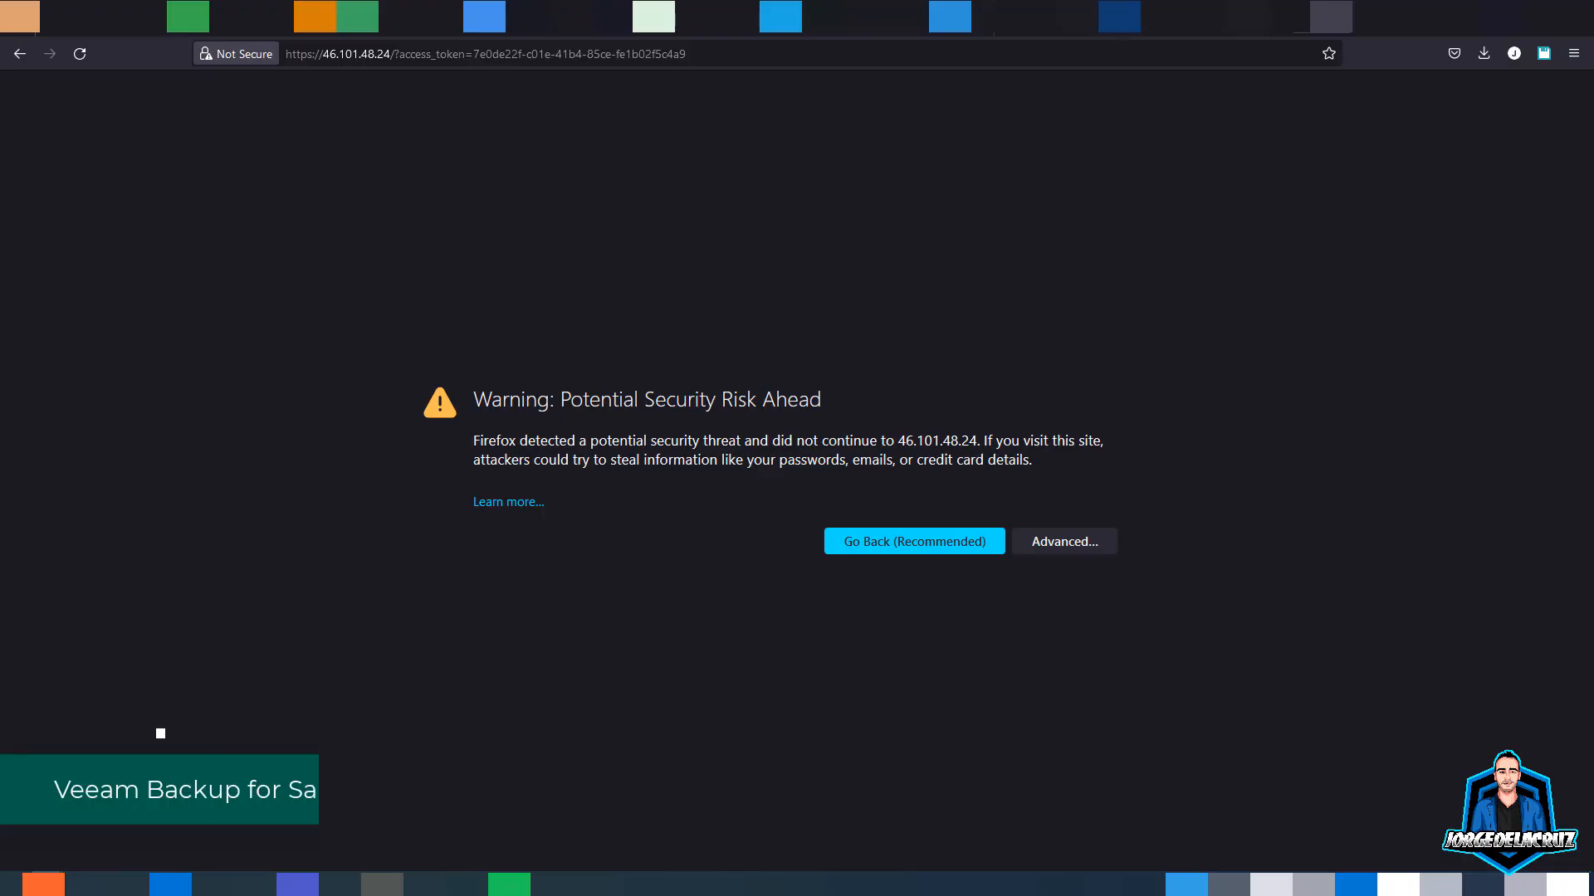
{"action": "left_click", "coordinate": [1039, 549]}
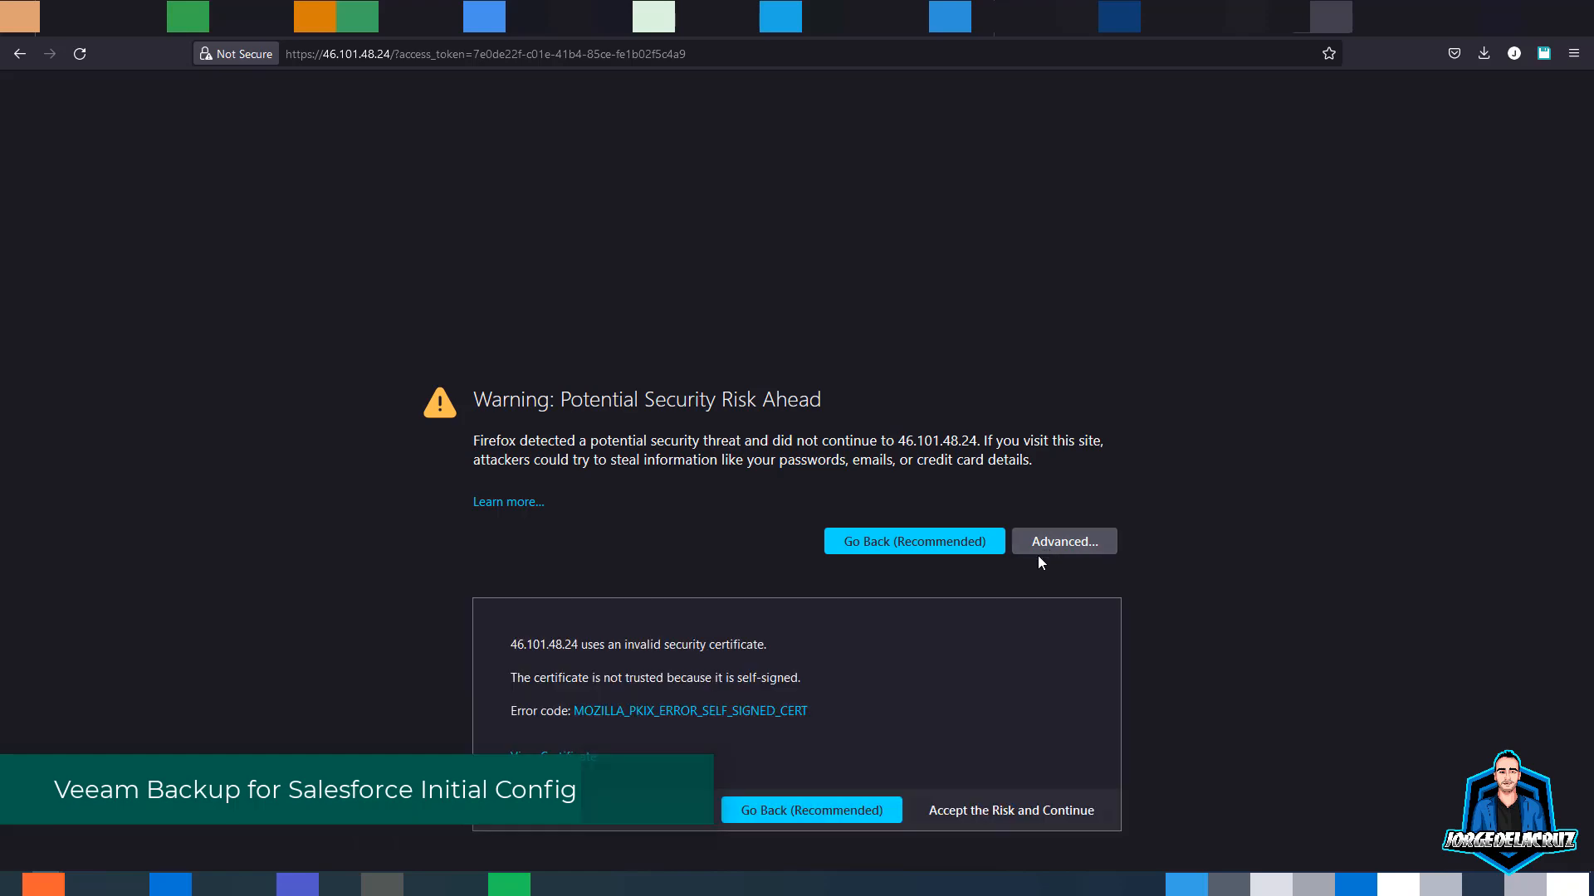
{"action": "left_click", "coordinate": [966, 811]}
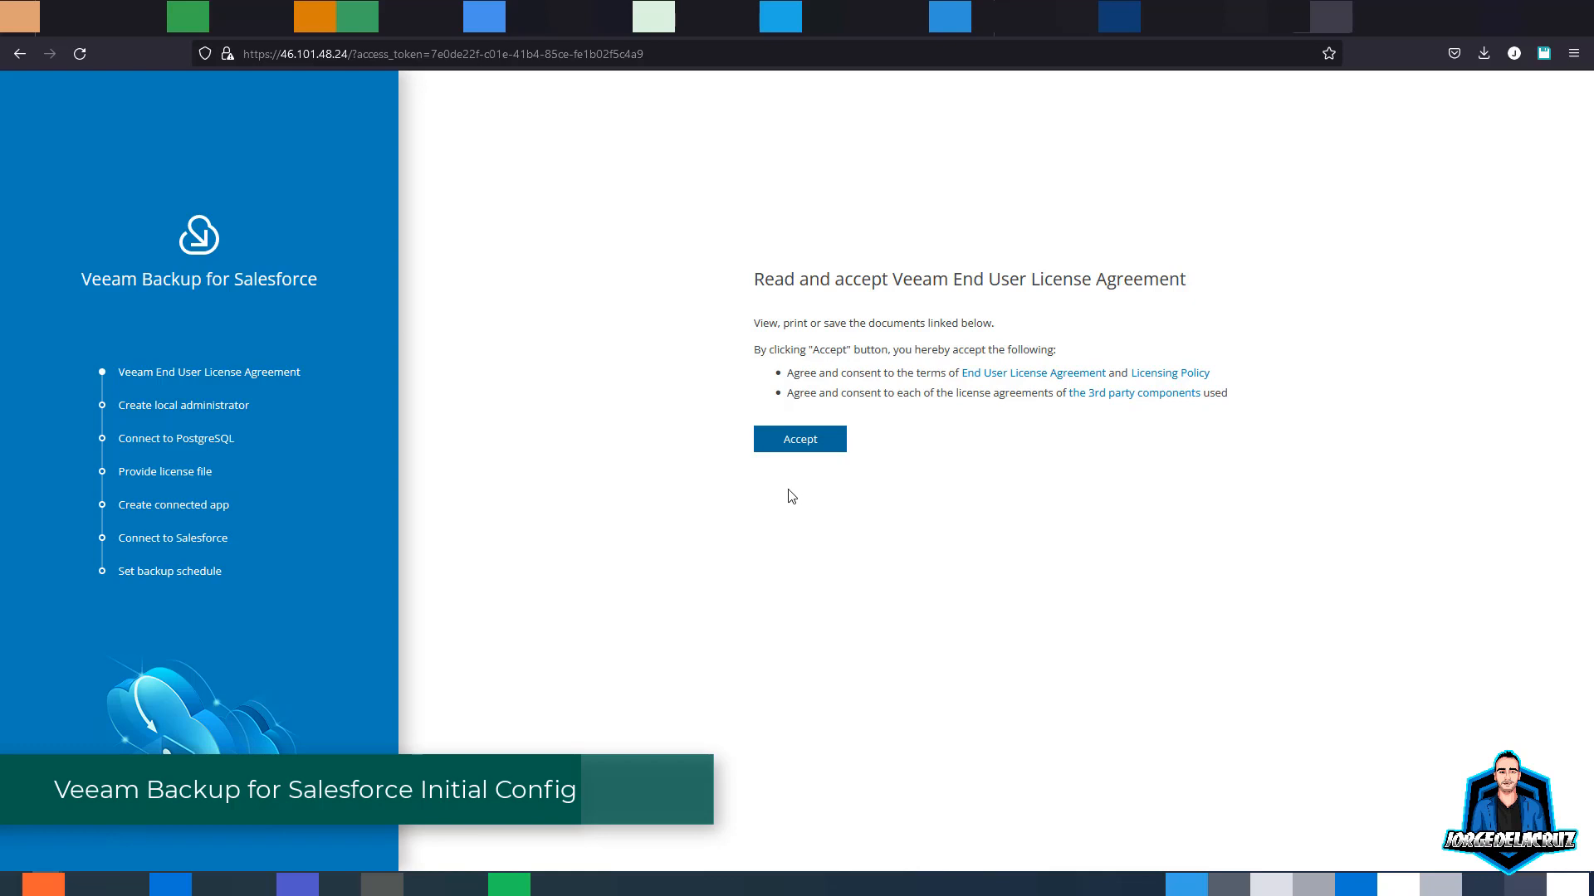
- Accept the Veeam EULA and create the local administrator account with its password
{"action": "left_click", "coordinate": [788, 440]}
{"action": "left_click", "coordinate": [791, 363]}
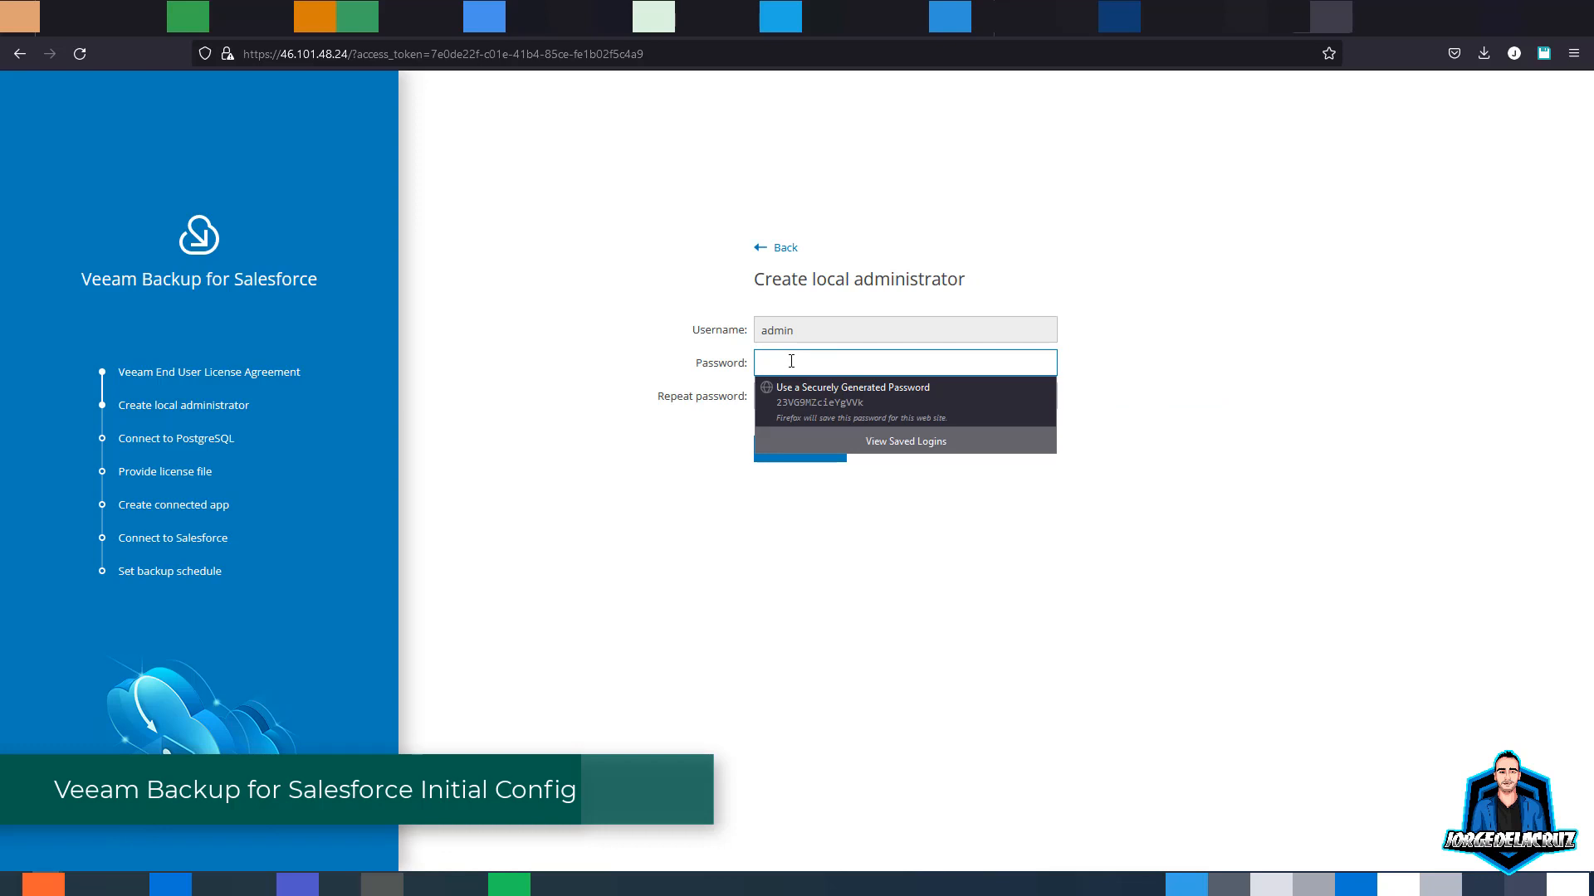
{"action": "type", "text": "********"}
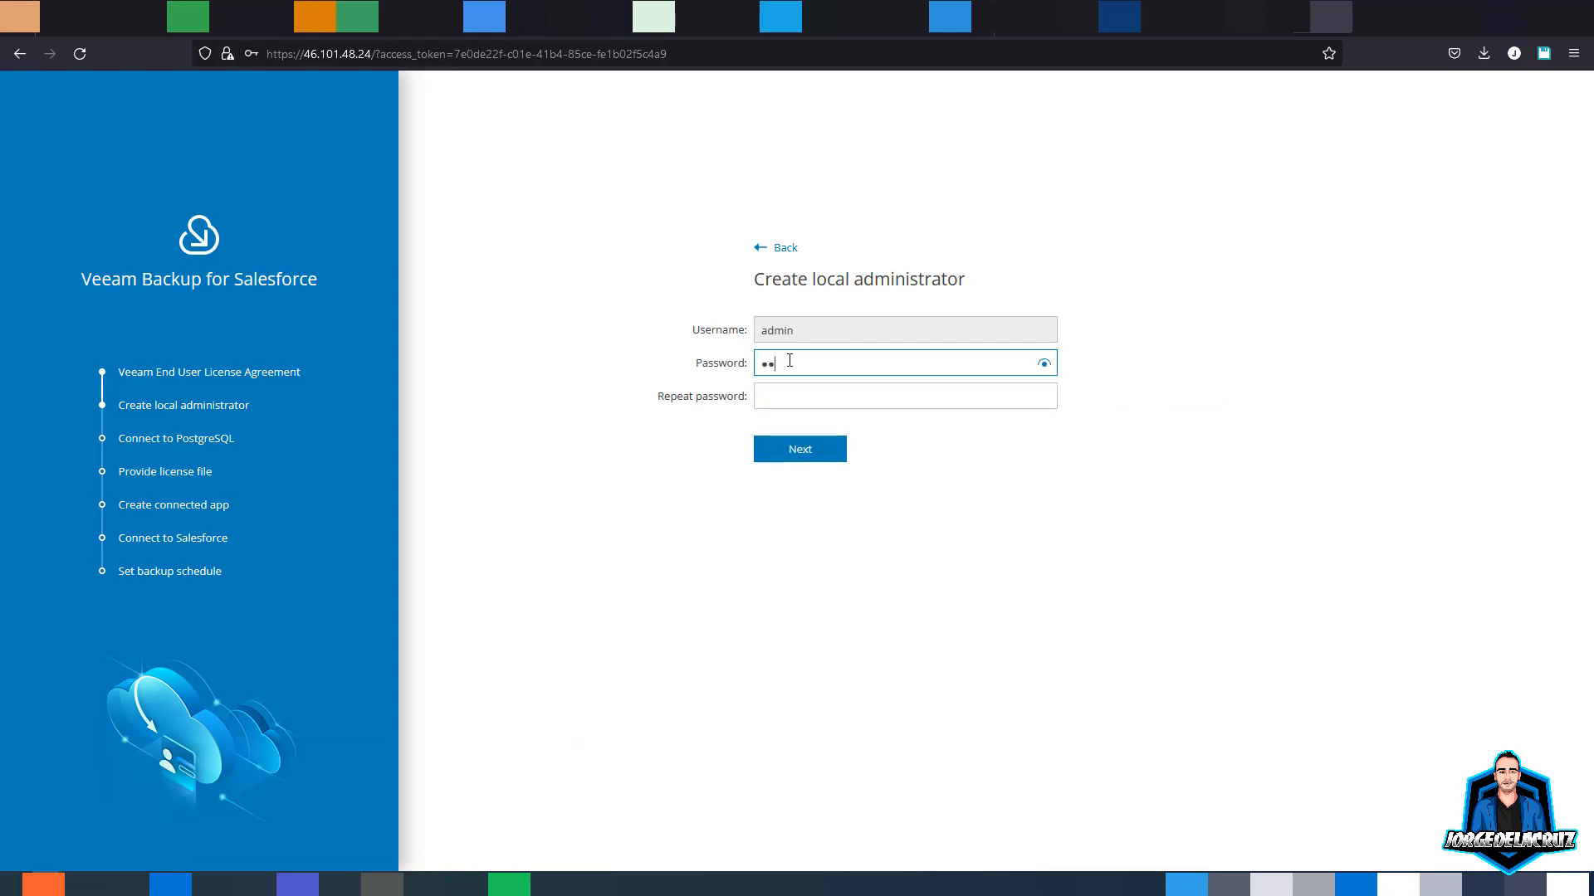
{"action": "type", "text": "*"}
{"action": "key", "text": "Tab"}
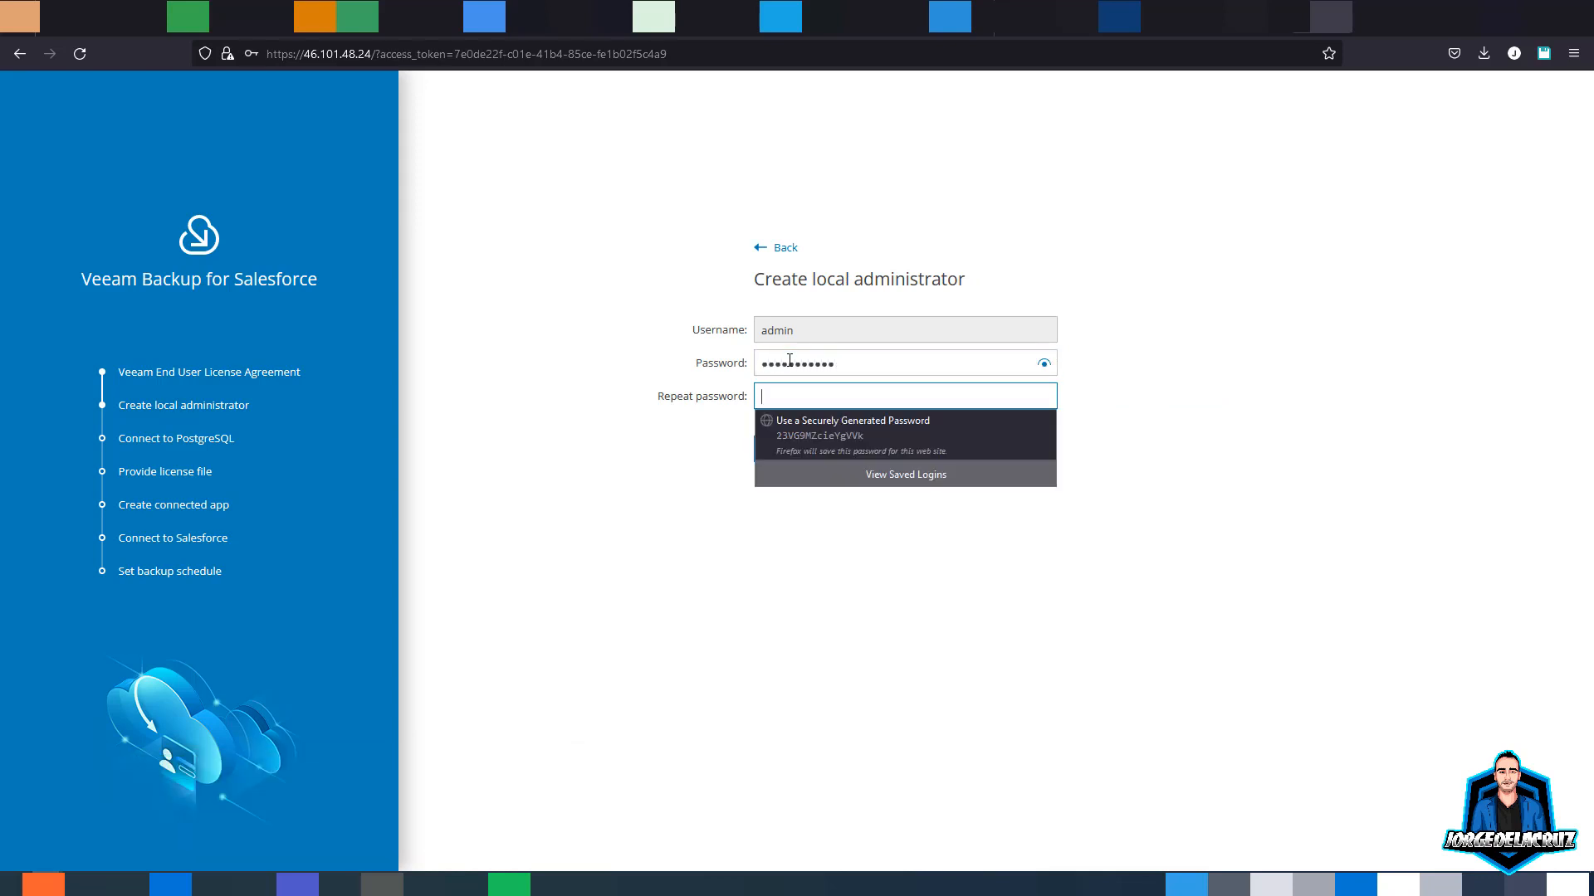
{"action": "type", "text": "***********"}
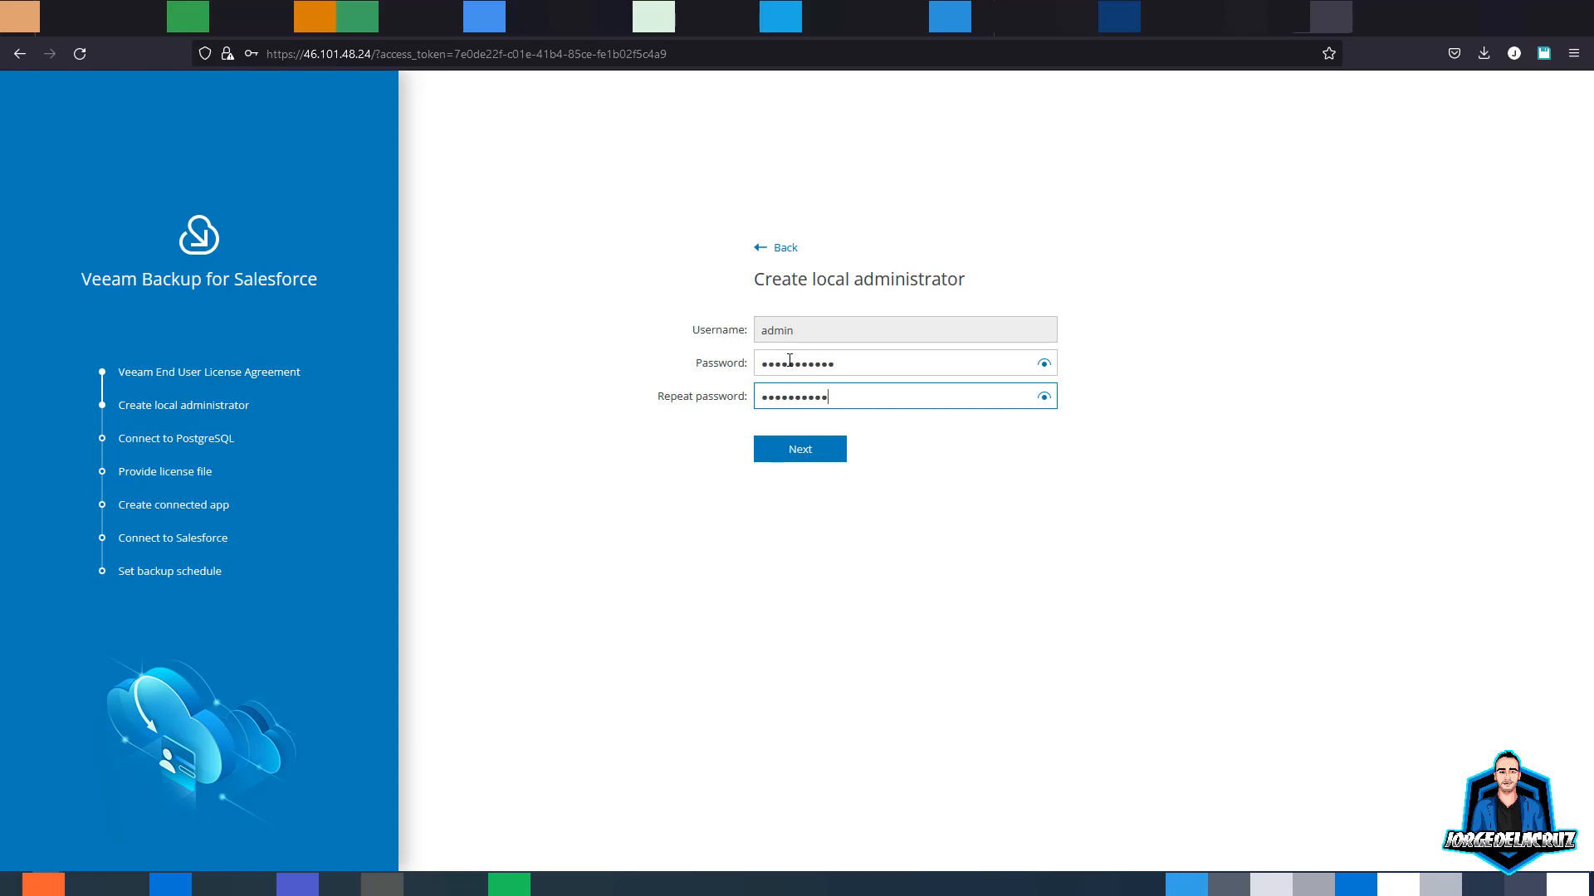
{"action": "left_click", "coordinate": [803, 456]}
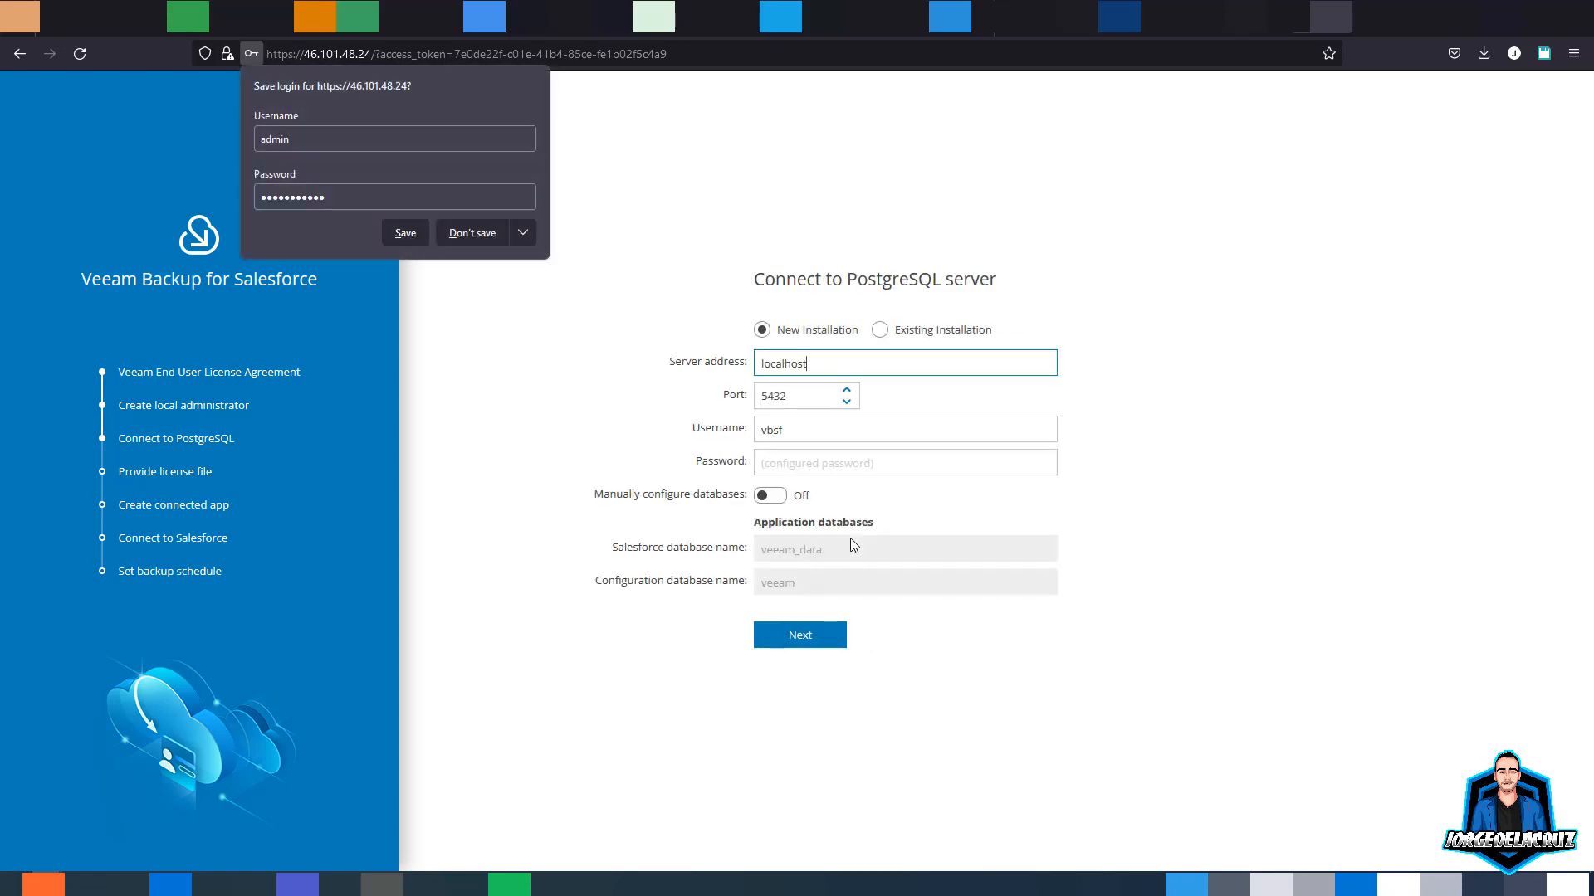
- Save the admin login in Firefox and keep the default localhost:5432 PostgreSQL connection
{"action": "left_click", "coordinate": [405, 233]}
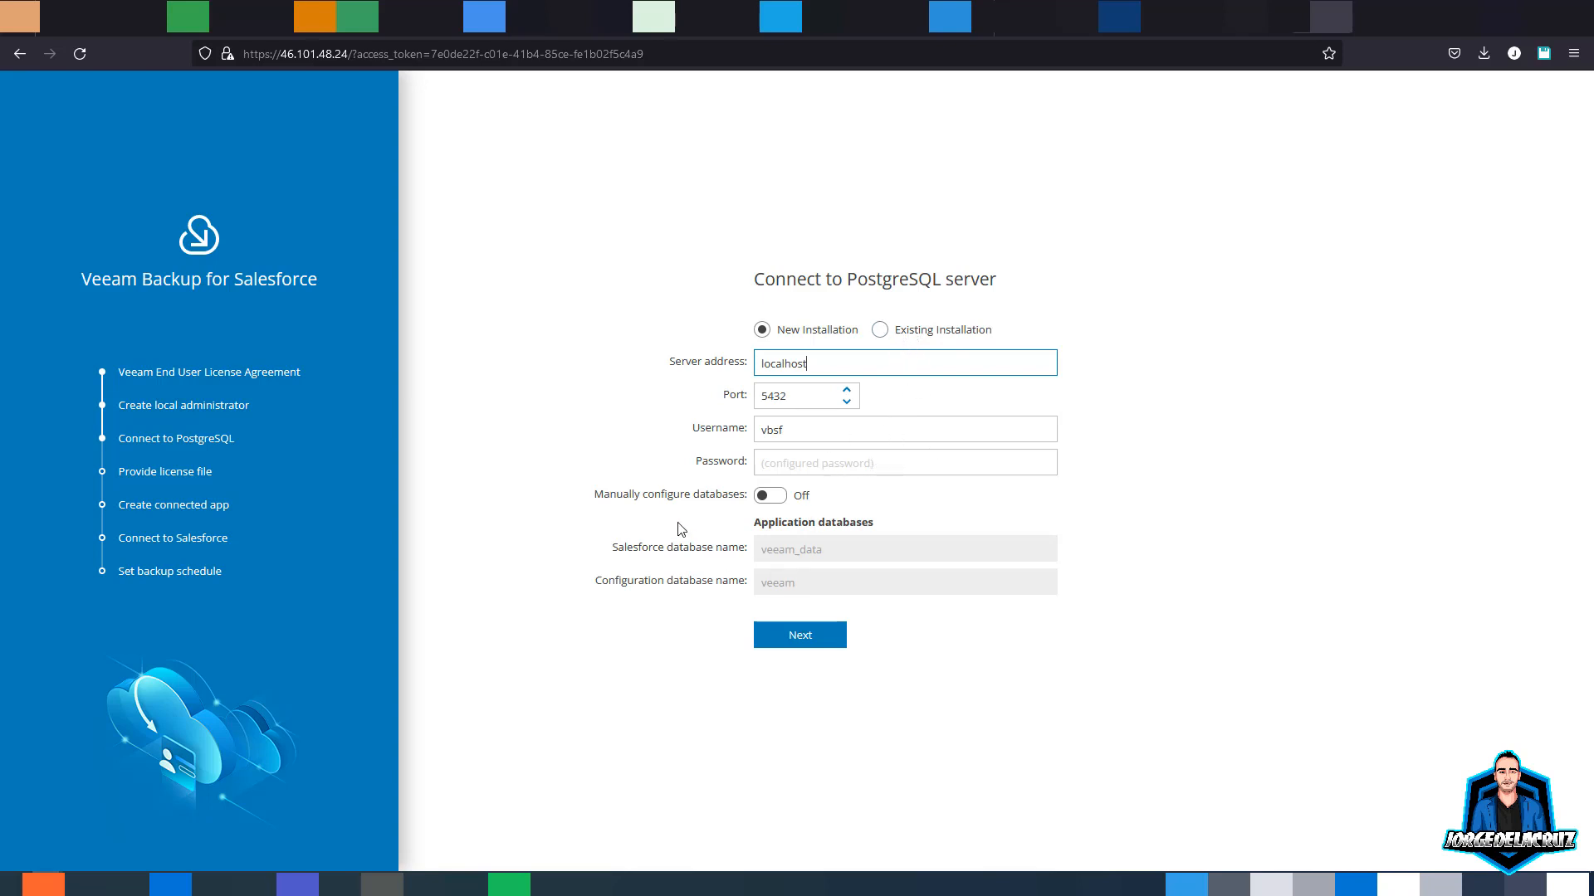
{"action": "left_click", "coordinate": [809, 637]}
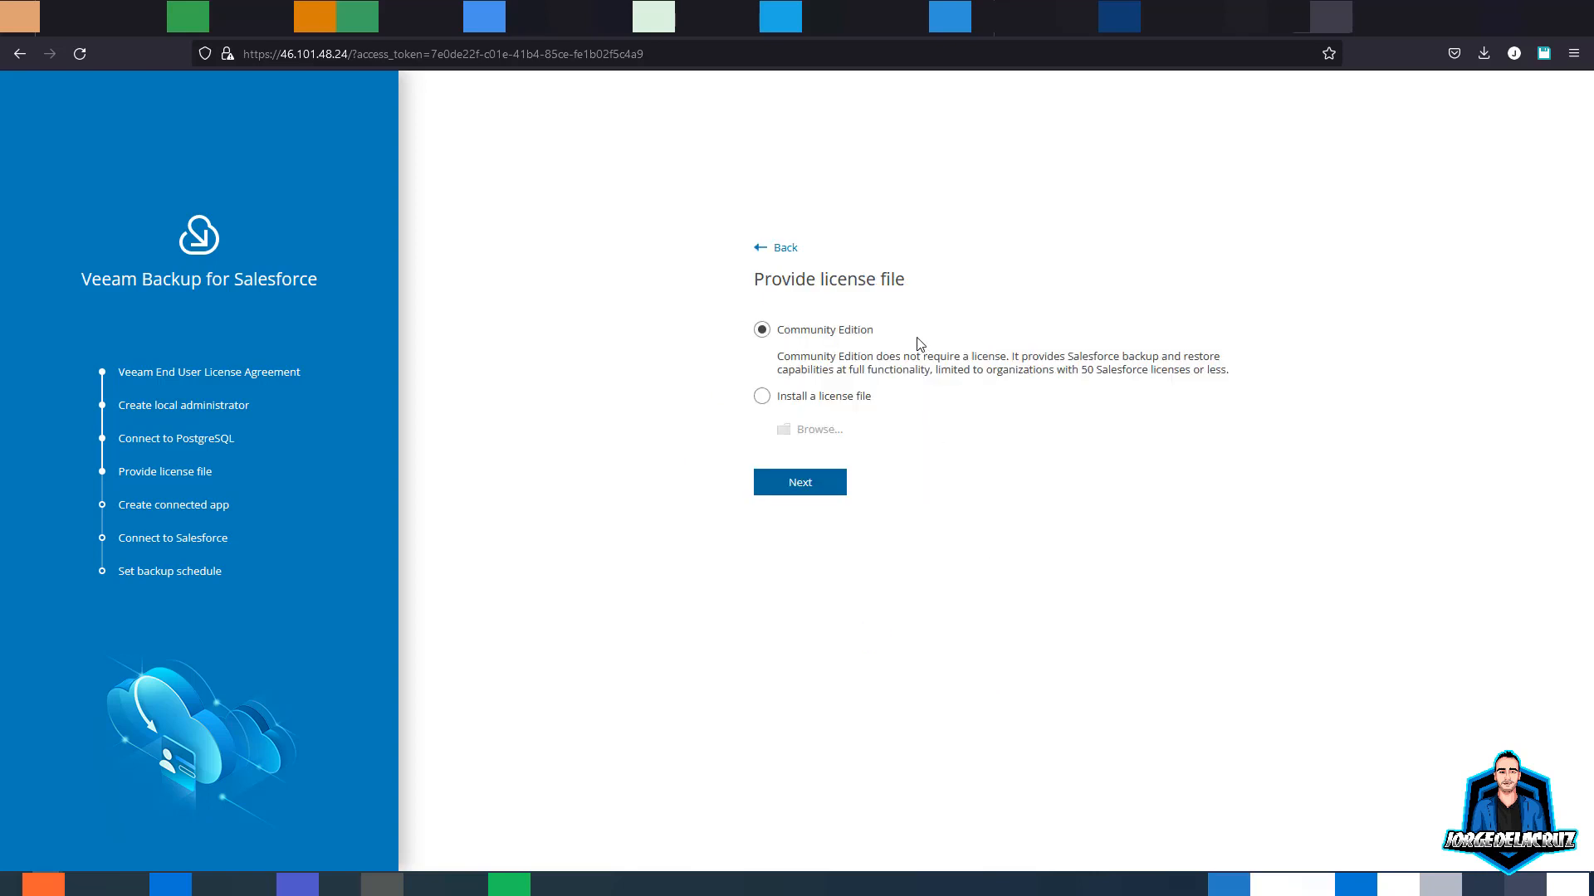
- Review the Community Edition limits and continue with Community Edition as the license
{"action": "left_click_drag", "start_coordinate": [811, 358], "coordinate": [1146, 357]}
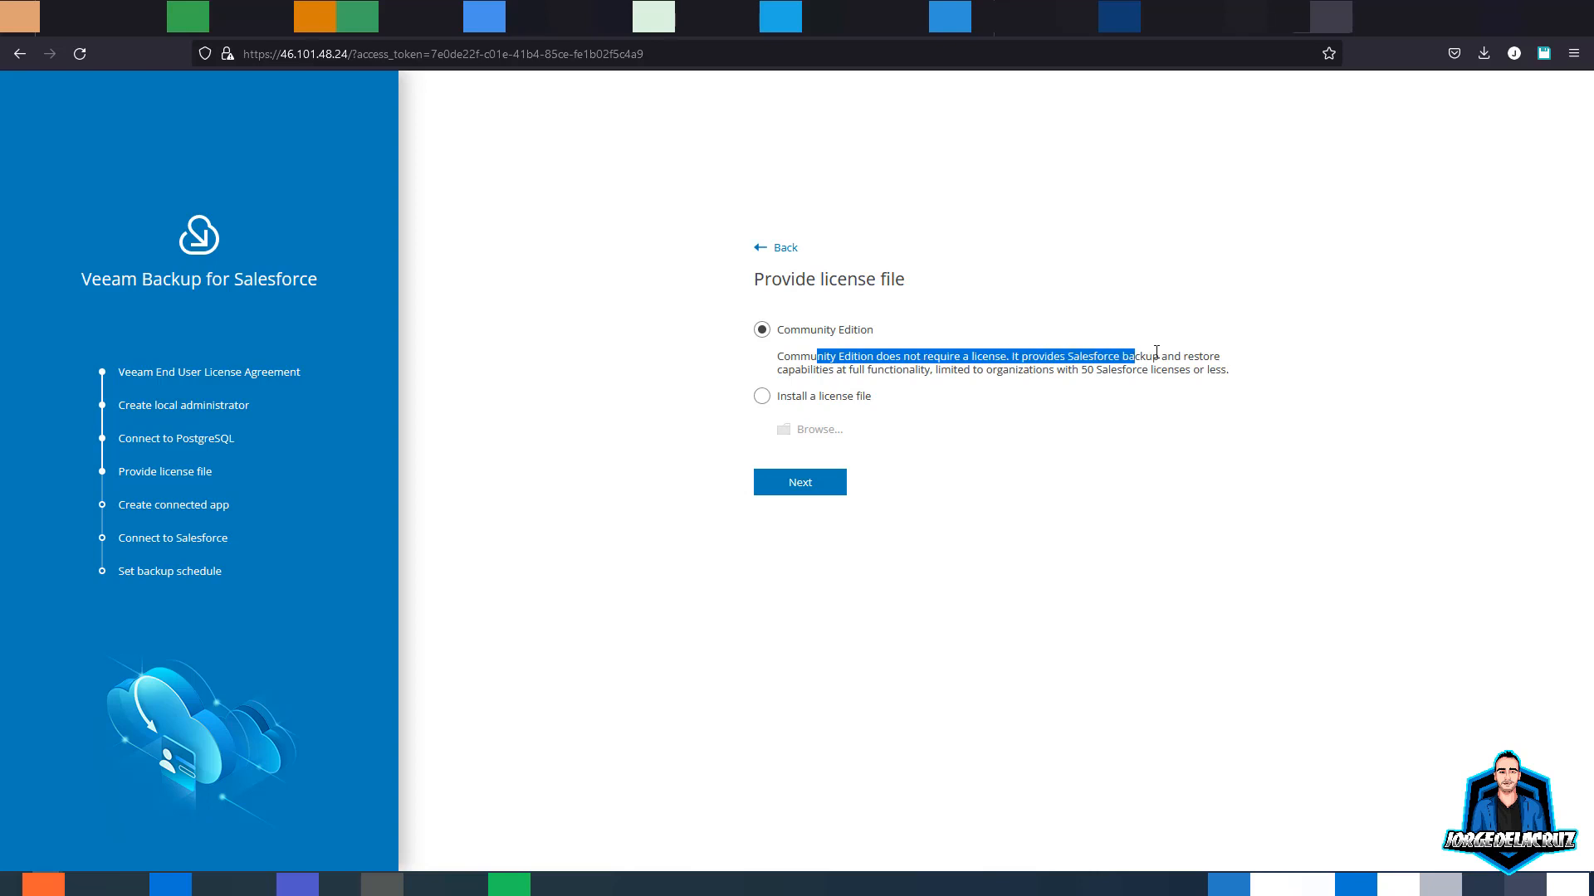
{"action": "left_click", "coordinate": [1154, 355]}
{"action": "left_click_drag", "start_coordinate": [844, 369], "coordinate": [1082, 370]}
{"action": "left_click", "coordinate": [1110, 370]}
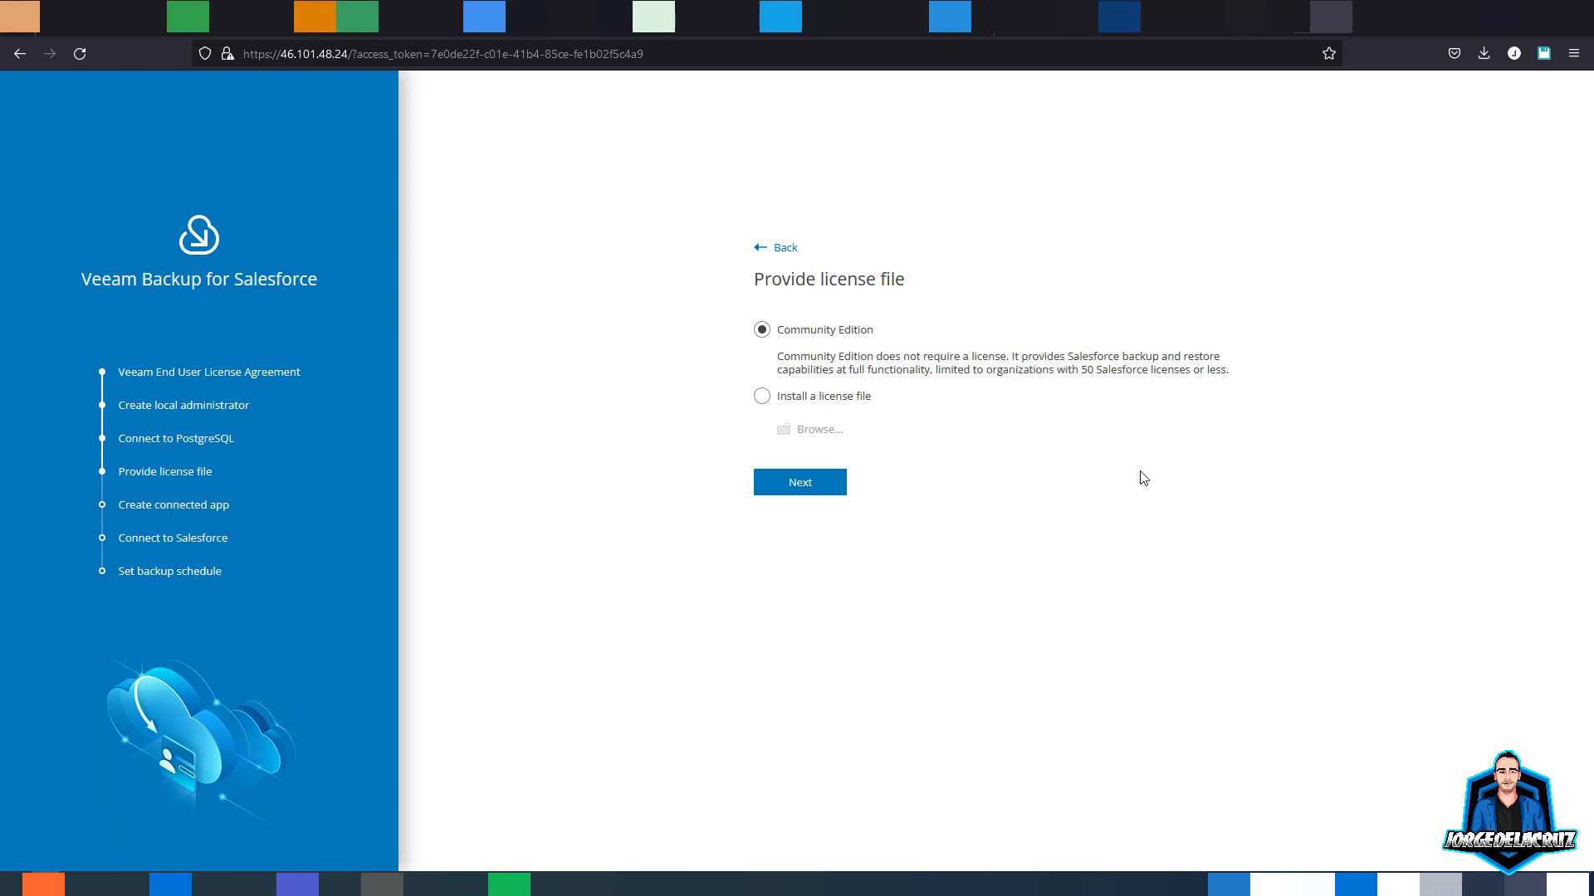
{"action": "left_click", "coordinate": [800, 489]}
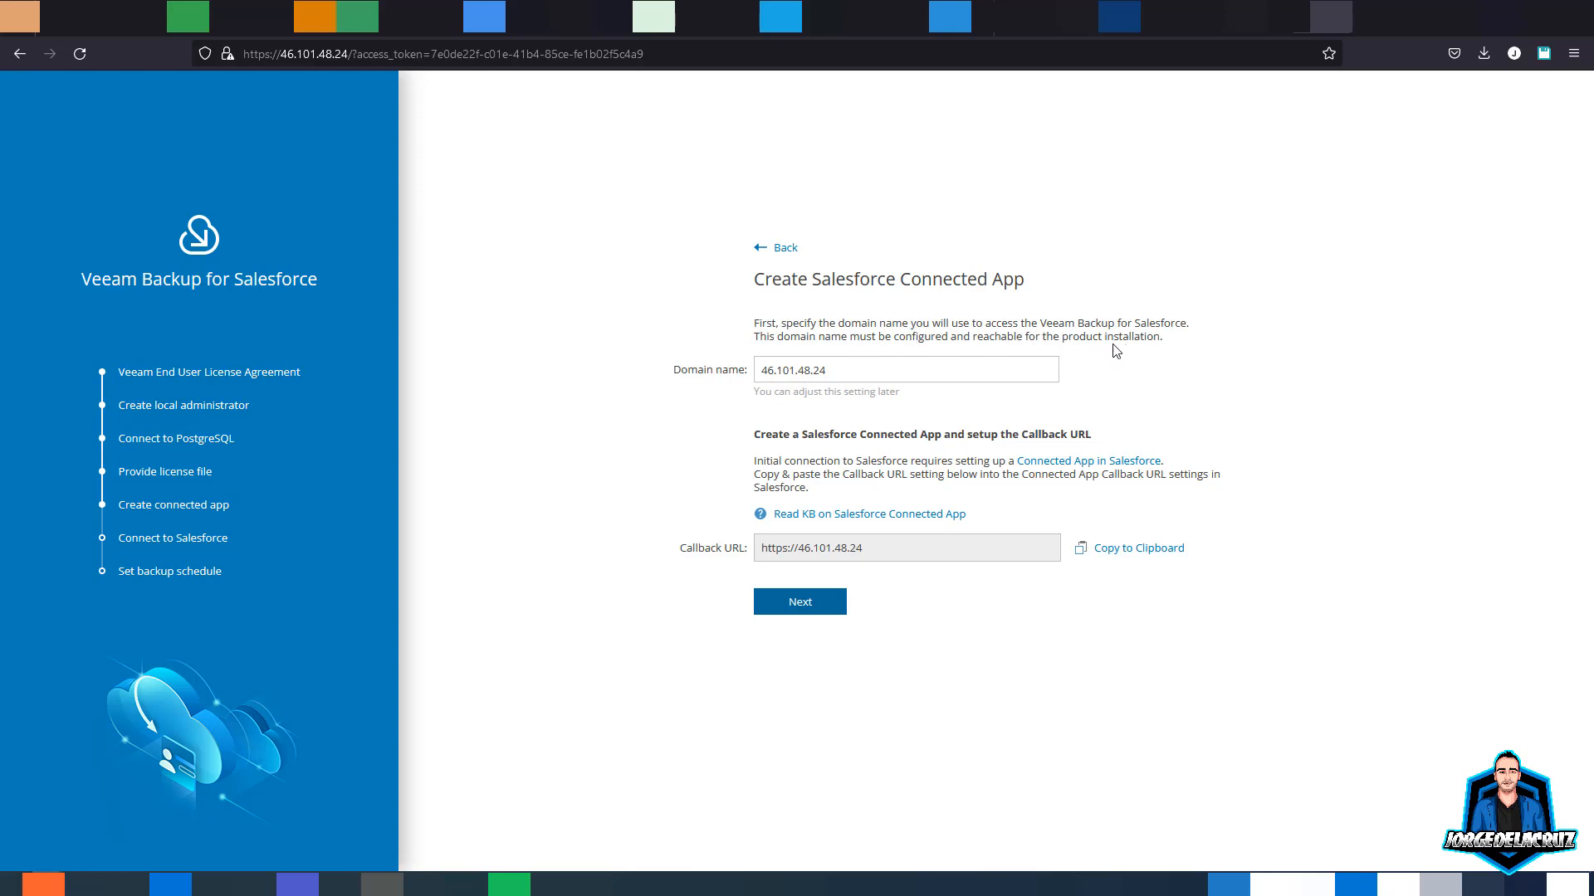
- Change the domain name to vbsalesforce.jorgedelacruz.es and copy the callback URL
{"action": "triple_click", "coordinate": [833, 368]}
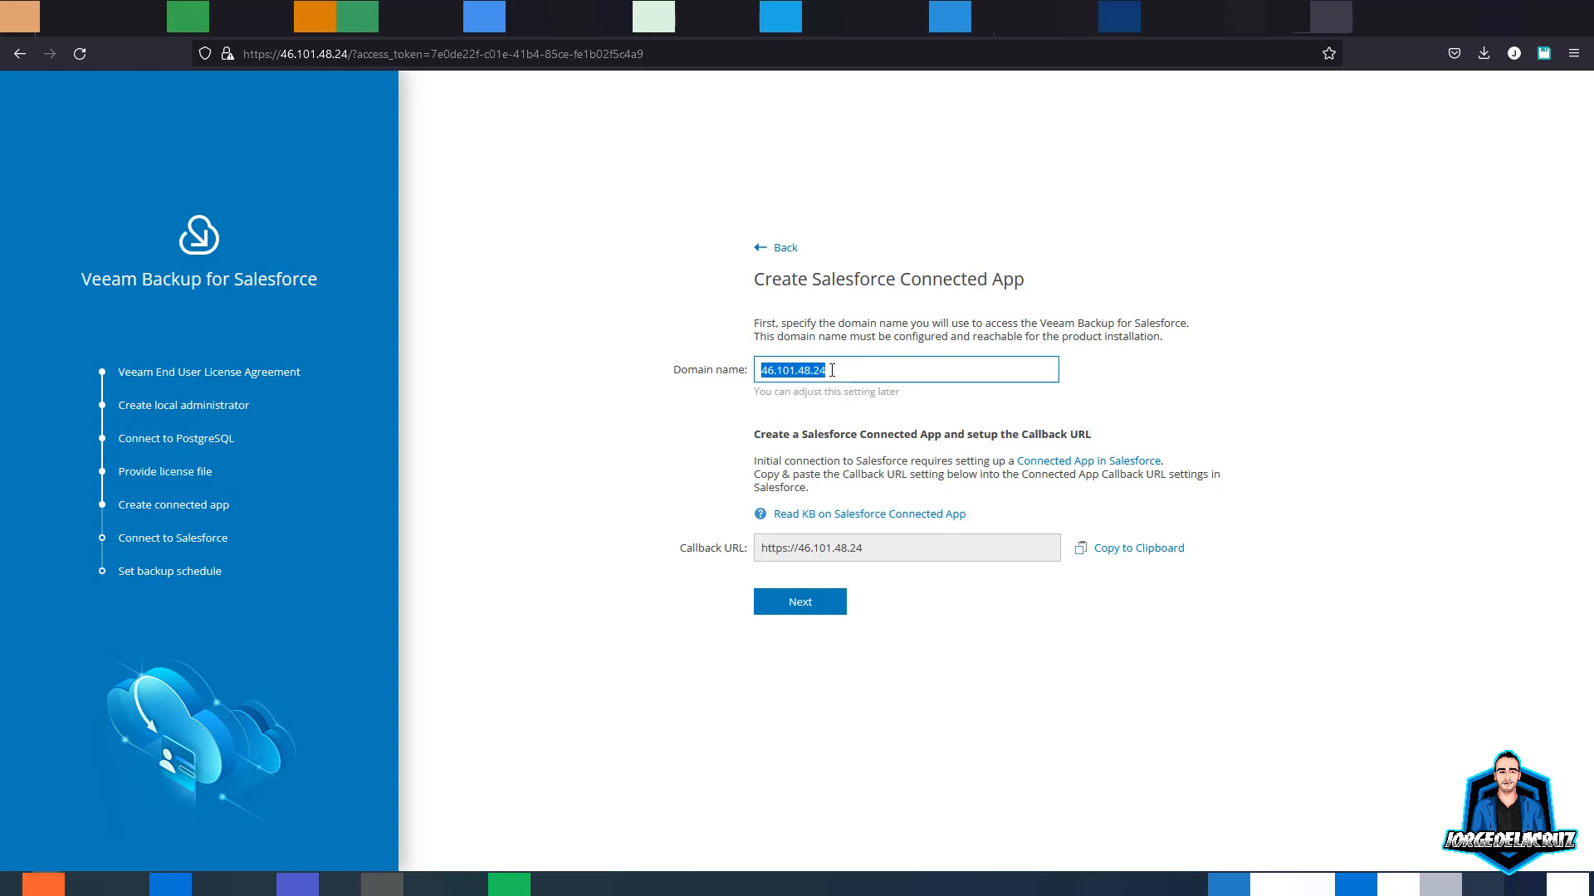
{"action": "type", "text": "vbsalesfor"}
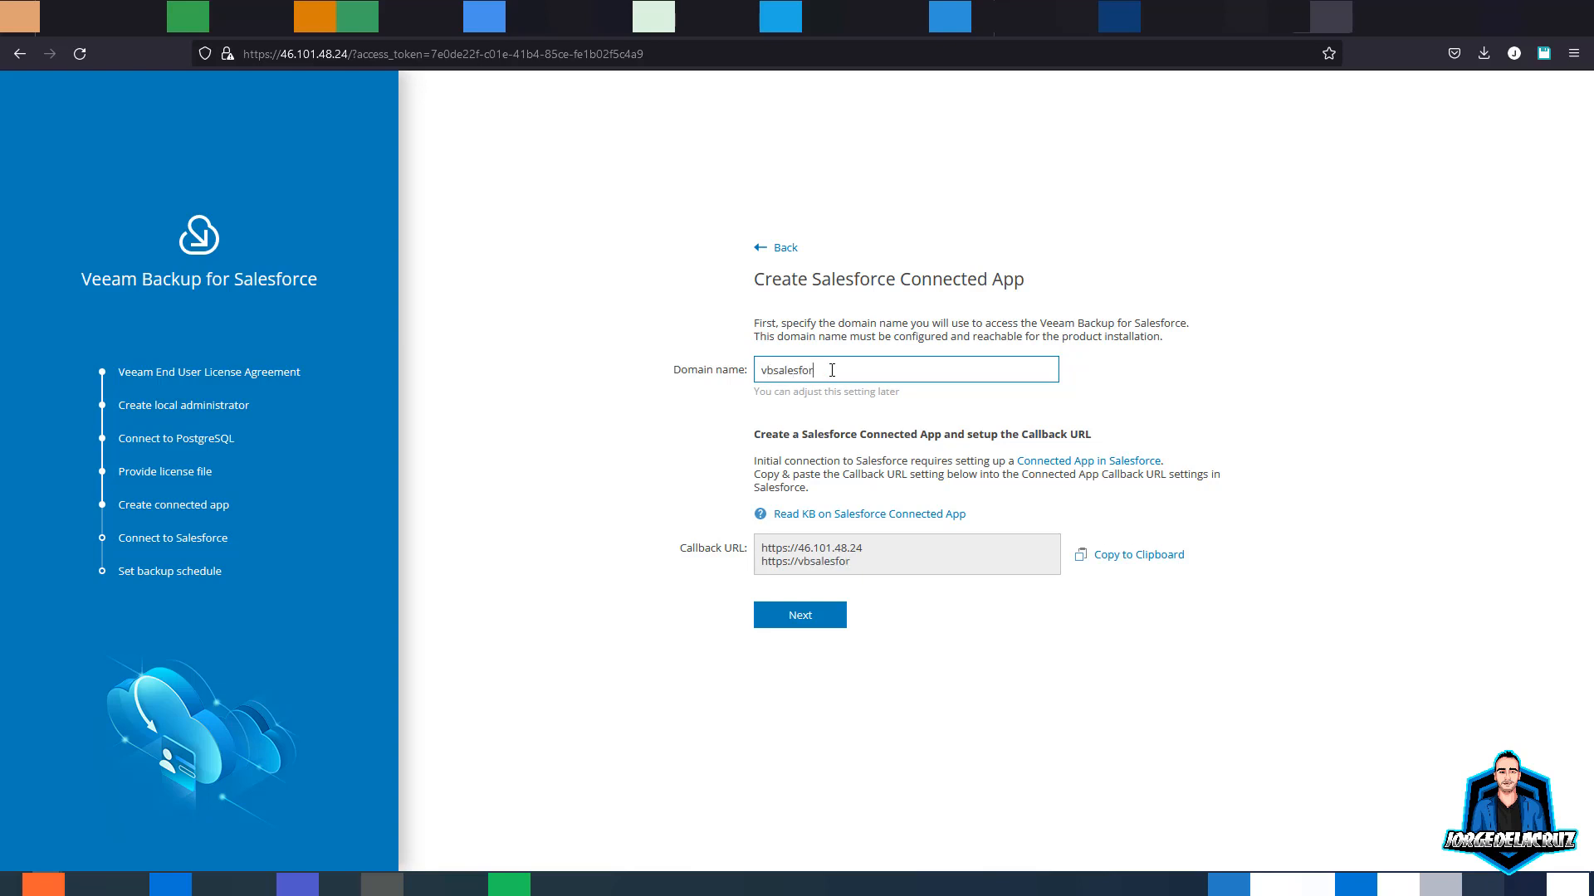
{"action": "type", "text": "ce.jorgedelacruz.es"}
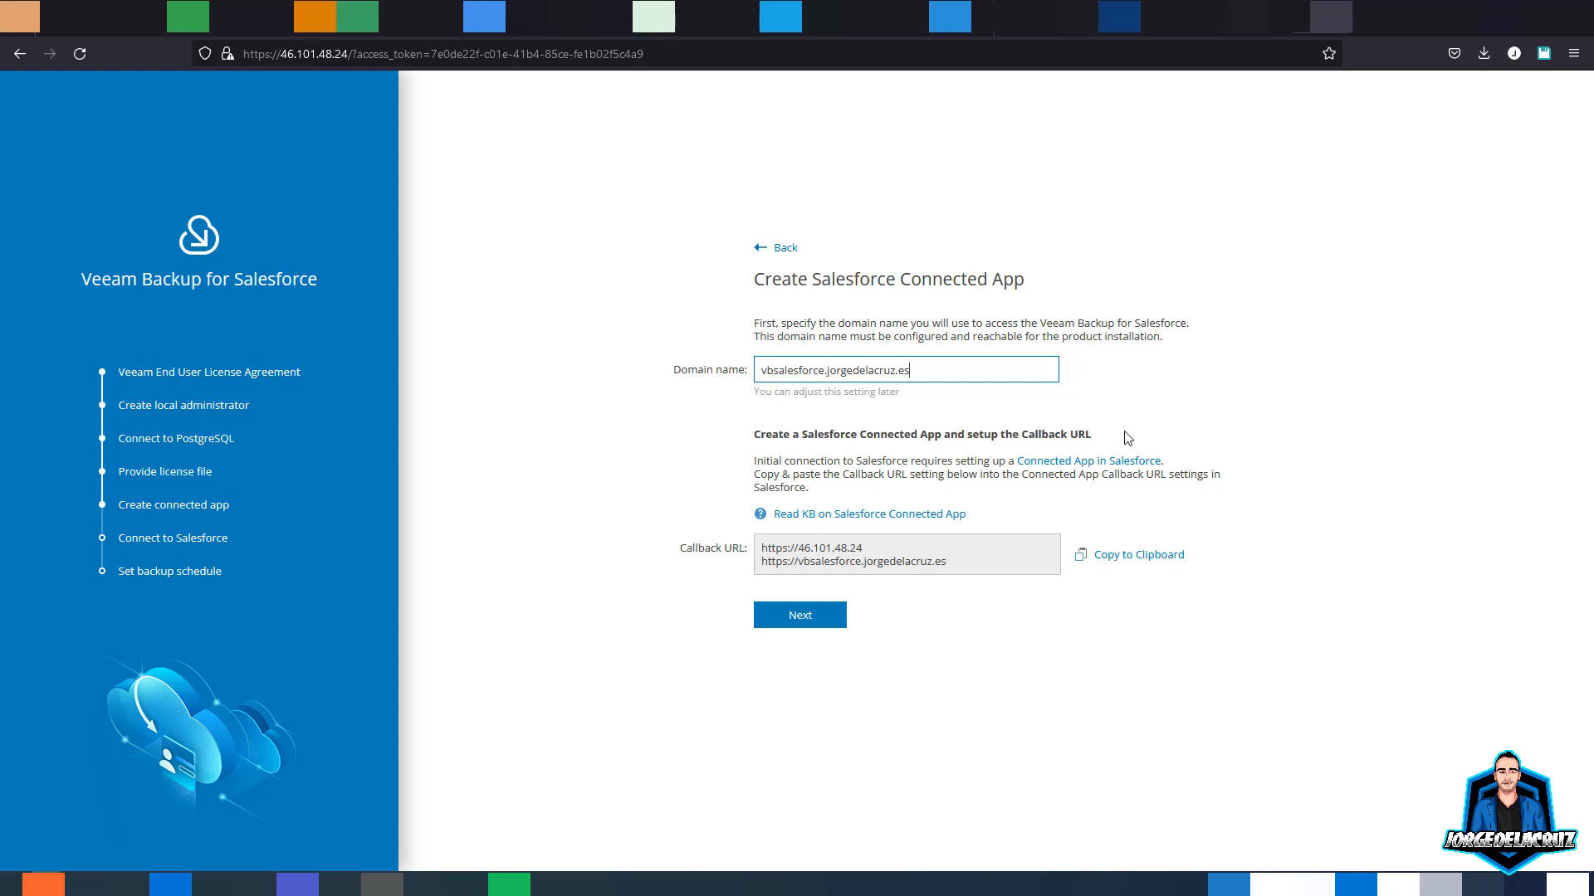
{"action": "left_click", "coordinate": [1118, 561]}
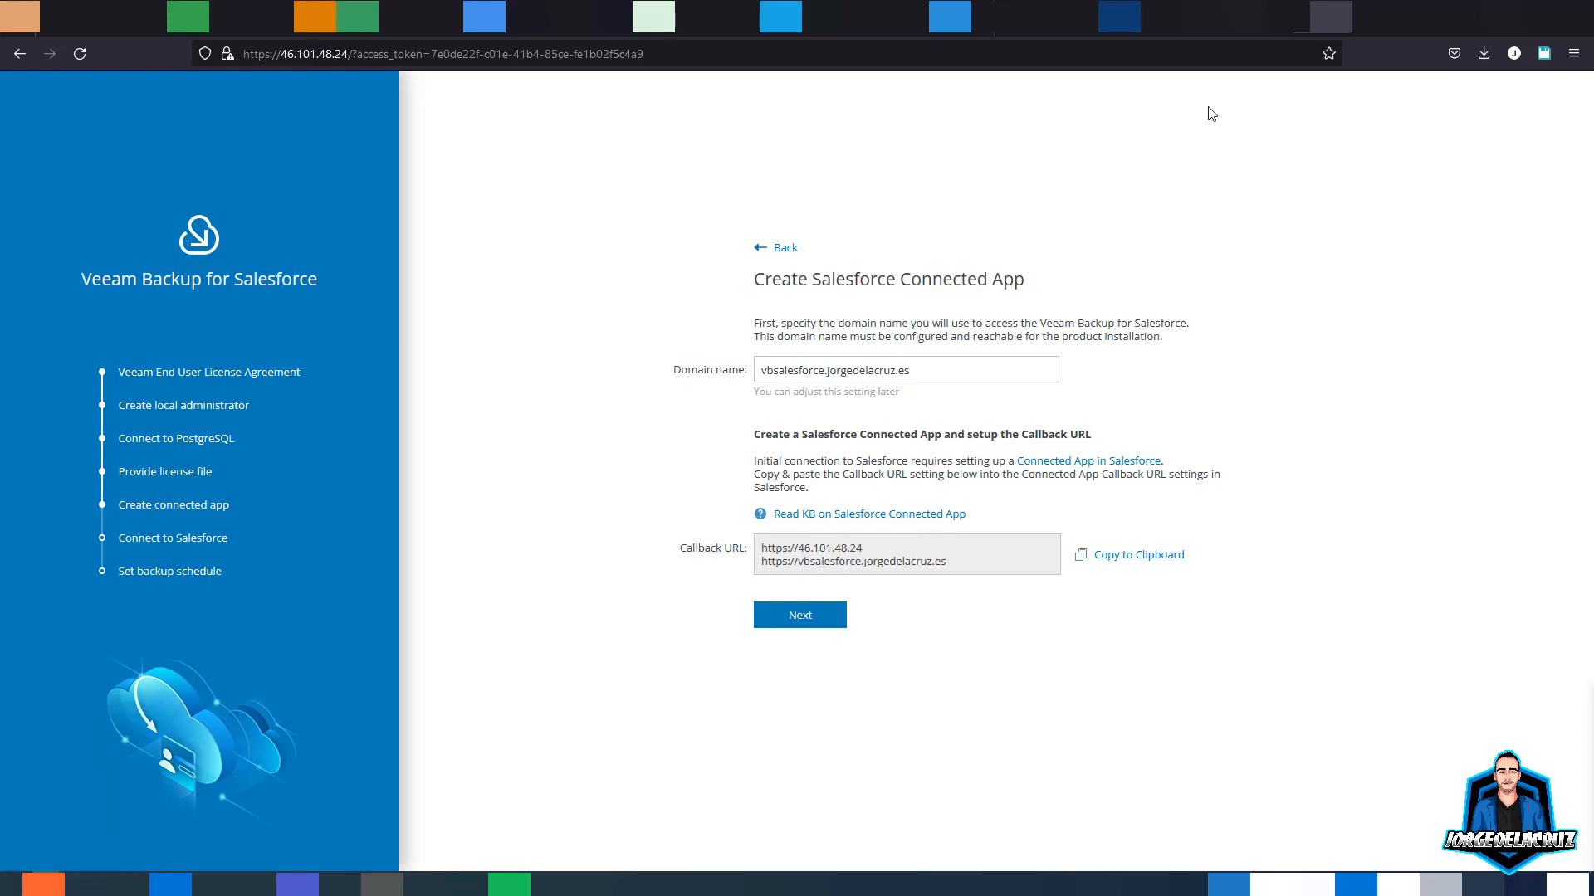
{"action": "left_click", "coordinate": [1258, 33]}
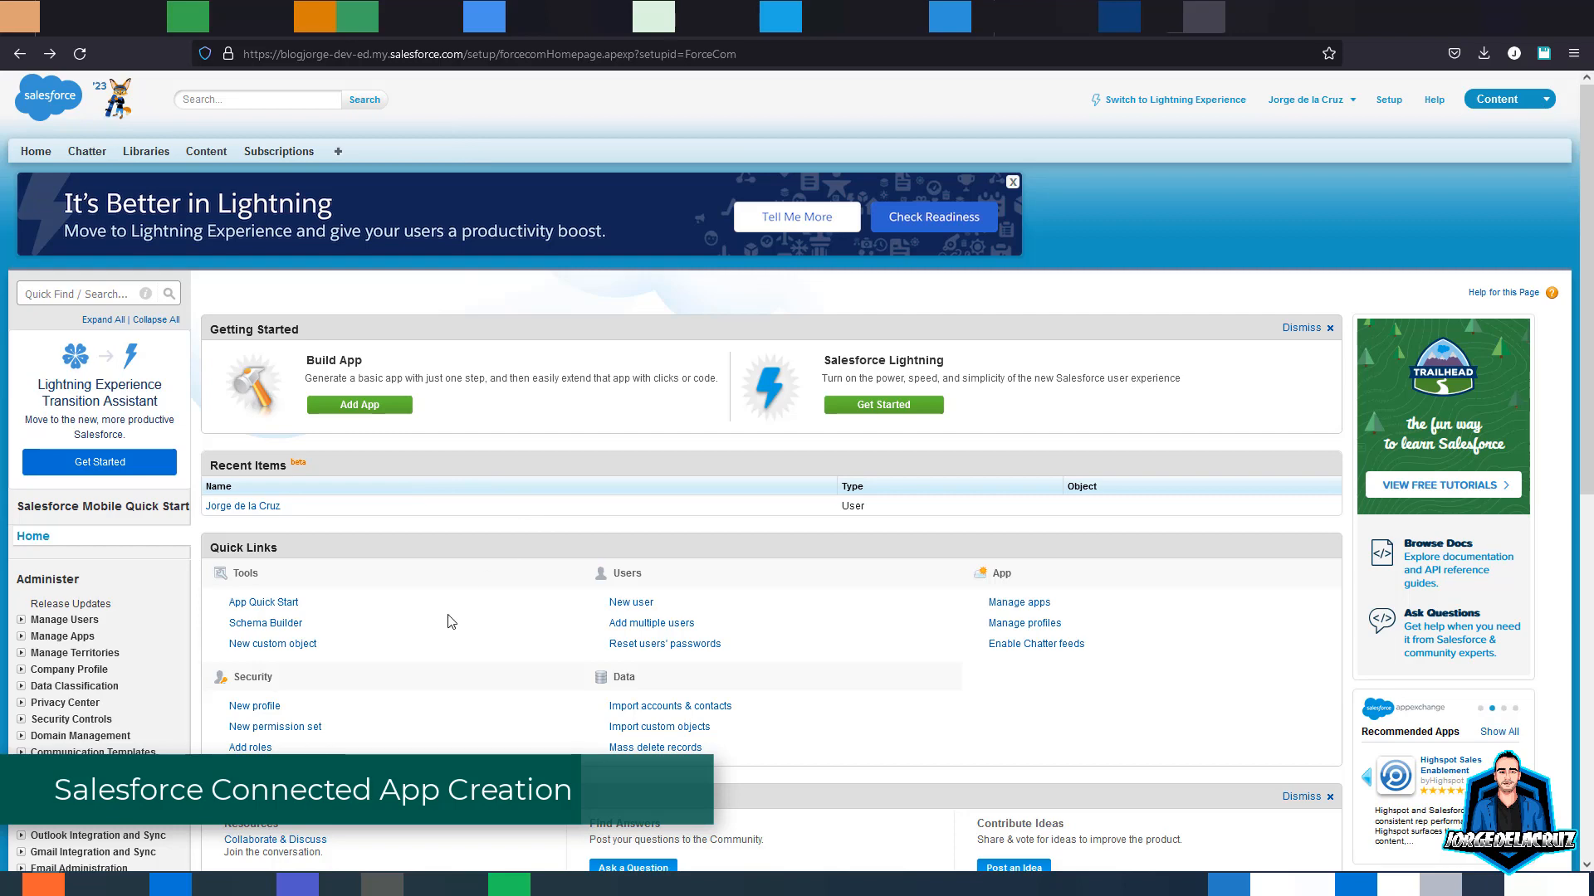
- Go to Manage apps in Salesforce Setup and start a new Connected App
{"action": "scroll", "coordinate": [450, 622], "scroll_direction": "down", "scroll_amount": 3}
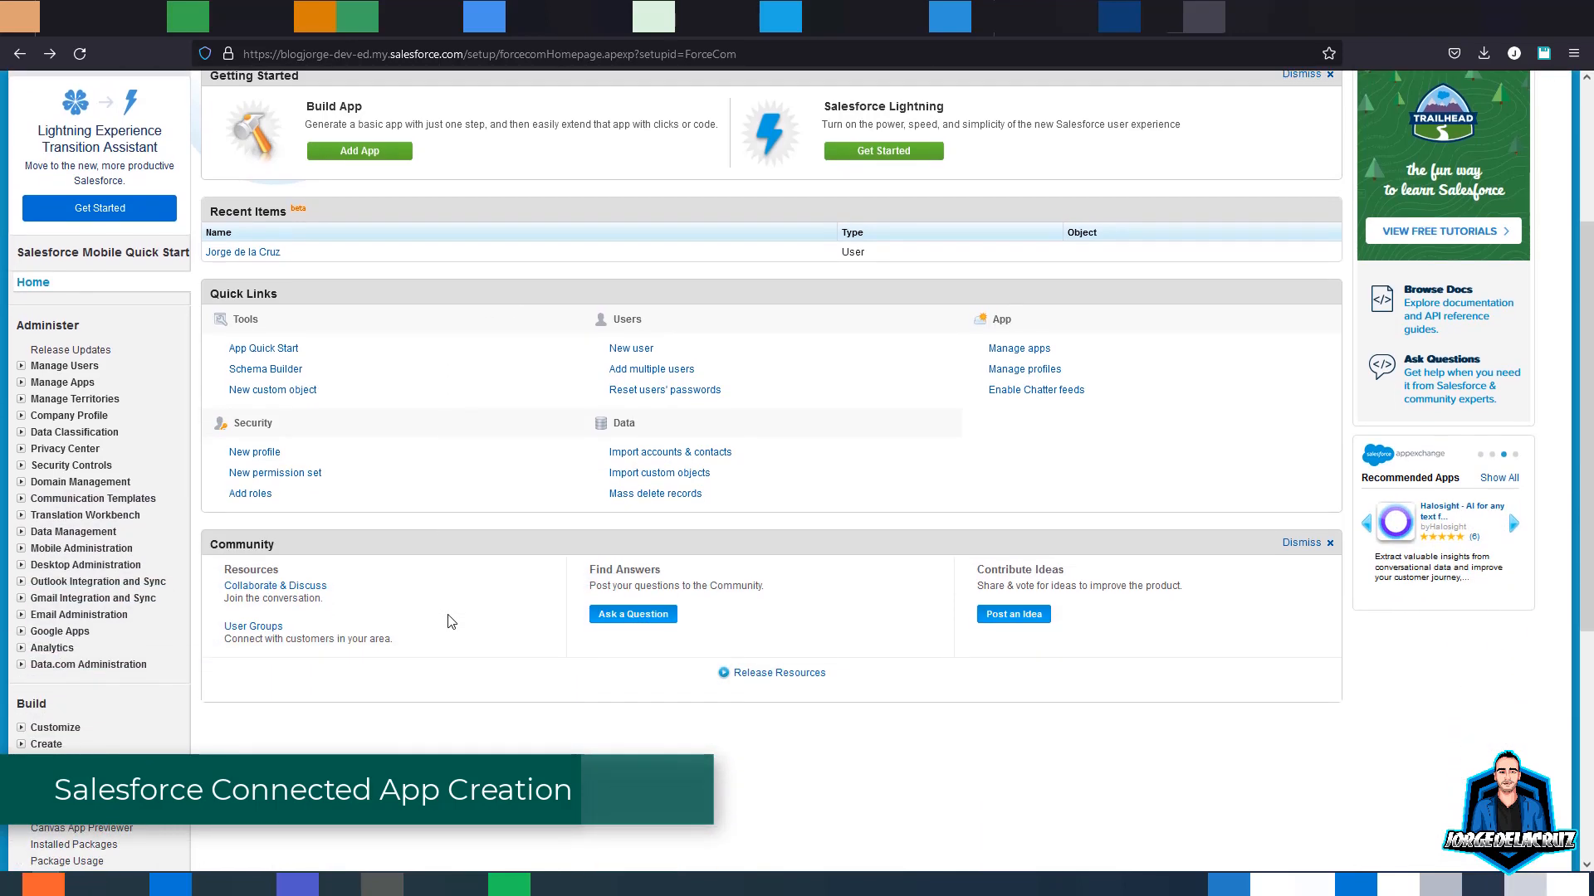
{"action": "scroll", "coordinate": [451, 621], "scroll_direction": "down", "scroll_amount": 5}
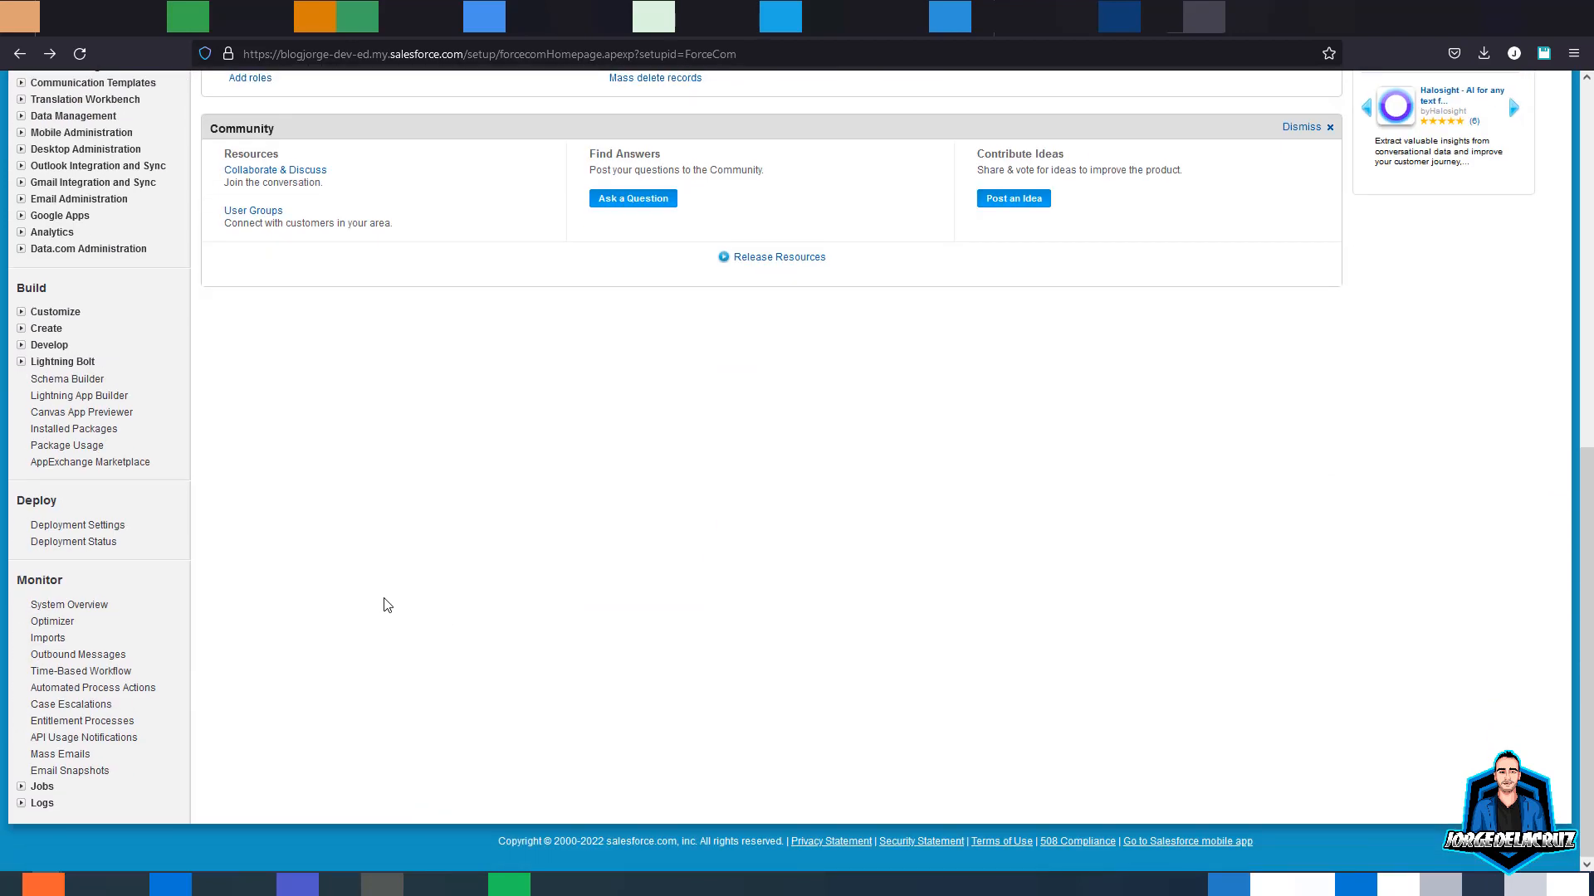
{"action": "scroll", "coordinate": [387, 605], "scroll_direction": "up", "scroll_amount": 2}
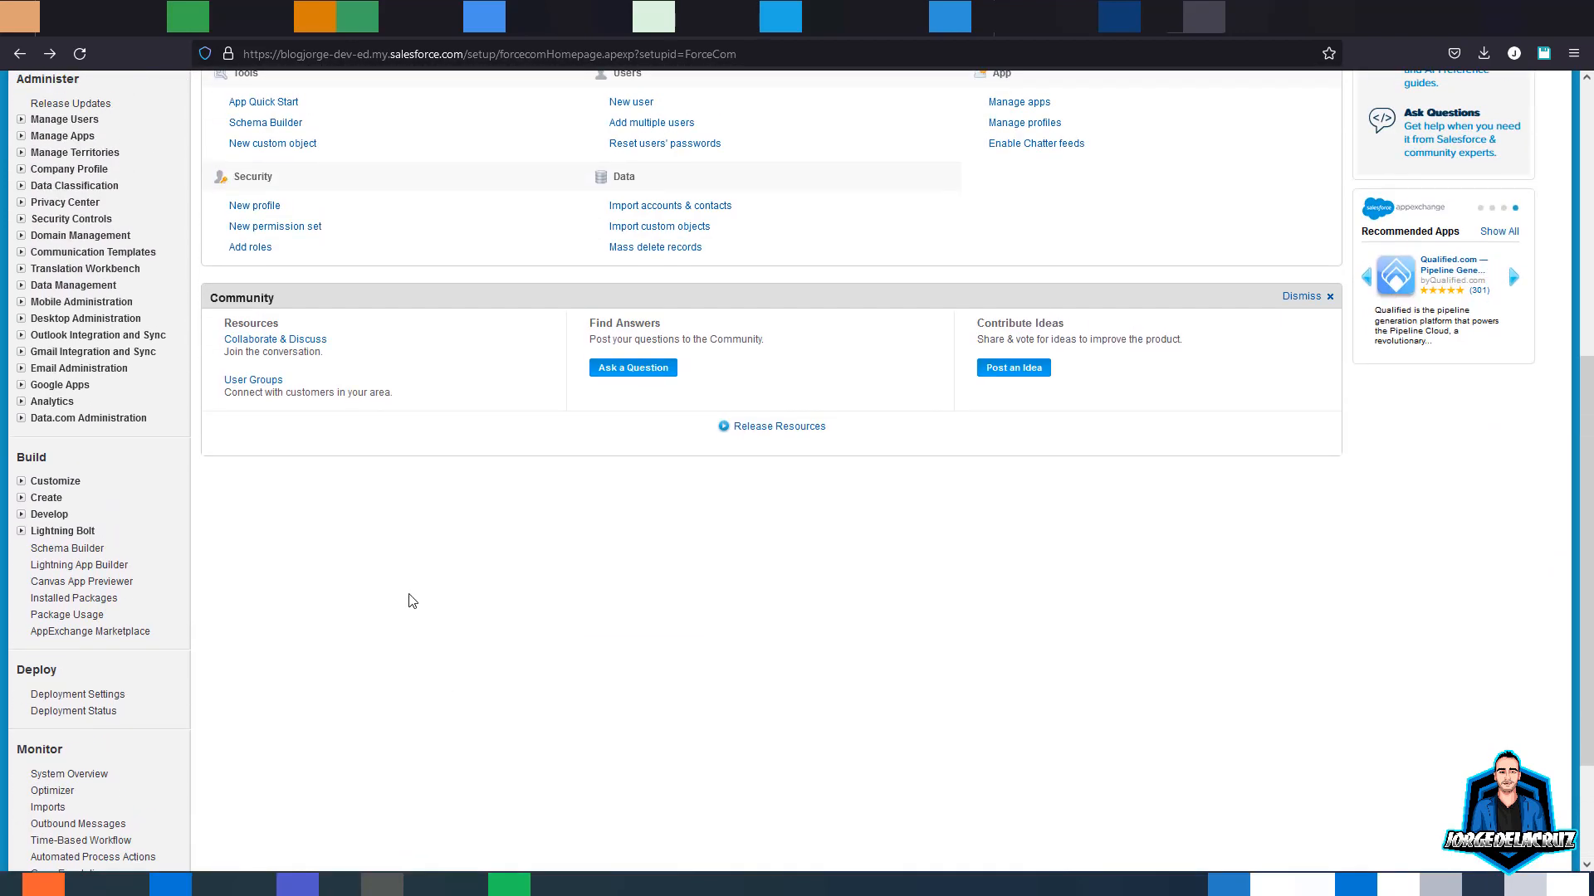
{"action": "scroll", "coordinate": [455, 595], "scroll_direction": "up", "scroll_amount": 4}
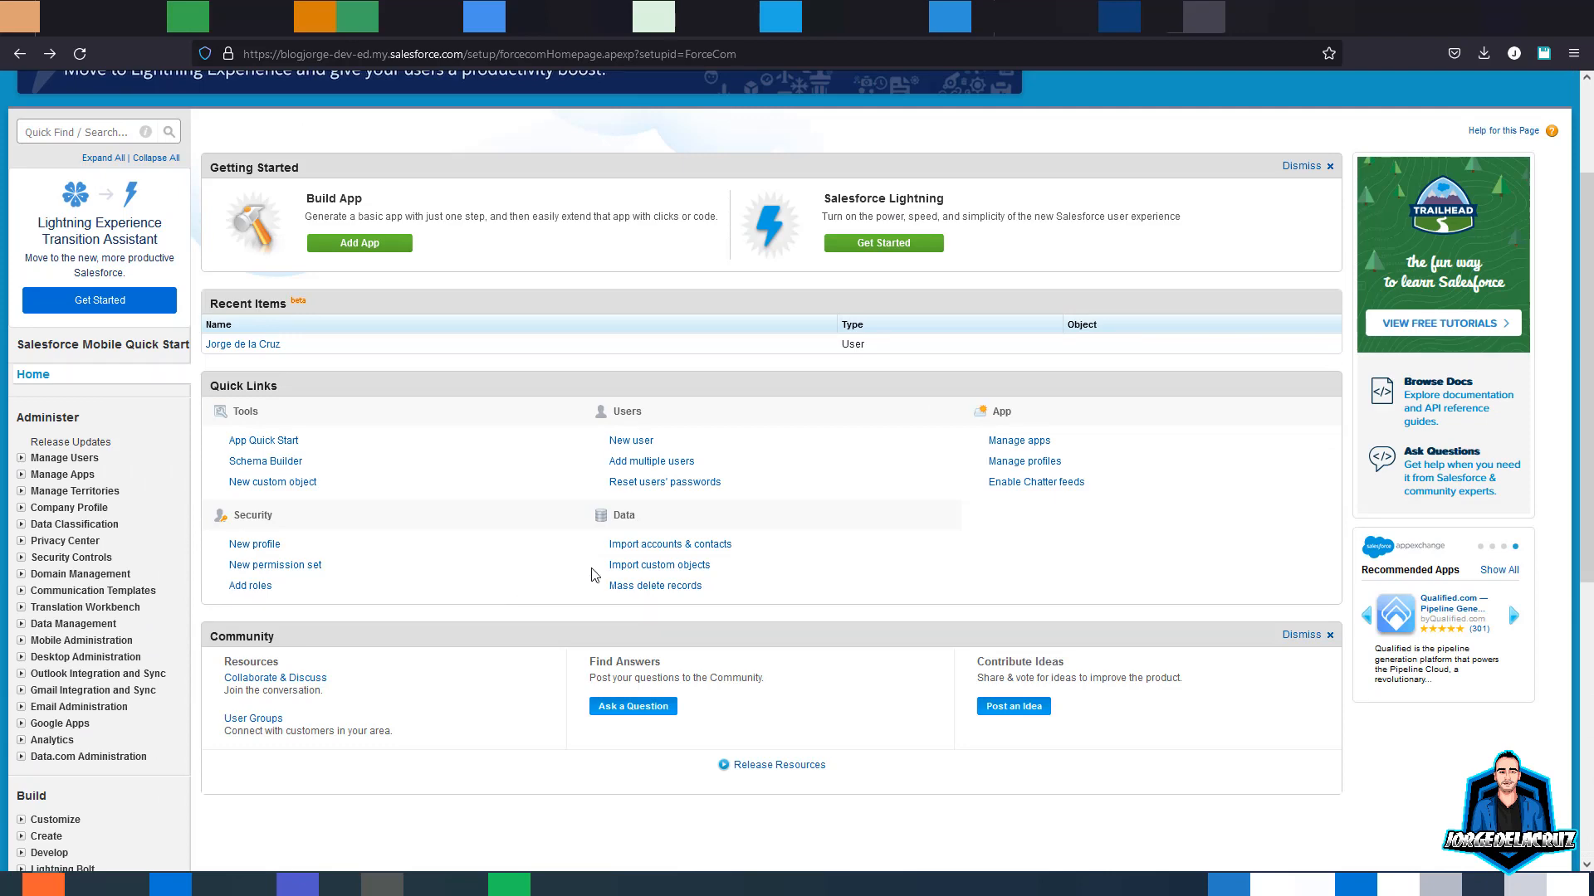
{"action": "left_click", "coordinate": [1011, 441]}
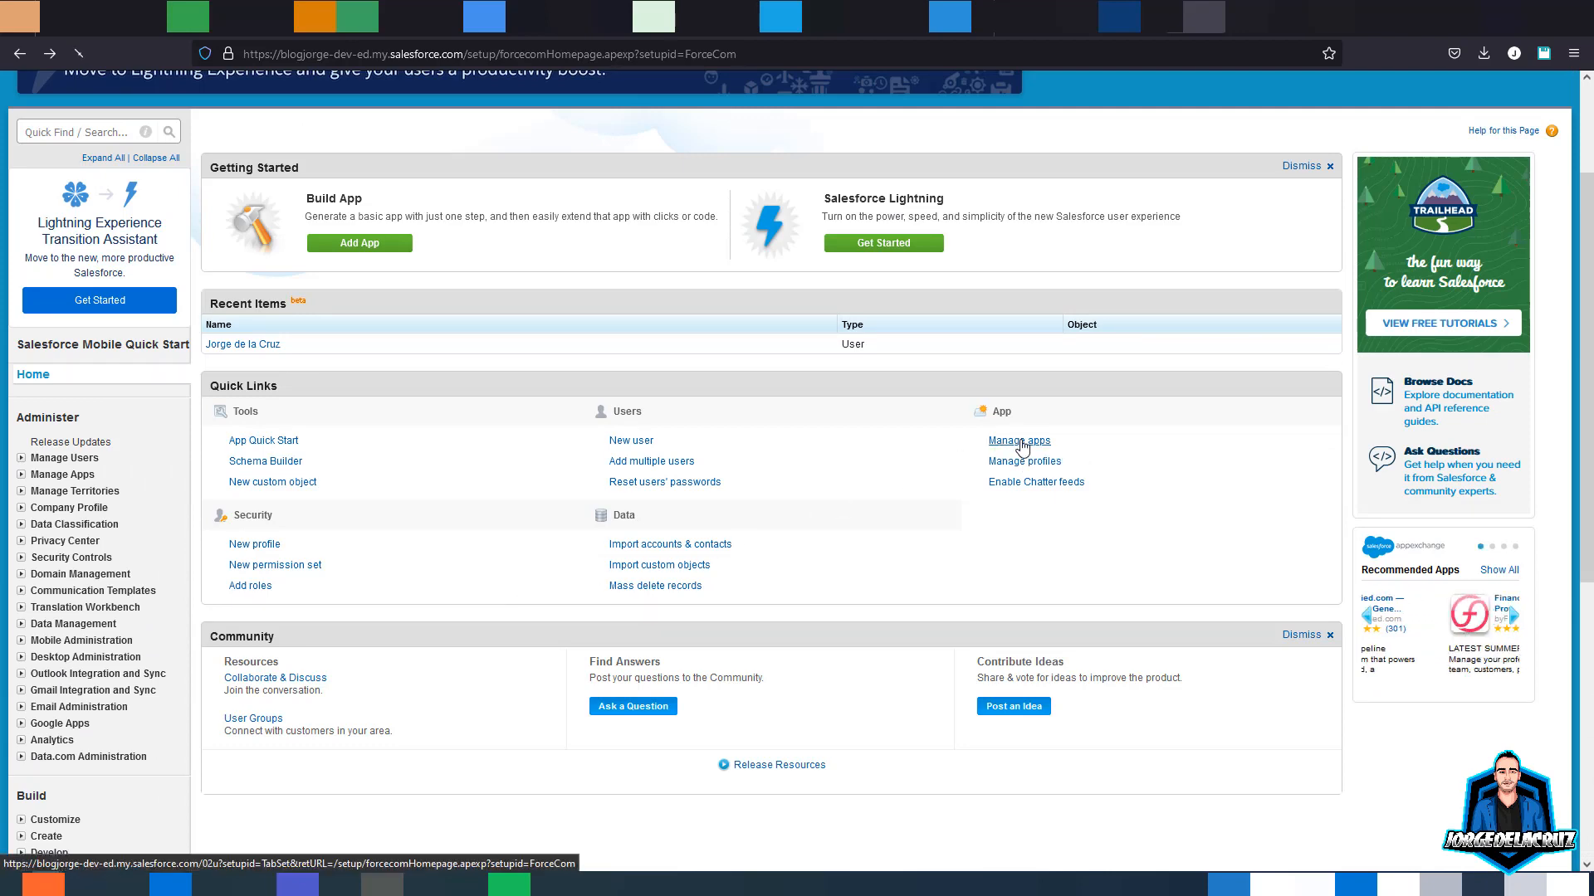
{"action": "scroll", "coordinate": [445, 650], "scroll_direction": "down", "scroll_amount": 2}
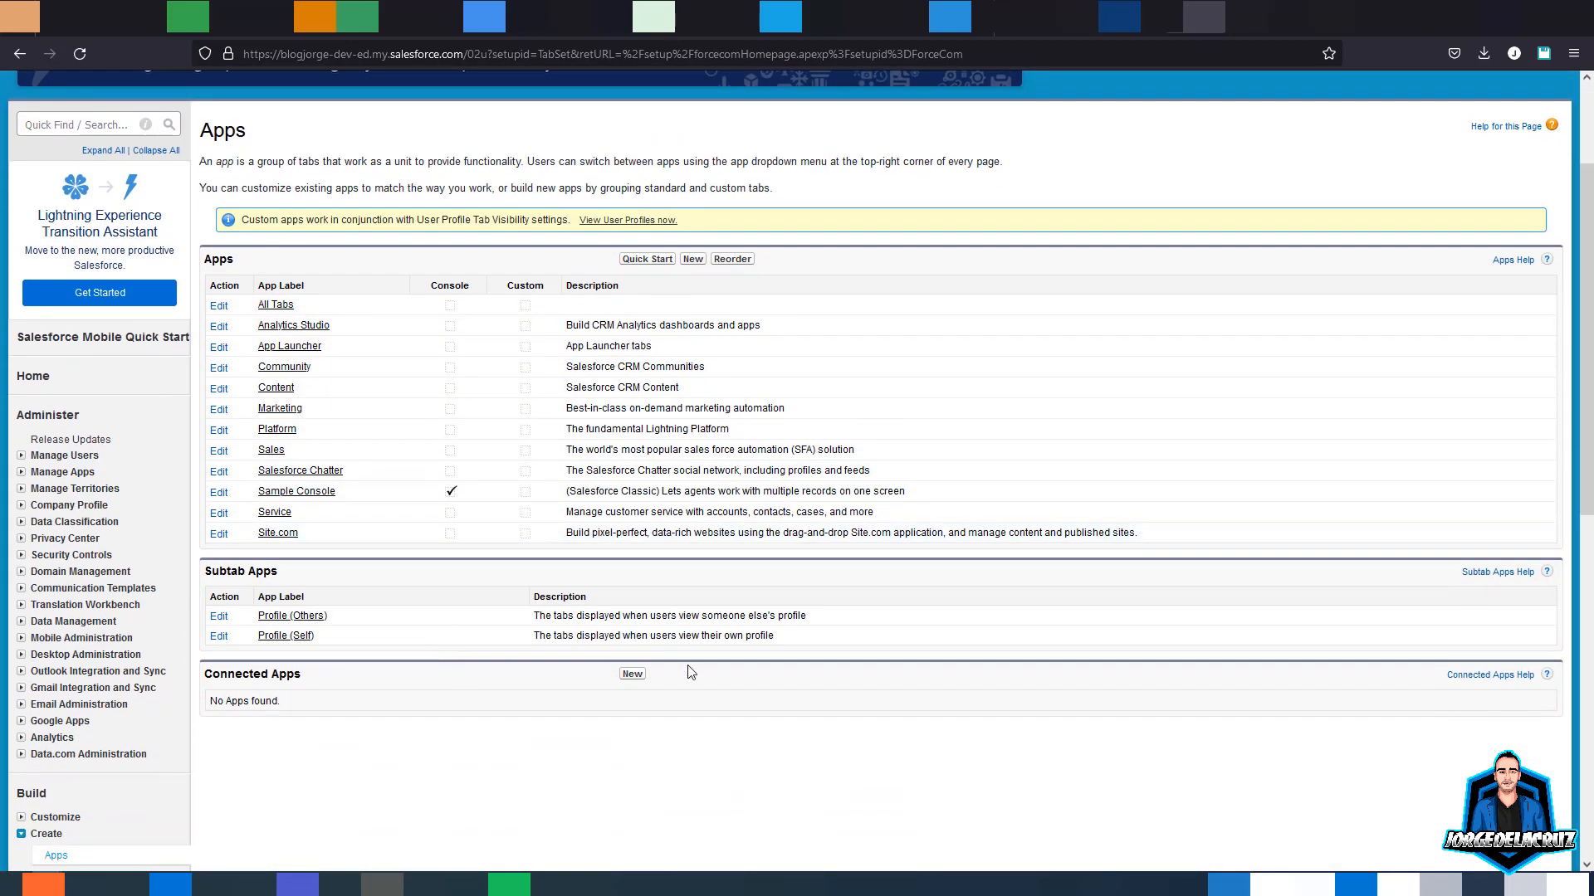
{"action": "left_click", "coordinate": [629, 676]}
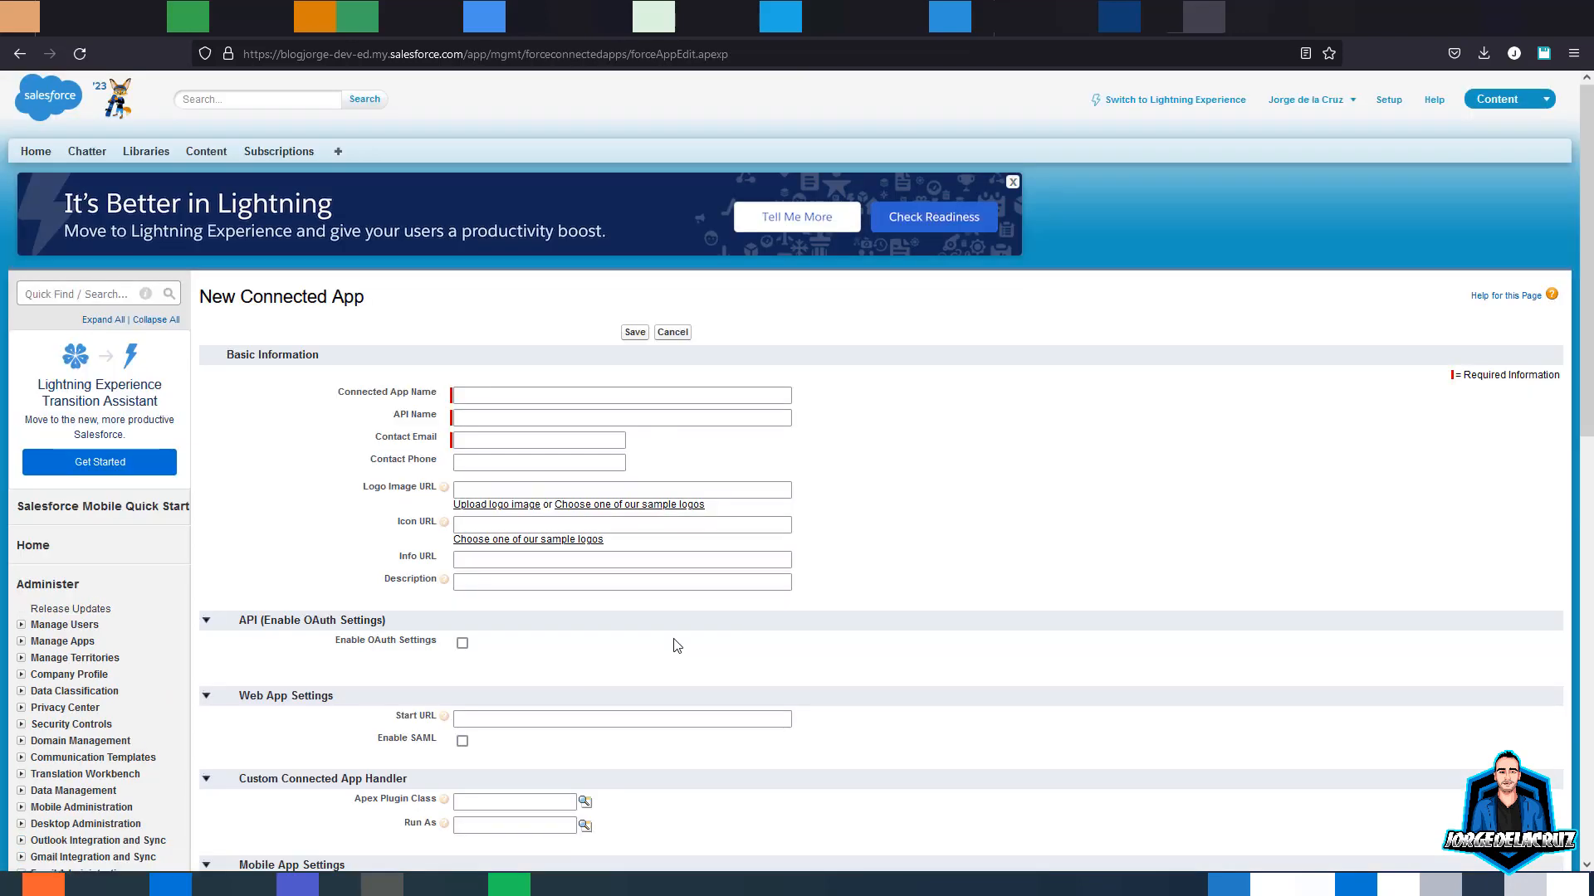
- Enter the connected app name 'Veeam', its API name, and the contact e-mail
{"action": "left_click", "coordinate": [499, 396]}
{"action": "left_click", "coordinate": [488, 394]}
{"action": "type", "text": "Veeam Backup for Salesforce"}
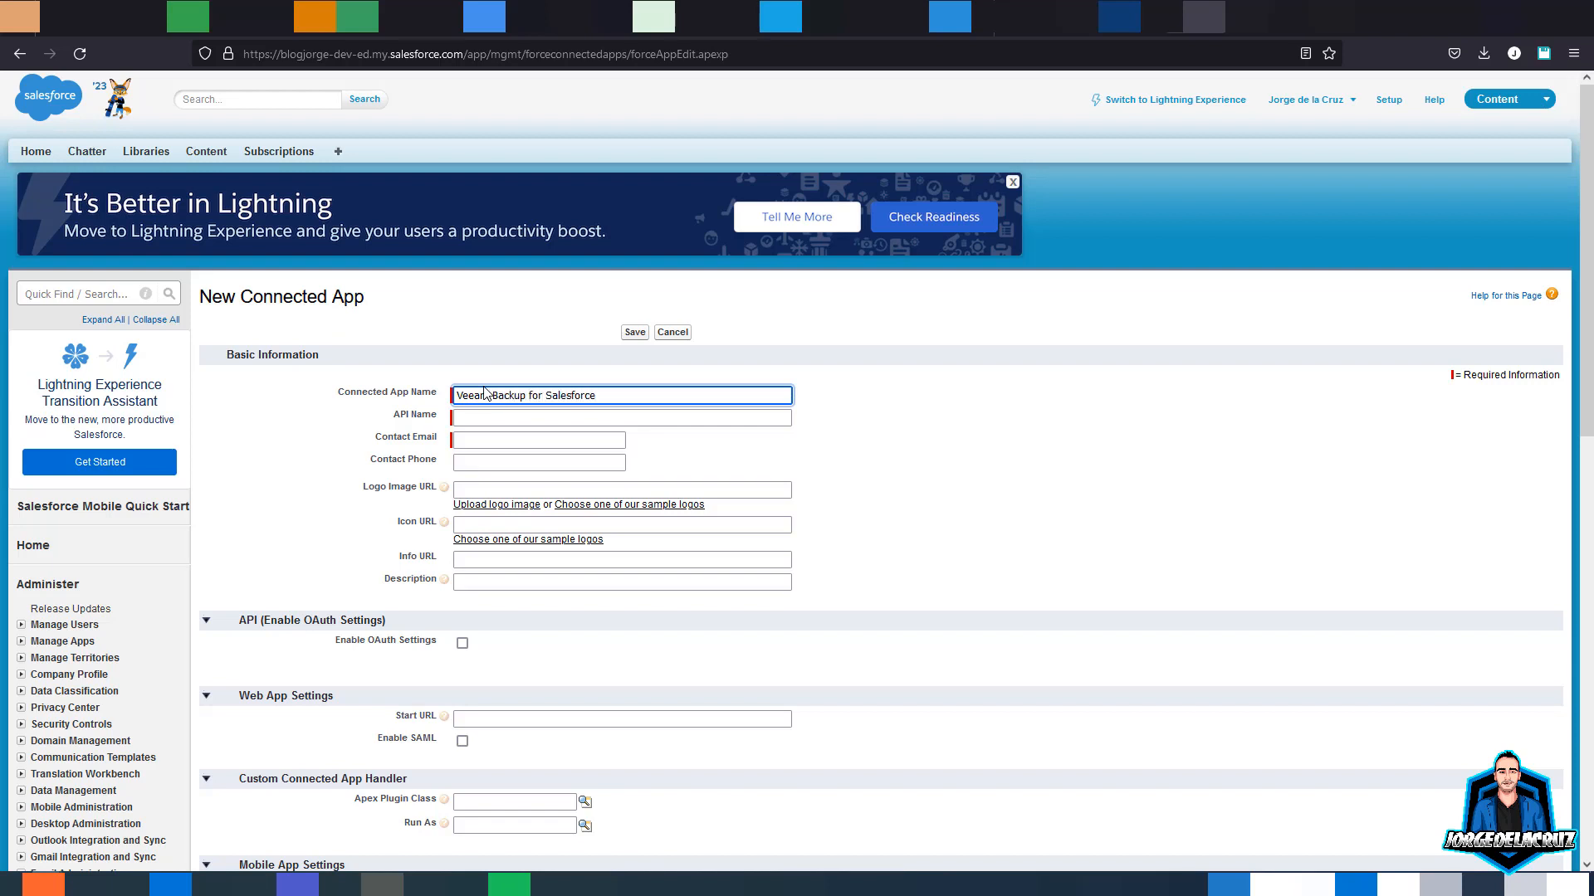
{"action": "left_click", "coordinate": [518, 419]}
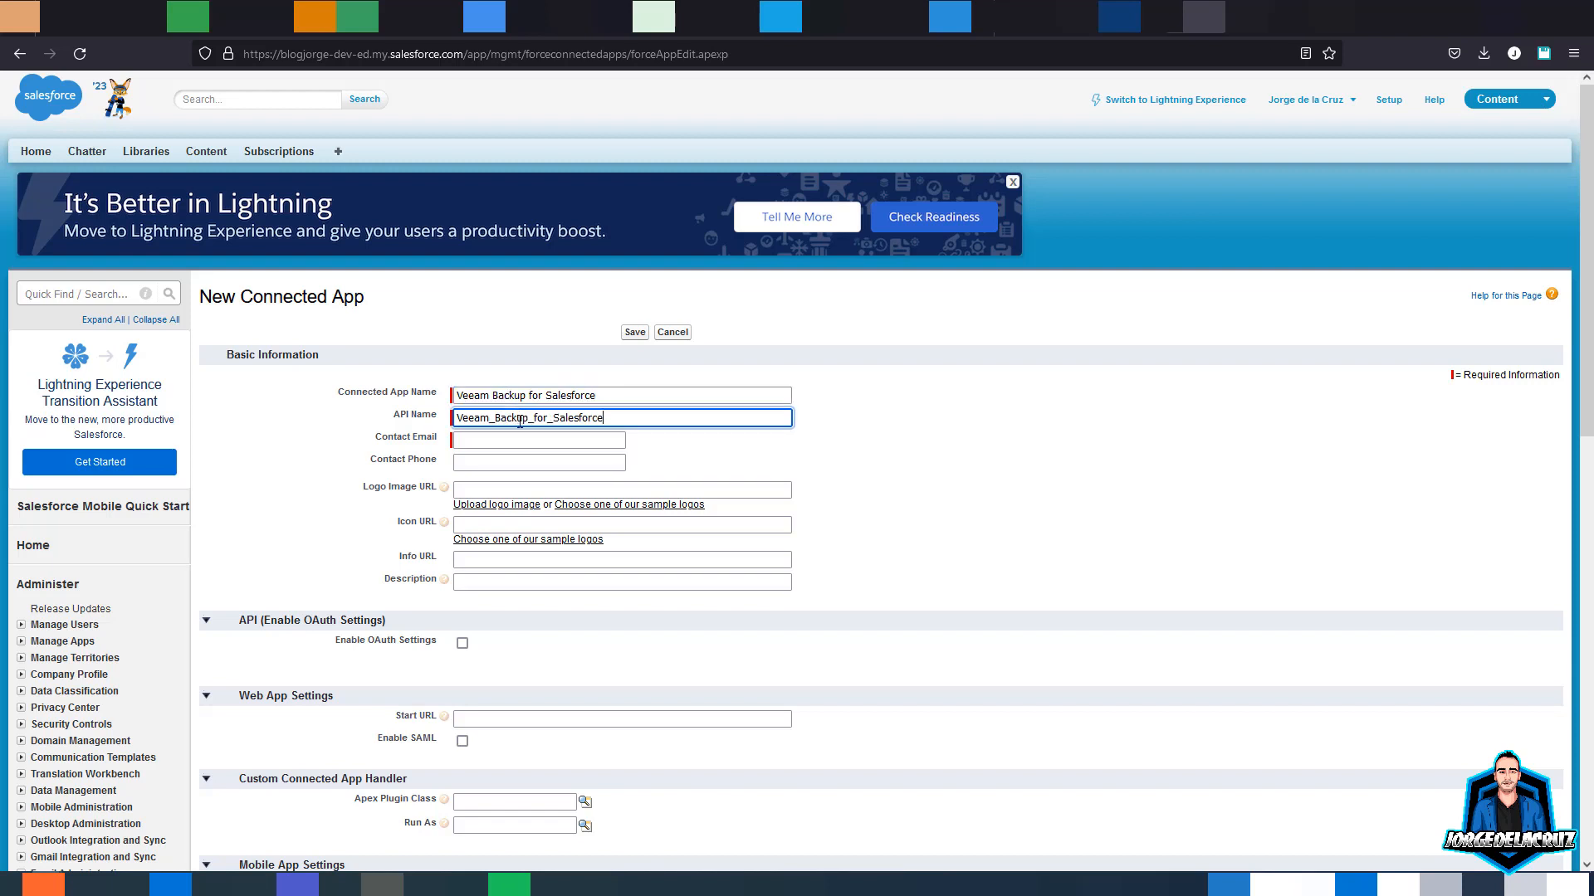
{"action": "left_click", "coordinate": [518, 439]}
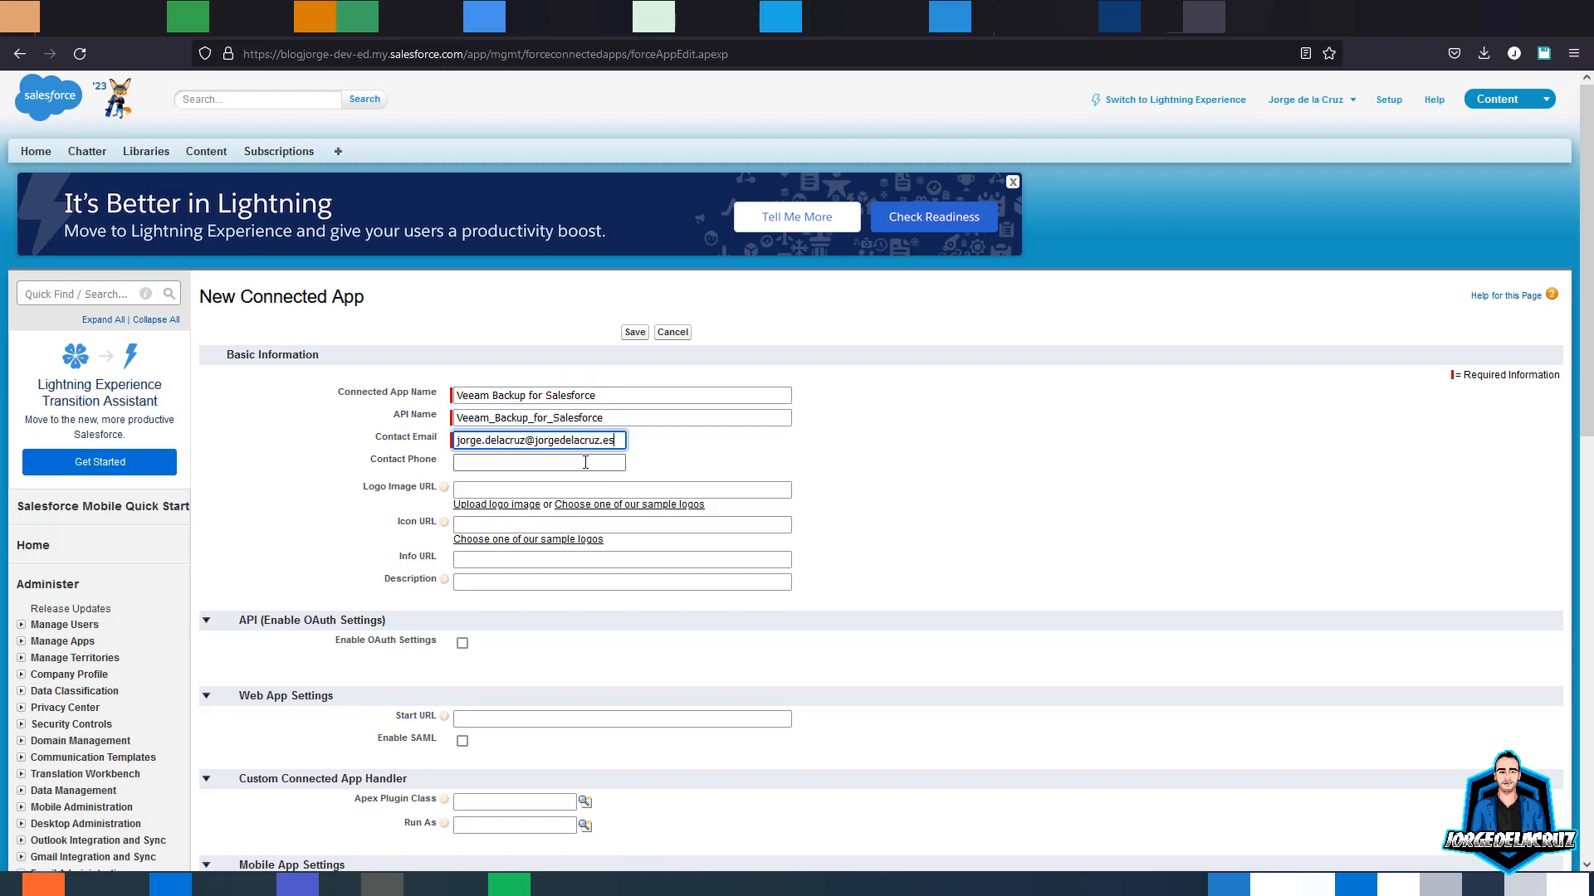
{"action": "left_click", "coordinate": [586, 462]}
{"action": "left_click", "coordinate": [718, 466]}
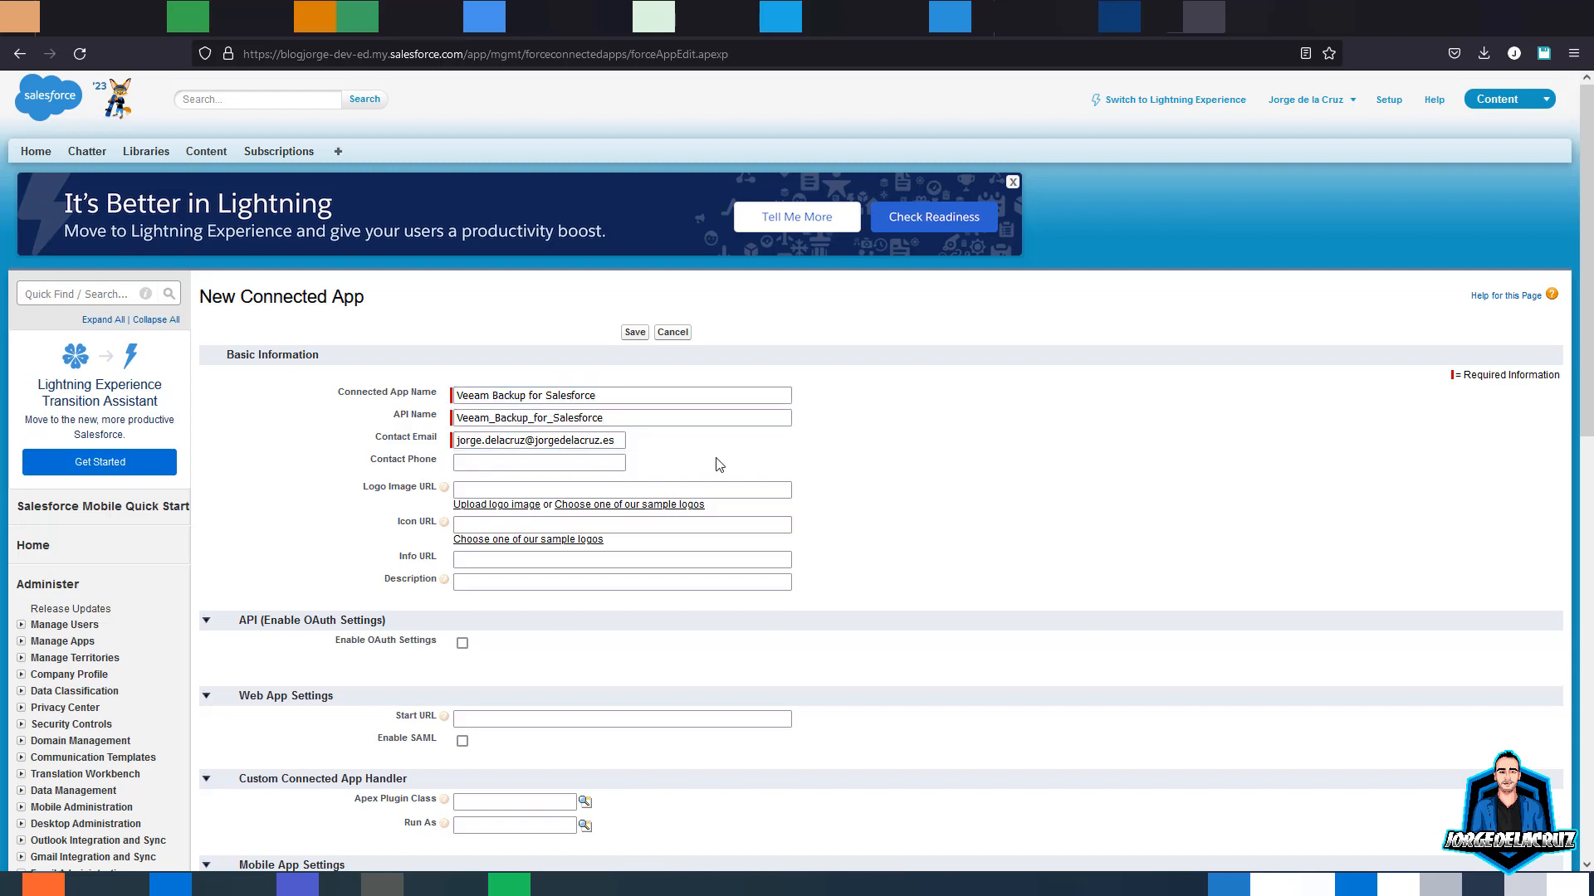
{"action": "scroll", "coordinate": [719, 485], "scroll_direction": "down", "scroll_amount": 1}
{"action": "scroll", "coordinate": [586, 529], "scroll_direction": "down", "scroll_amount": 1}
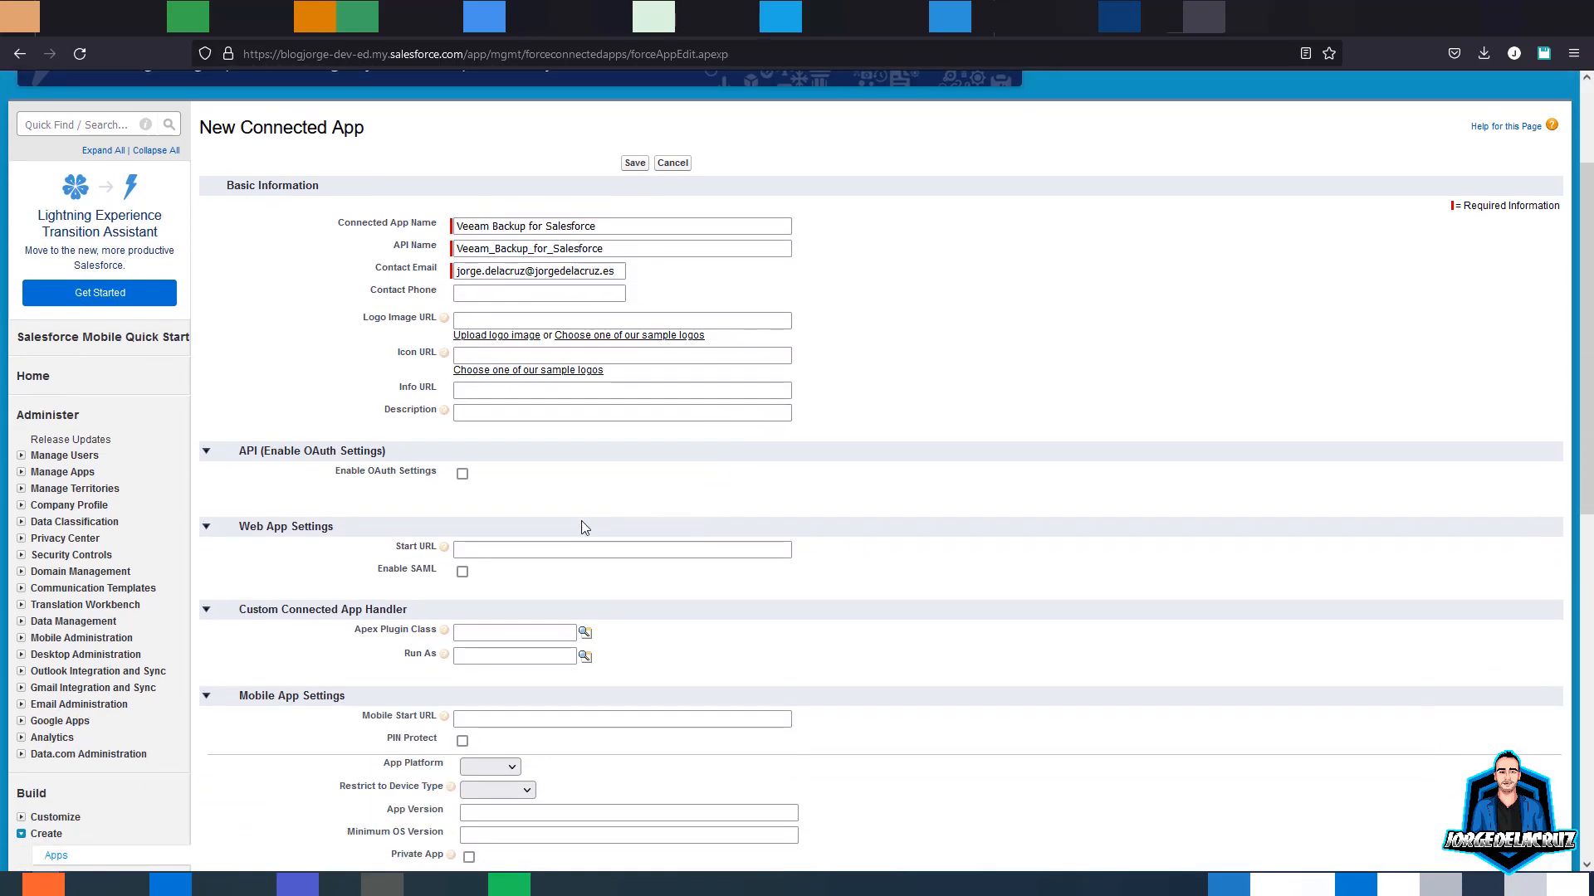
- Enable OAuth settings and add the Full access and refresh_token, offline_access scopes
{"action": "left_click", "coordinate": [463, 474]}
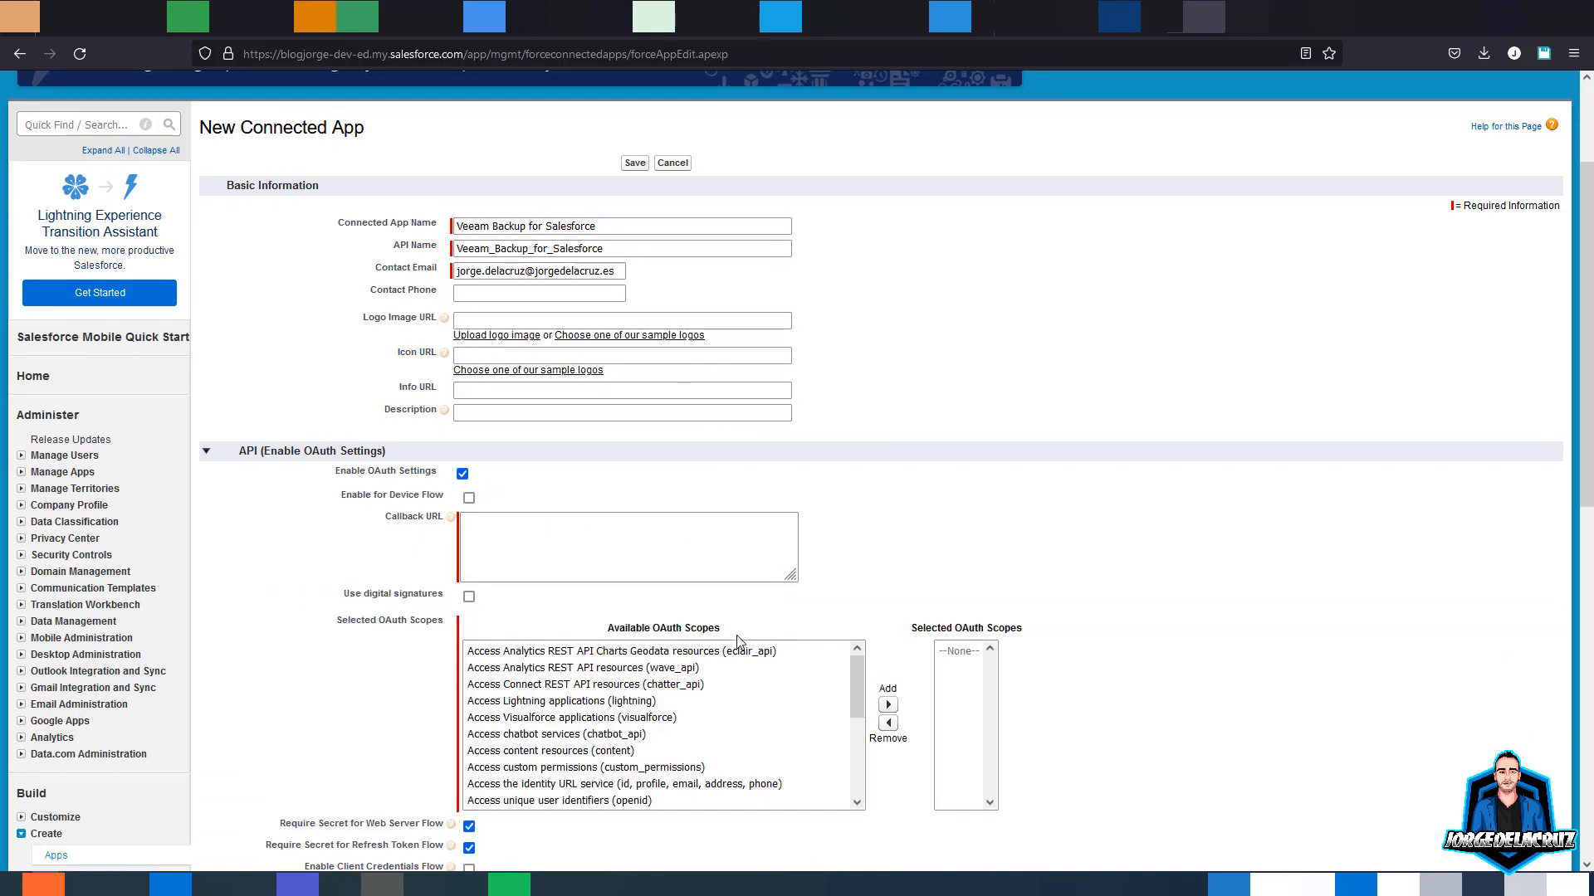
{"action": "left_click", "coordinate": [859, 674]}
{"action": "left_click_drag", "start_coordinate": [858, 674], "coordinate": [856, 702]}
{"action": "left_click", "coordinate": [515, 756]}
{"action": "left_click", "coordinate": [890, 705]}
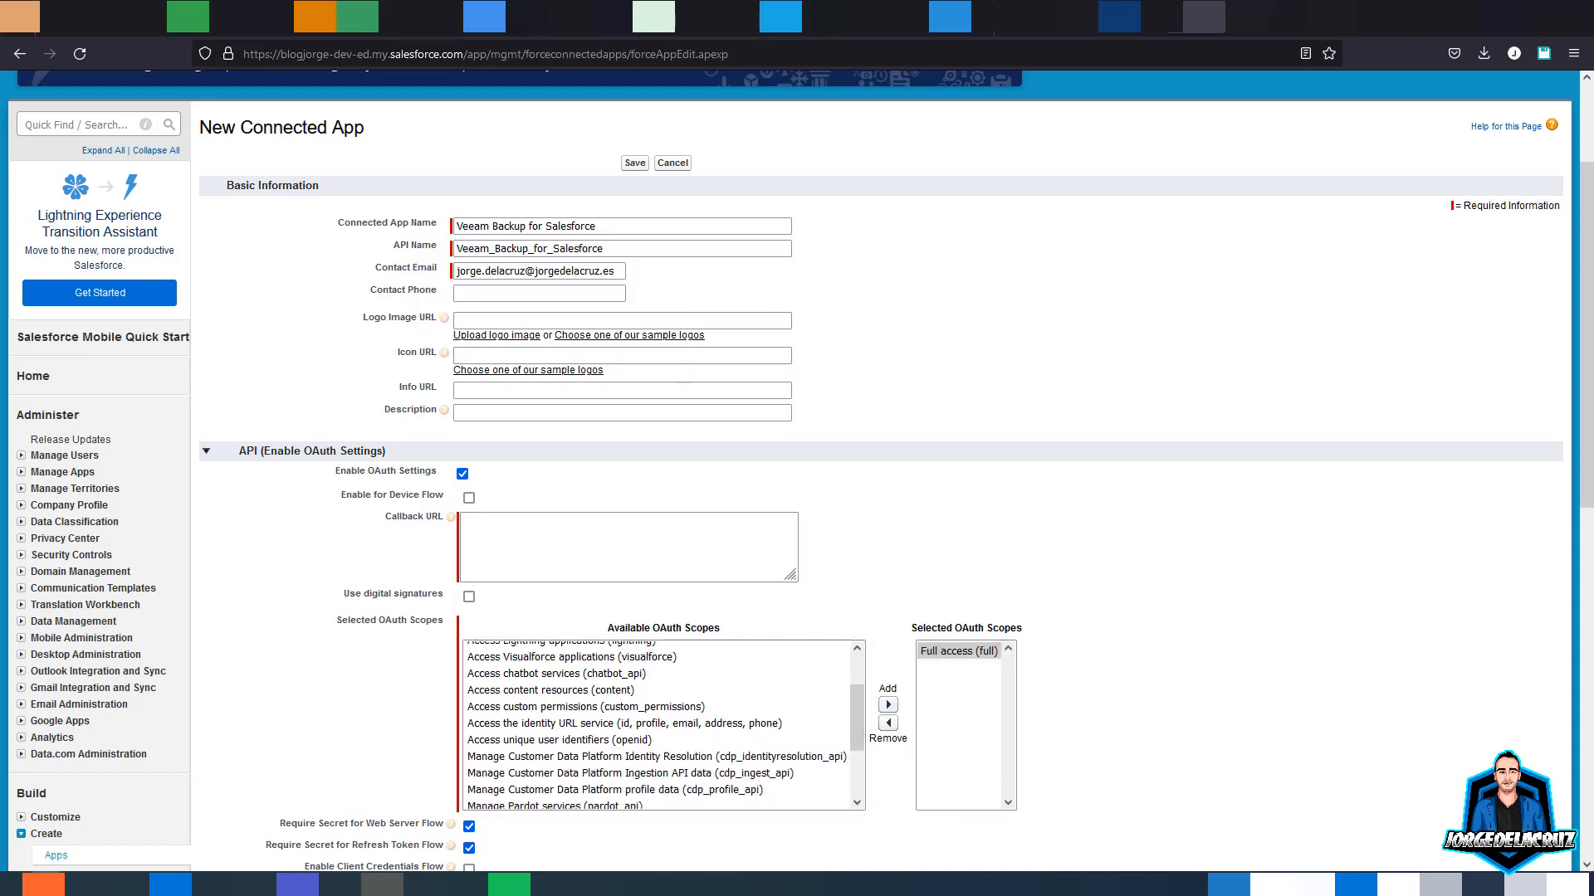
{"action": "left_click_drag", "start_coordinate": [854, 703], "coordinate": [852, 752]}
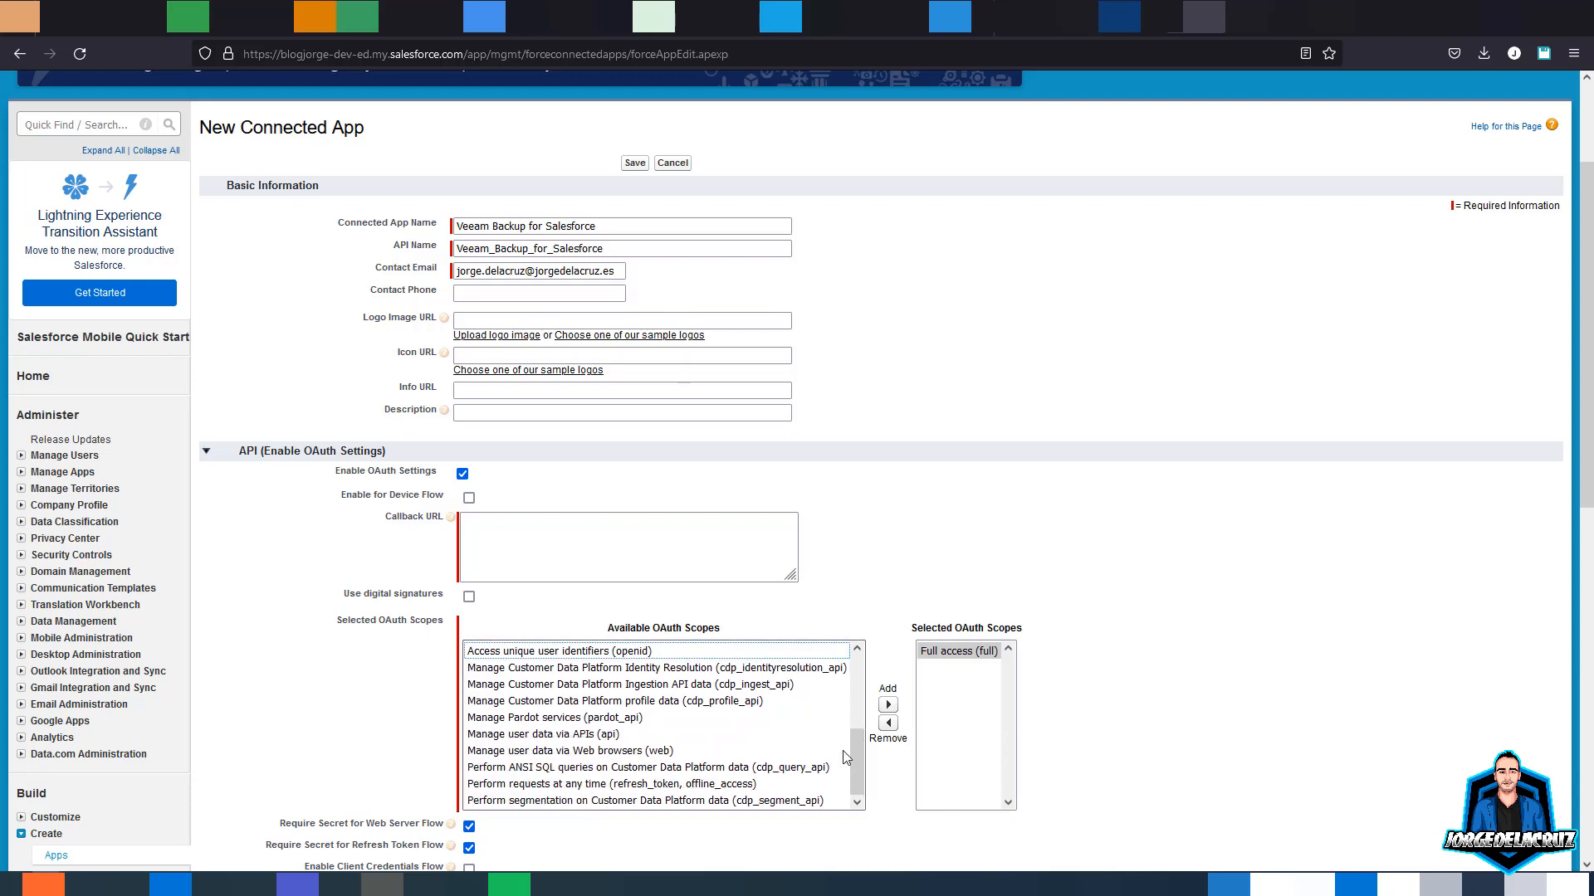
{"action": "left_click", "coordinate": [541, 784]}
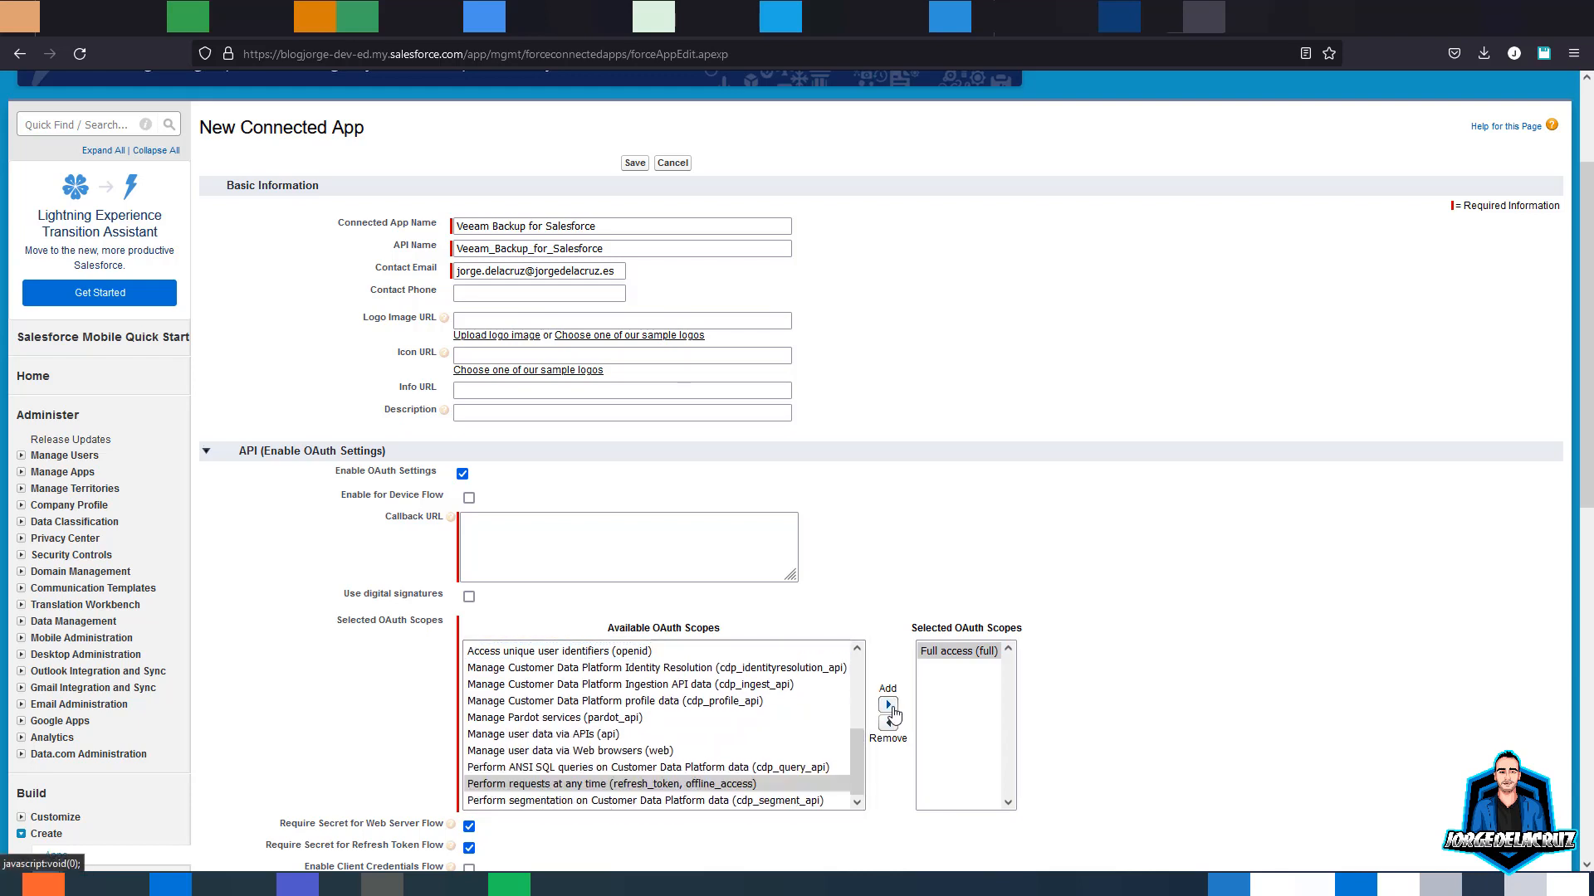
{"action": "left_click", "coordinate": [887, 705]}
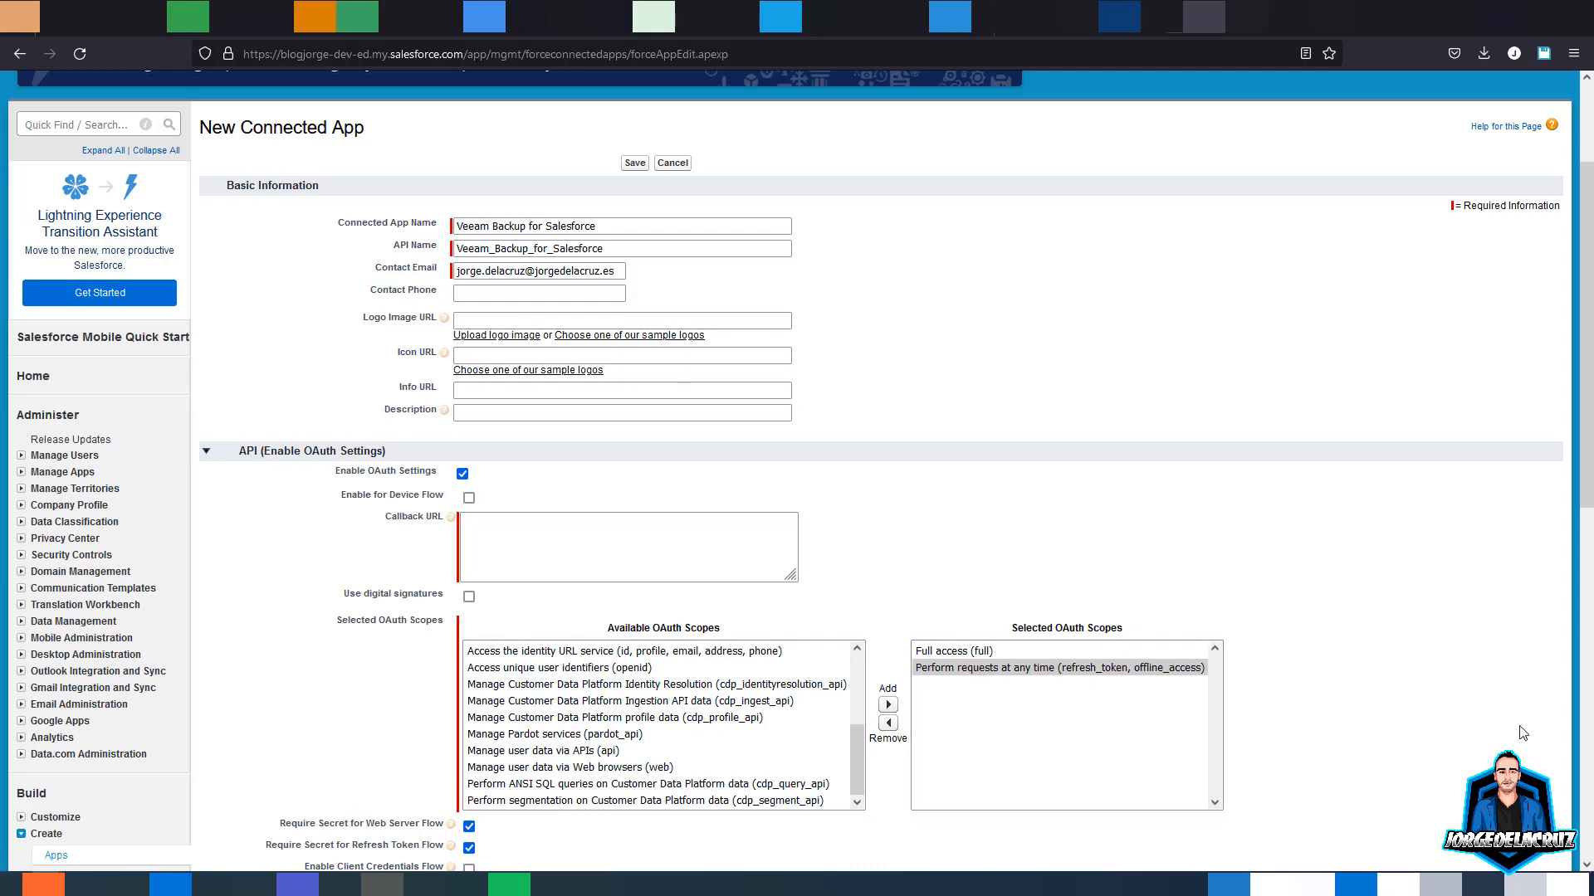
- Paste both callback URLs and save the connected app
{"action": "scroll", "coordinate": [590, 399], "scroll_direction": "down", "scroll_amount": 2}
{"action": "left_click", "coordinate": [591, 399]}
{"action": "key", "text": "ctrl+v"}
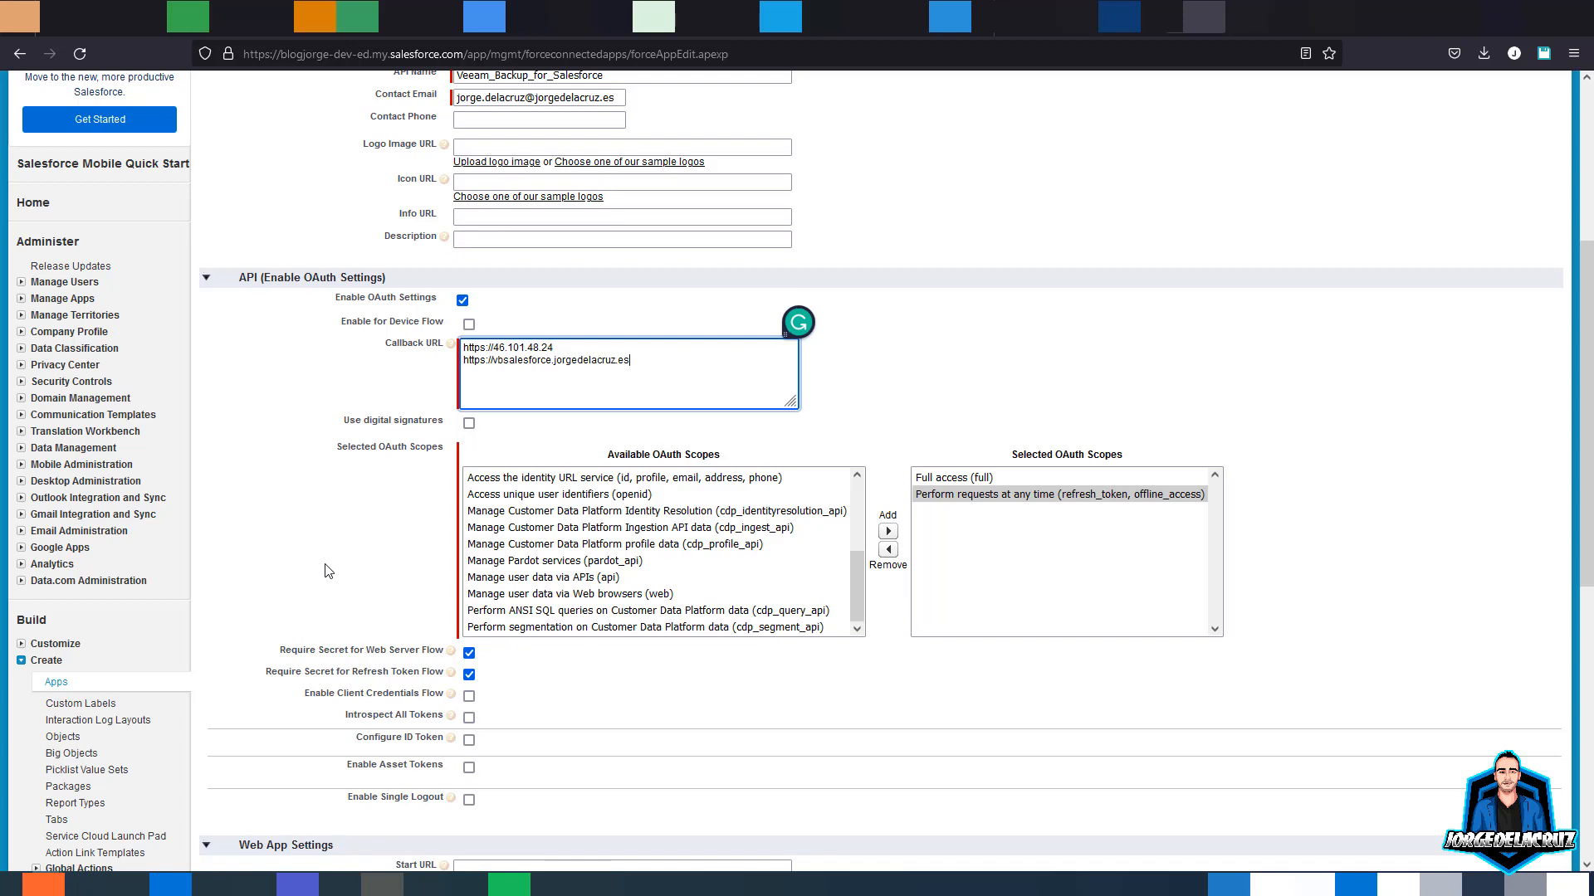
{"action": "scroll", "coordinate": [328, 573], "scroll_direction": "down", "scroll_amount": 4}
{"action": "scroll", "coordinate": [328, 572], "scroll_direction": "down", "scroll_amount": 3}
{"action": "left_click", "coordinate": [634, 778]}
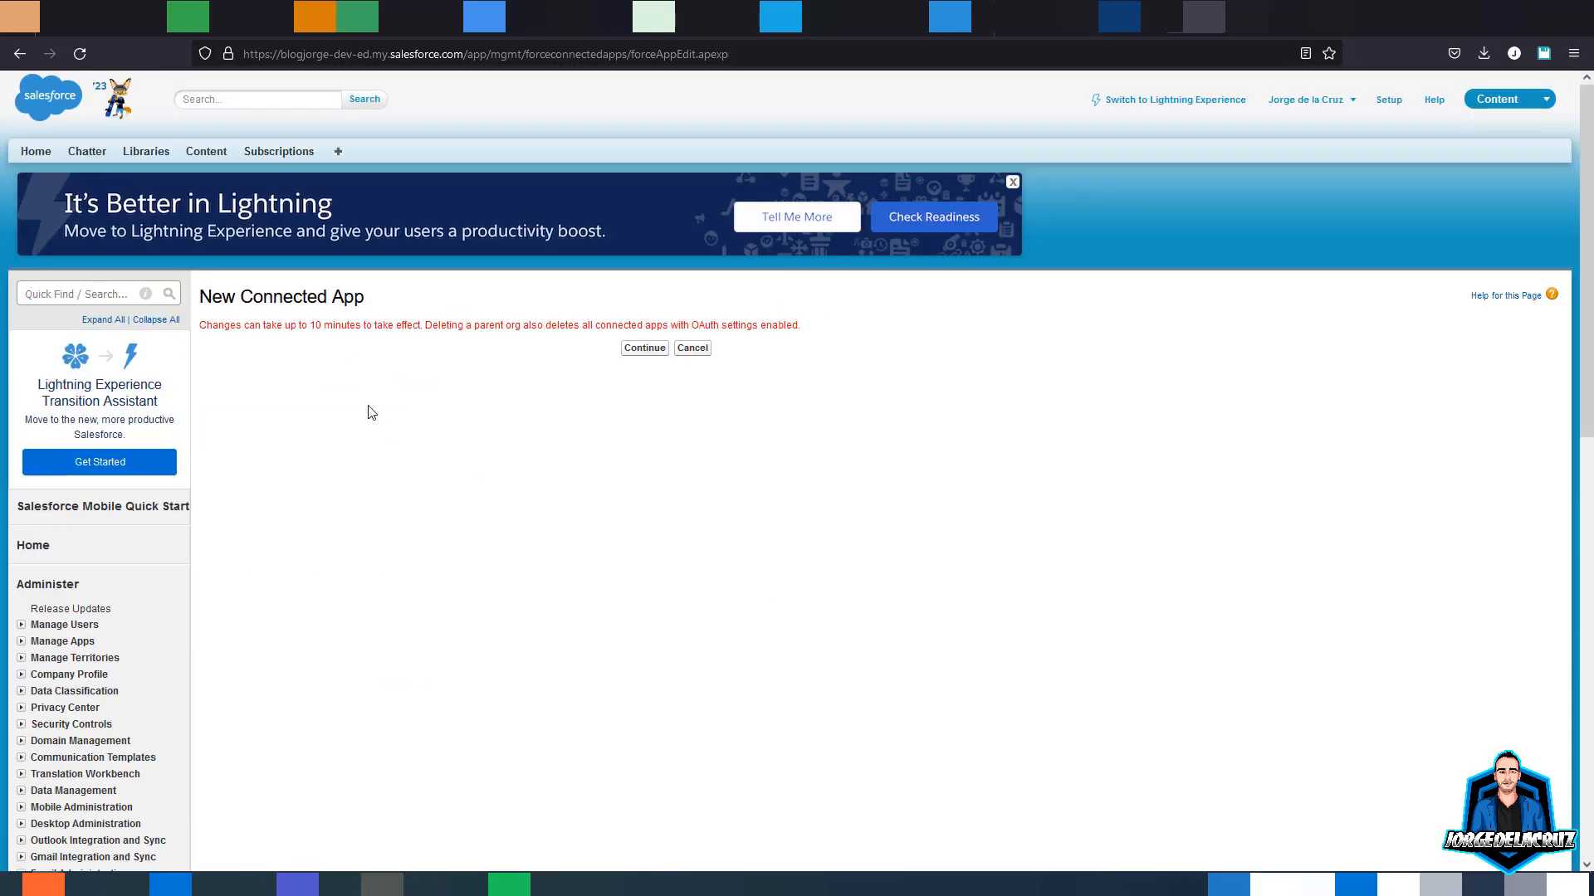
- Reveal the app's consumer key and secret and copy the consumer key
{"action": "left_click", "coordinate": [644, 349]}
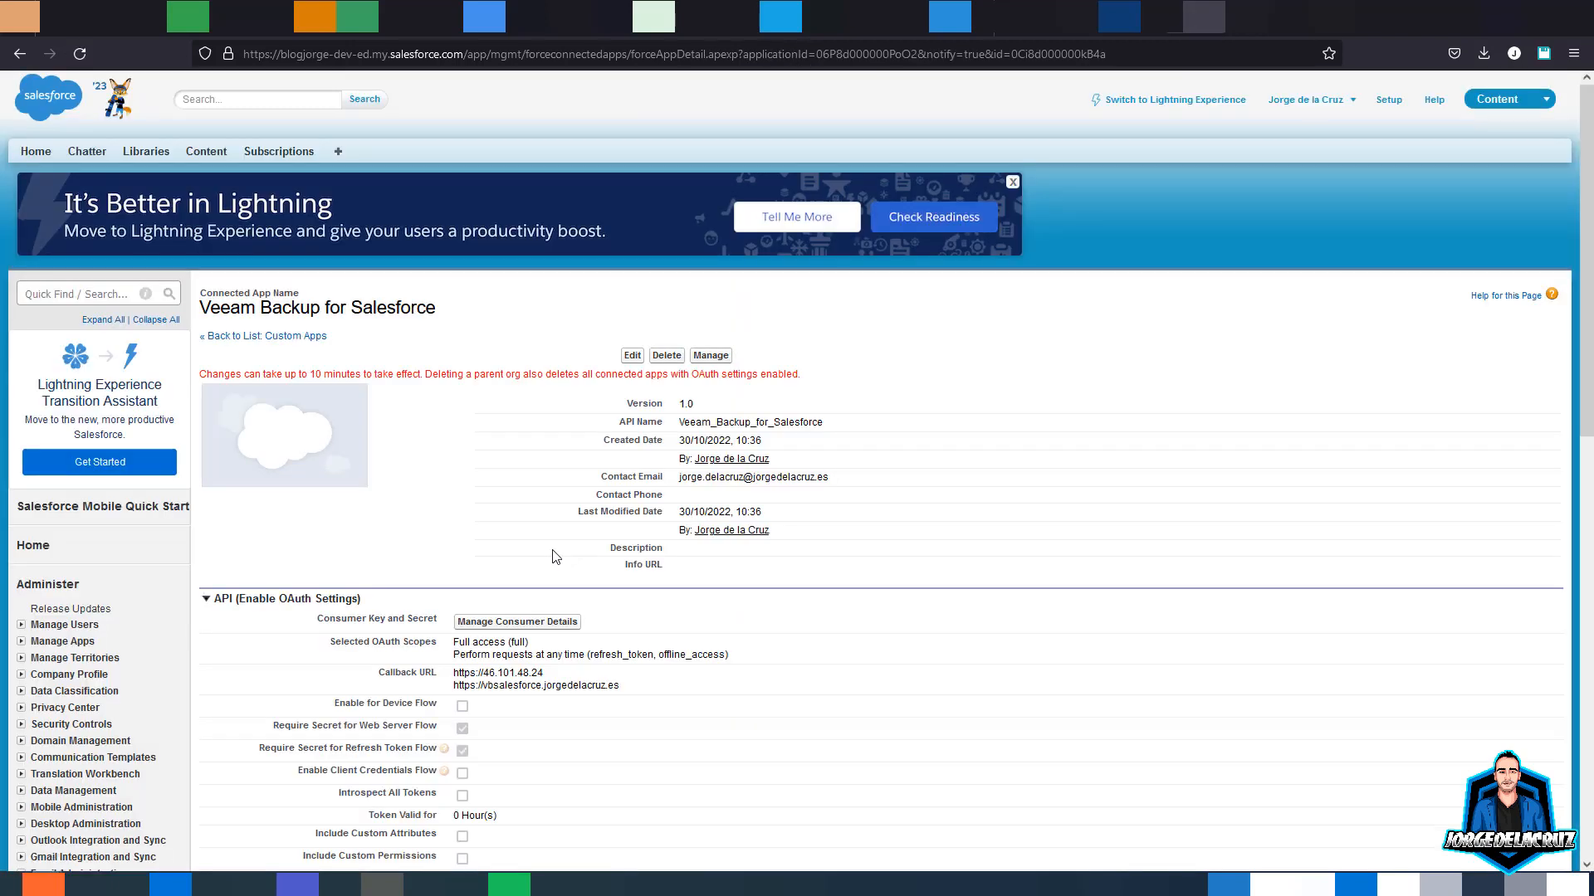
{"action": "scroll", "coordinate": [556, 556], "scroll_direction": "down", "scroll_amount": 2}
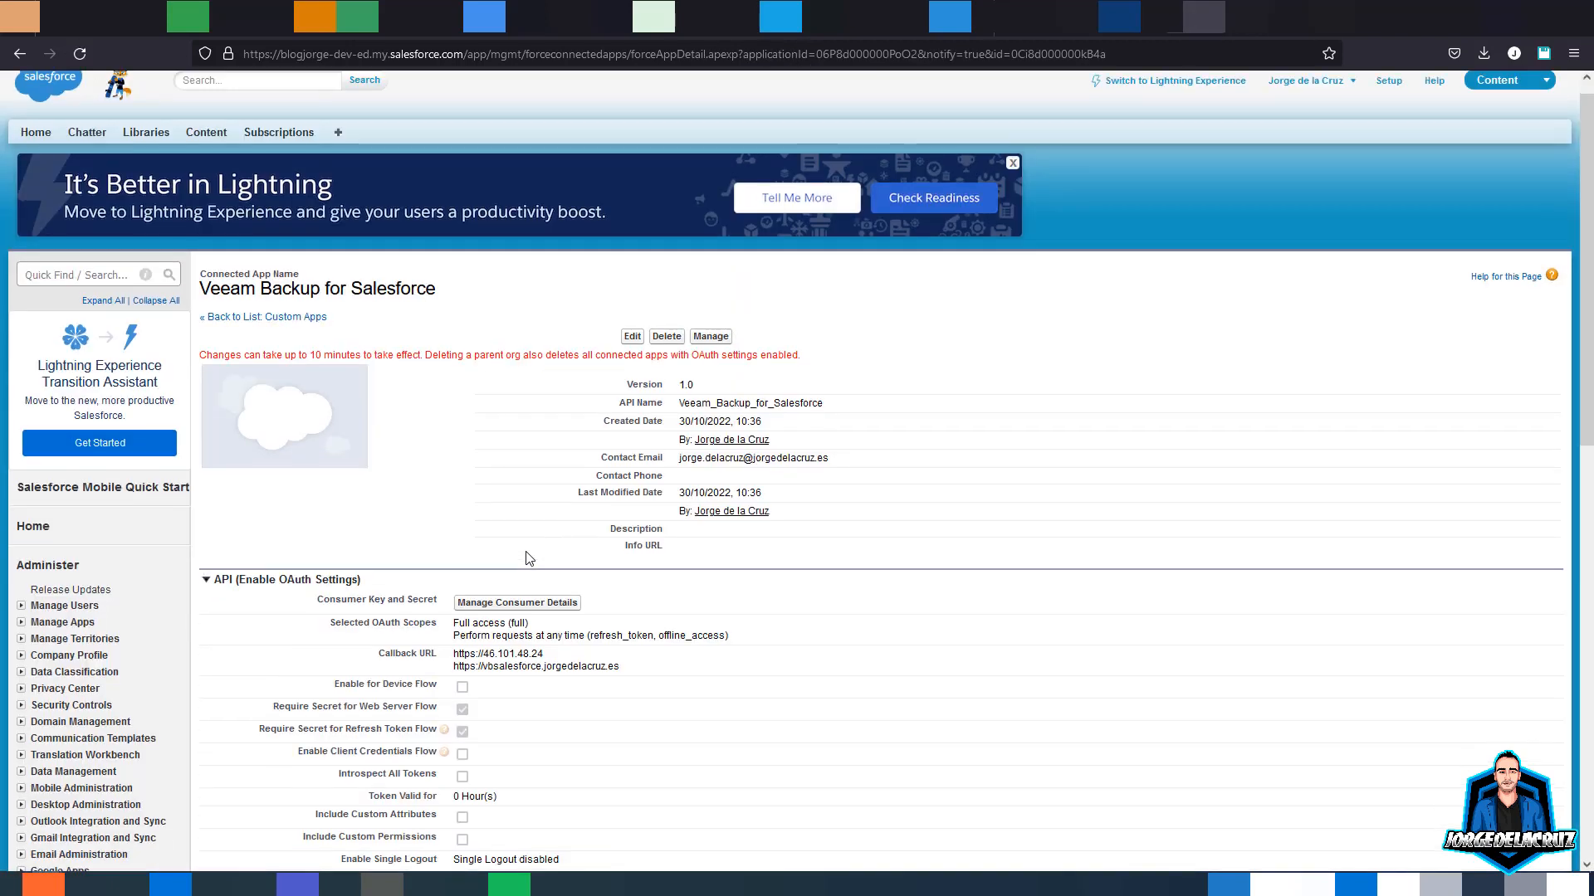
{"action": "left_click", "coordinate": [511, 563]}
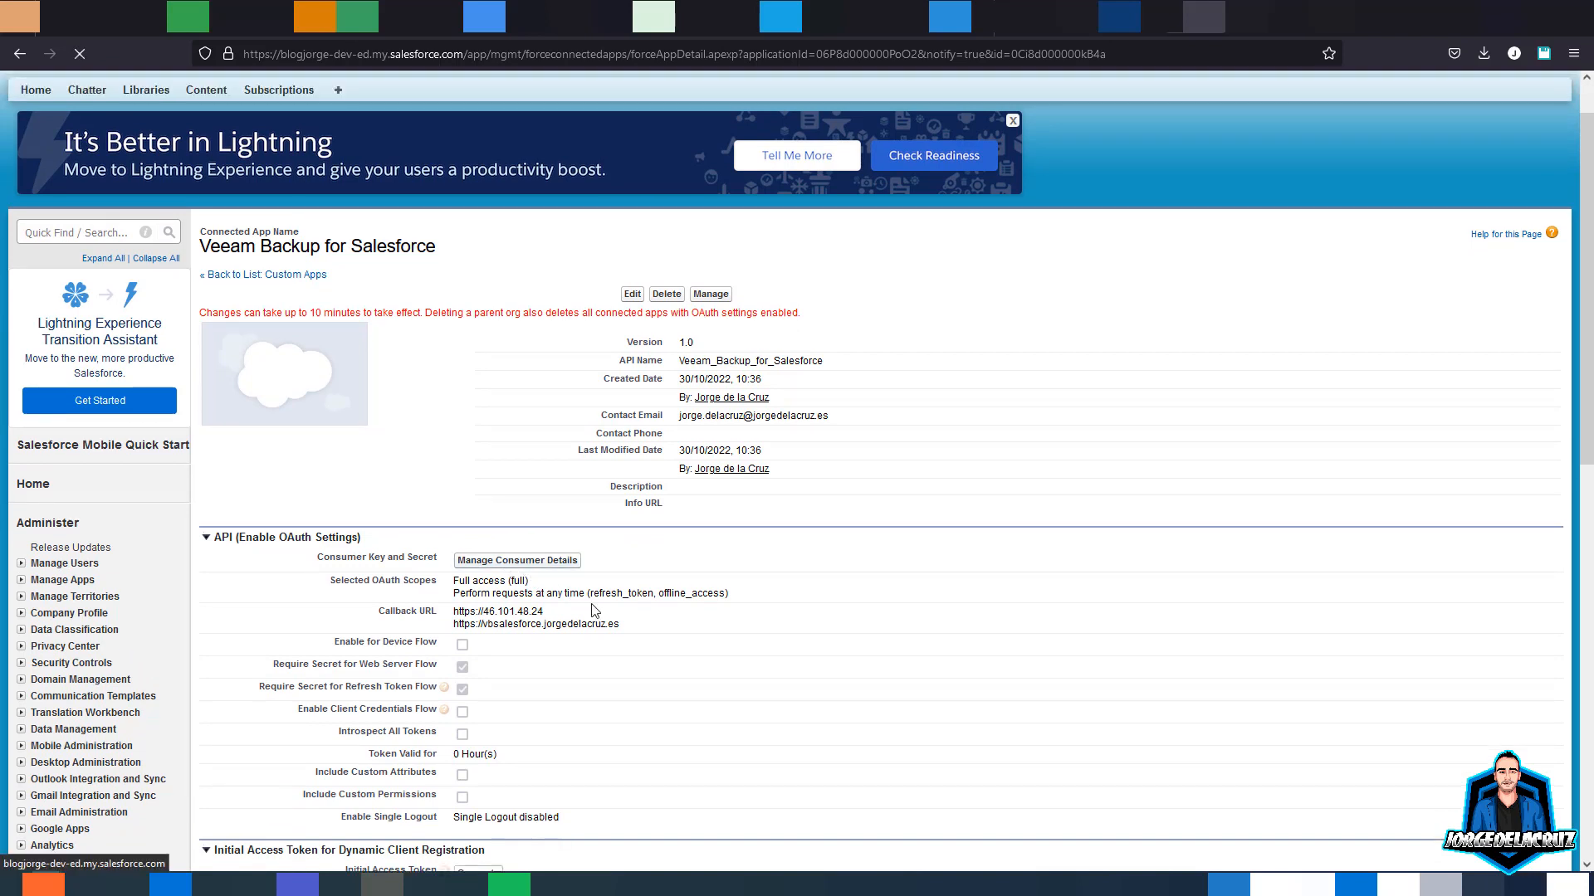
{"action": "left_click_drag", "start_coordinate": [541, 450], "coordinate": [366, 385]}
{"action": "left_click", "coordinate": [491, 356]}
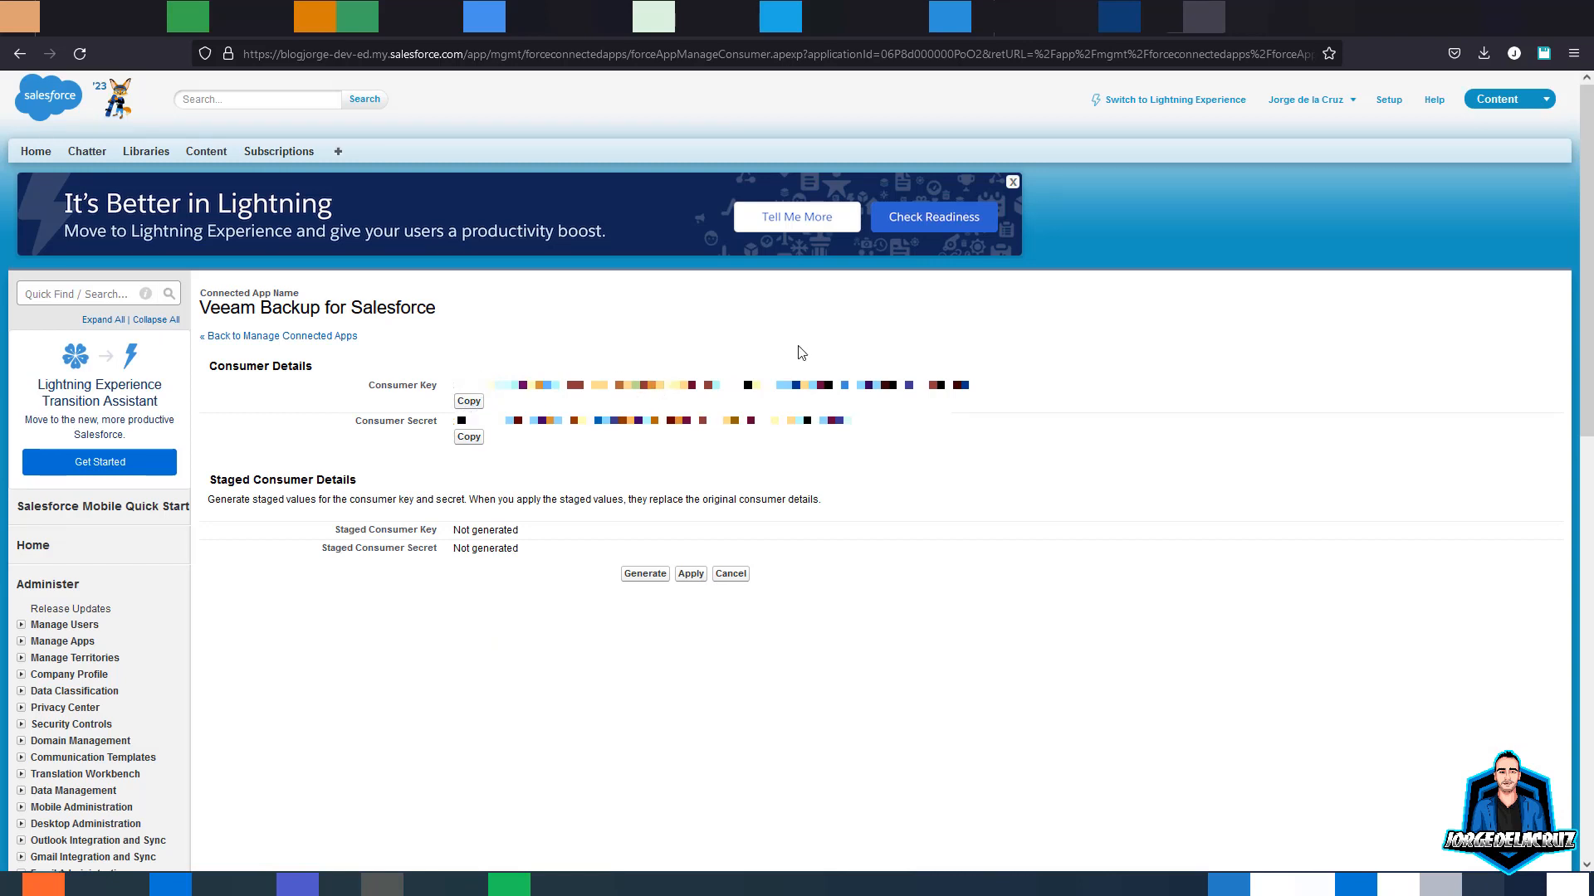
{"action": "left_click_drag", "start_coordinate": [458, 386], "coordinate": [967, 391]}
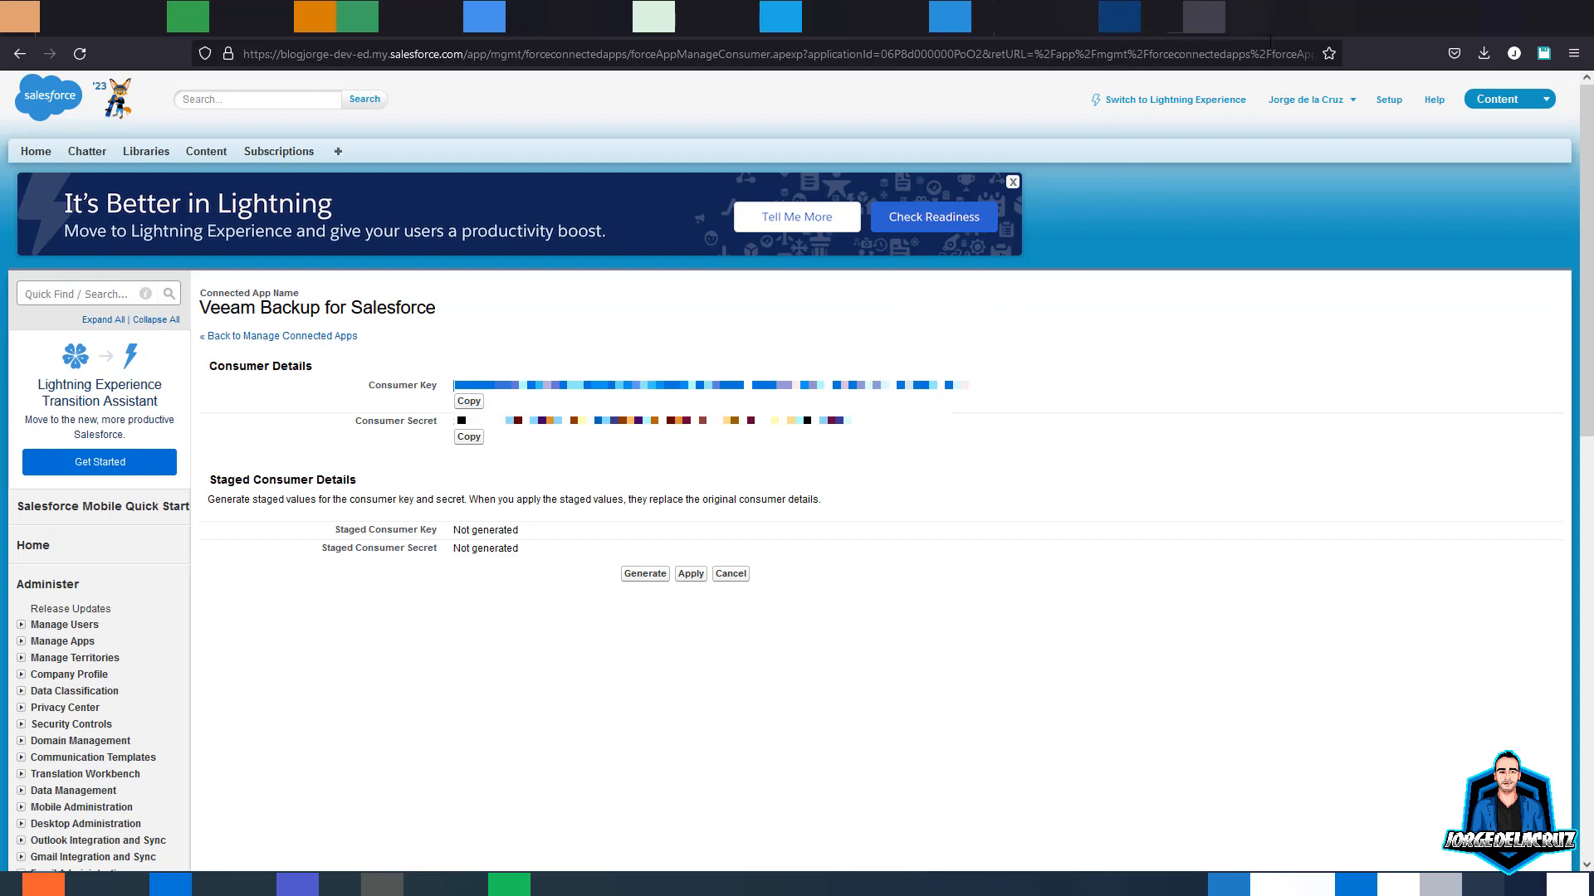
{"action": "left_click", "coordinate": [1330, 17]}
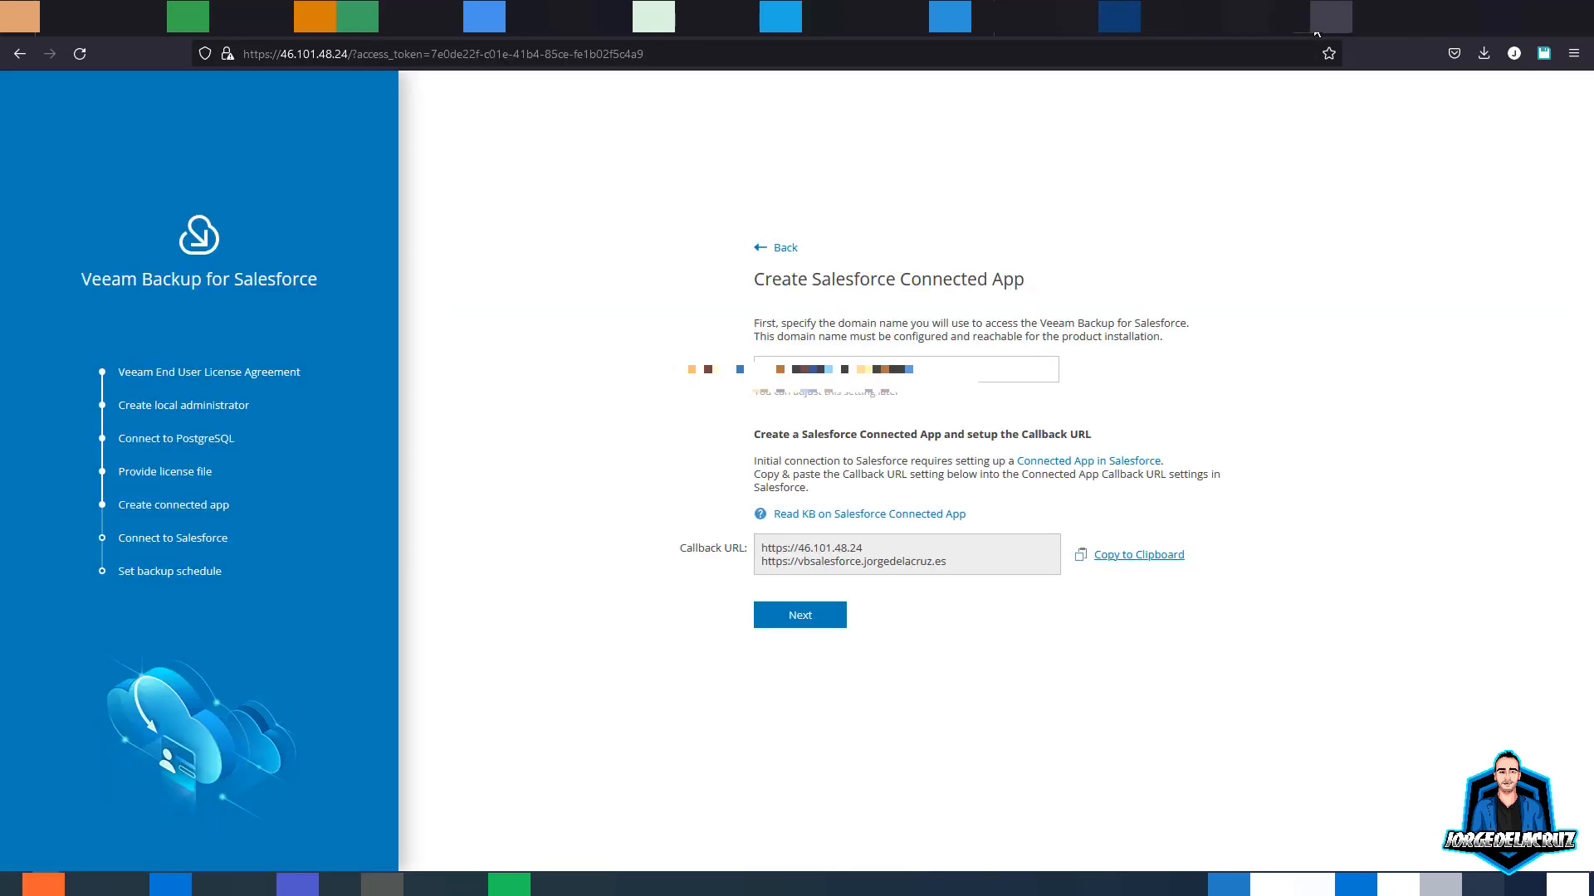
- Paste the consumer key and consumer secret into Connect to Salesforce and connect
{"action": "left_click", "coordinate": [799, 623]}
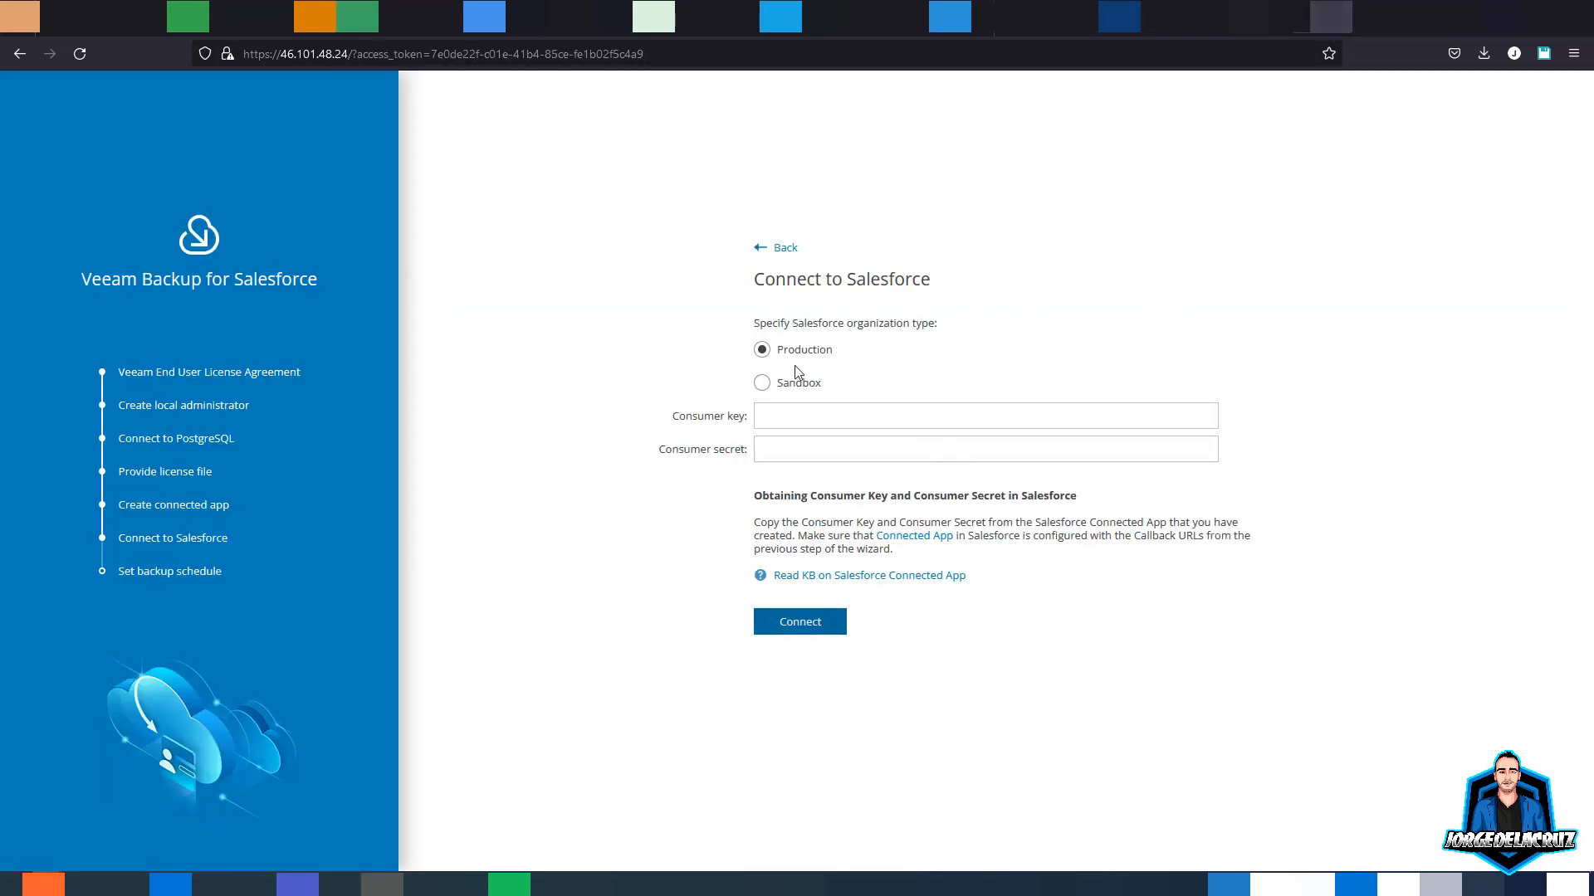
{"action": "left_click", "coordinate": [799, 417]}
{"action": "key", "text": "ctrl+v"}
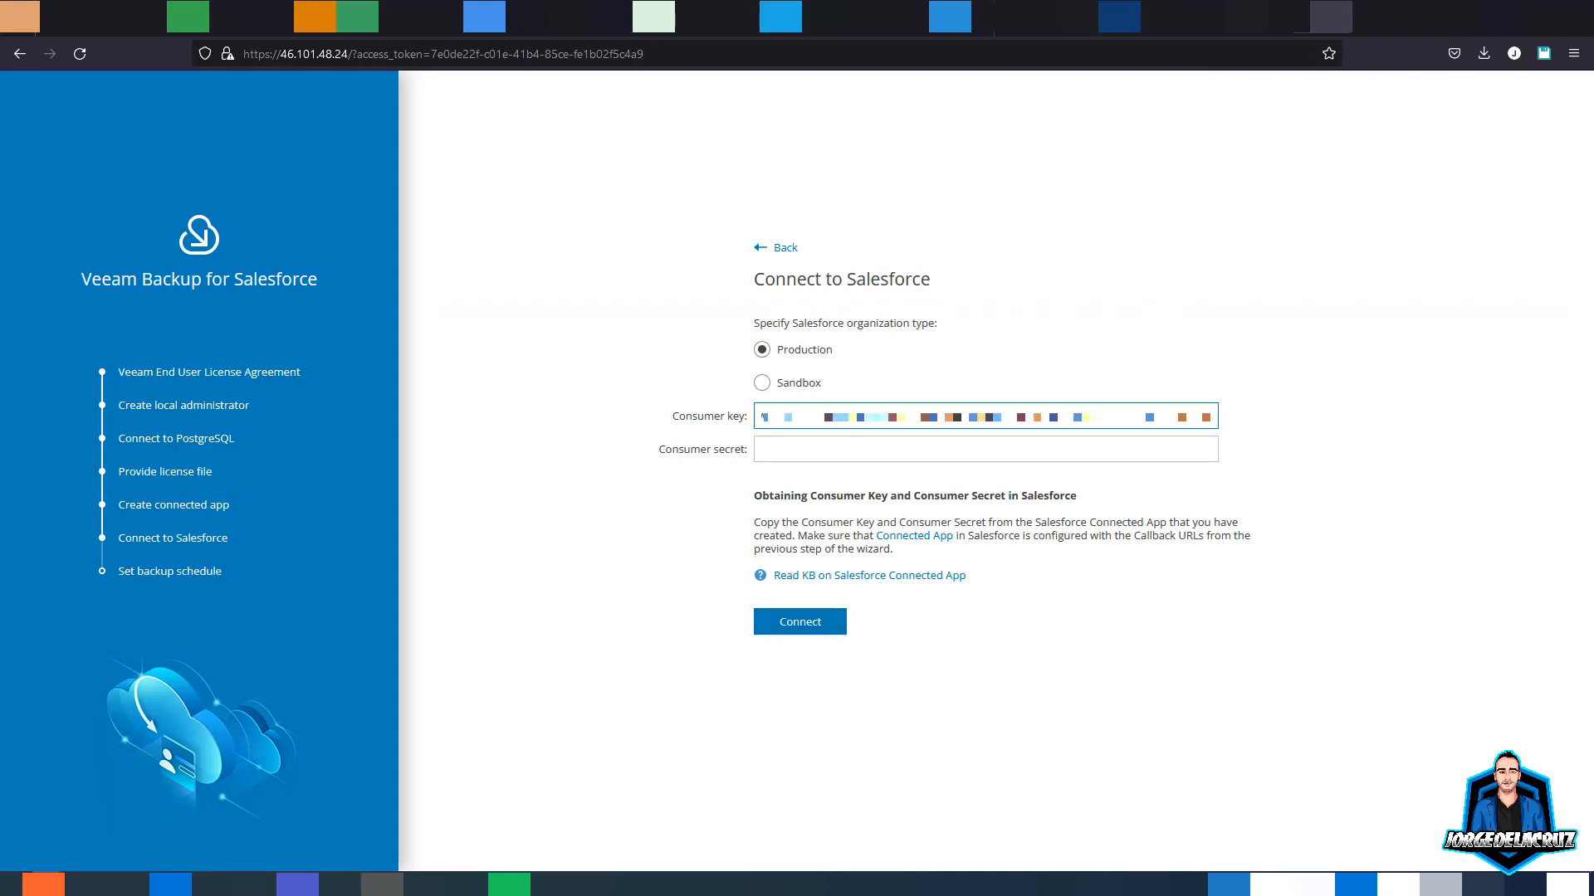
{"action": "left_click", "coordinate": [795, 457]}
{"action": "key", "text": "ctrl+v"}
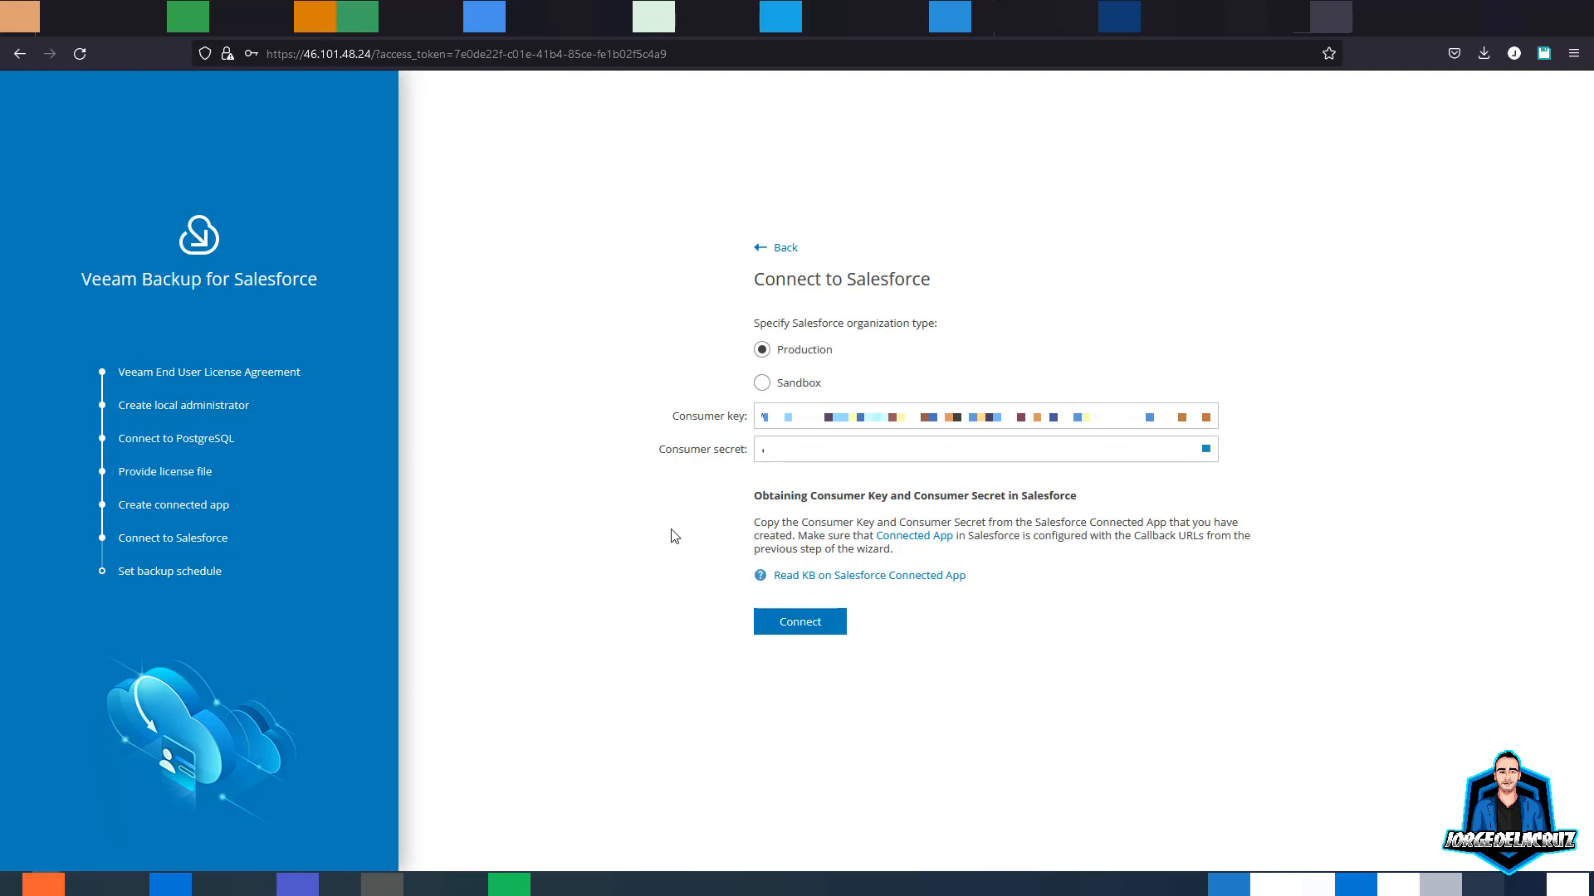
{"action": "left_click", "coordinate": [800, 629]}
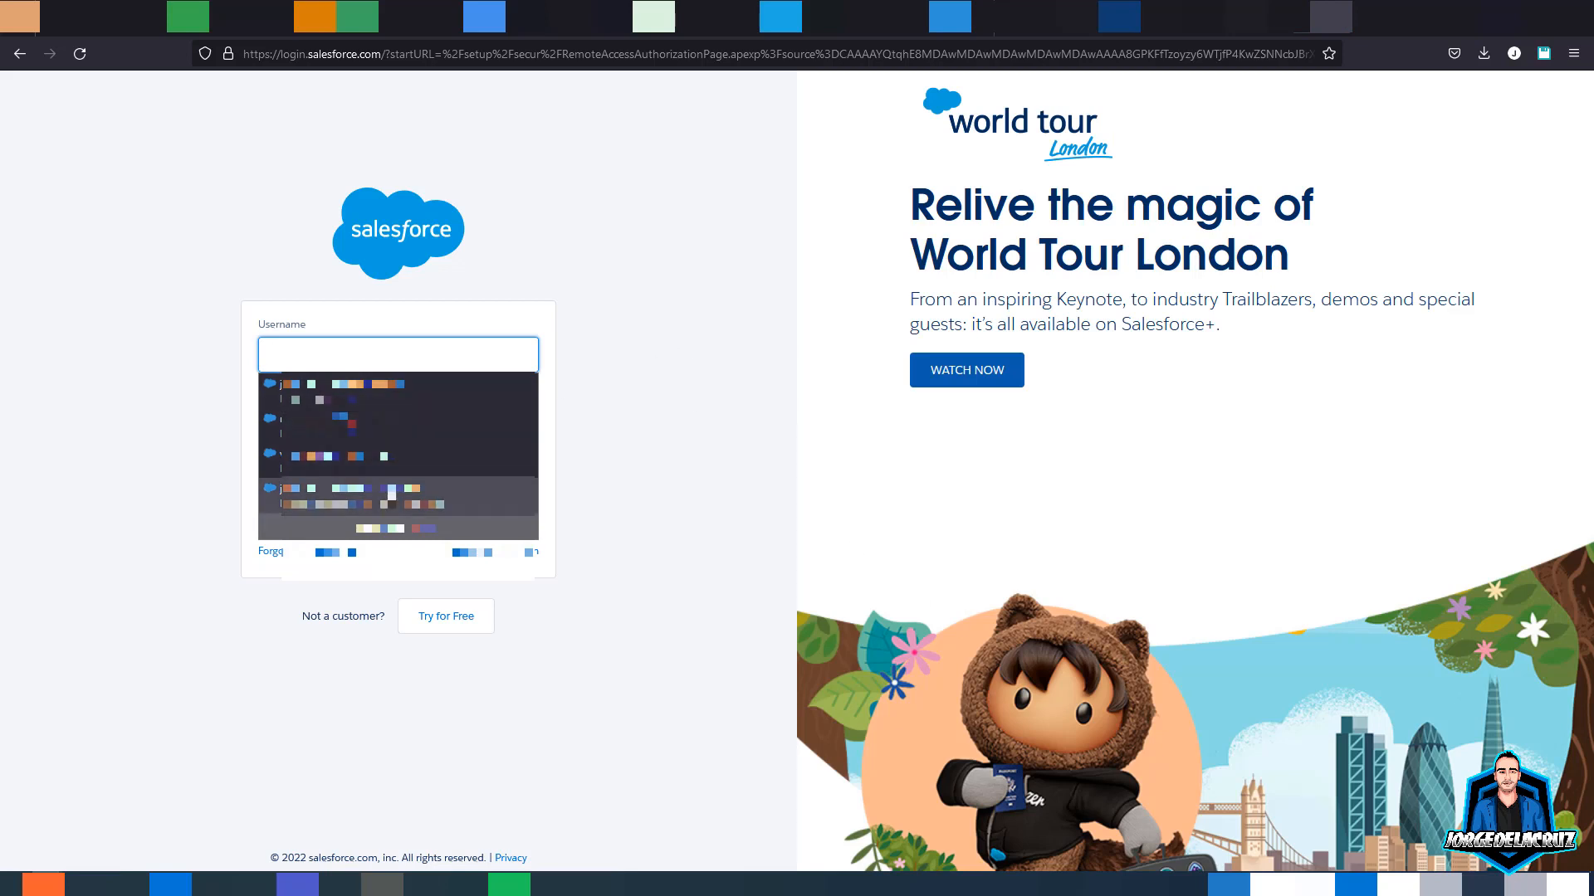
- Log in with the saved Salesforce account and allow Veeam Backup for Salesforce access
{"action": "left_click", "coordinate": [342, 495]}
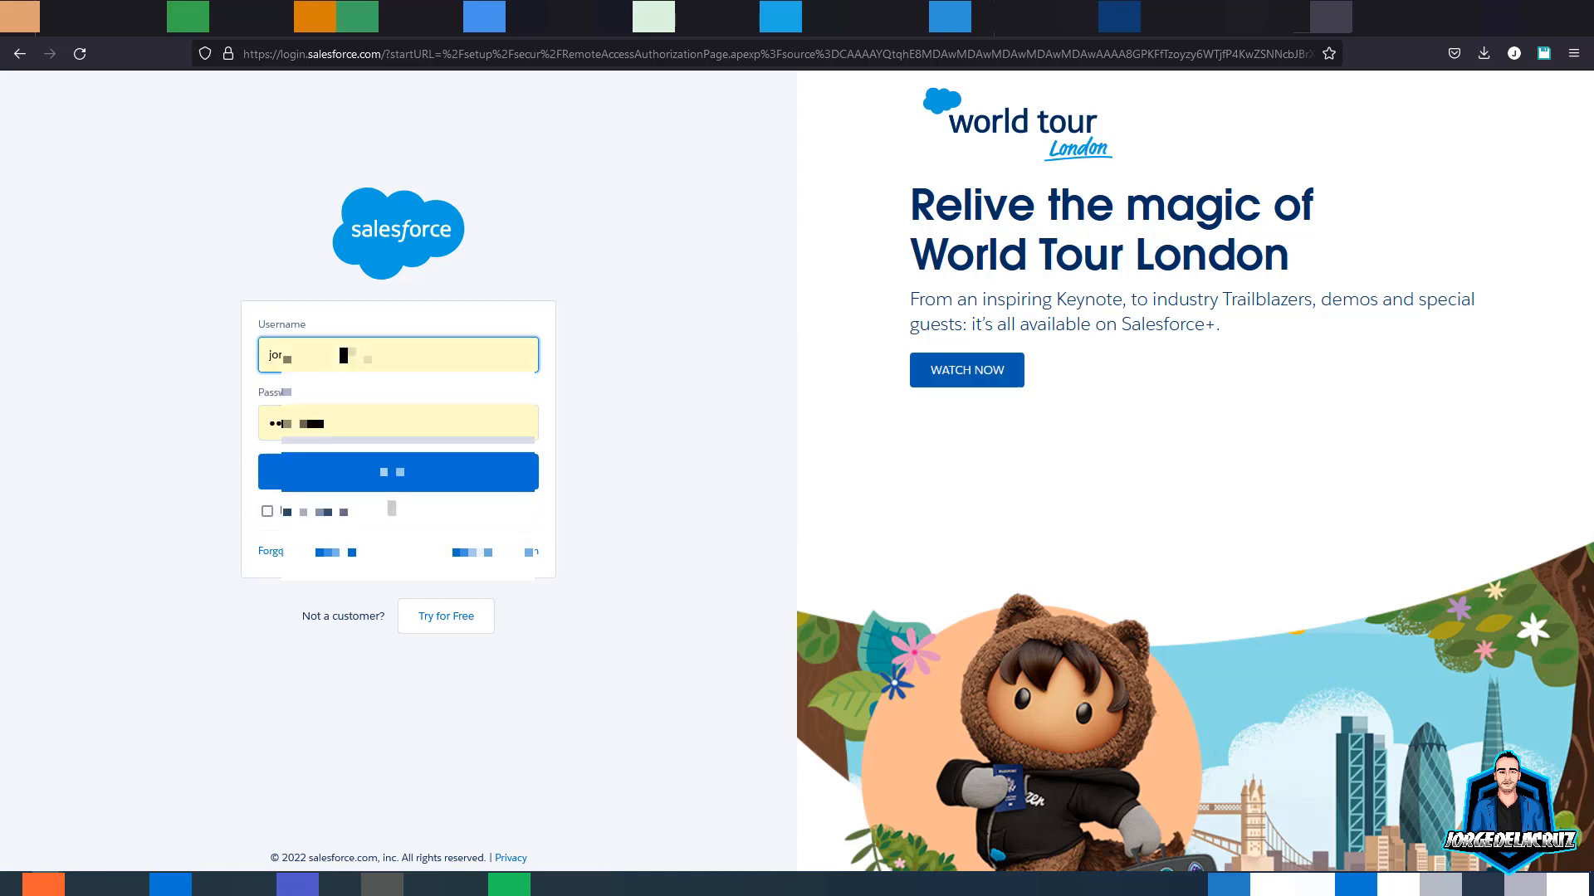
{"action": "left_click", "coordinate": [342, 470]}
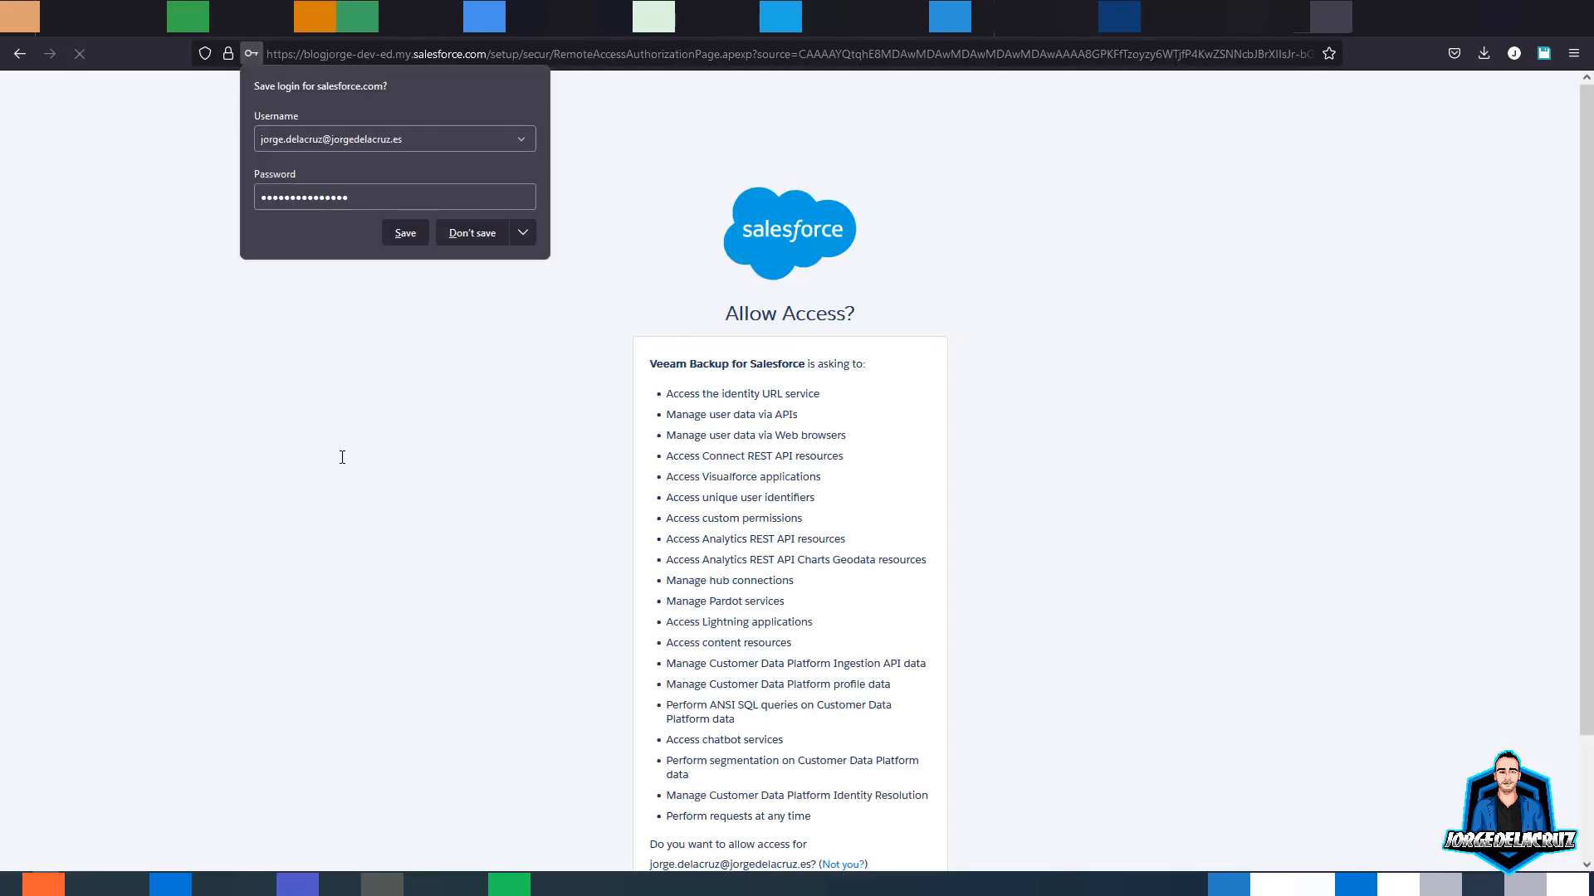
{"action": "left_click", "coordinate": [455, 241]}
{"action": "scroll", "coordinate": [779, 523], "scroll_direction": "down", "scroll_amount": 3}
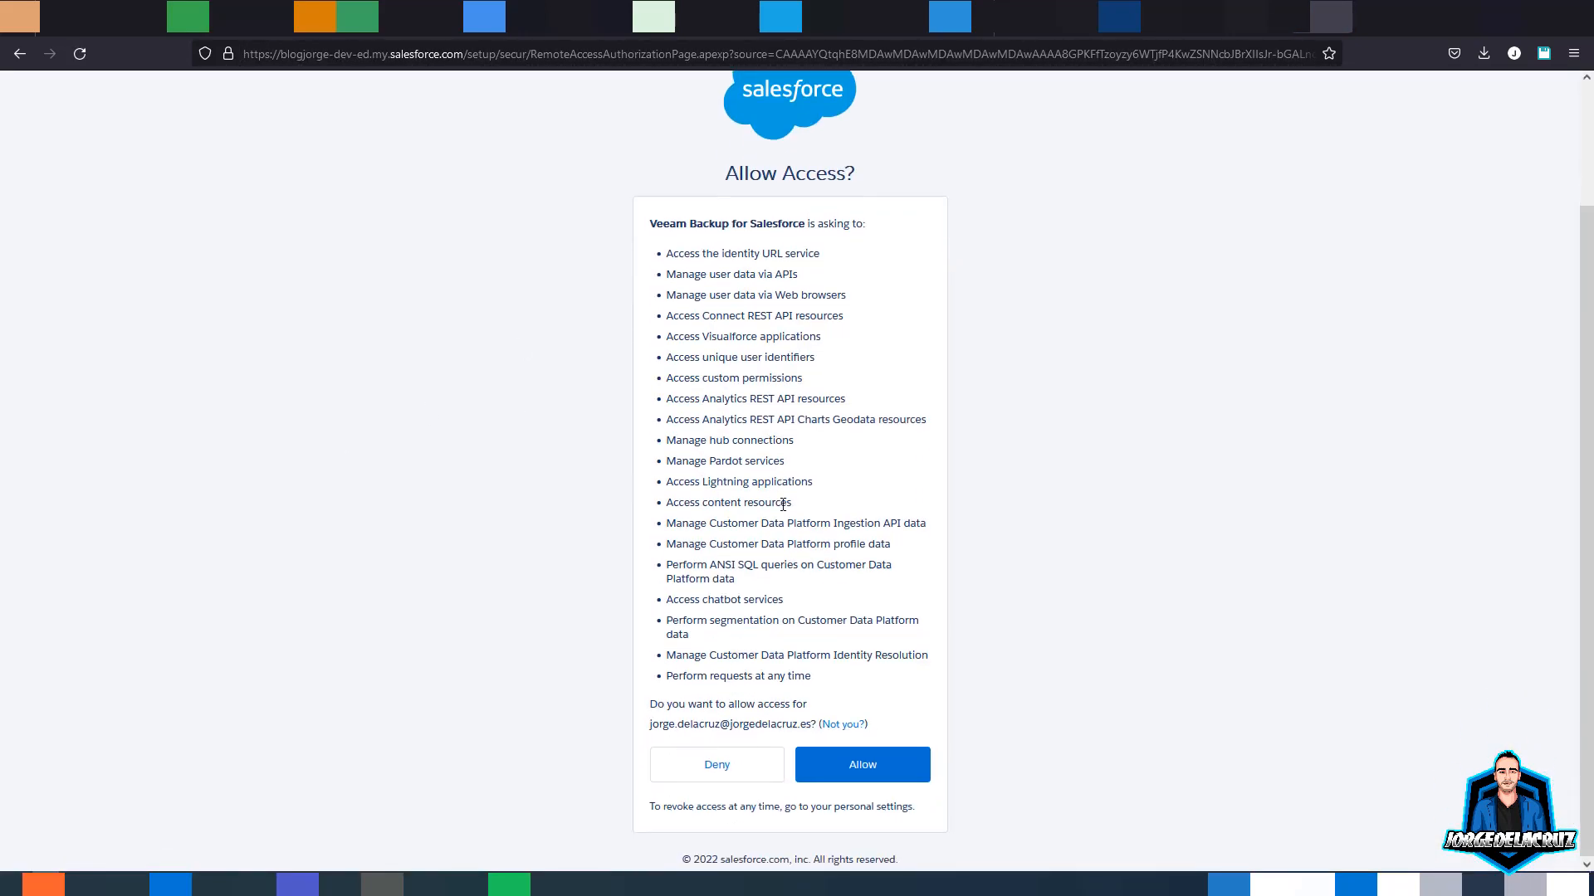
{"action": "left_click_drag", "start_coordinate": [652, 220], "coordinate": [793, 712]}
{"action": "left_click", "coordinate": [785, 700]}
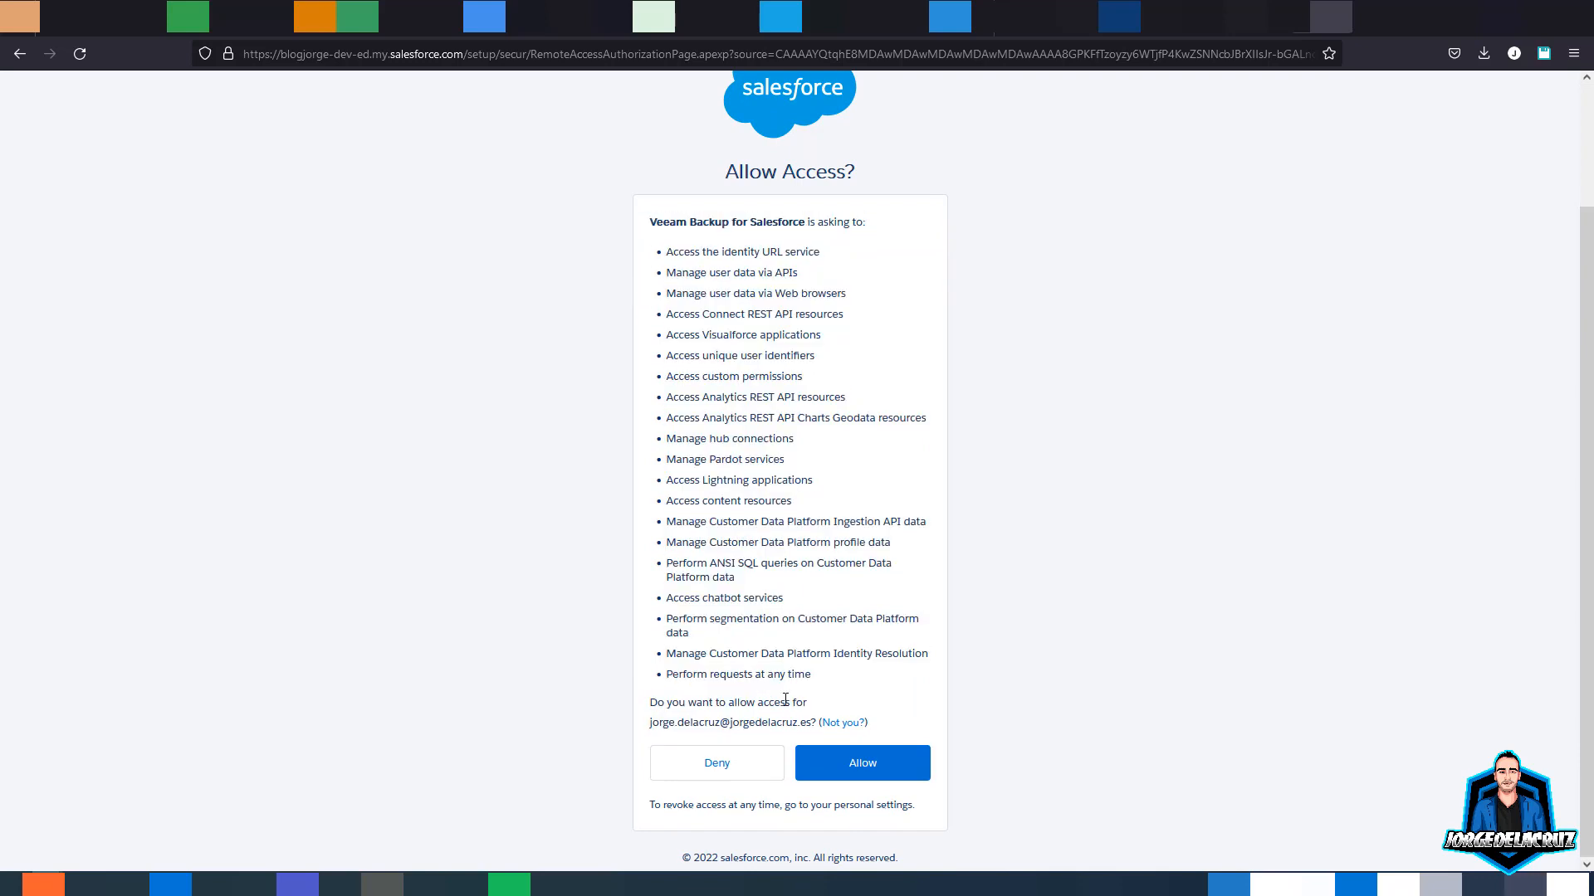
{"action": "left_click", "coordinate": [860, 764]}
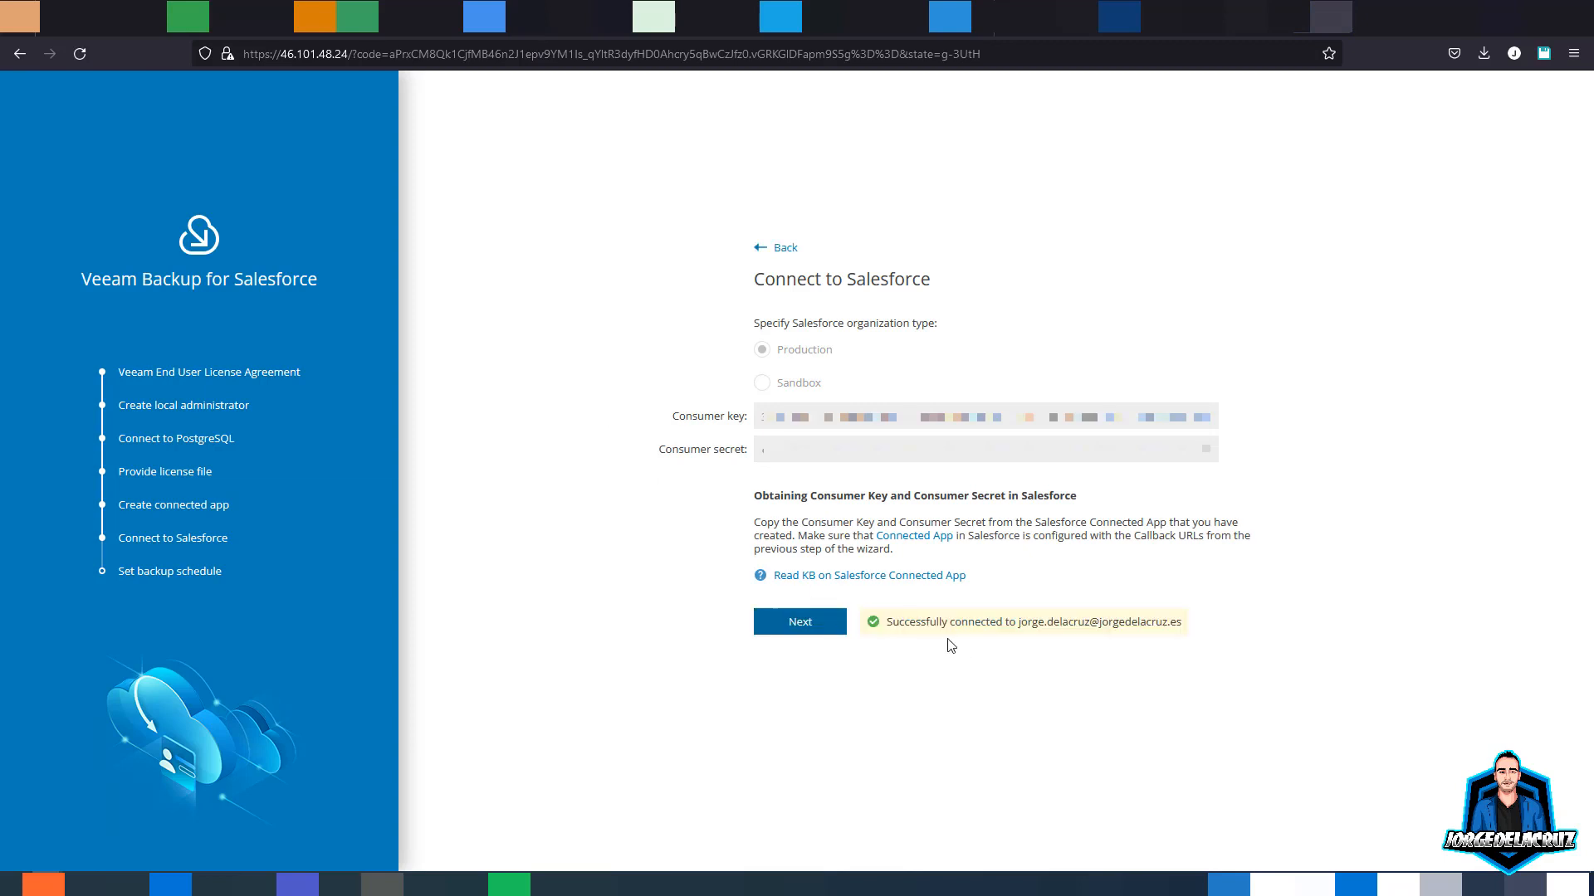
- Keep the Daily backup schedule and finish the initial setup
{"action": "left_click", "coordinate": [815, 627]}
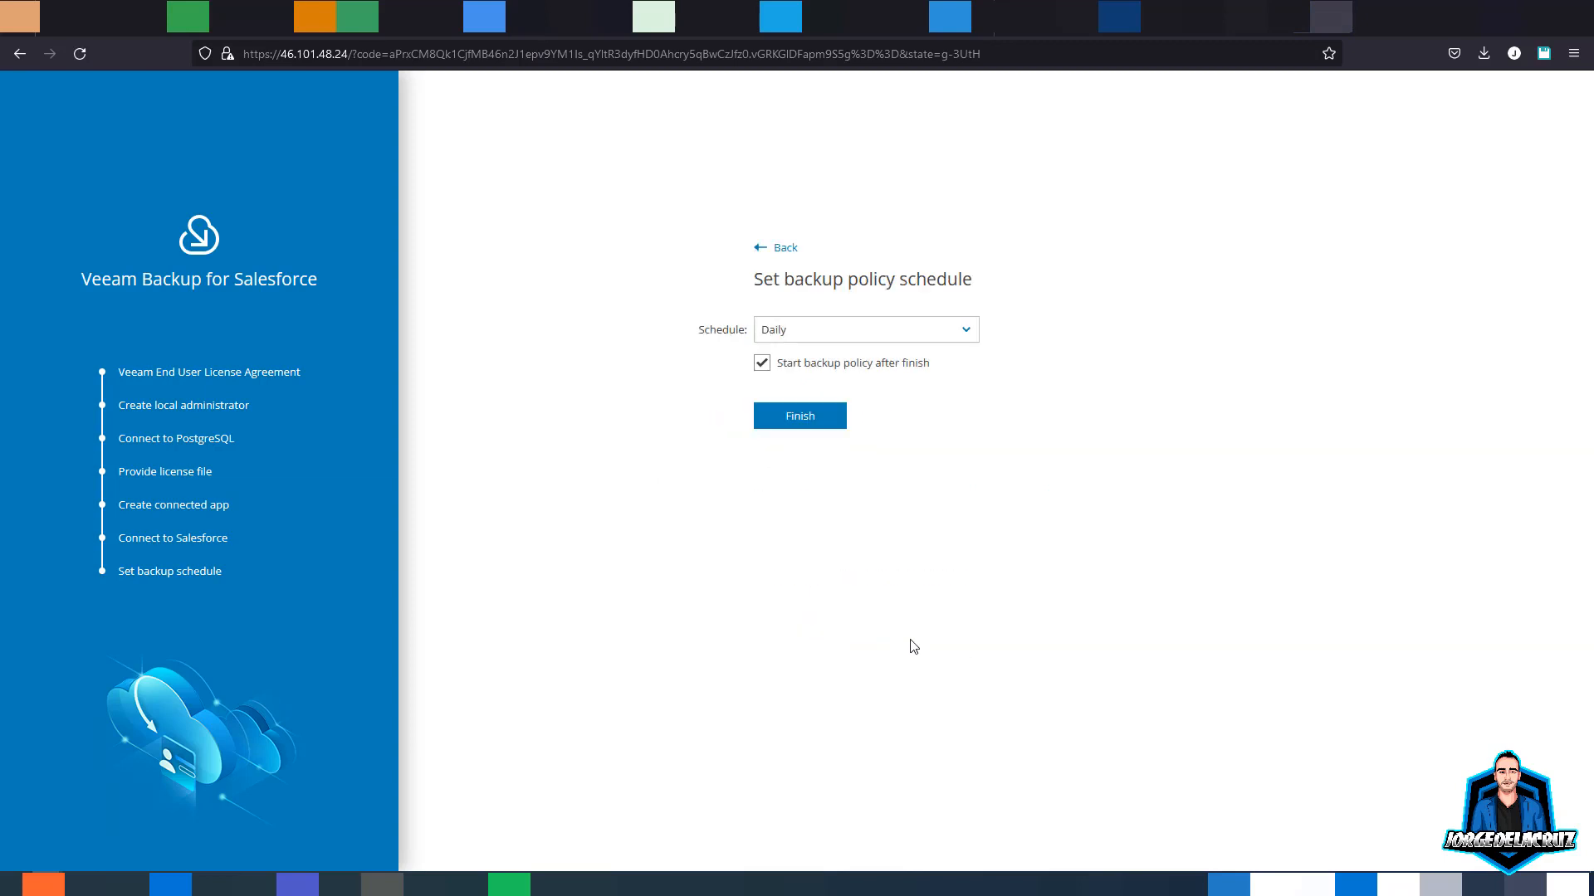
{"action": "left_click", "coordinate": [906, 332]}
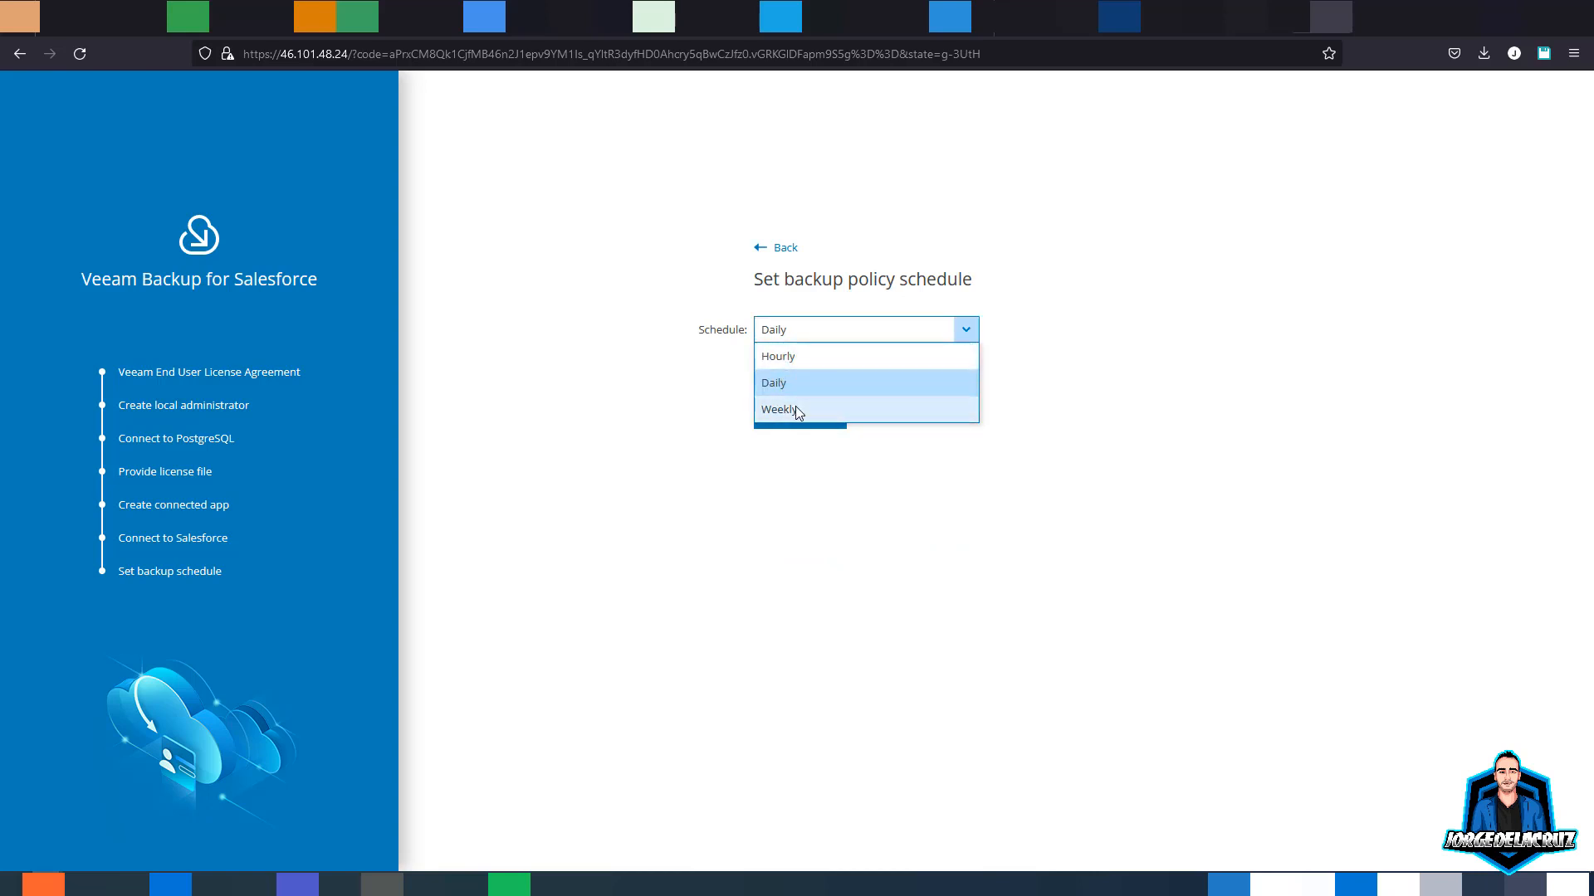
{"action": "left_click", "coordinate": [778, 385]}
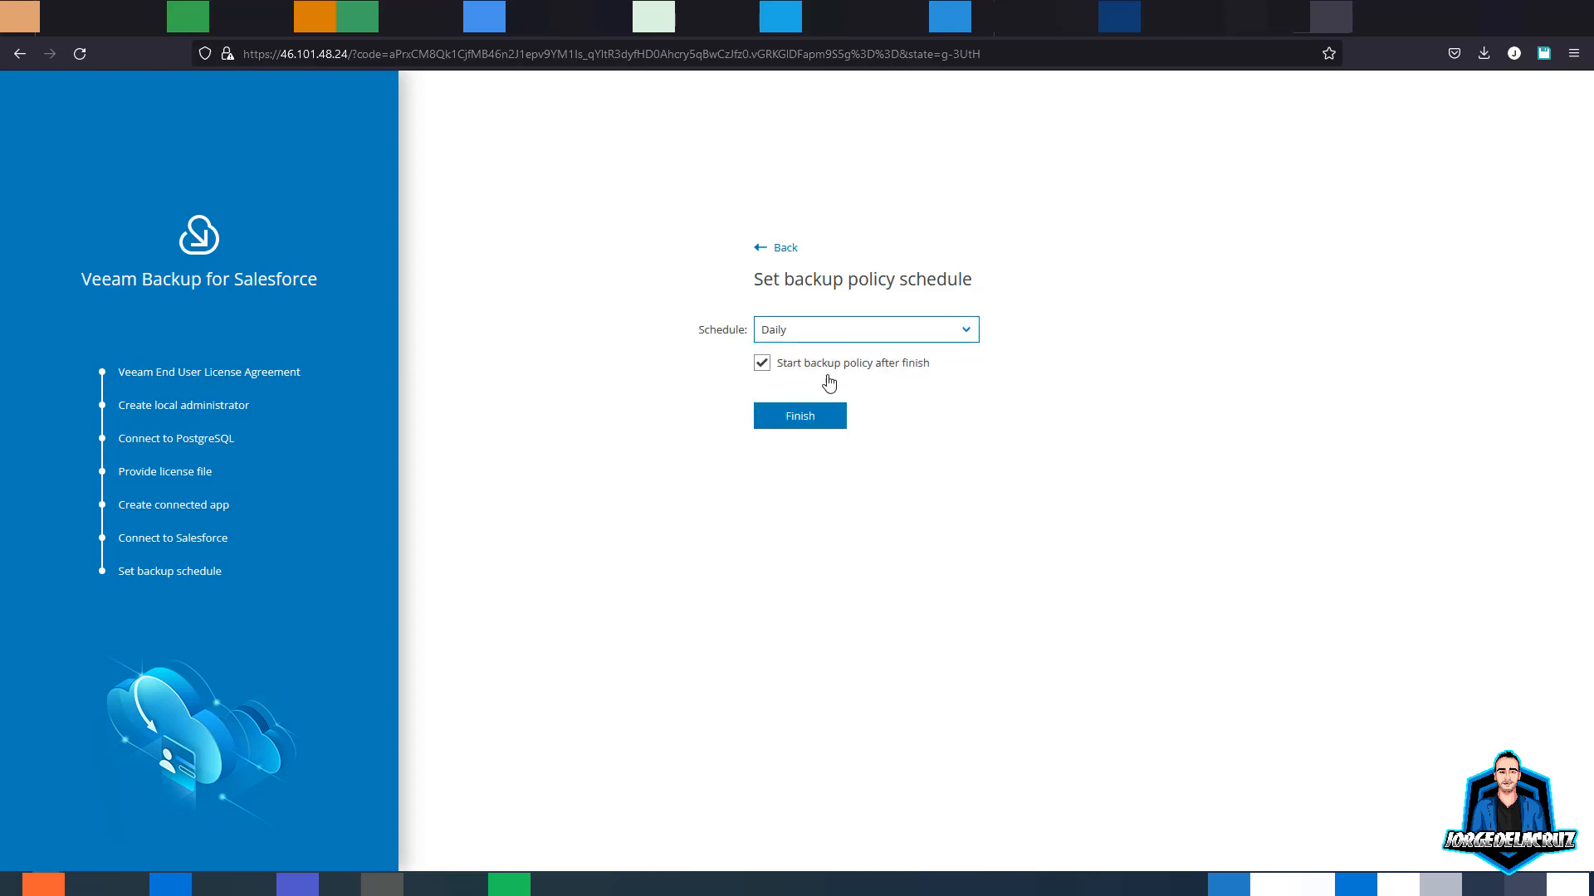
{"action": "left_click", "coordinate": [799, 416]}
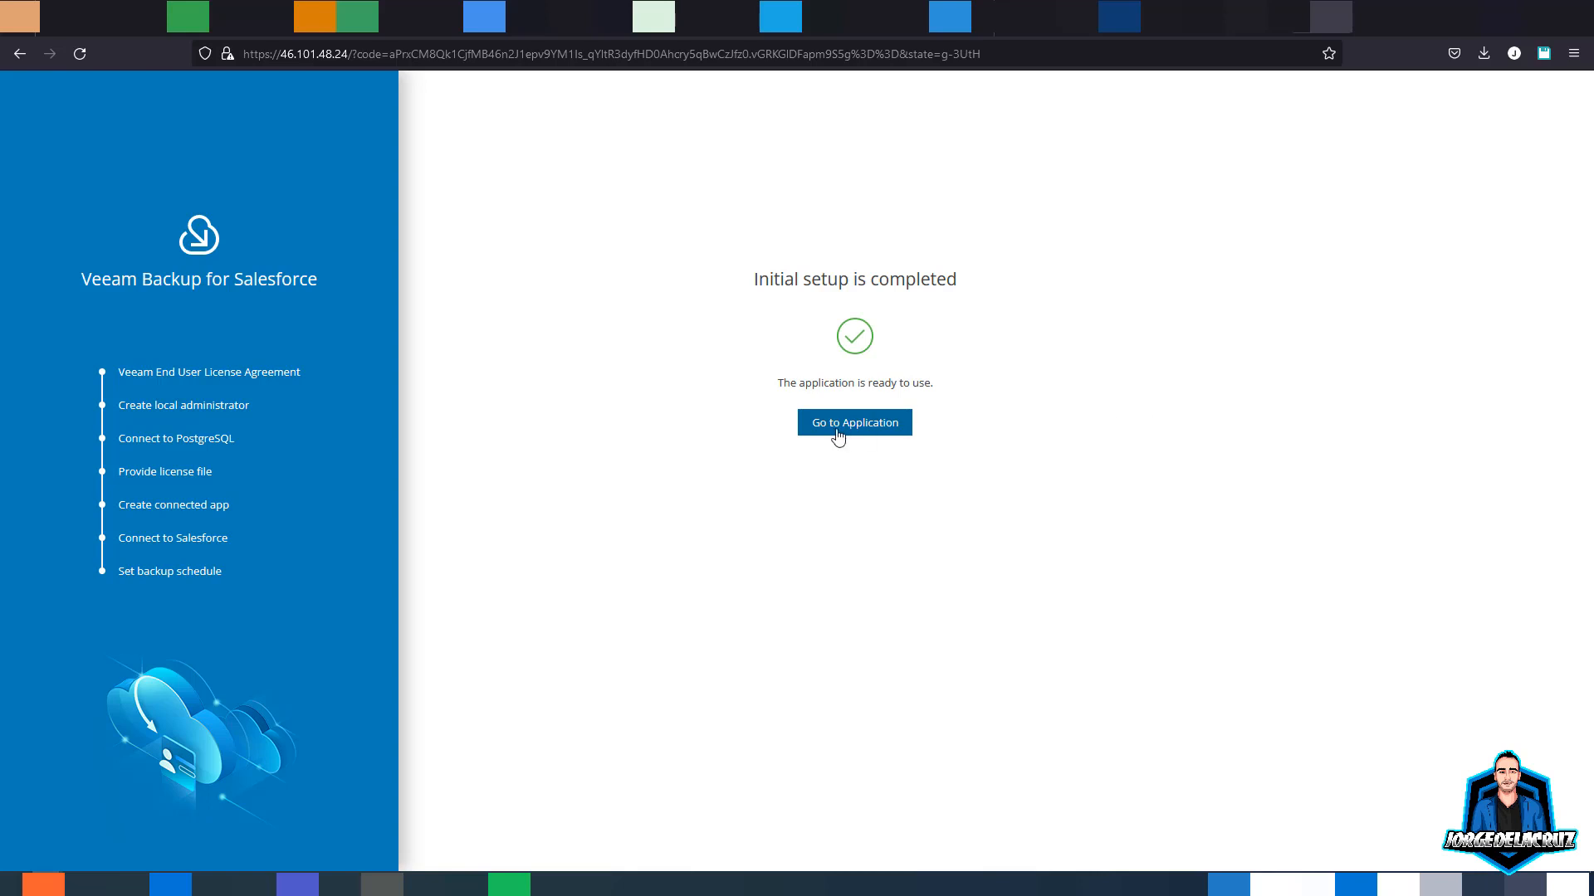
- Open the appliance web console, accepting the certificate warning risk
{"action": "left_click", "coordinate": [836, 433]}
{"action": "left_click", "coordinate": [1071, 553]}
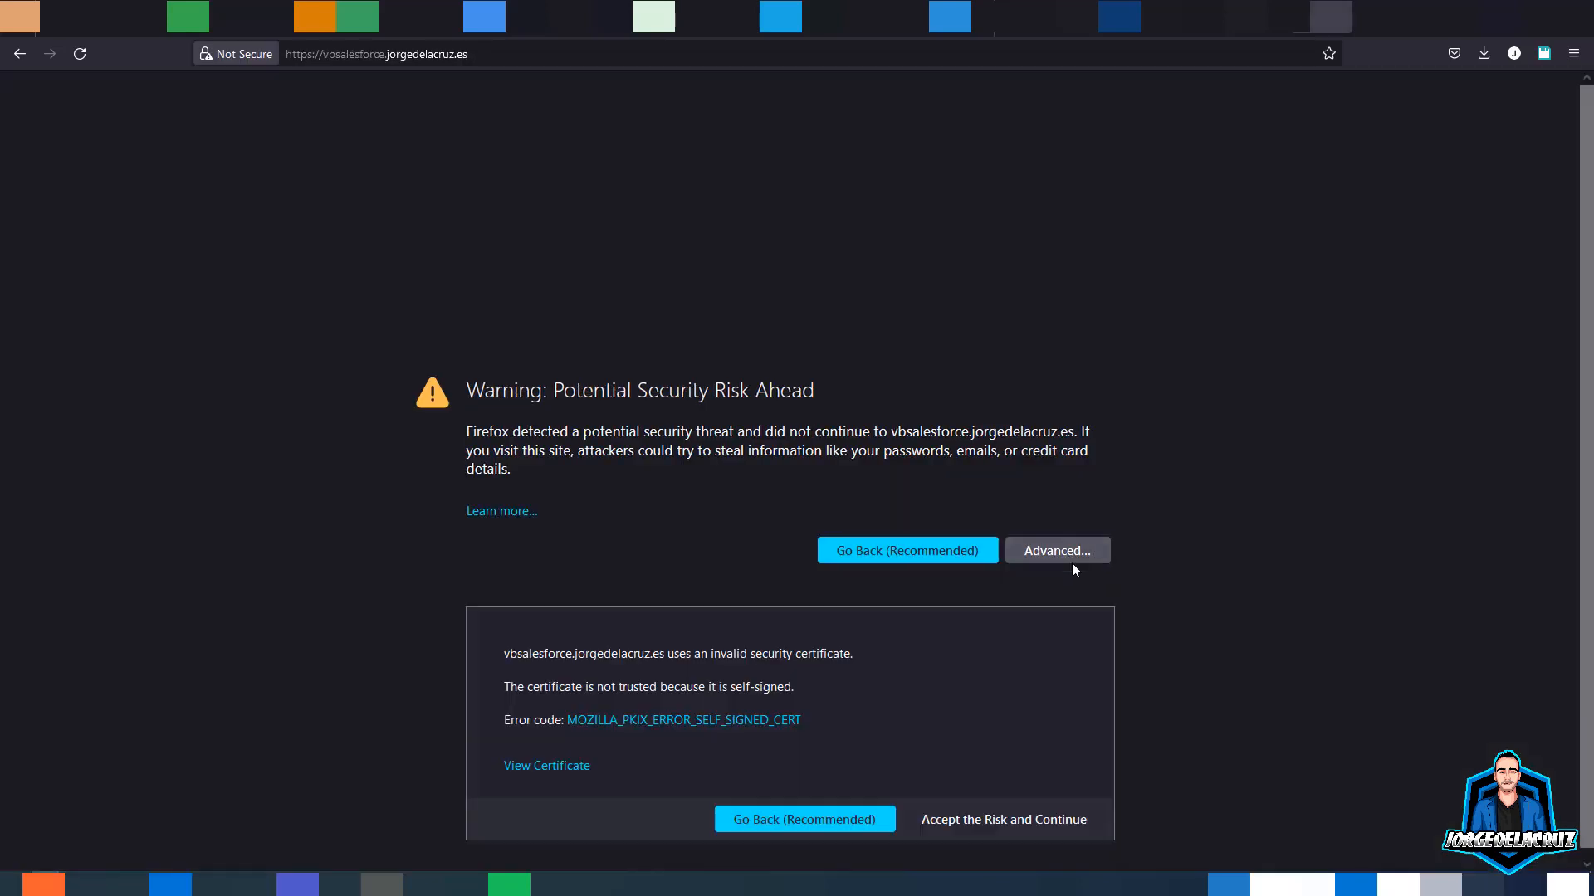
{"action": "left_click", "coordinate": [970, 819]}
- Sign in with the administrator credentials, save the login, and open backup-policy-451's in-progress sessions
{"action": "left_click", "coordinate": [694, 381]}
{"action": "type", "text": "admin"}
{"action": "key", "text": "Tab"}
{"action": "type", "text": "••••••"}
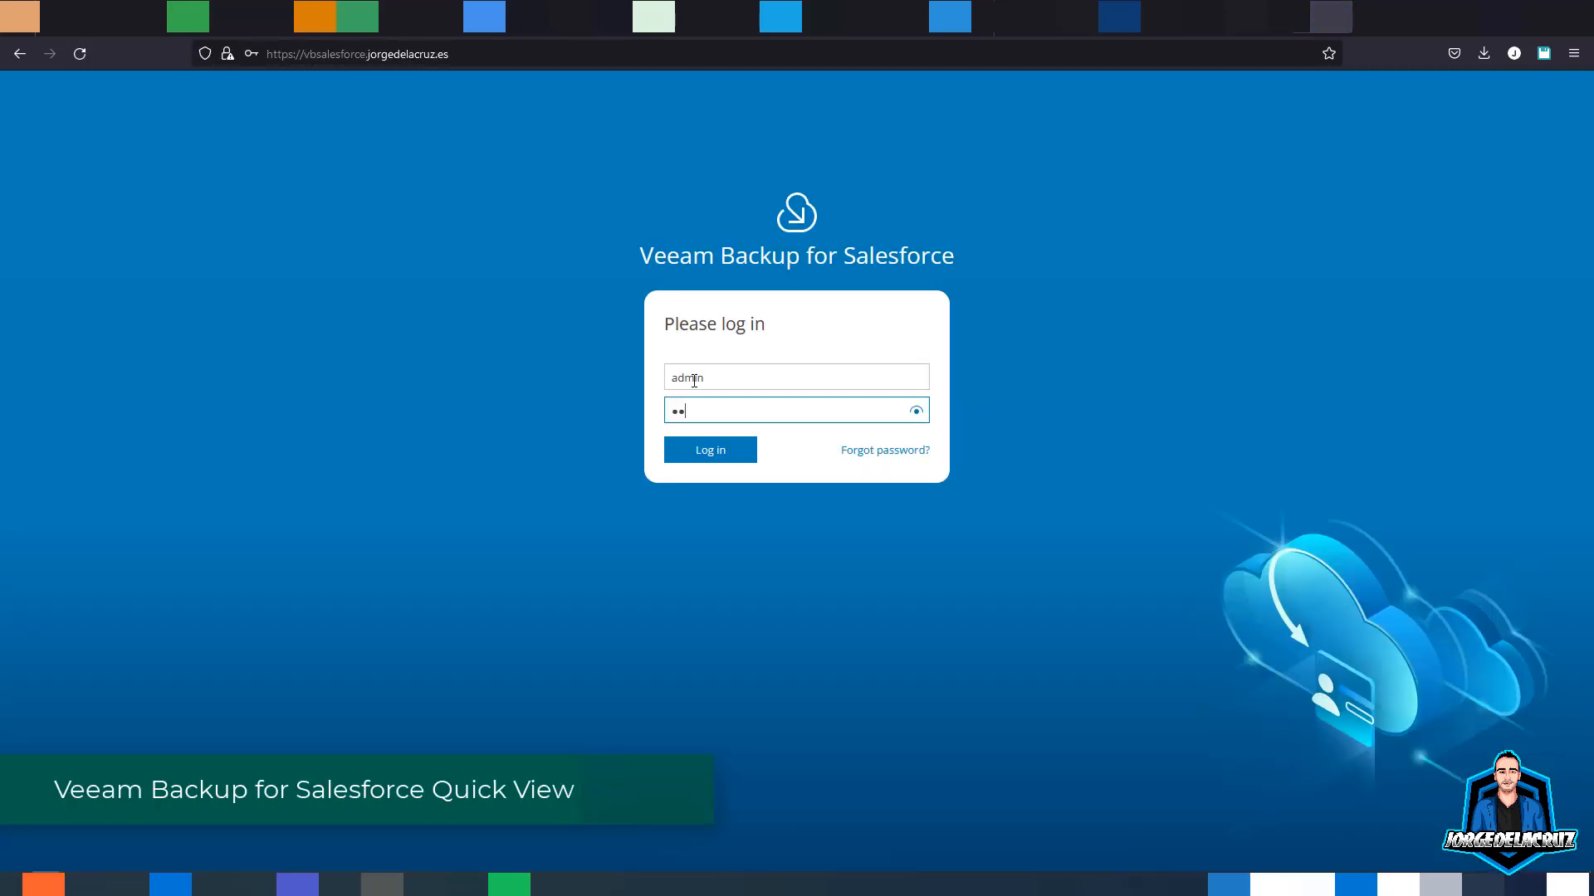
{"action": "key", "text": "Return"}
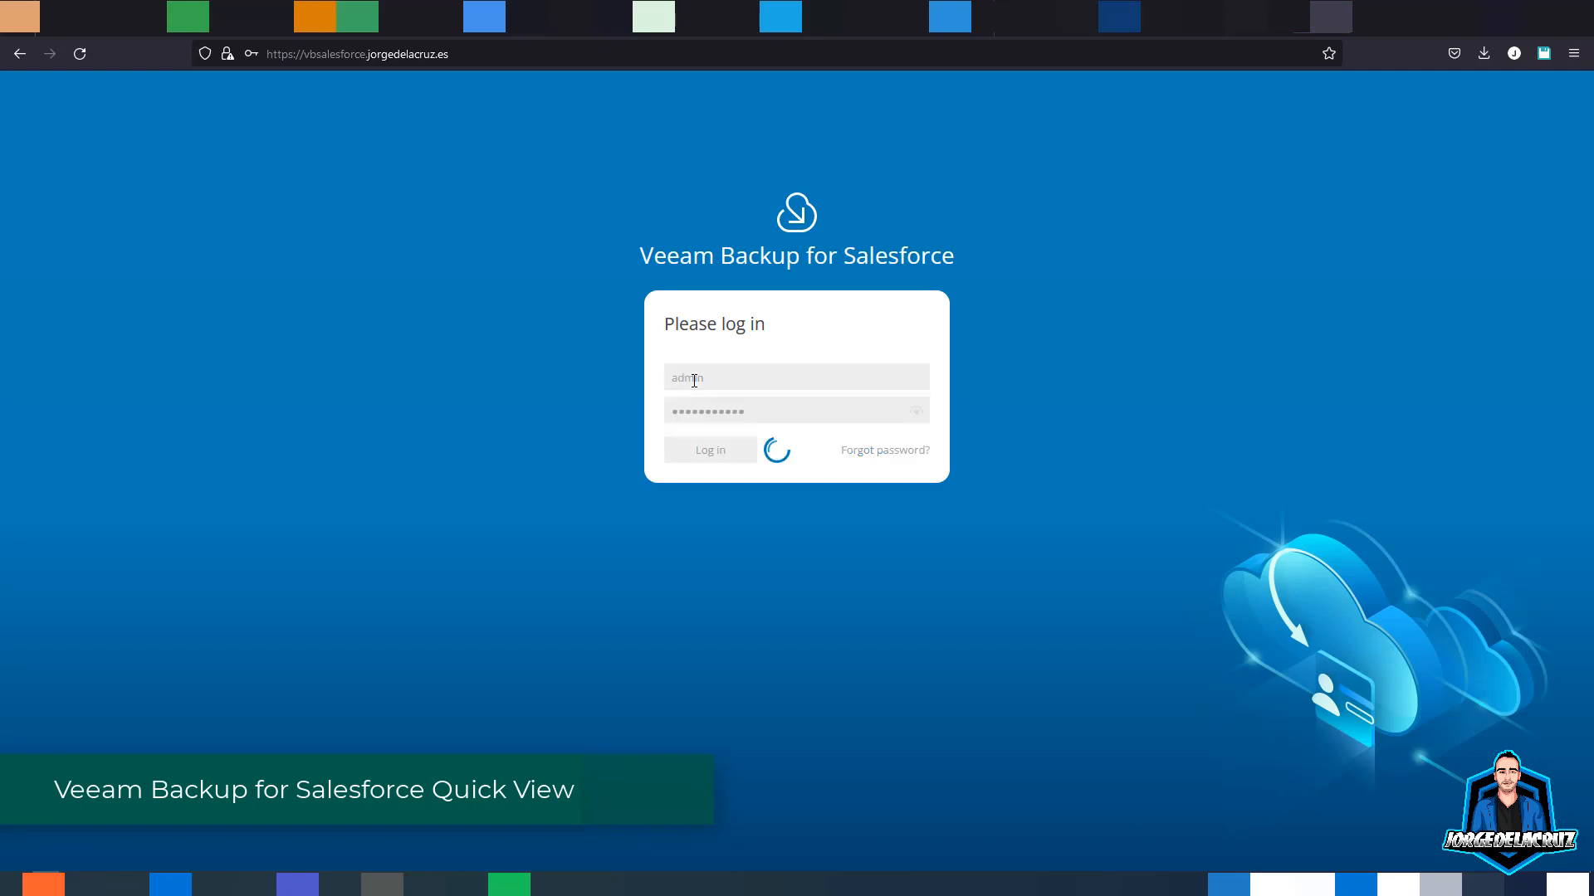
{"action": "left_click", "coordinate": [407, 232]}
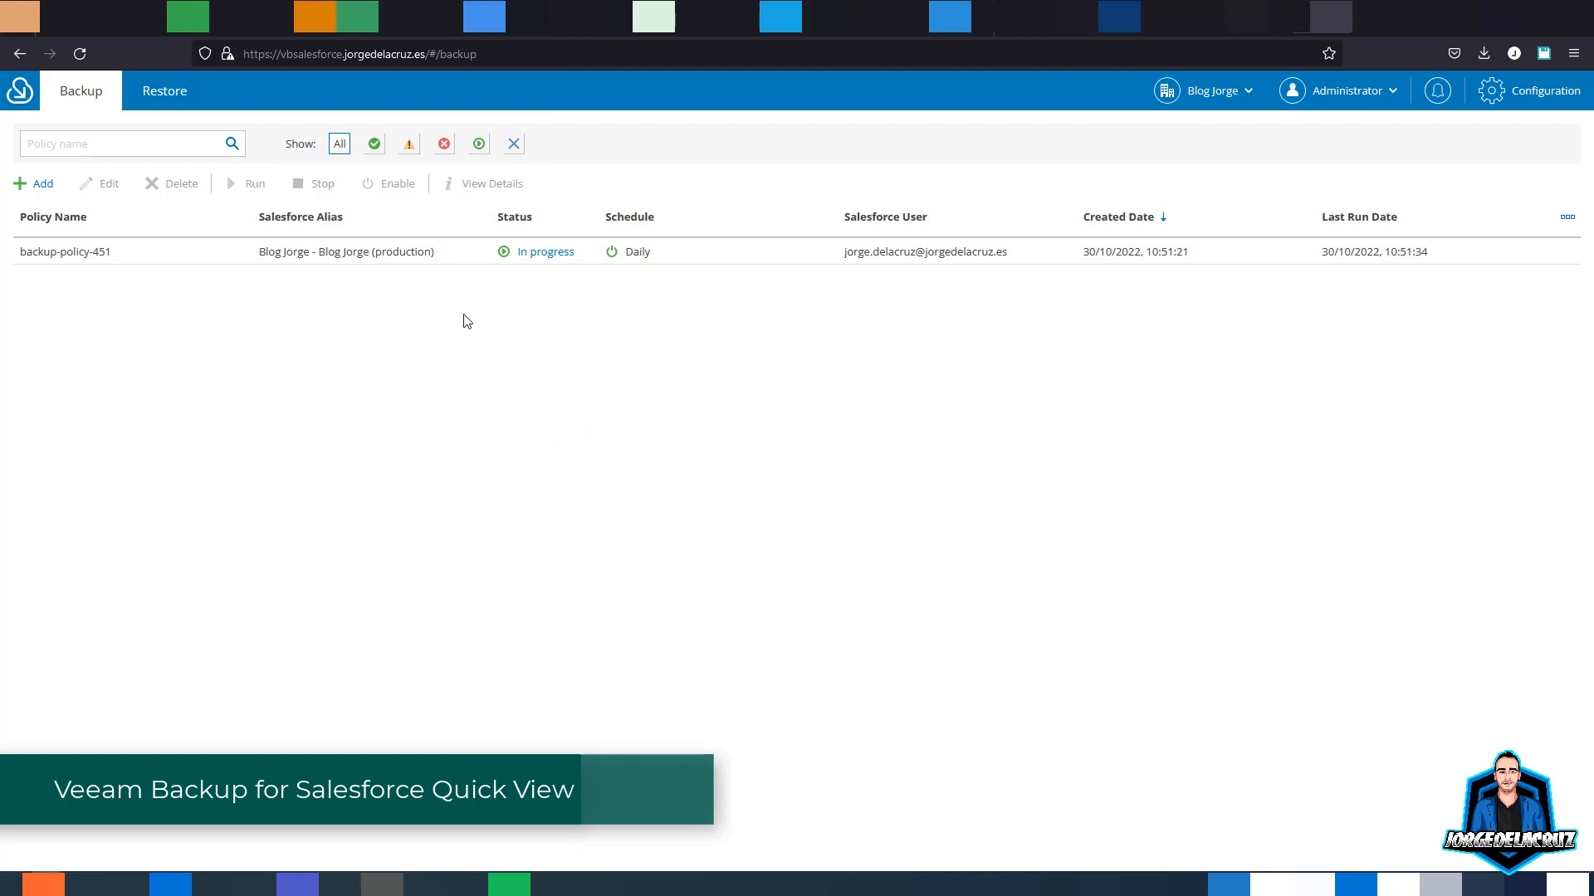
{"action": "left_click", "coordinate": [546, 254]}
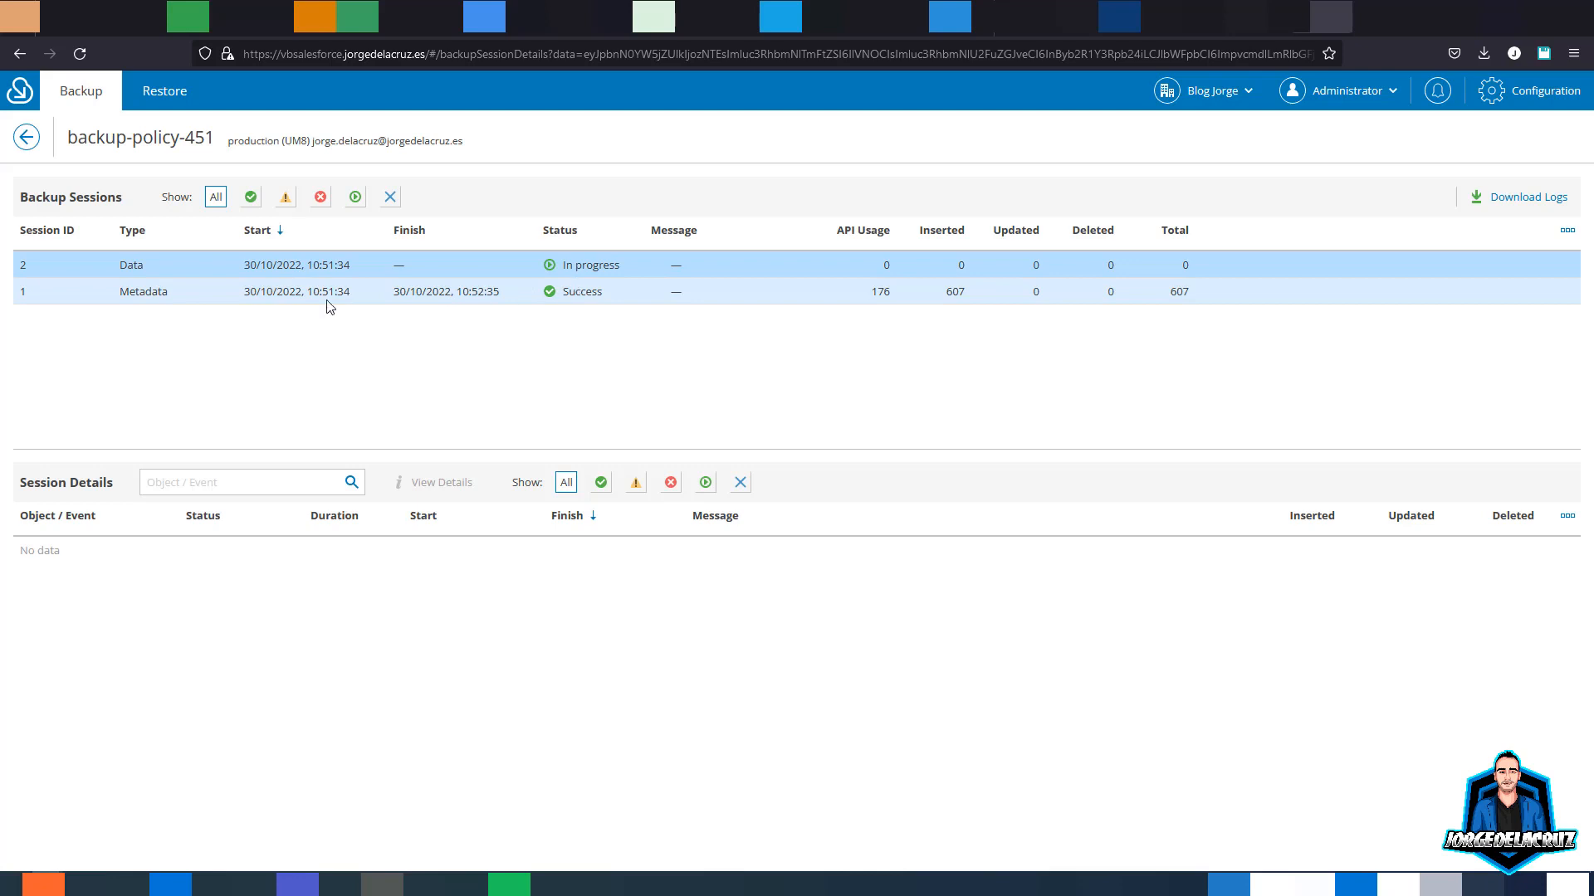
- Inspect the completed Metadata session and the in-progress Data session details
{"action": "left_click", "coordinate": [327, 299]}
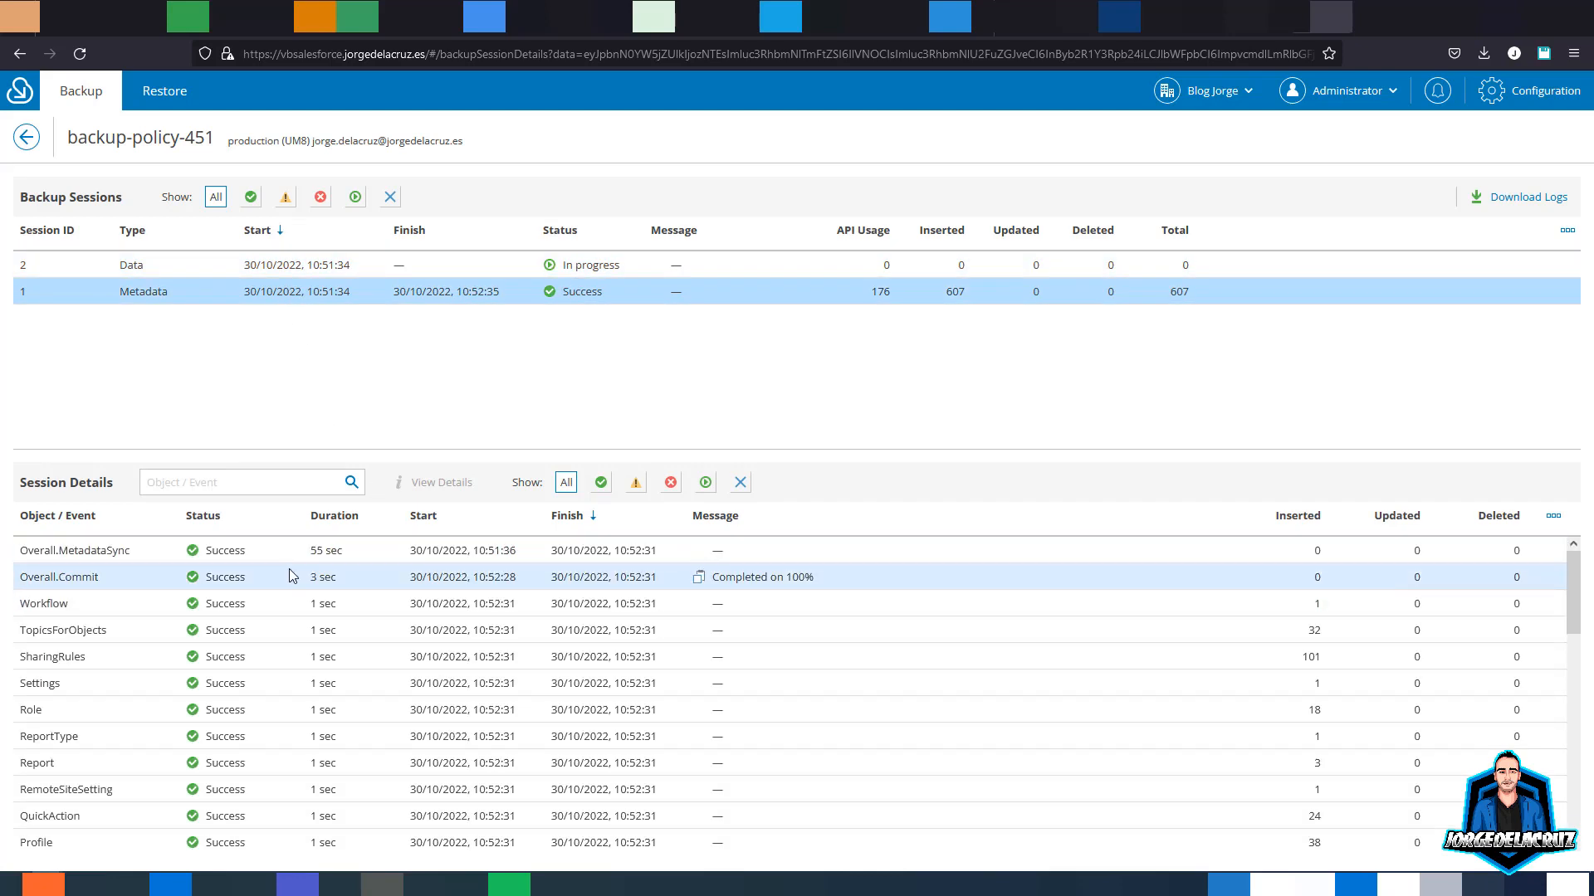
{"action": "scroll", "coordinate": [288, 569], "scroll_direction": "down", "scroll_amount": 15}
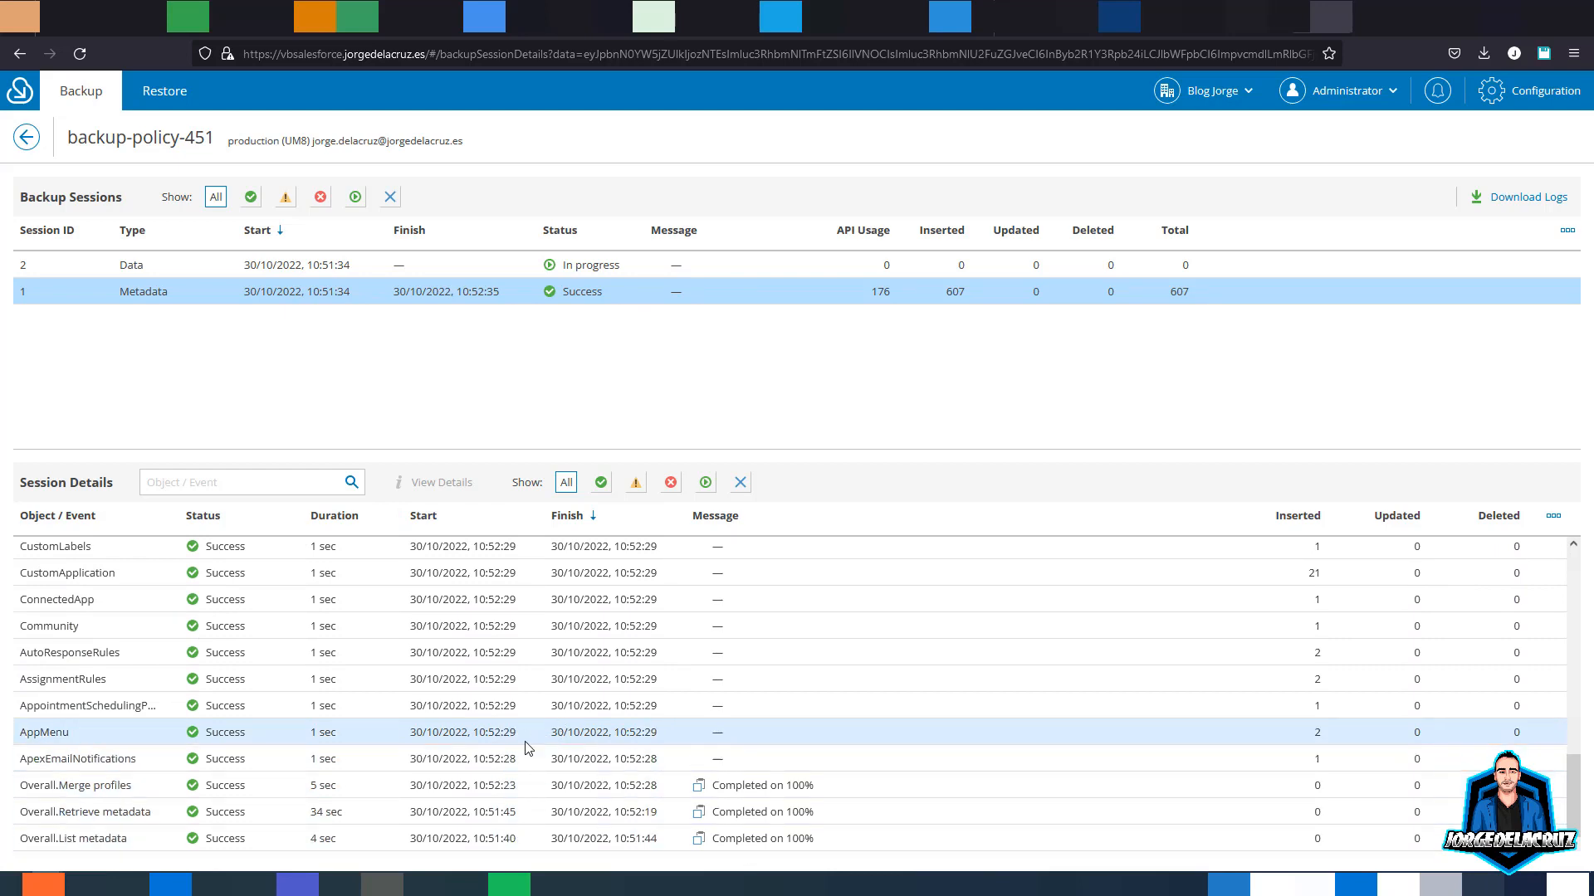
{"action": "scroll", "coordinate": [525, 748], "scroll_direction": "up", "scroll_amount": 15}
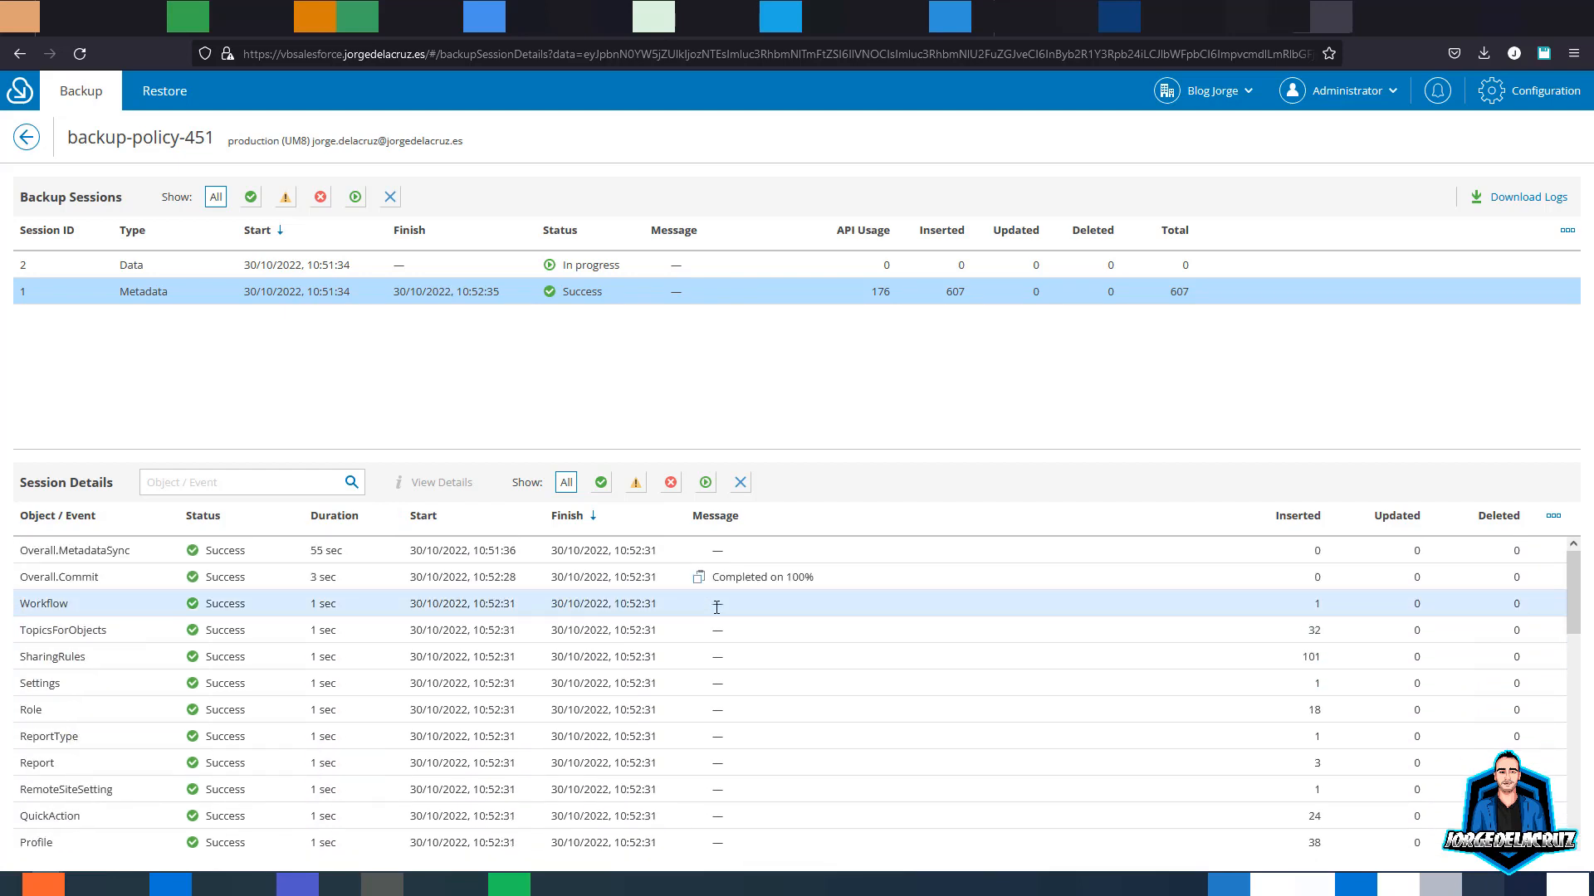
{"action": "left_click", "coordinate": [596, 265]}
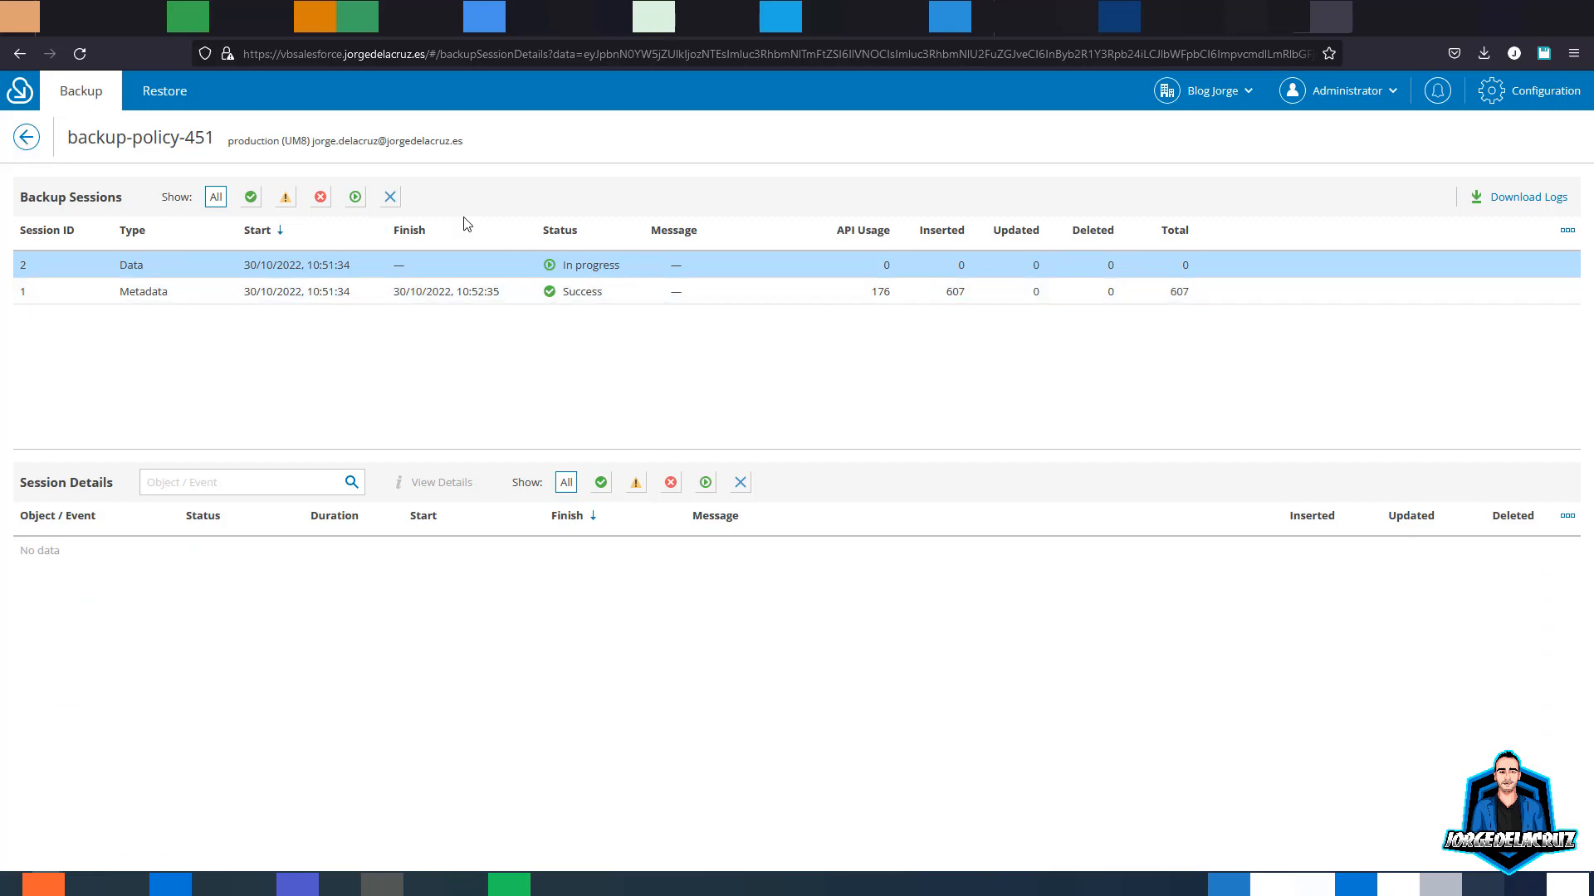
- Return to backup-policy-451, check the company, account and notification menus, and open Configuration
{"action": "left_click", "coordinate": [26, 143]}
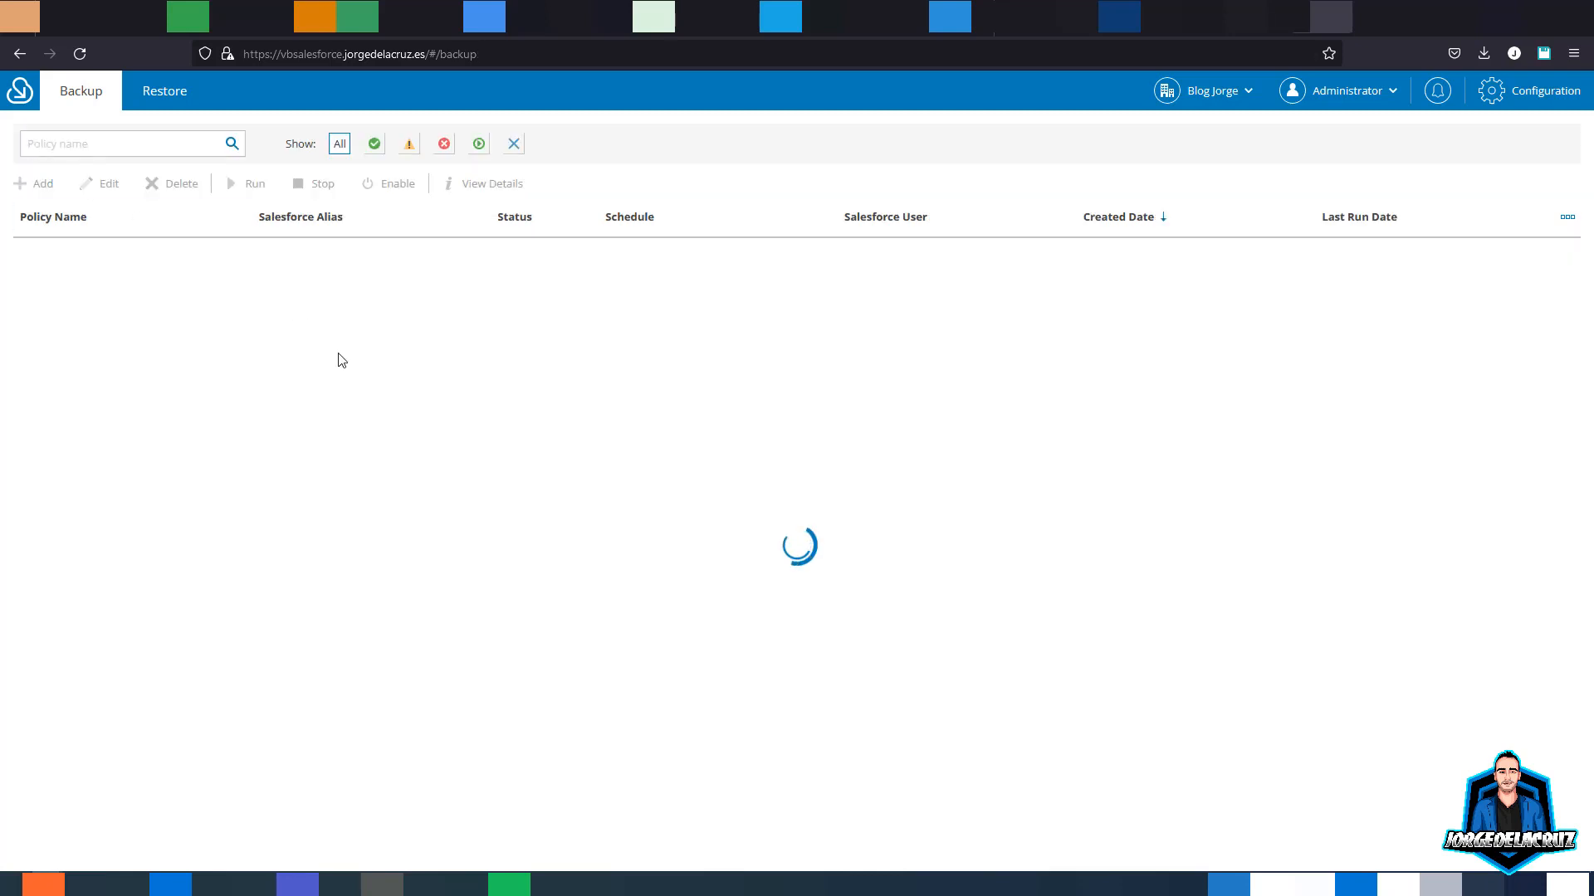
{"action": "left_click", "coordinate": [644, 252]}
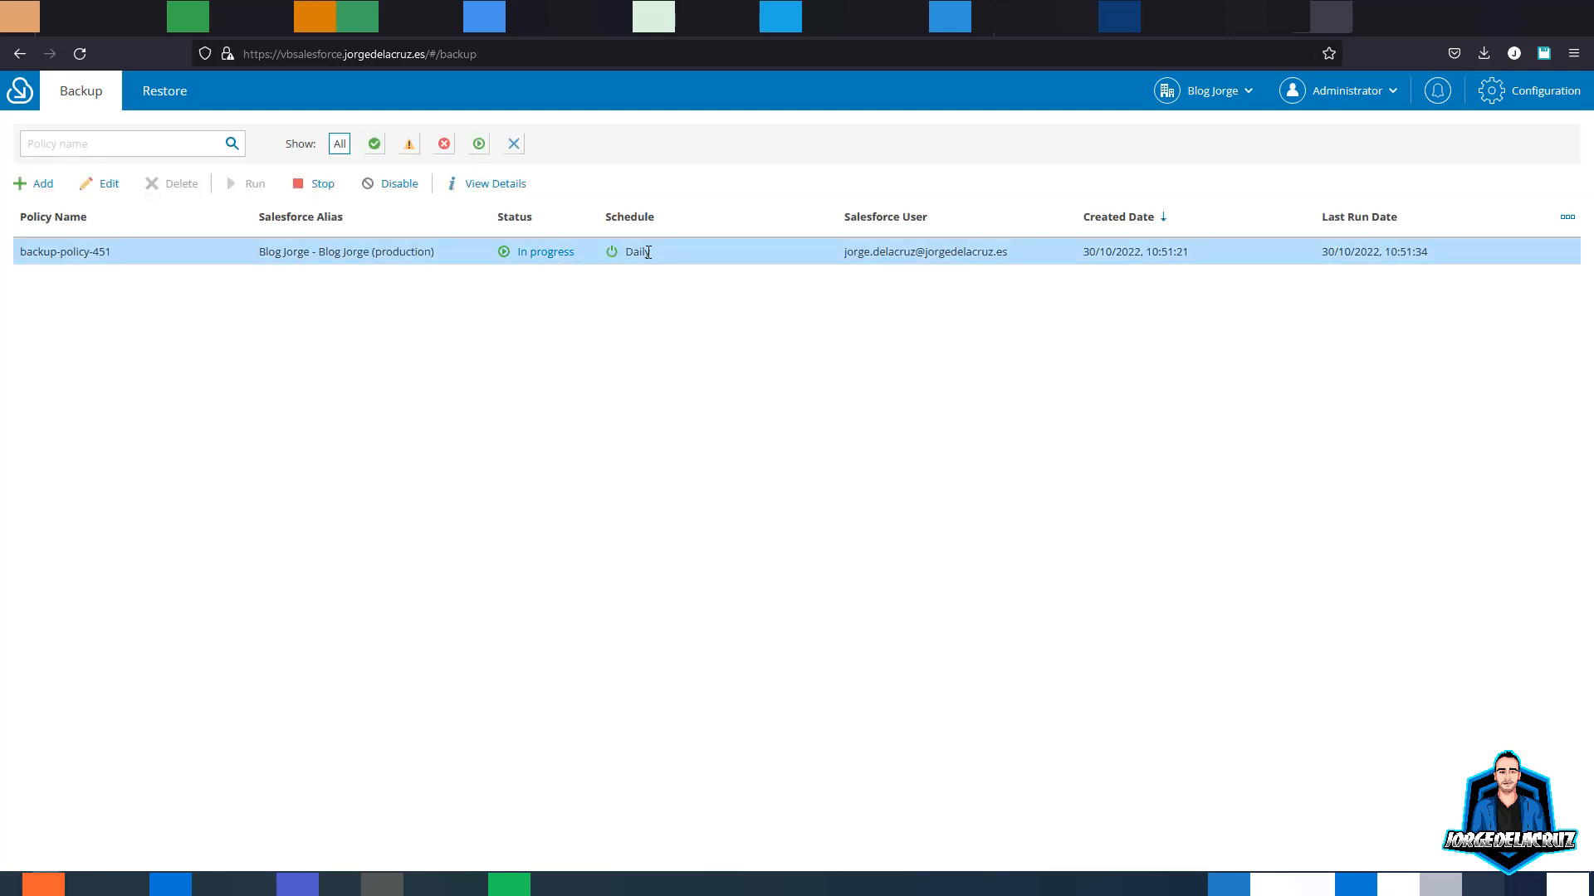
{"action": "left_click", "coordinate": [1245, 95]}
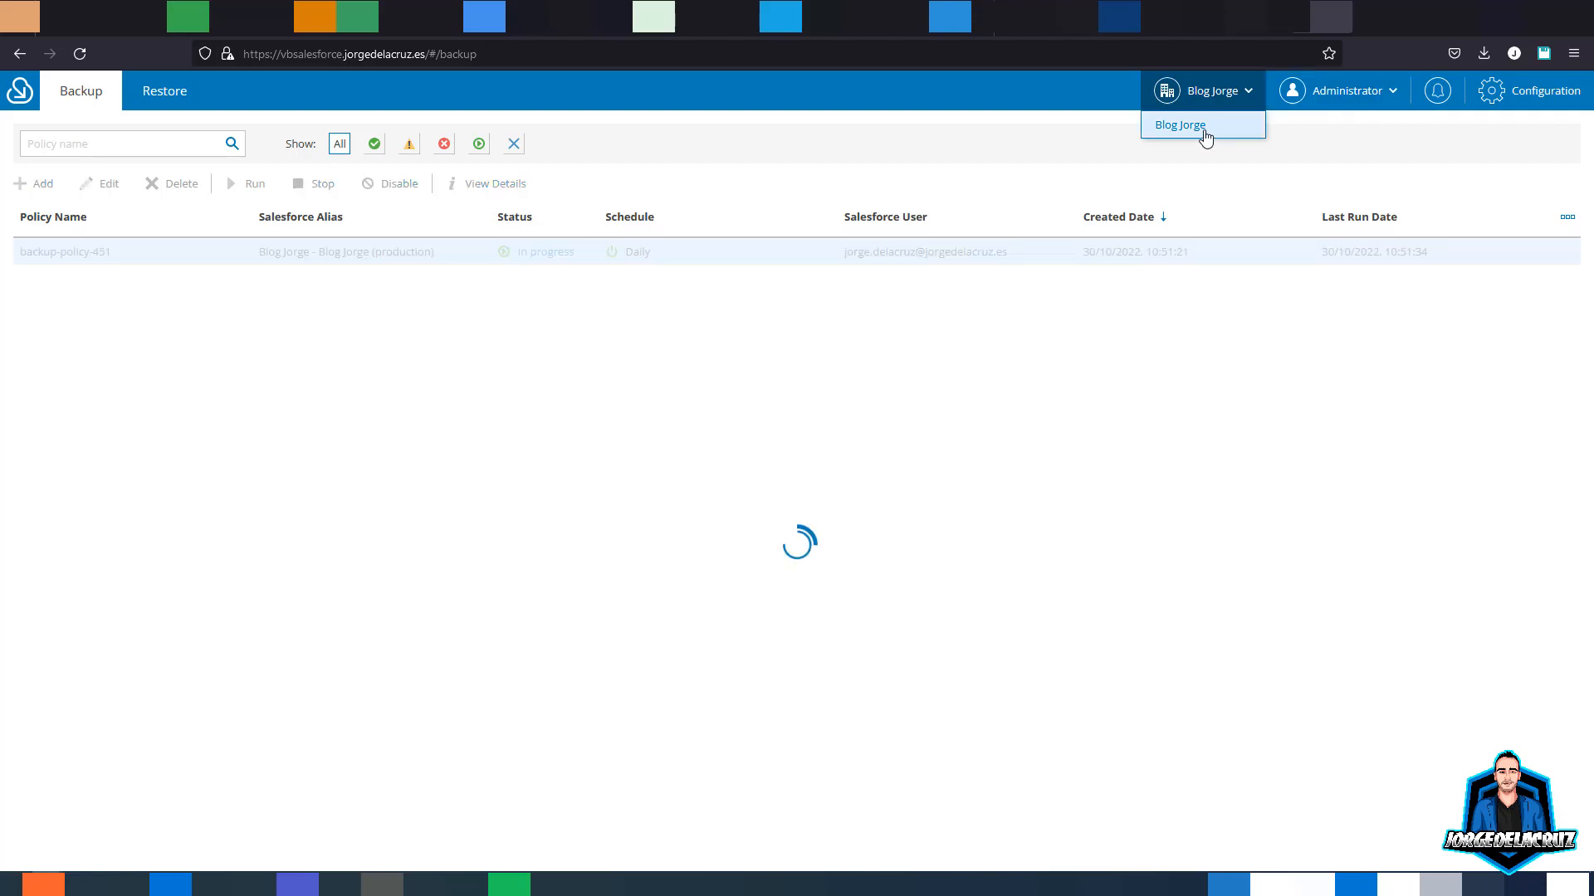
{"action": "left_click", "coordinate": [854, 324]}
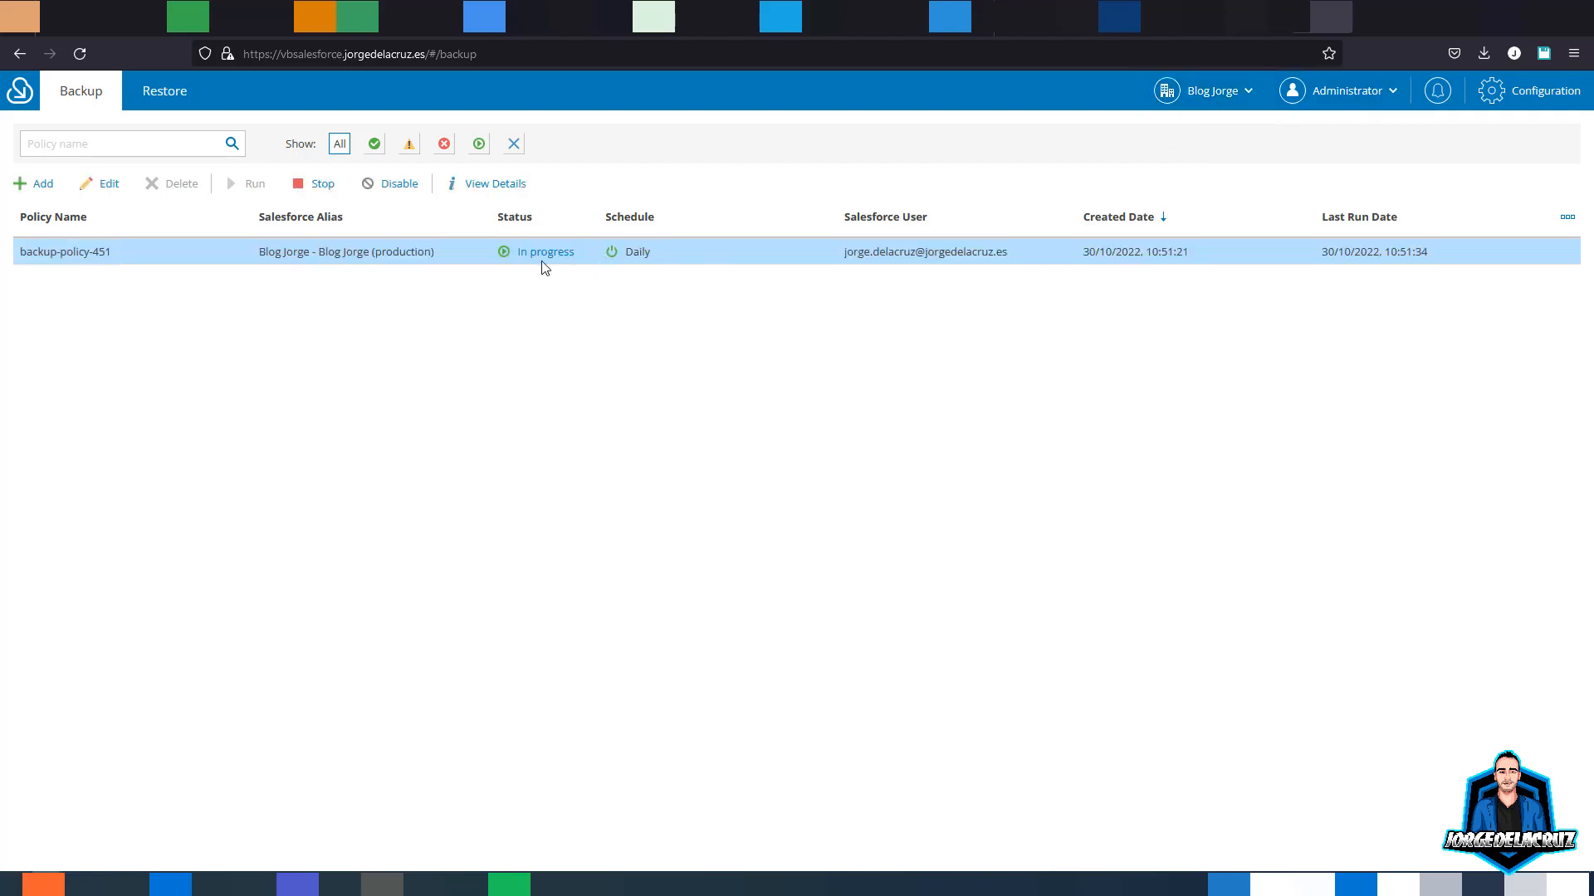
{"action": "left_click", "coordinate": [1333, 96]}
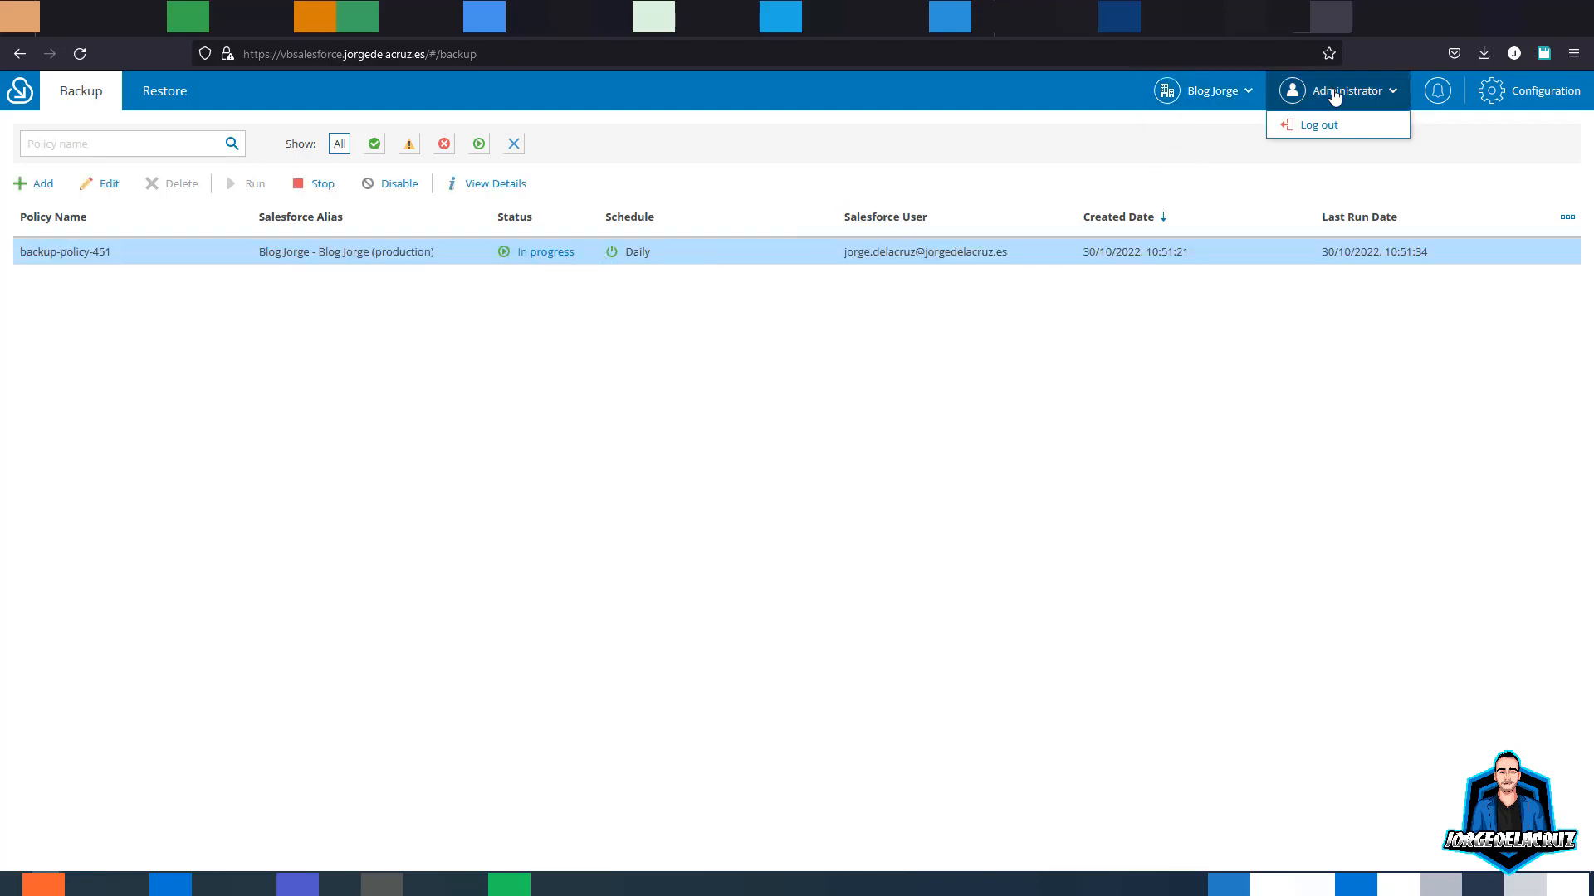
{"action": "left_click", "coordinate": [1445, 95]}
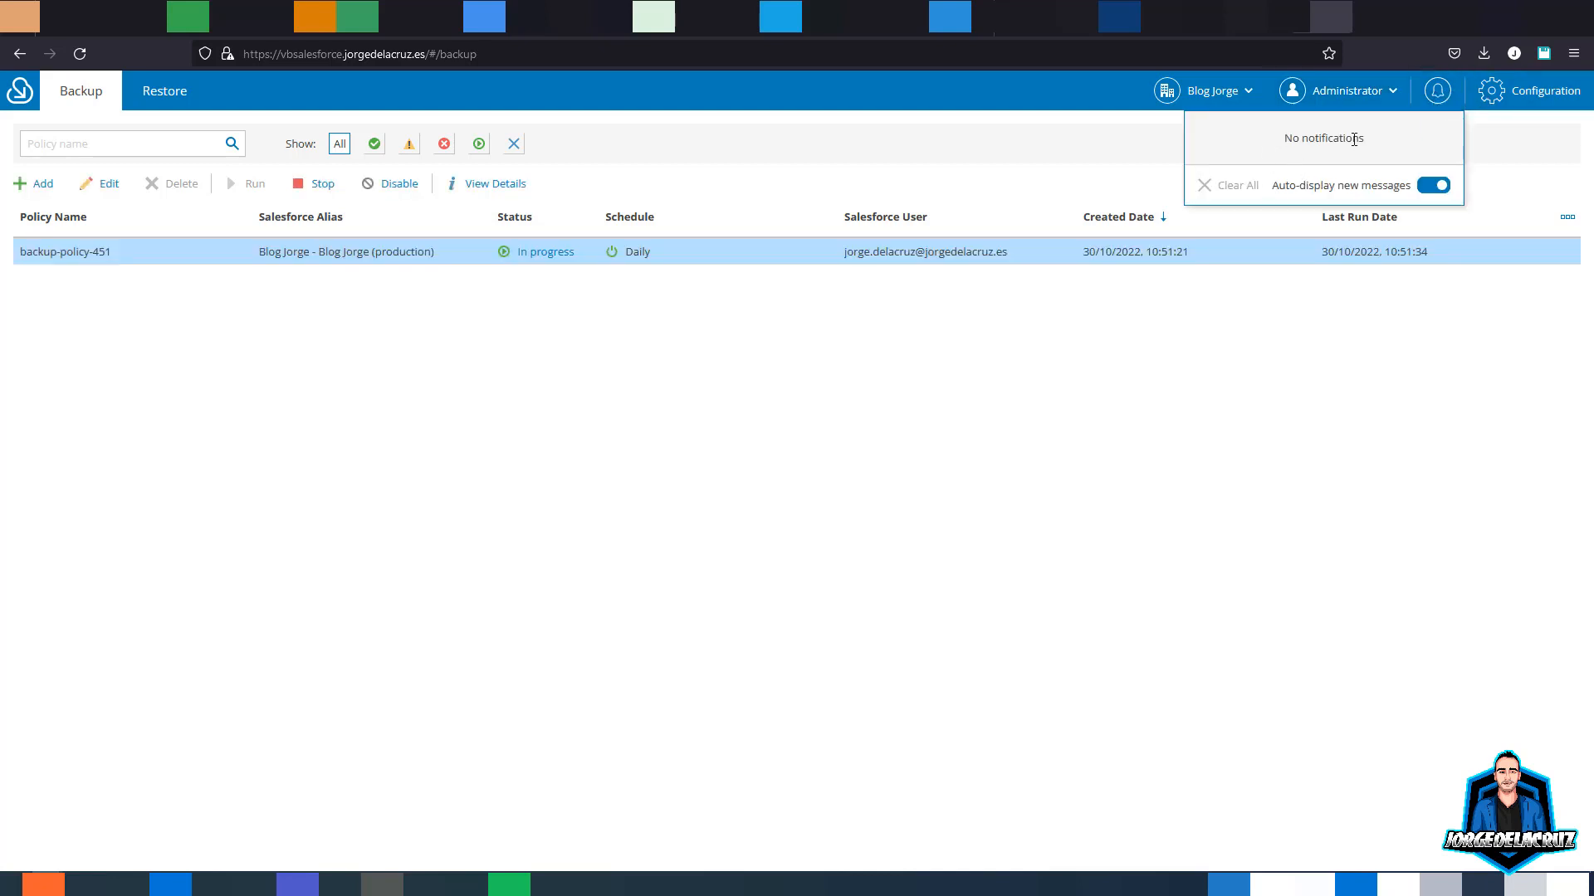
{"action": "left_click", "coordinate": [1526, 90]}
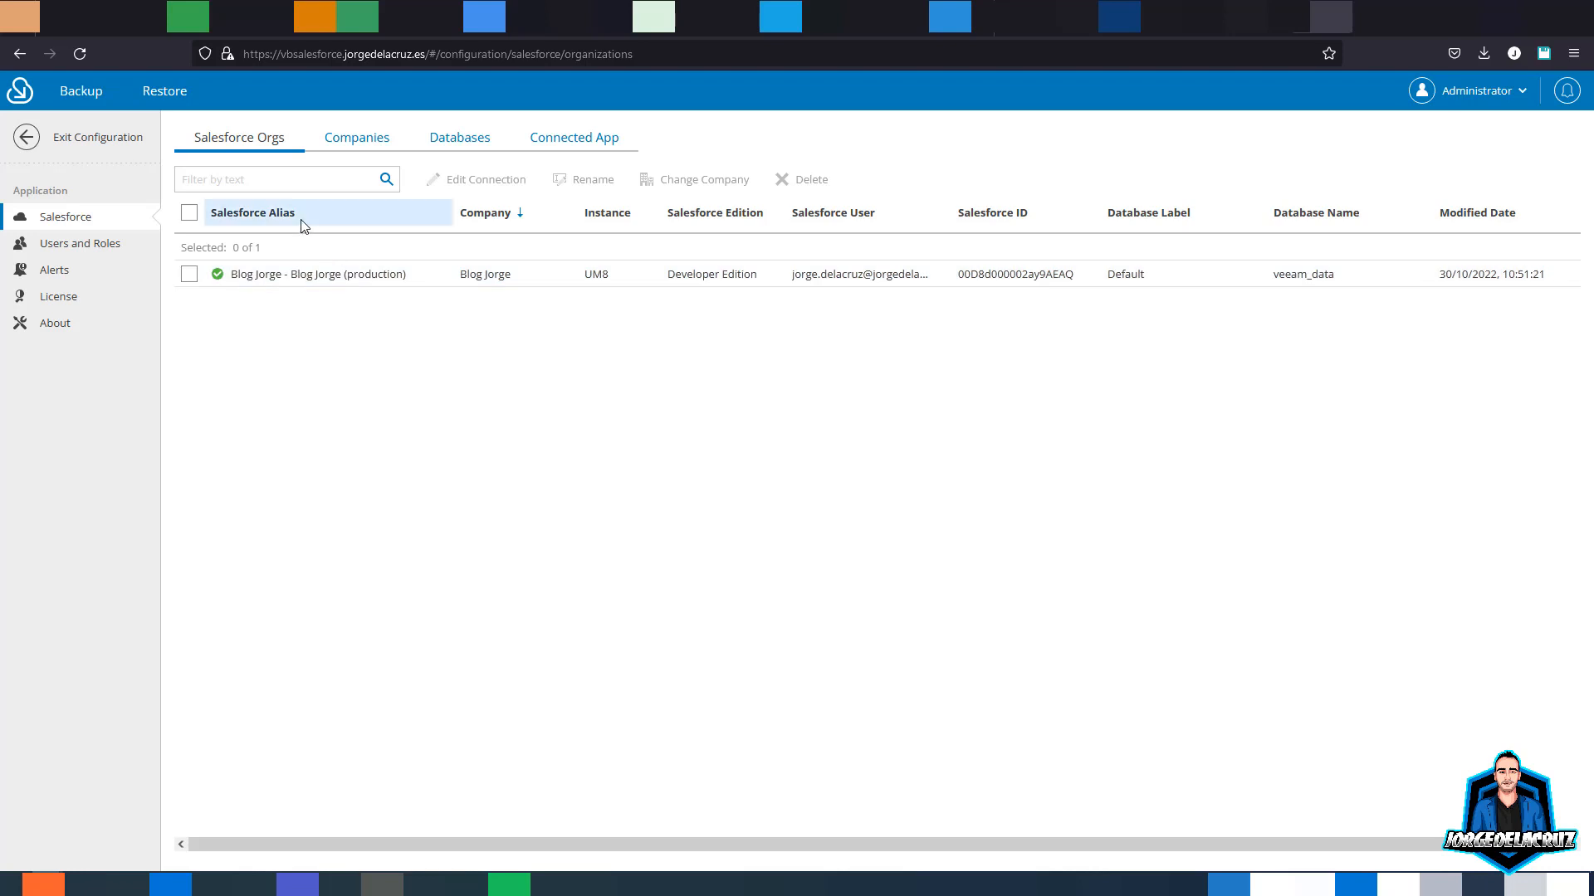
- Select the Blog Jorge org, view Companies, and cancel an Add Company attempt
{"action": "left_click_drag", "start_coordinate": [234, 270], "coordinate": [850, 275]}
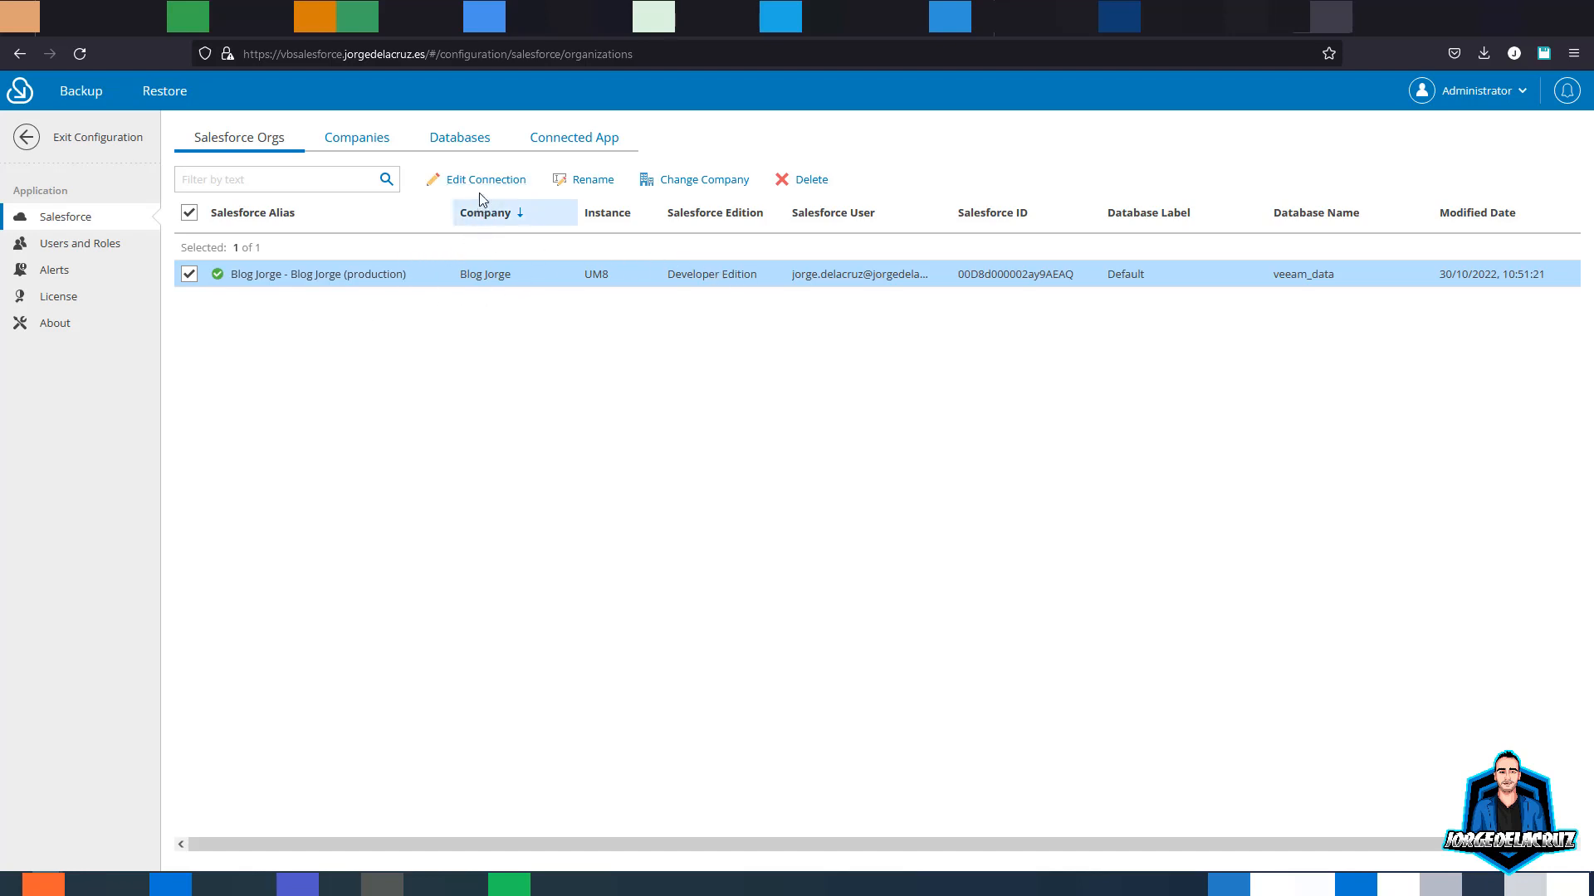
{"action": "left_click", "coordinate": [361, 141]}
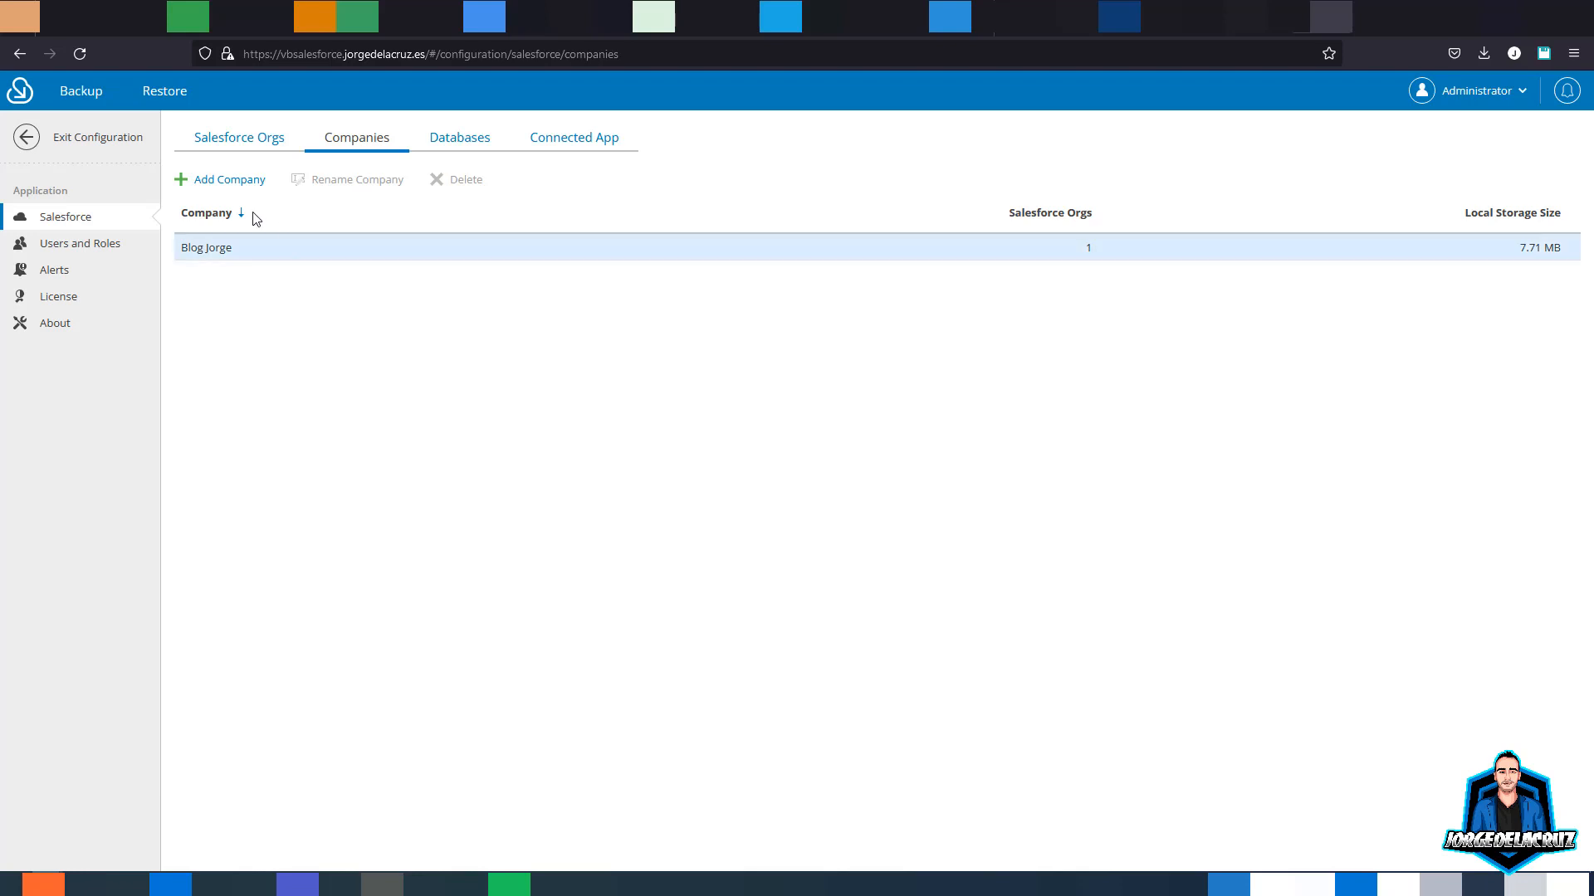
{"action": "left_click", "coordinate": [236, 181]}
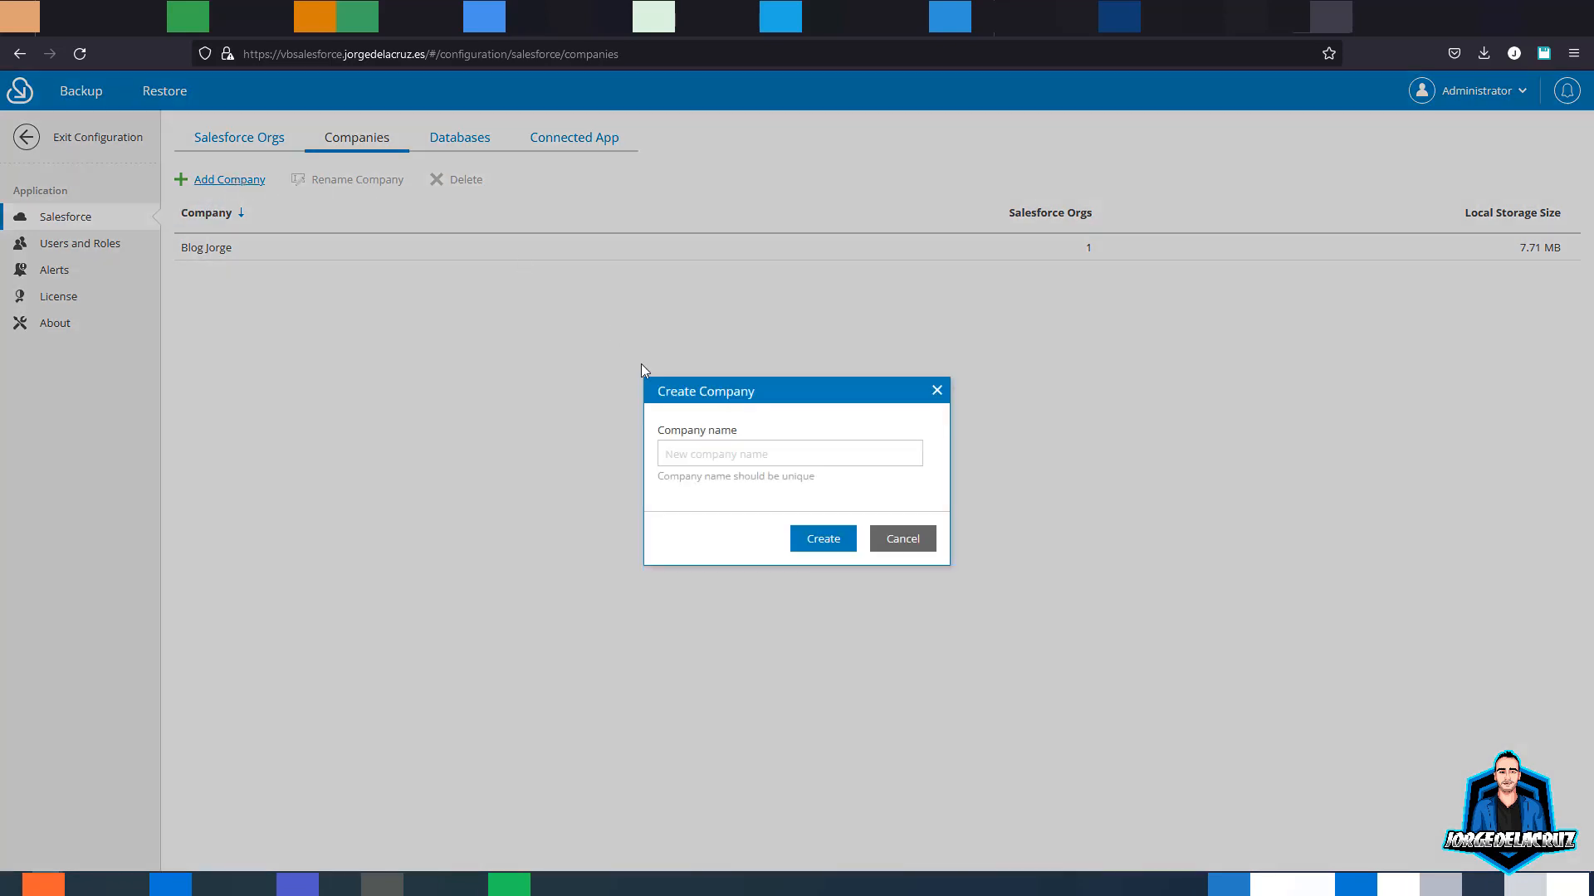
{"action": "left_click", "coordinate": [712, 453]}
{"action": "left_click", "coordinate": [885, 548]}
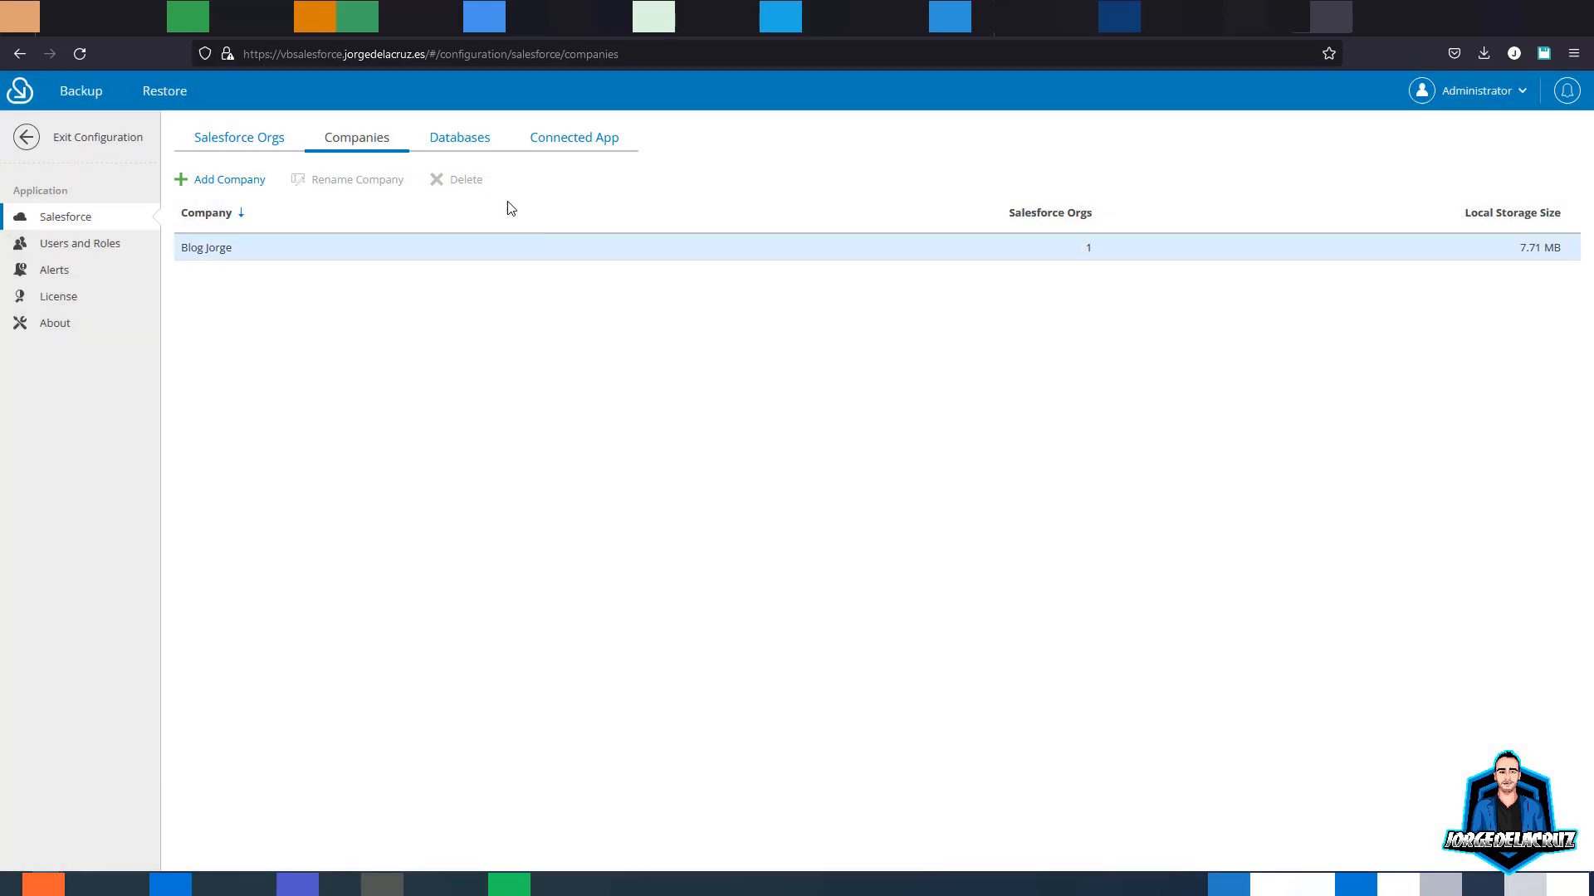
- Review the Databases and Connected App settings, then open Users and Roles
{"action": "left_click", "coordinate": [460, 137]}
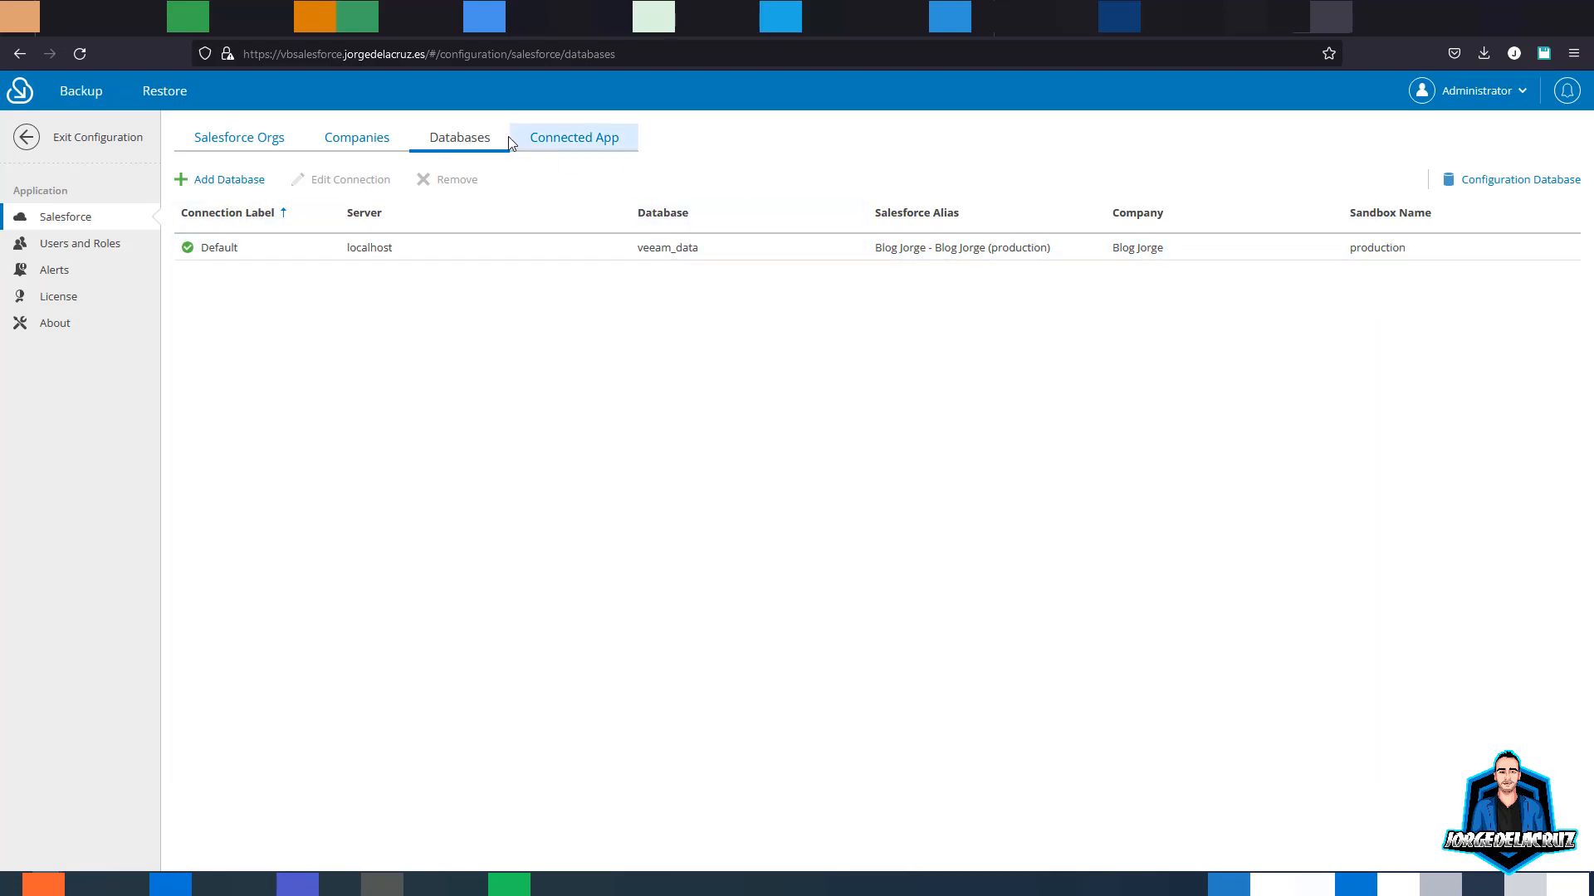
{"action": "left_click", "coordinate": [549, 142]}
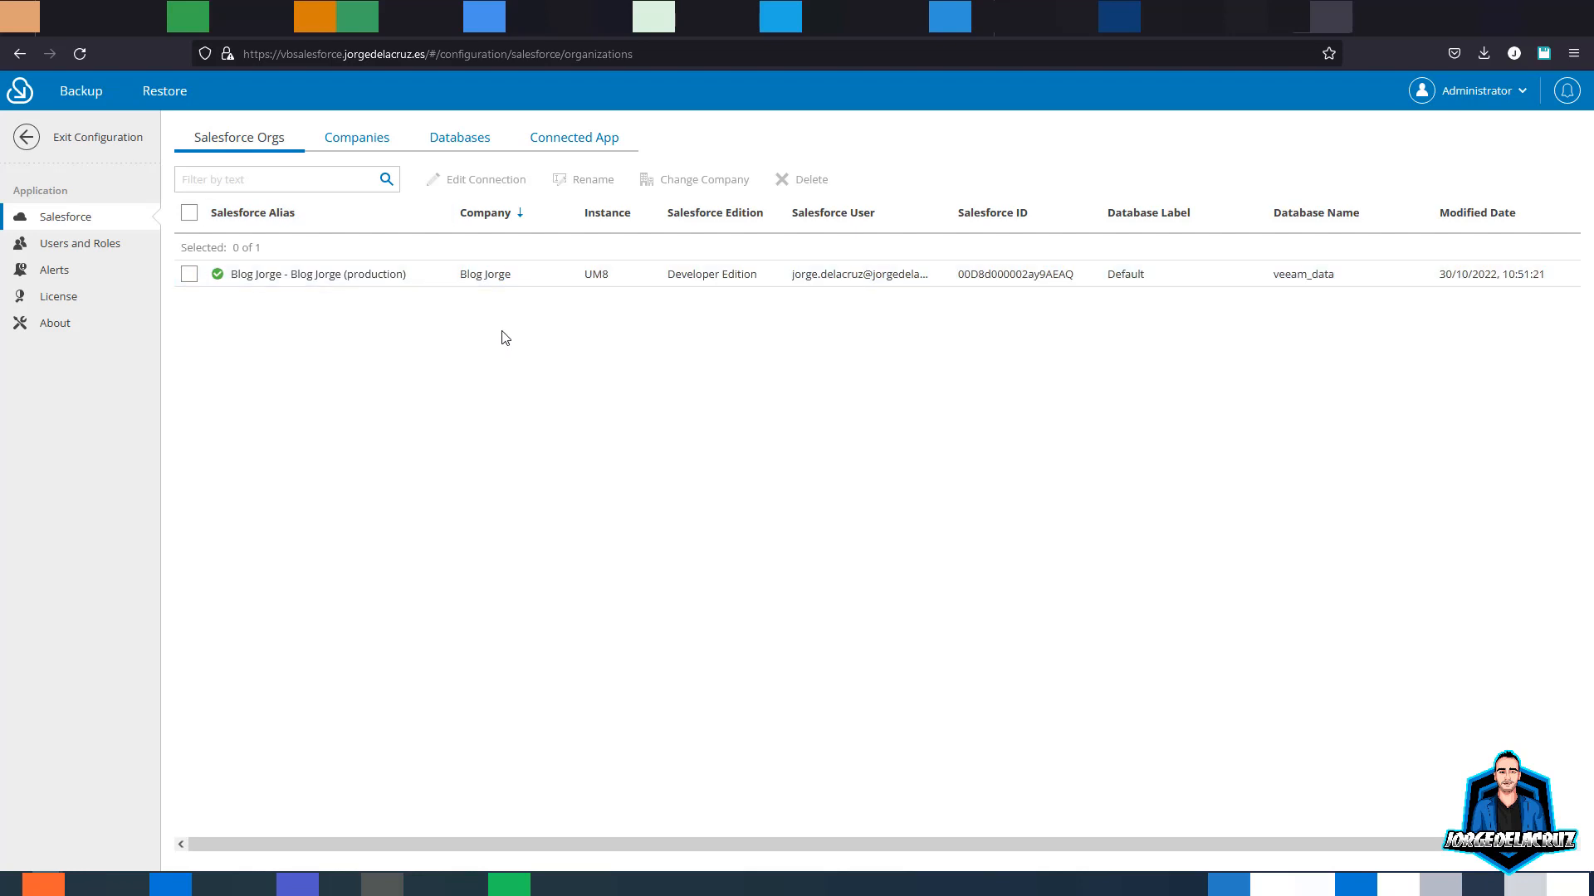
{"action": "left_click", "coordinate": [78, 243]}
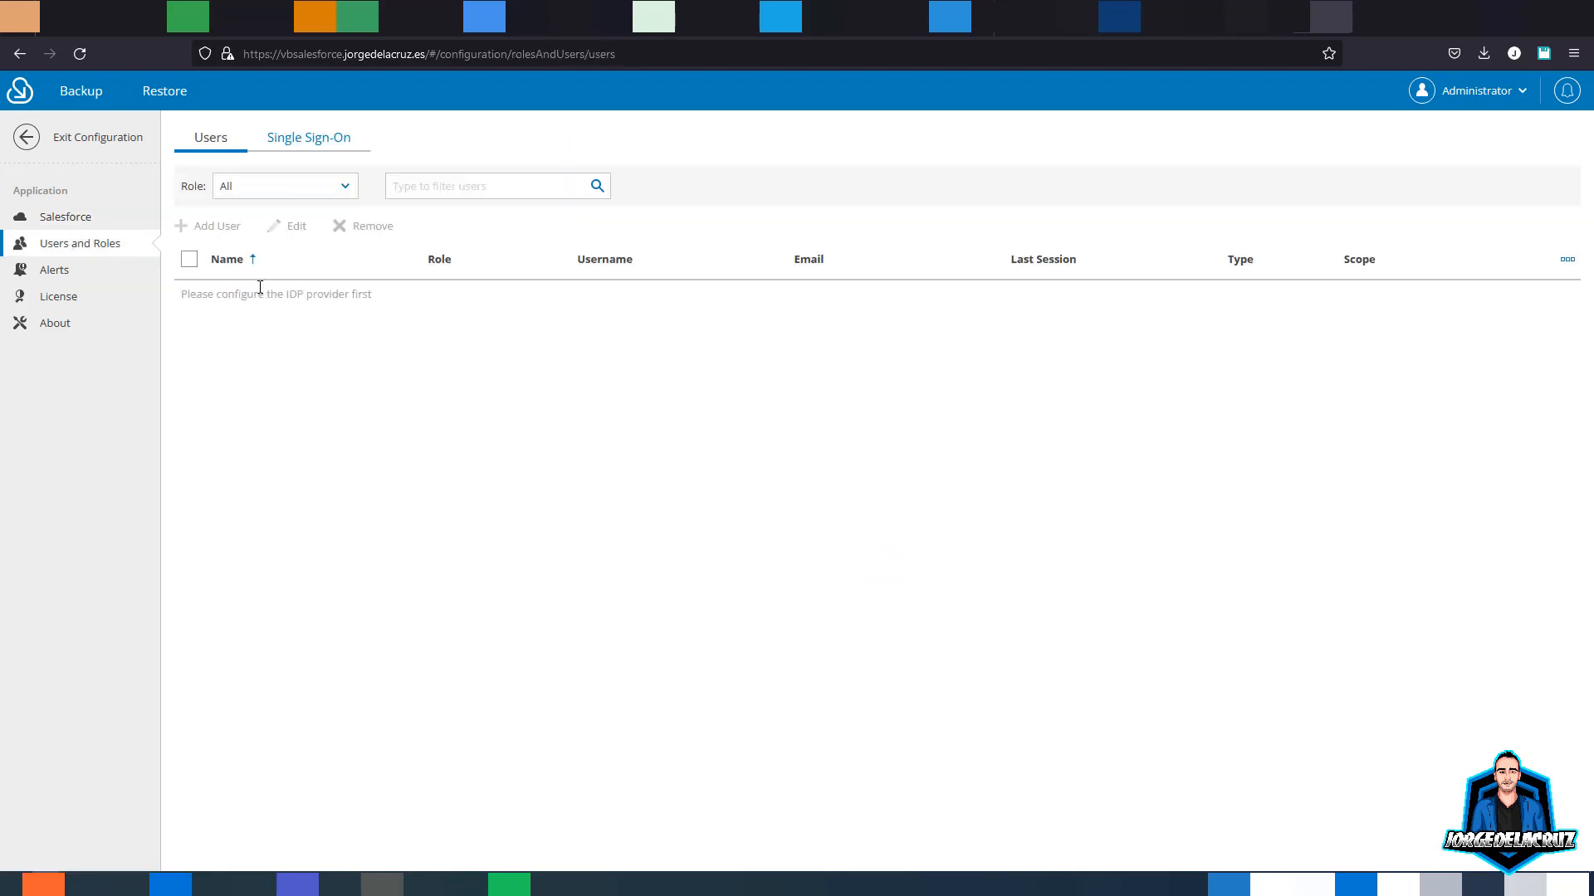
- Check the Role filter options and the Single Sign-On tab's Azure AD authentication setting
{"action": "left_click", "coordinate": [270, 190]}
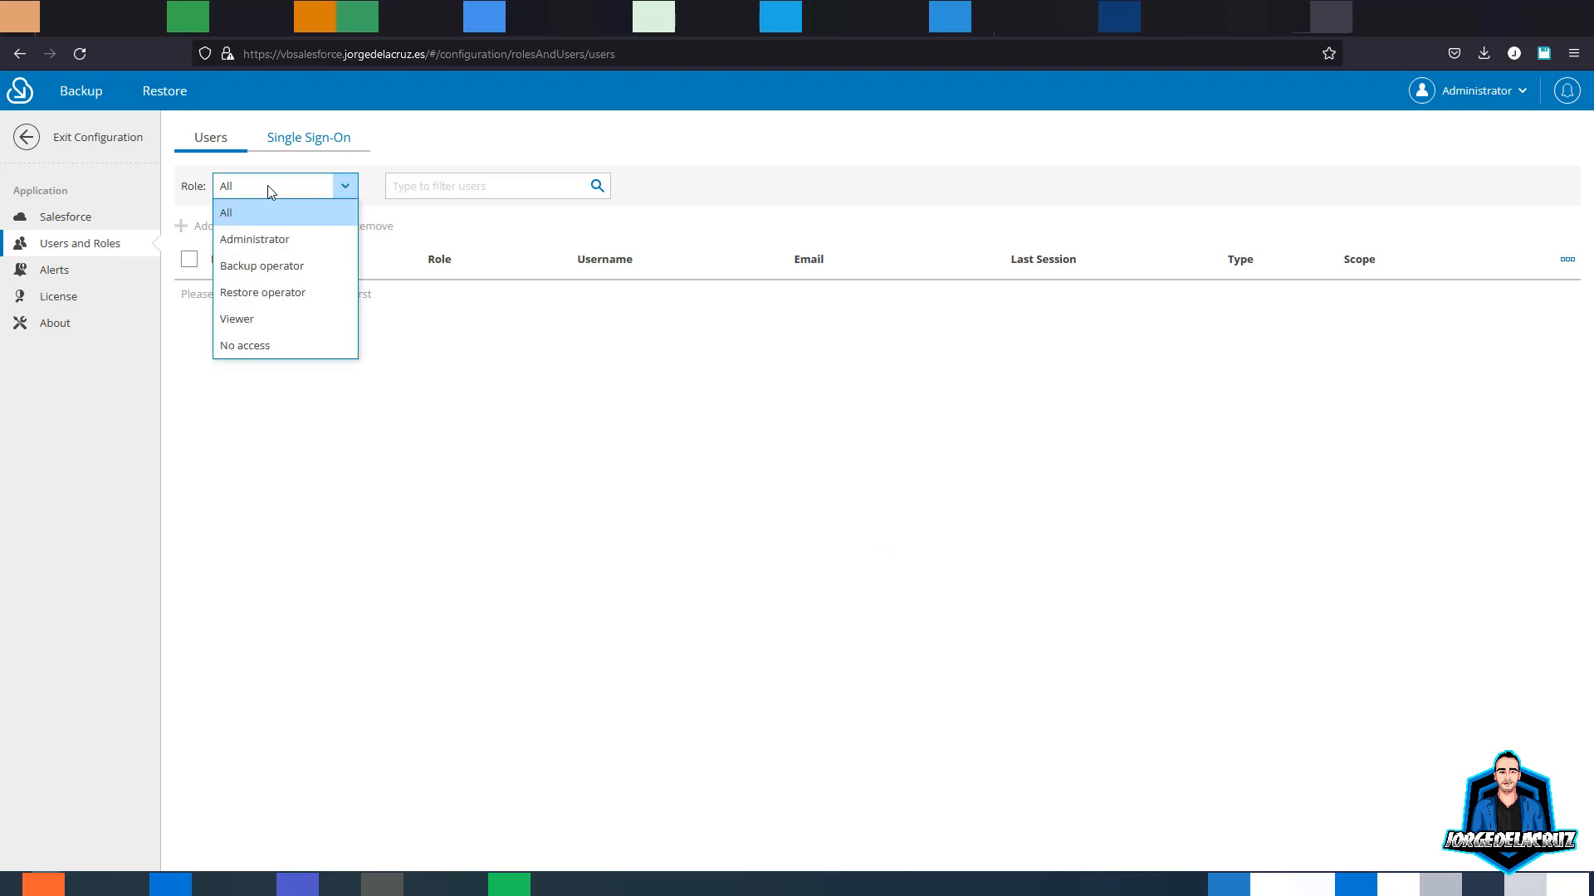
{"action": "left_click", "coordinate": [428, 341]}
{"action": "left_click", "coordinate": [307, 149]}
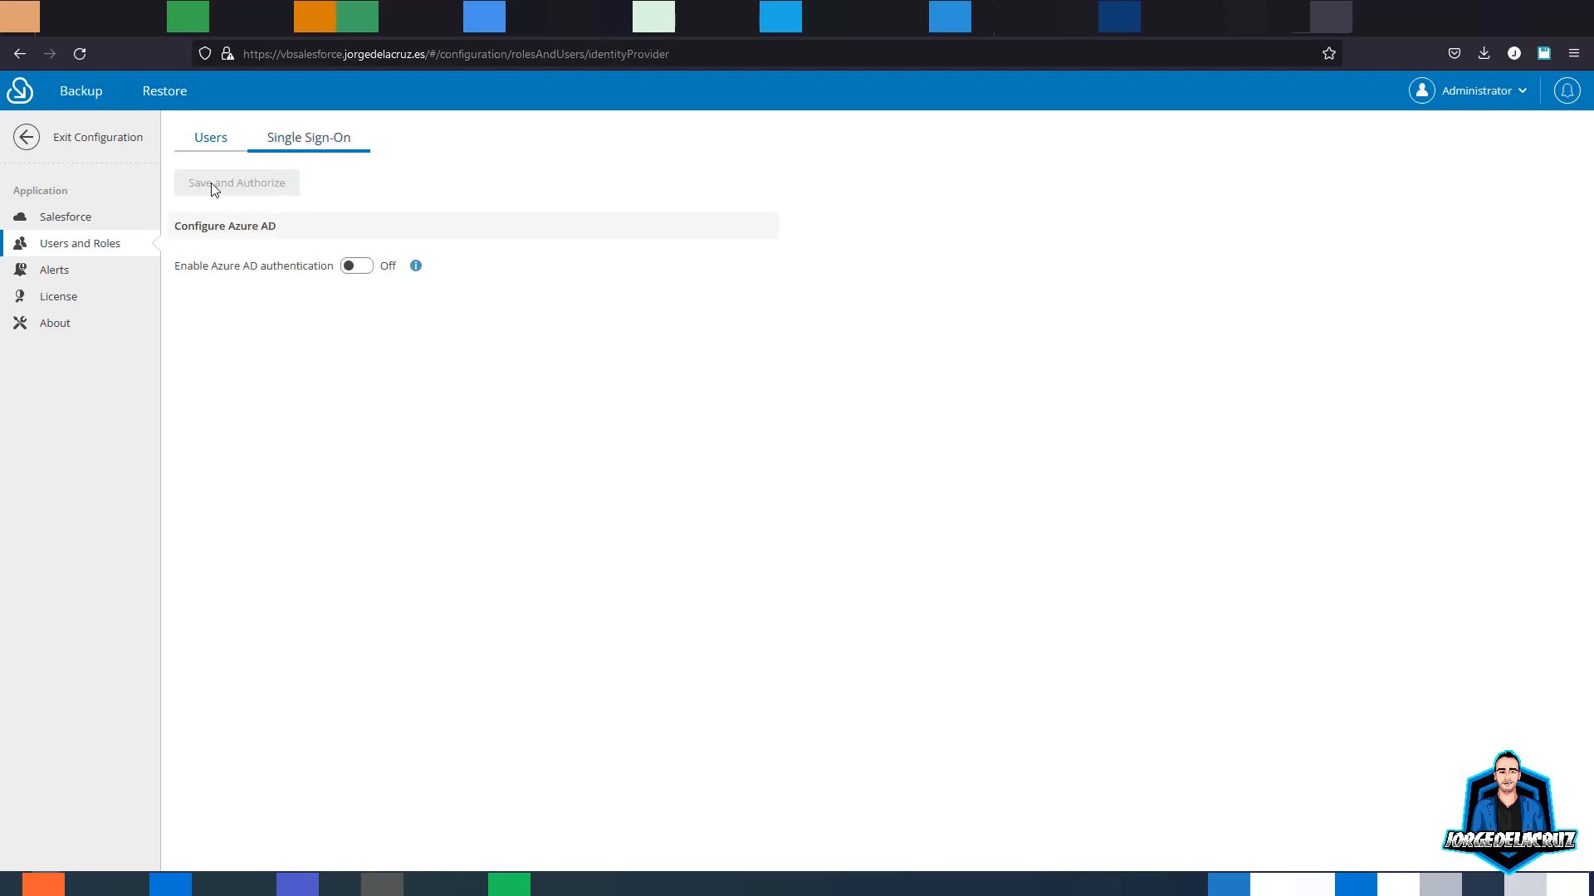
{"action": "left_click_drag", "start_coordinate": [176, 268], "coordinate": [343, 270]}
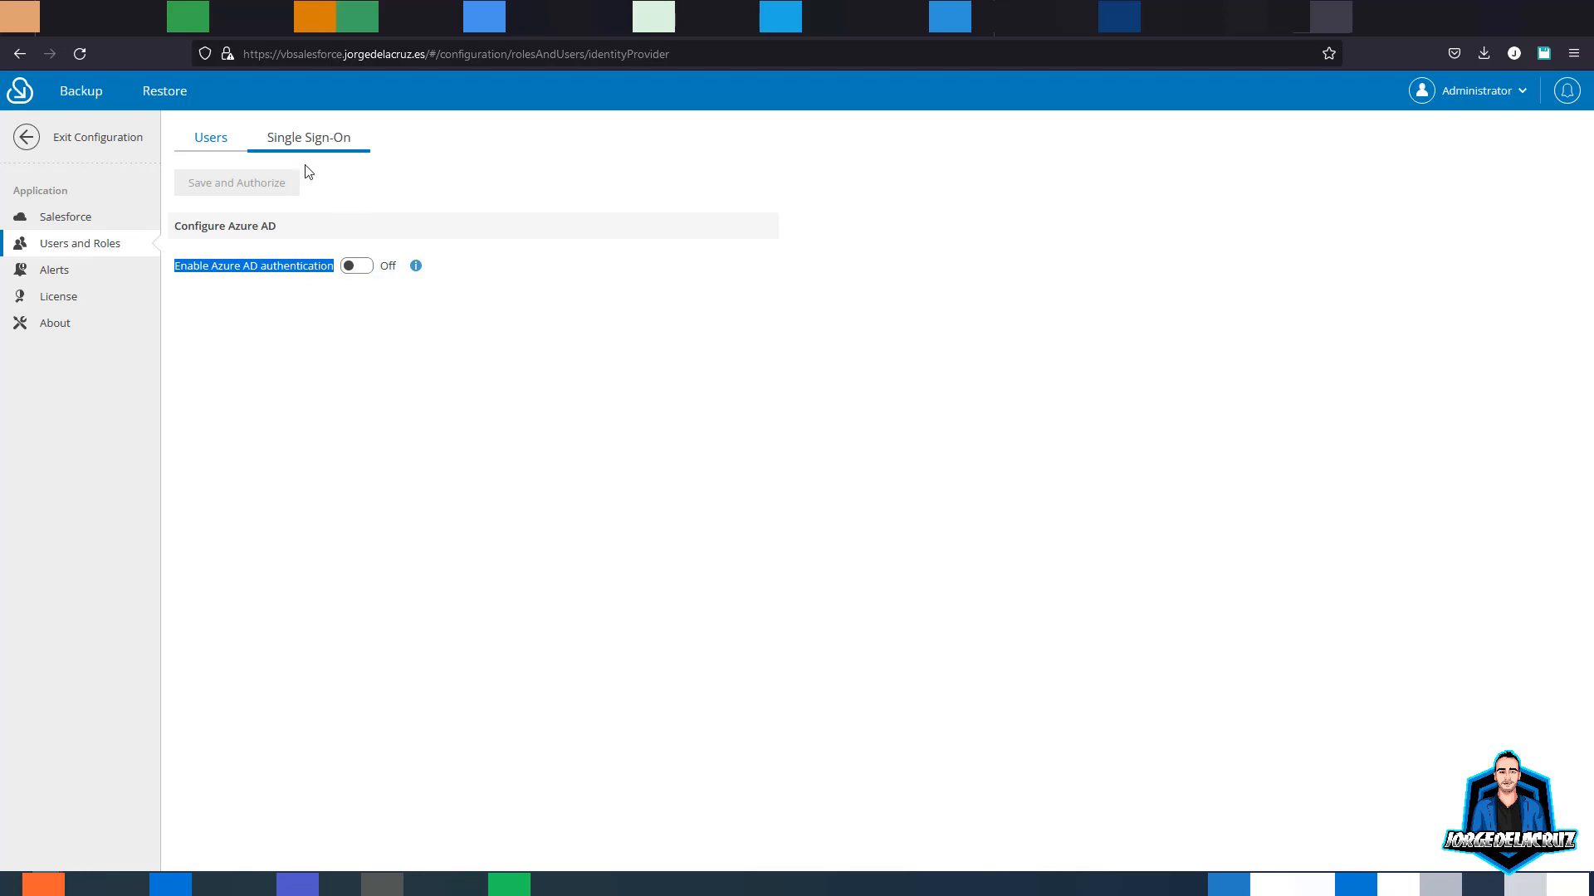
{"action": "left_click", "coordinate": [222, 148]}
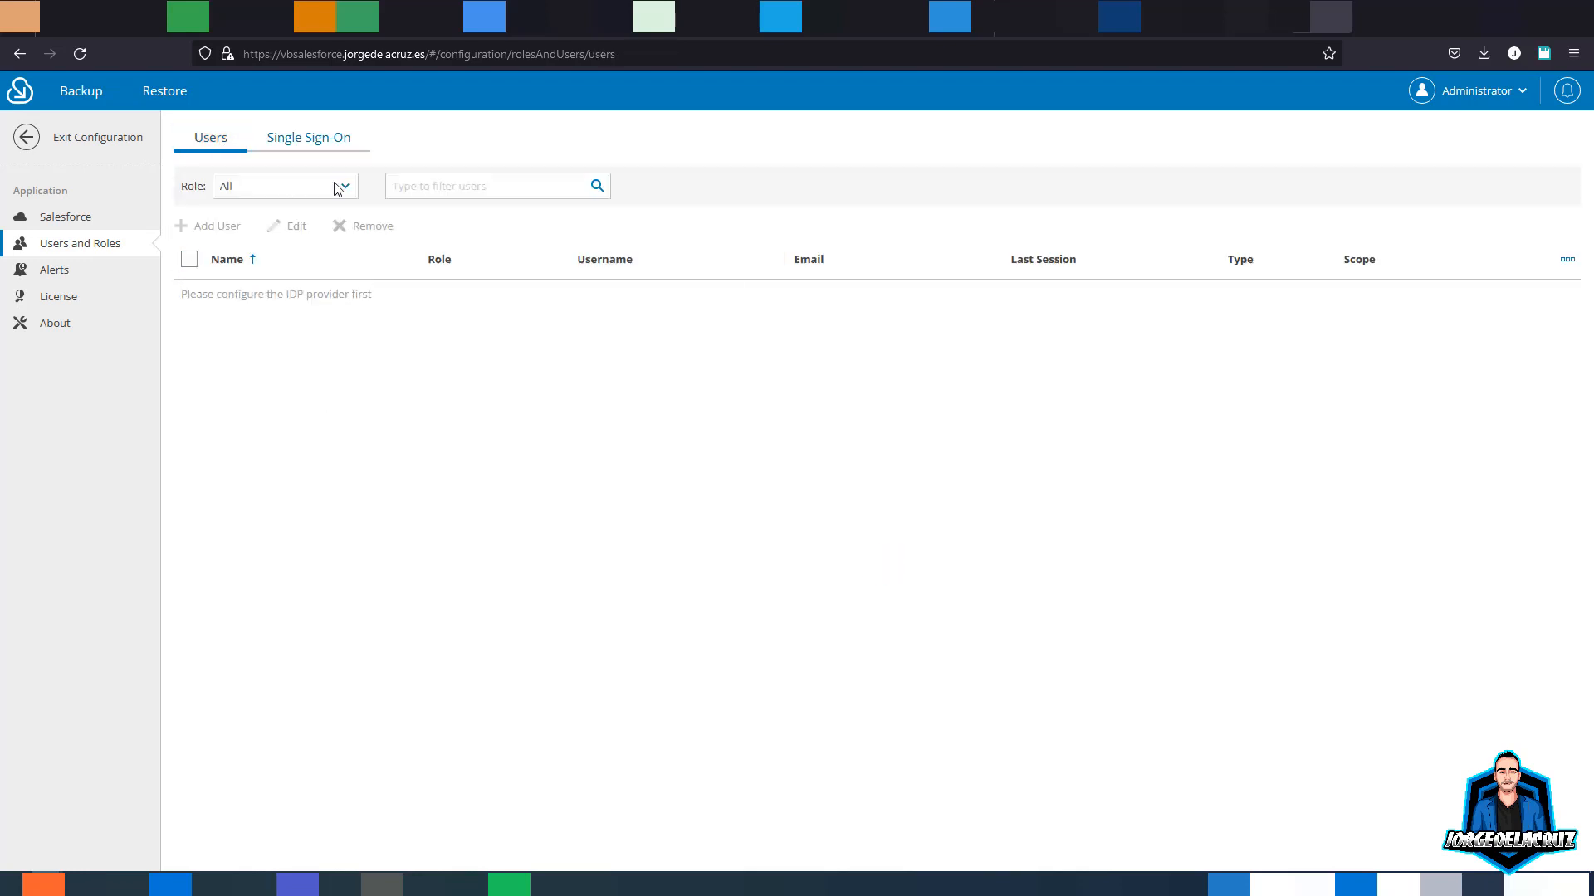
- Recheck the roles and the IDP configuration message, then open the Alerts list
{"action": "left_click", "coordinate": [292, 199]}
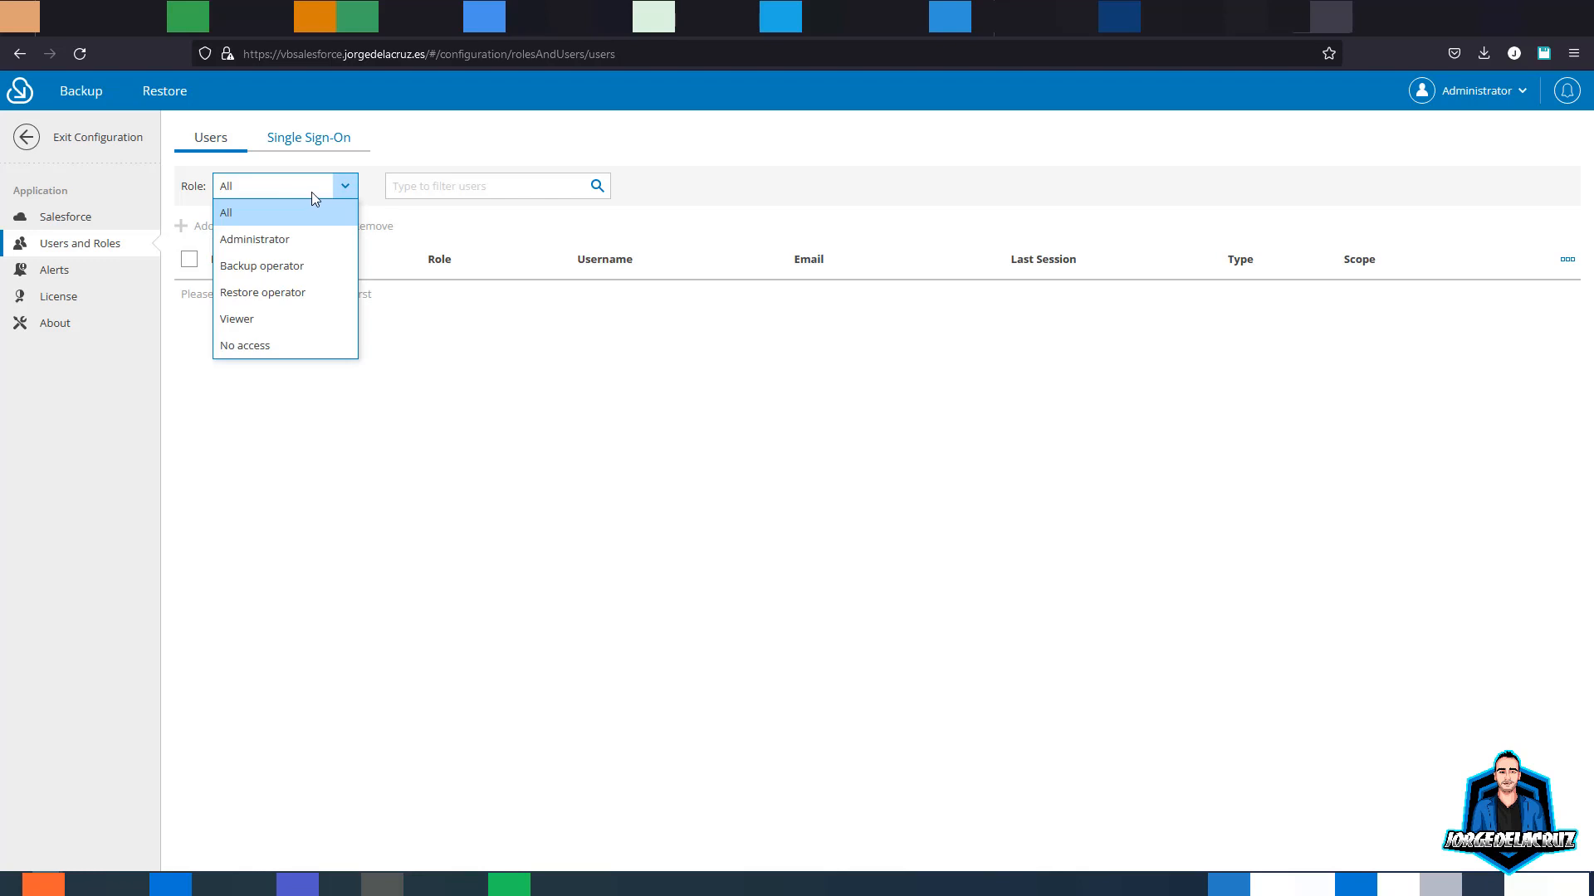
{"action": "left_click", "coordinate": [182, 241]}
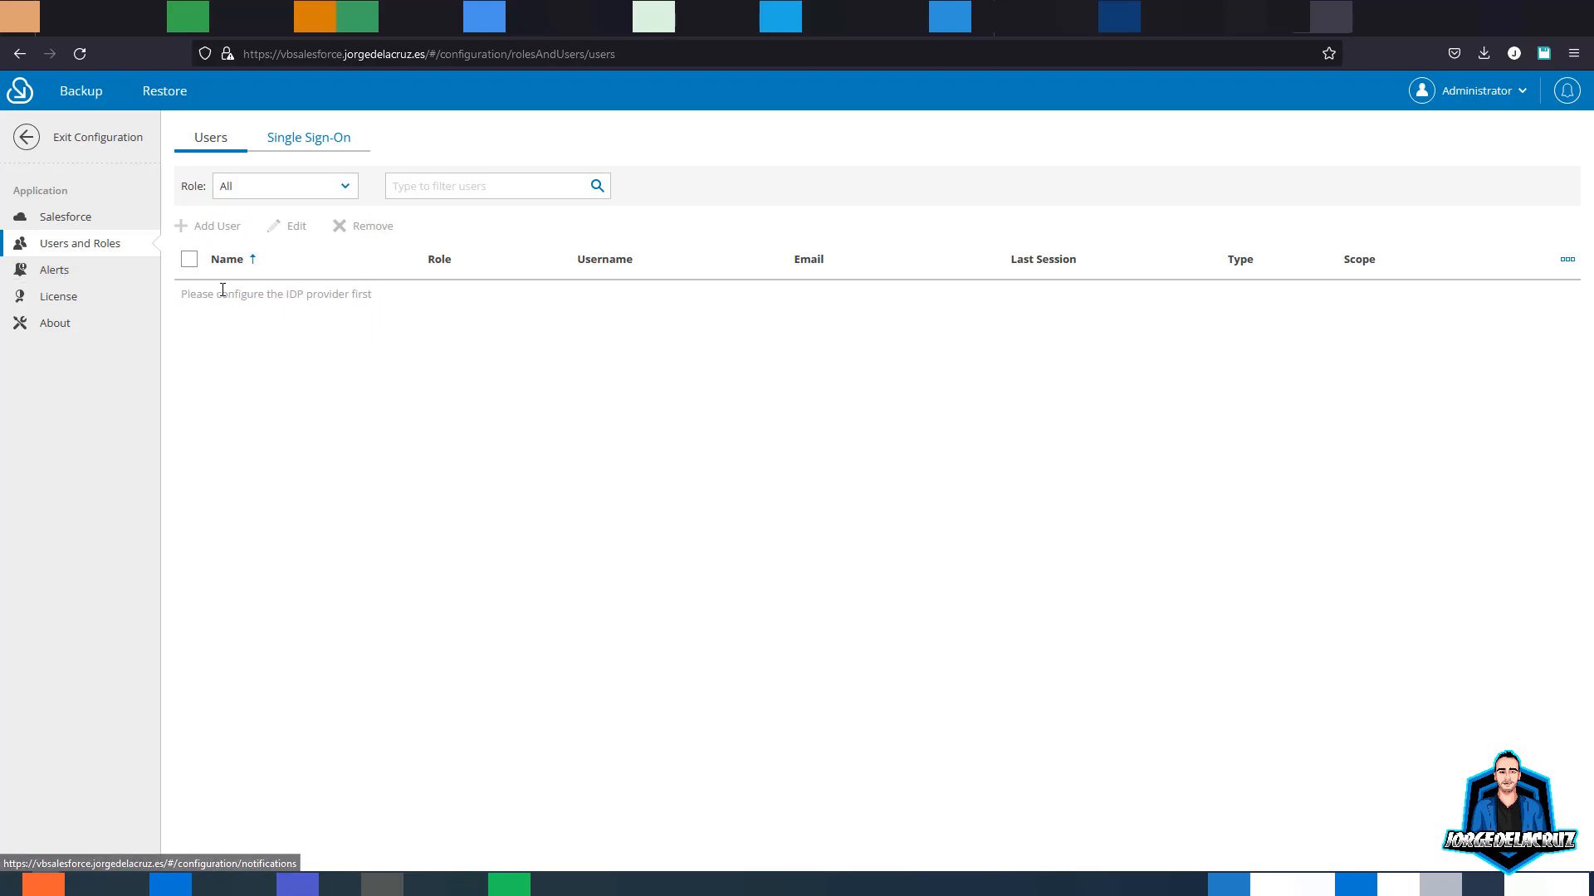
{"action": "left_click_drag", "start_coordinate": [203, 294], "coordinate": [369, 293]}
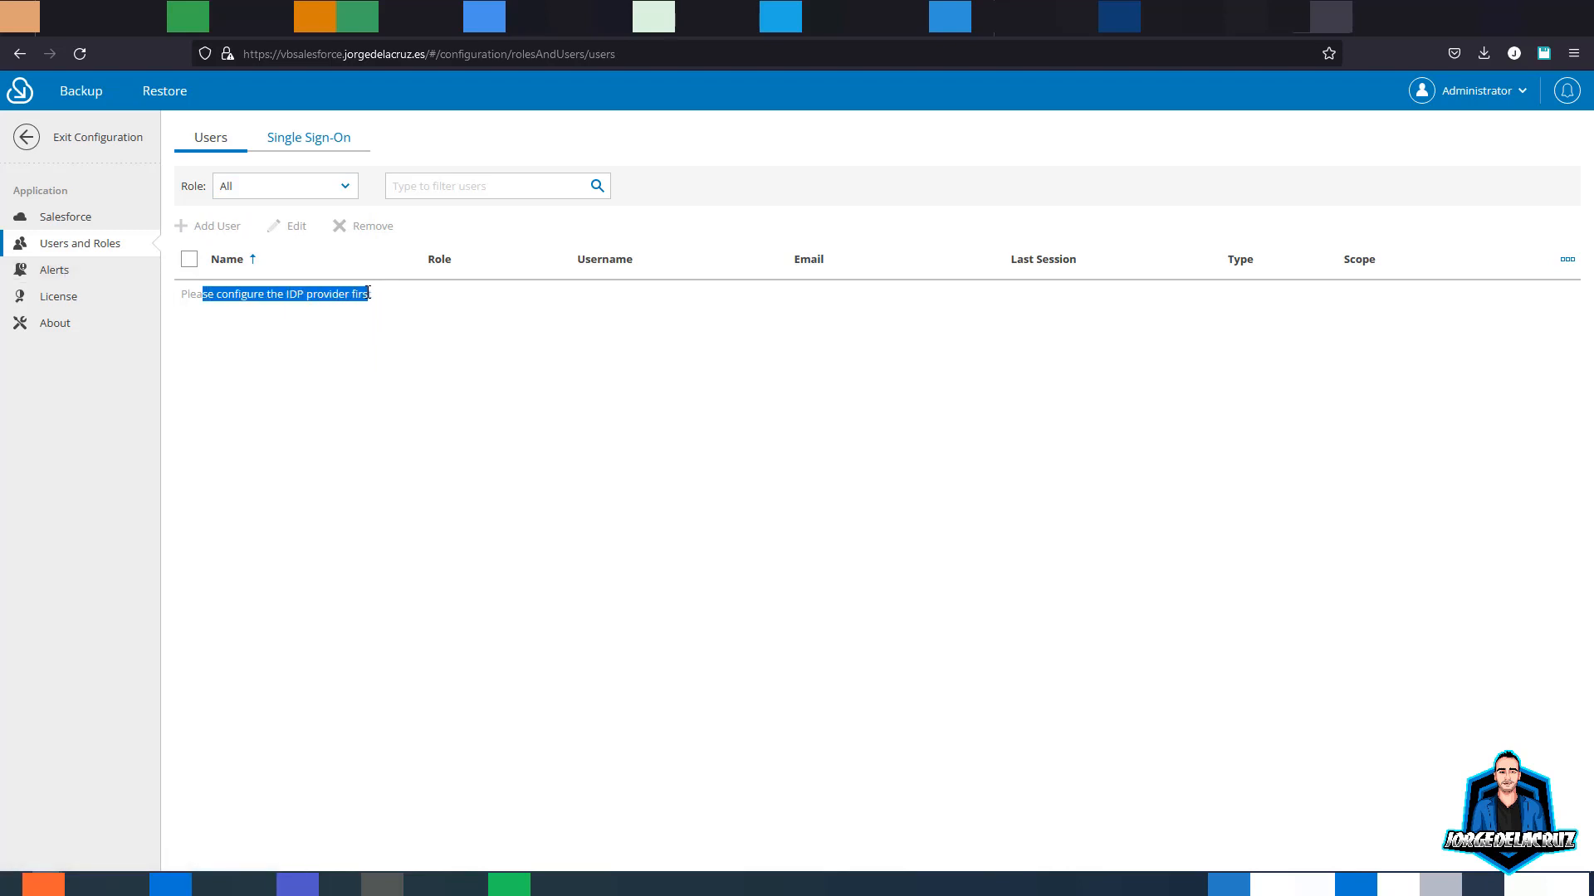
{"action": "left_click", "coordinate": [269, 294]}
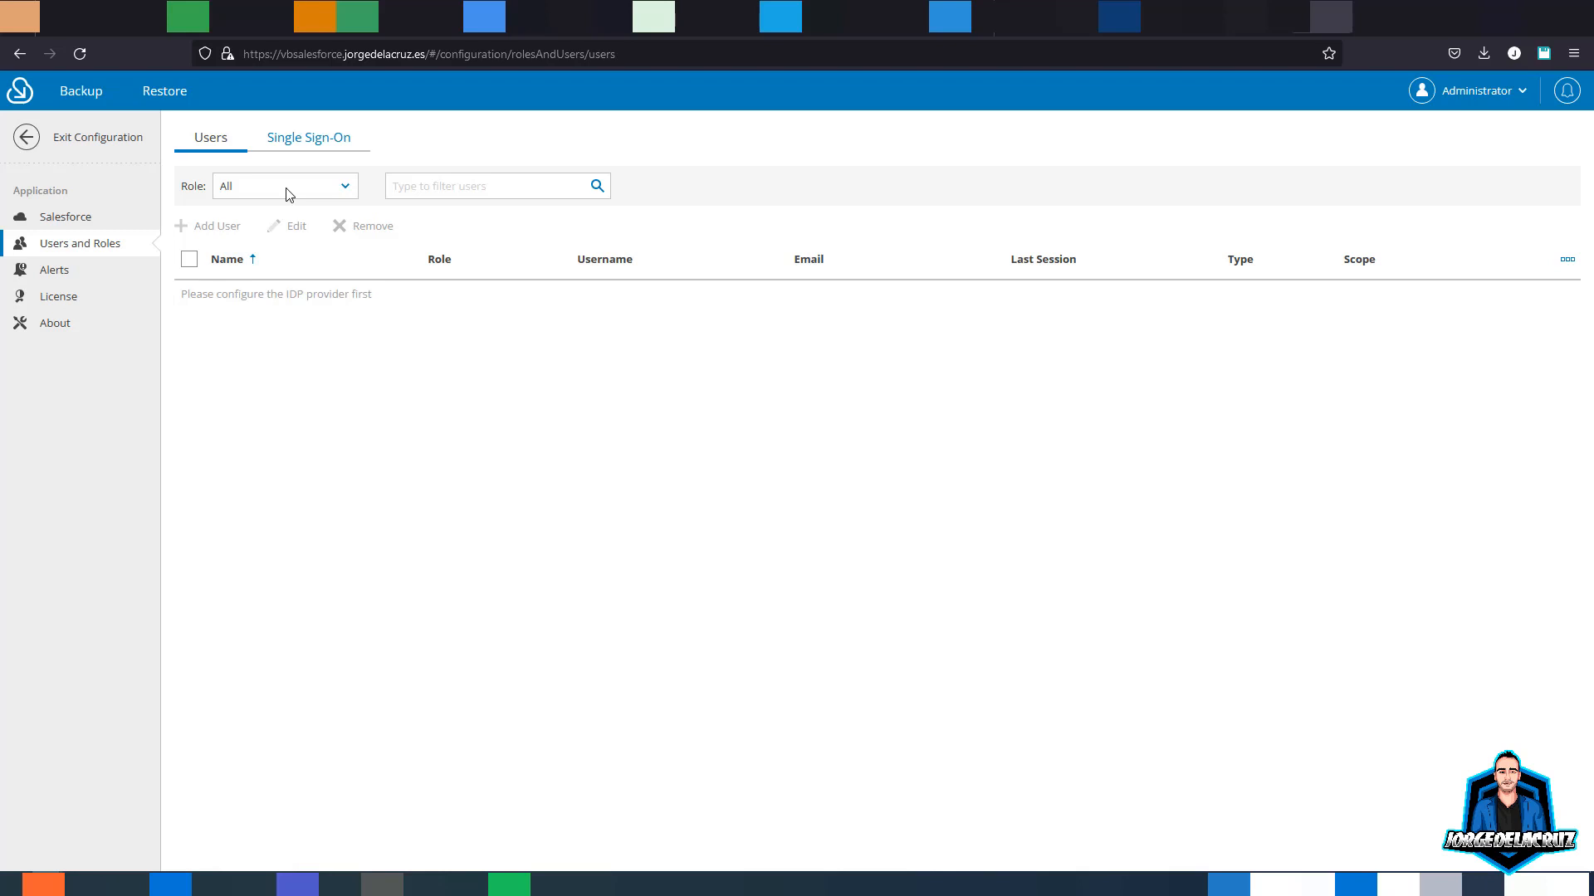
{"action": "left_click", "coordinate": [305, 146]}
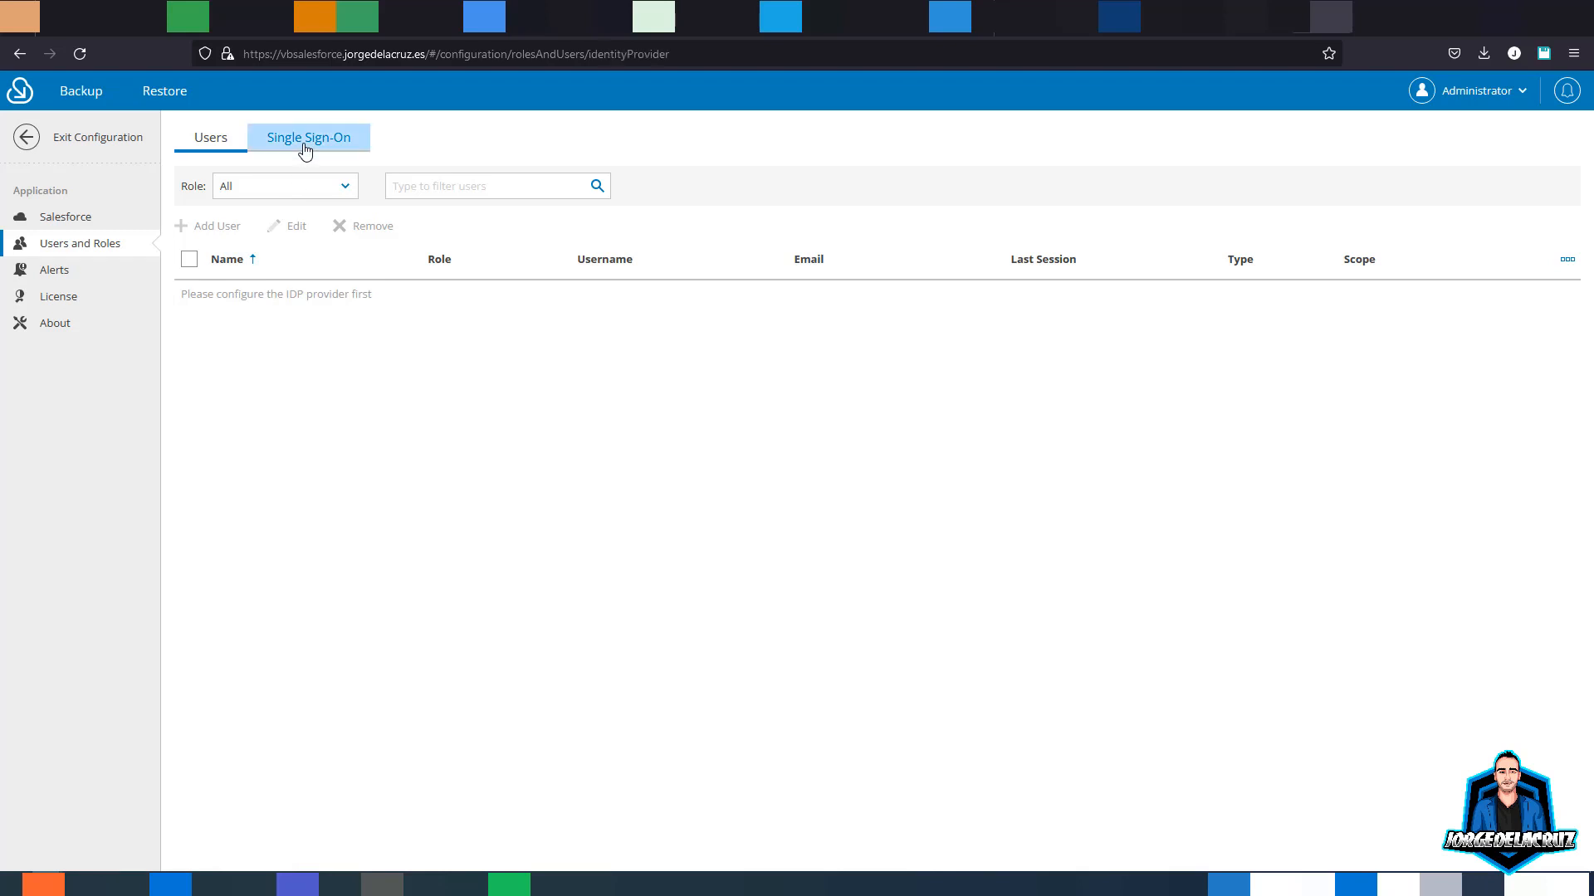
{"action": "left_click", "coordinate": [75, 219]}
{"action": "left_click", "coordinate": [53, 270]}
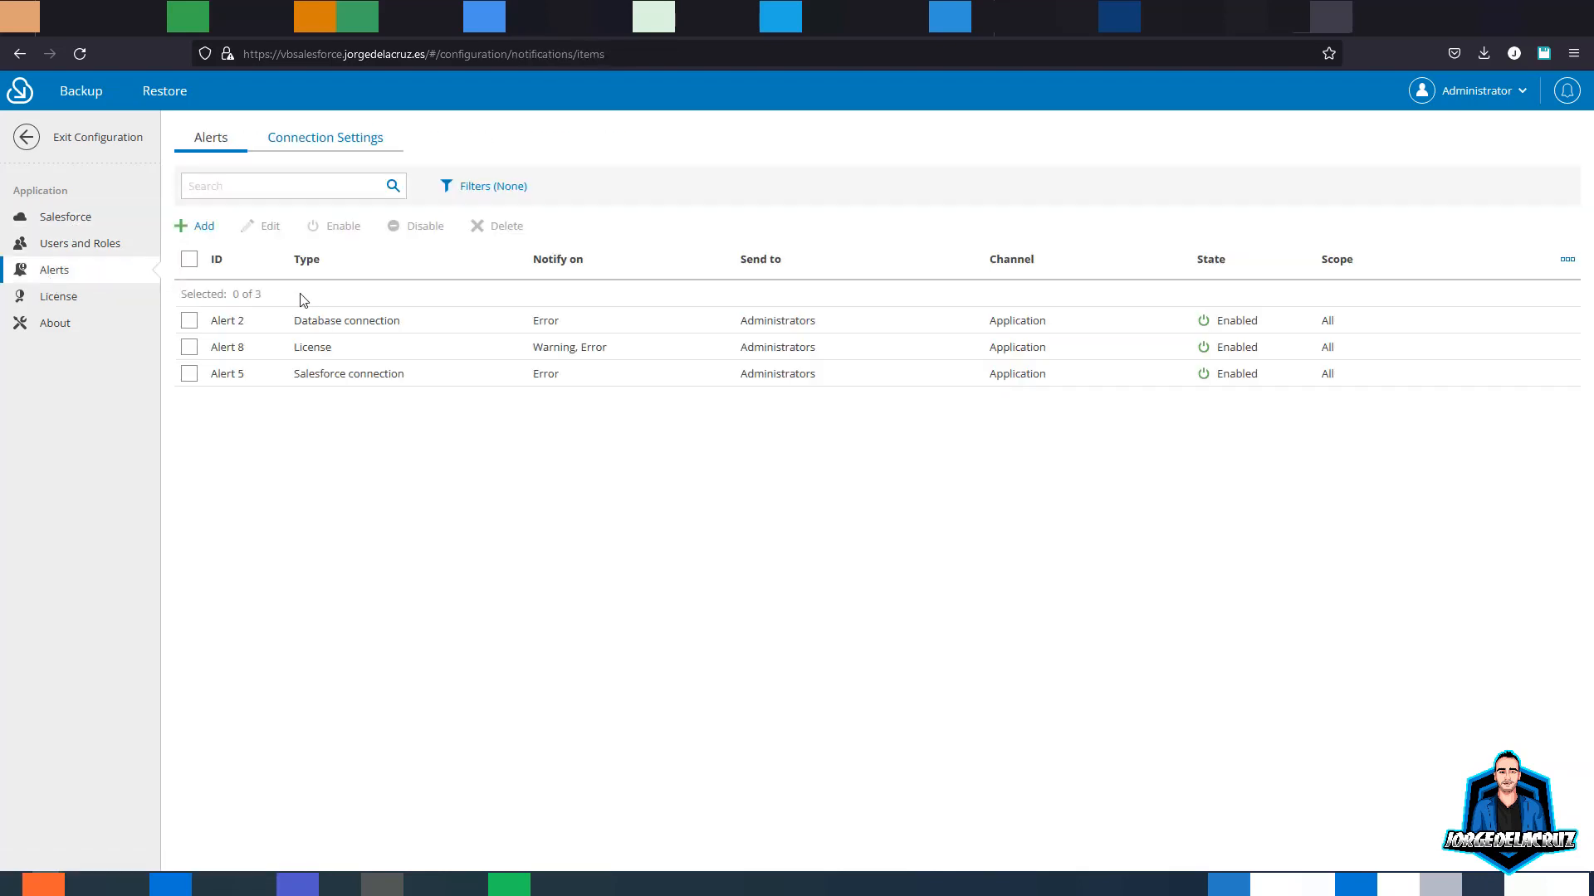
- Start a new alert for Backup policy events on warnings and errors only, with Success unticked
{"action": "left_click_drag", "start_coordinate": [523, 320], "coordinate": [582, 347]}
{"action": "left_click", "coordinate": [539, 379]}
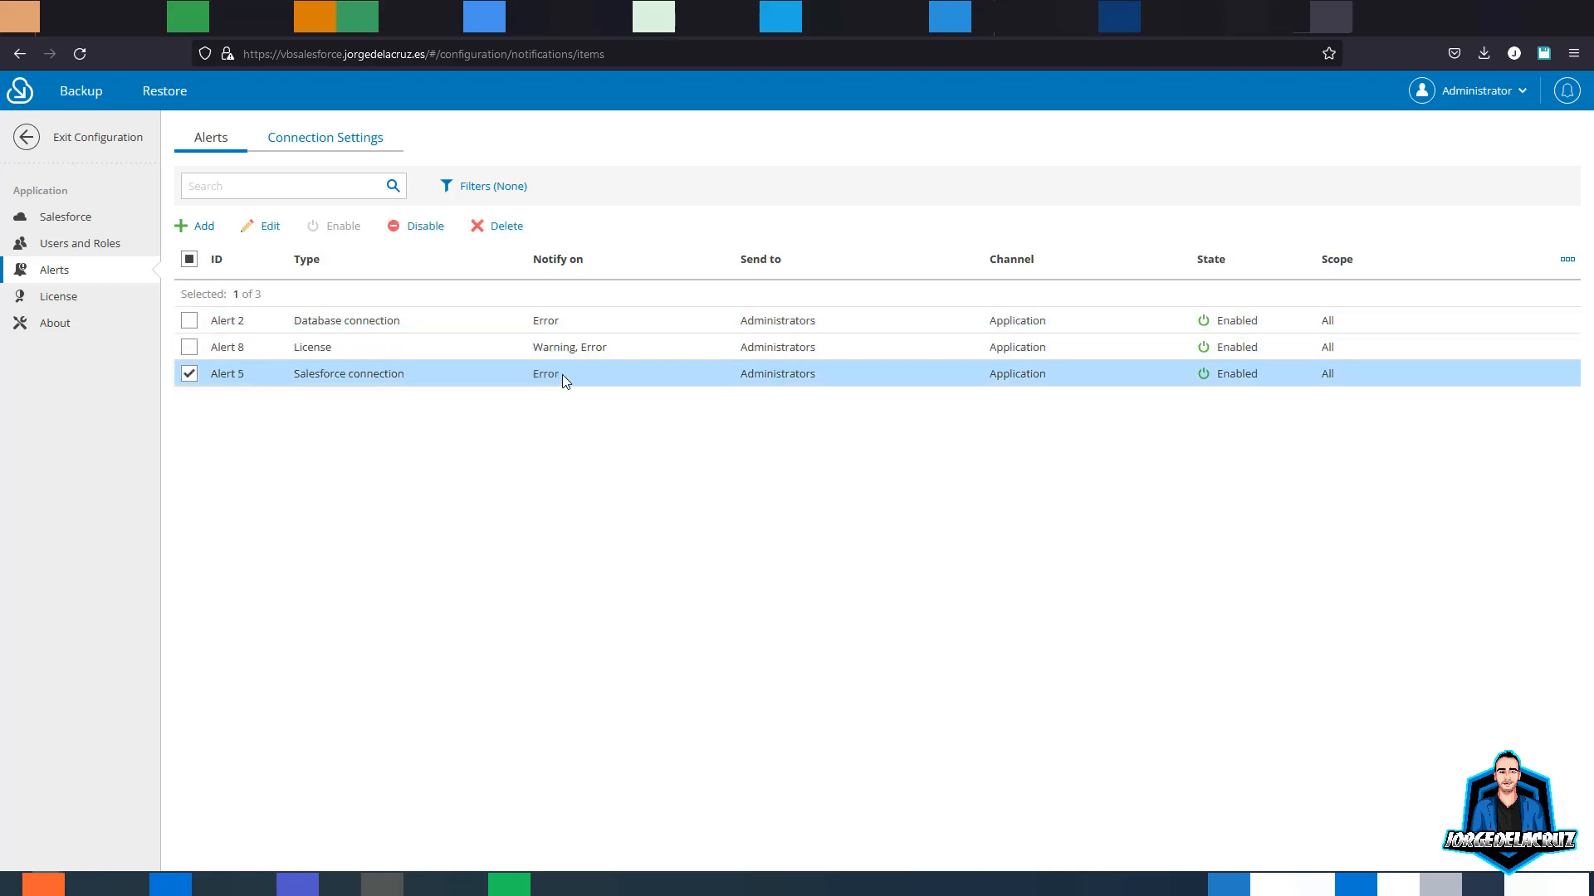
{"action": "left_click", "coordinate": [217, 230]}
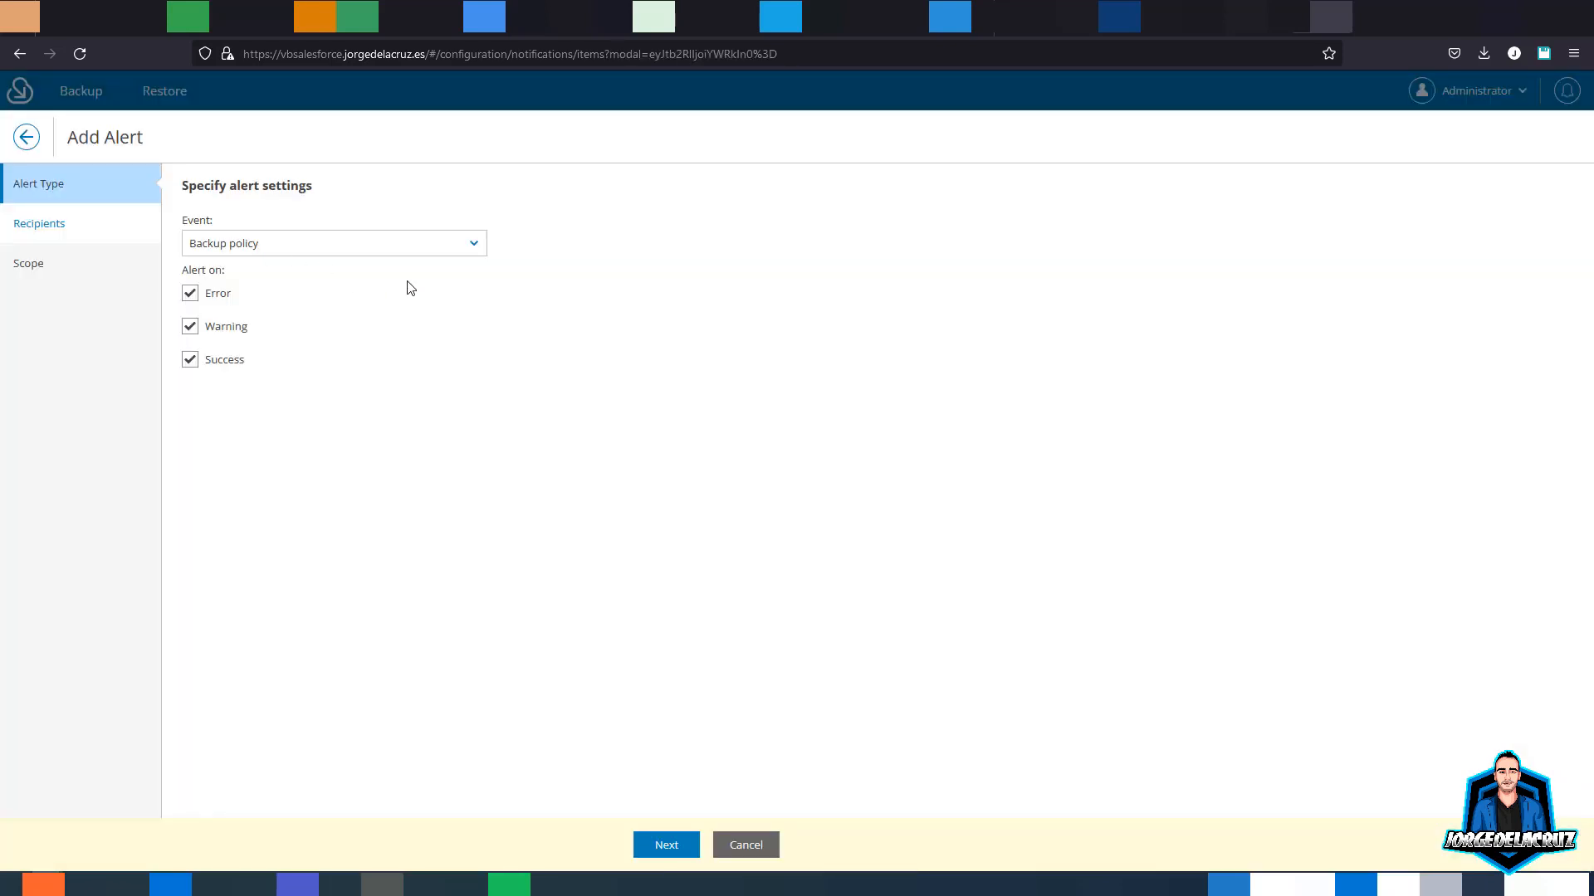
{"action": "left_click", "coordinate": [375, 245]}
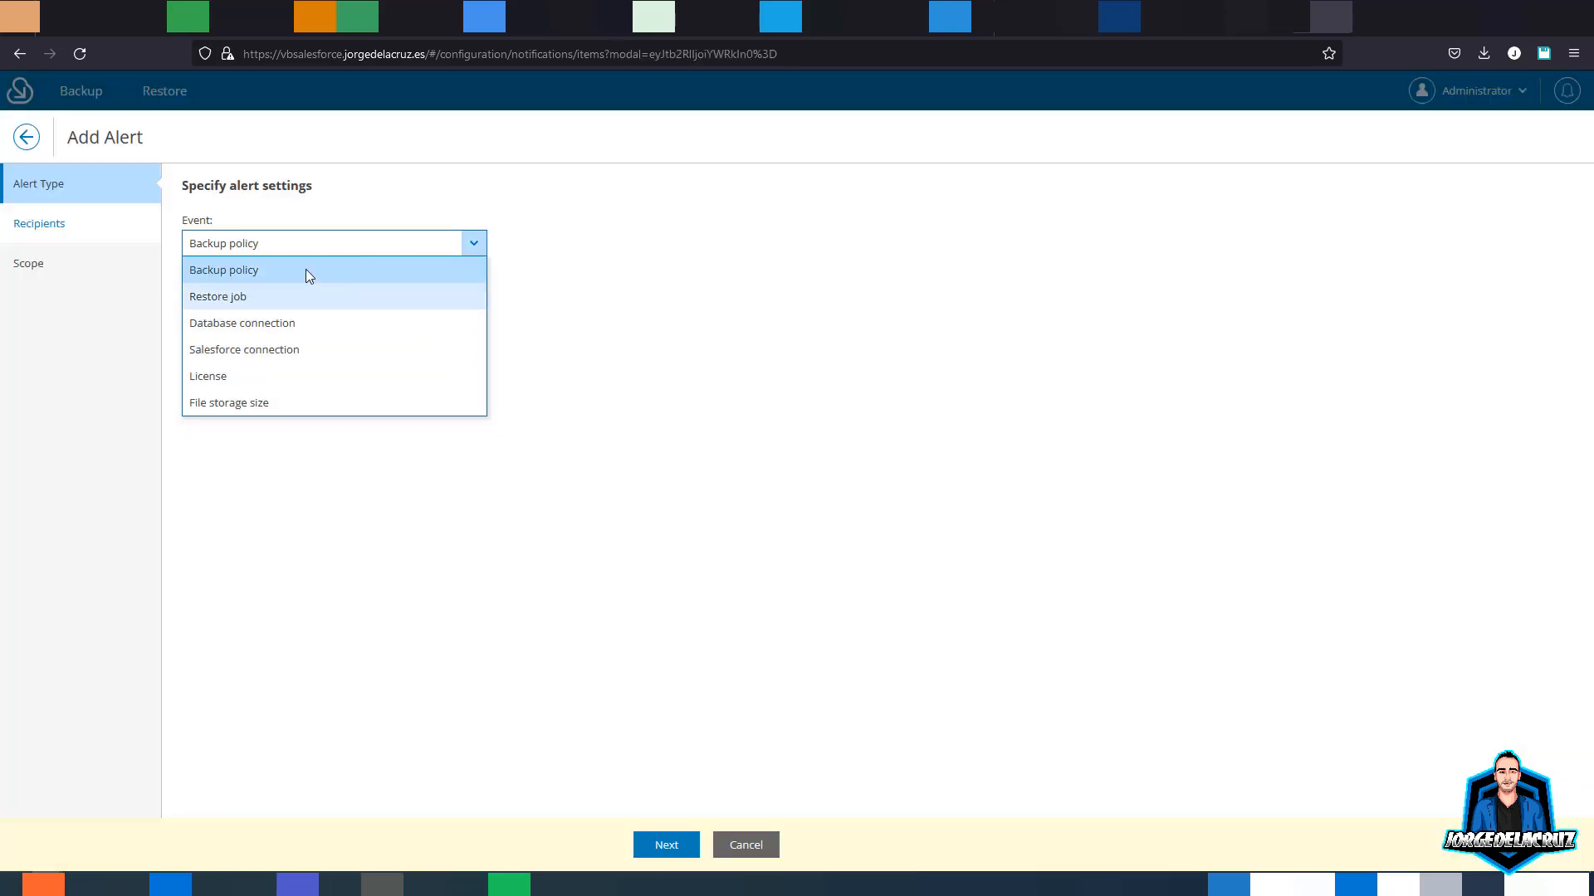
{"action": "left_click", "coordinate": [263, 278]}
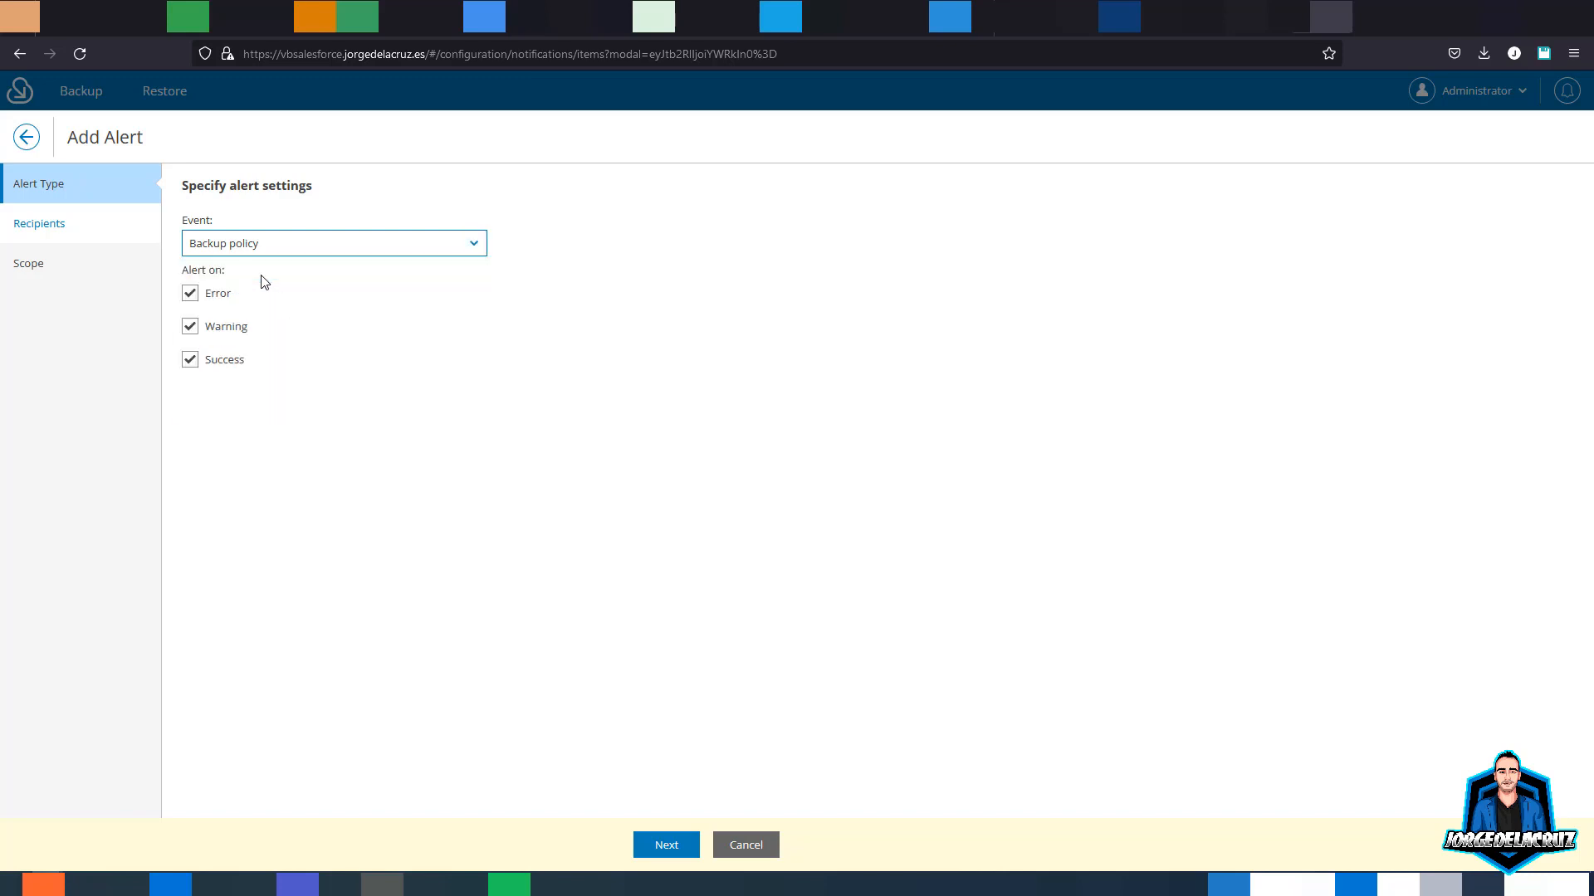
{"action": "left_click", "coordinate": [191, 360]}
{"action": "left_click", "coordinate": [667, 845]}
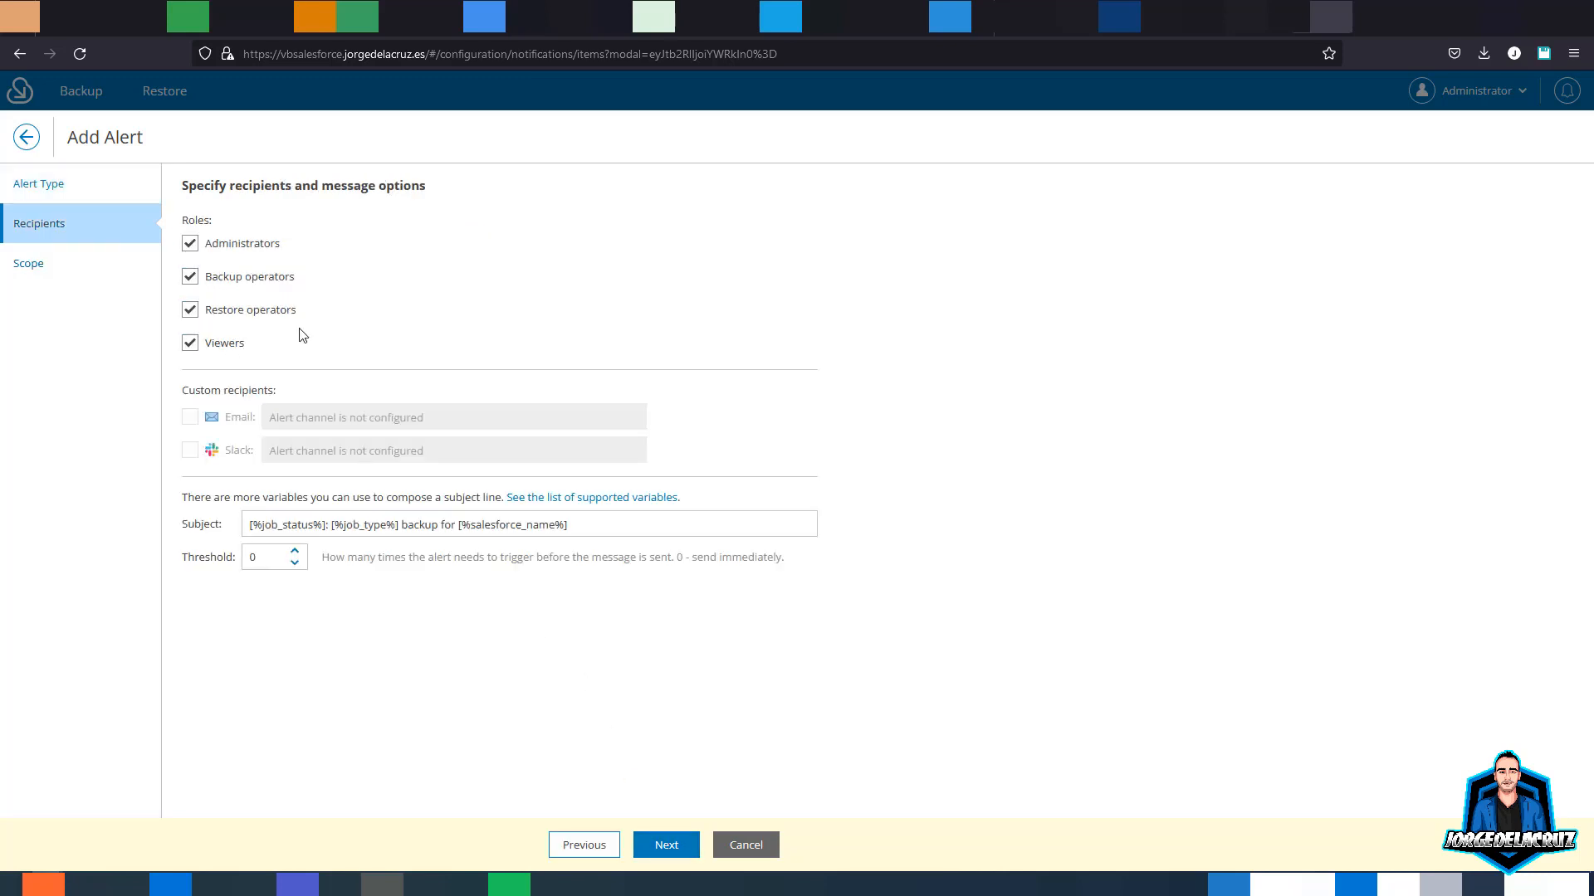
- Send the alert only to Backup operators, limit it to the production org, and finish
{"action": "left_click", "coordinate": [190, 243]}
{"action": "left_click", "coordinate": [190, 309]}
{"action": "left_click", "coordinate": [190, 343]}
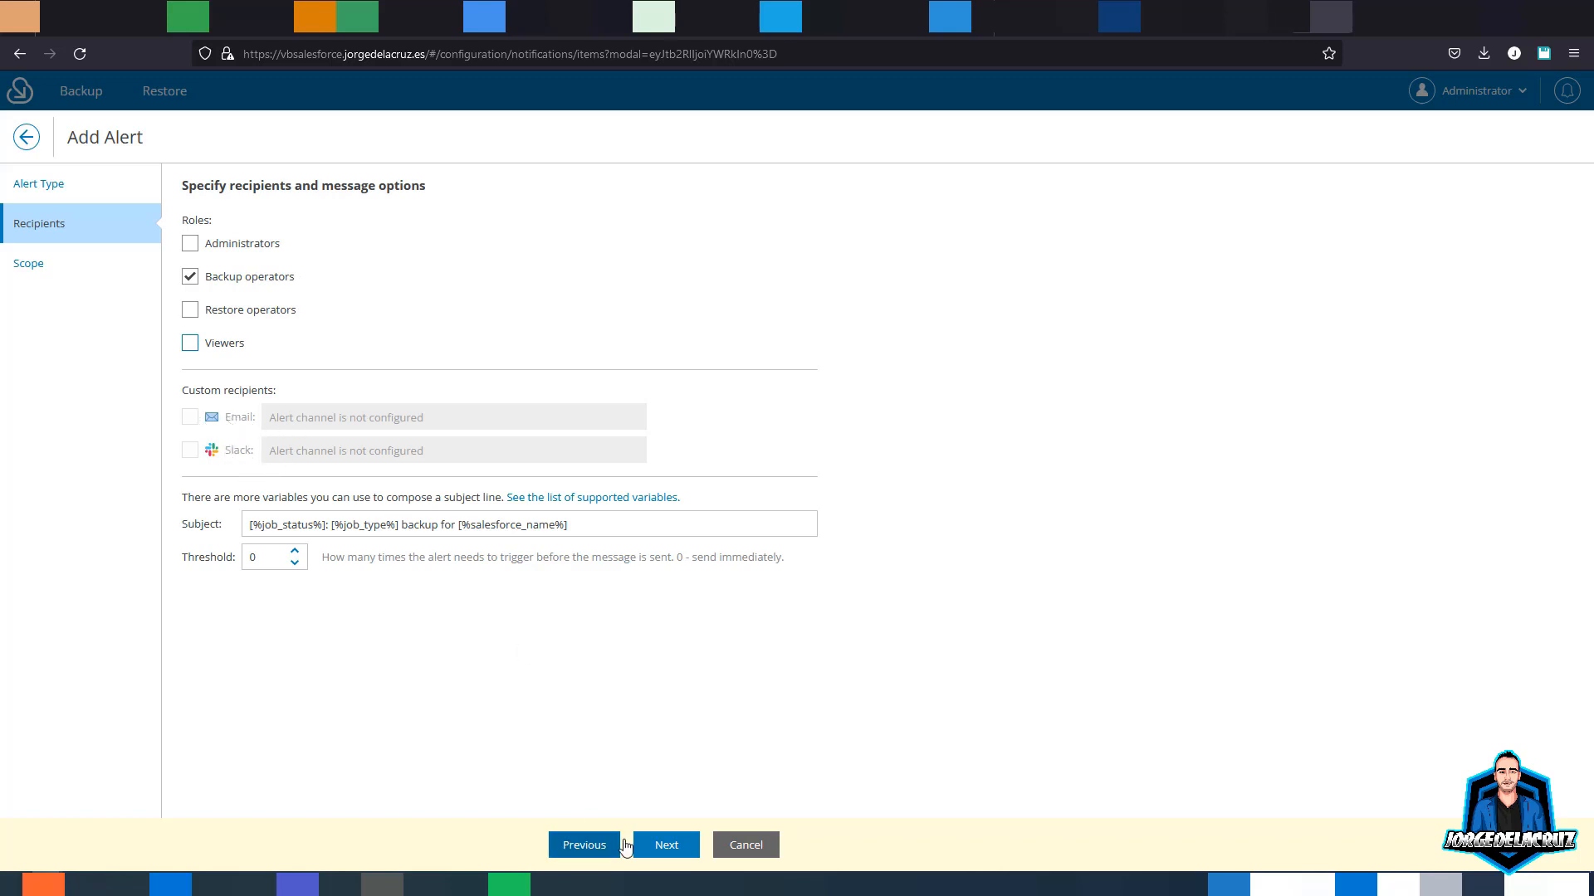
{"action": "left_click", "coordinate": [667, 844]}
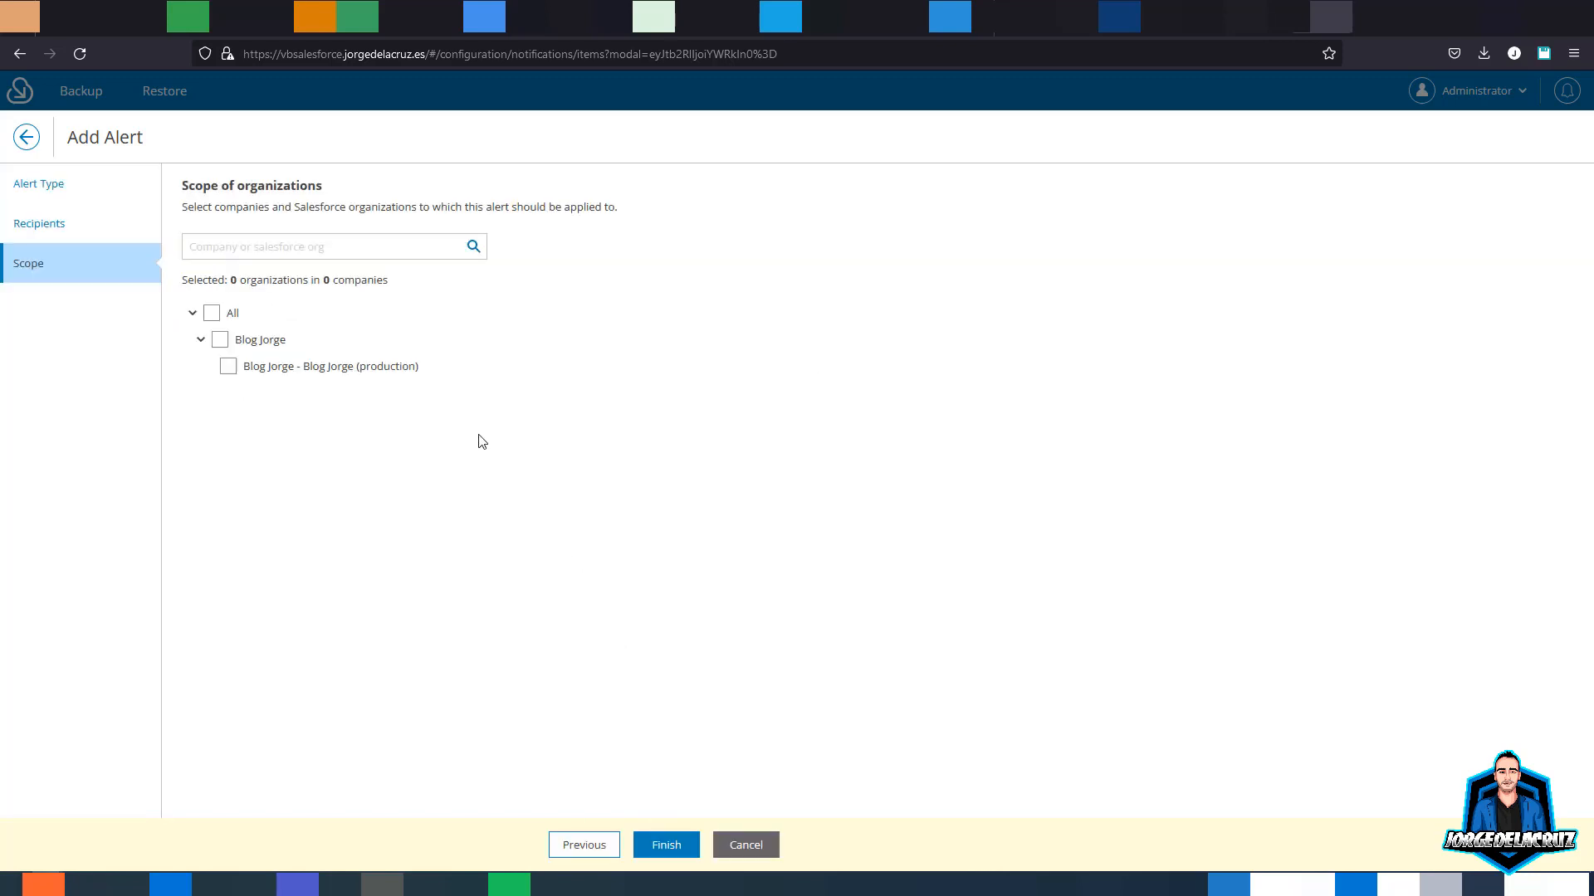
{"action": "left_click", "coordinate": [212, 314]}
{"action": "left_click", "coordinate": [211, 314]}
{"action": "left_click", "coordinate": [227, 366]}
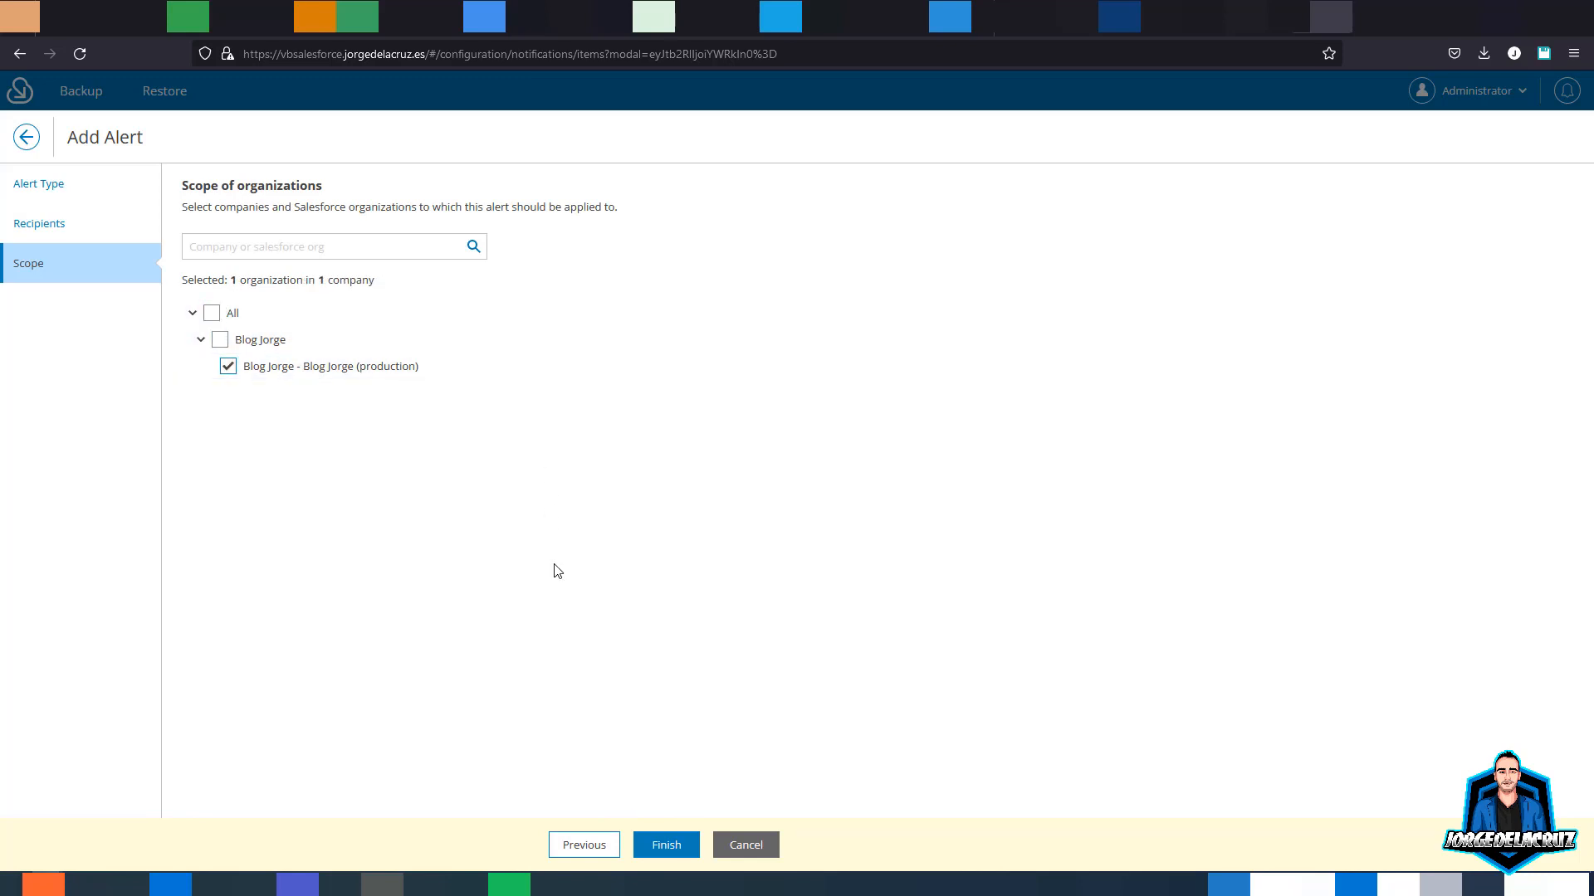
{"action": "left_click", "coordinate": [674, 845]}
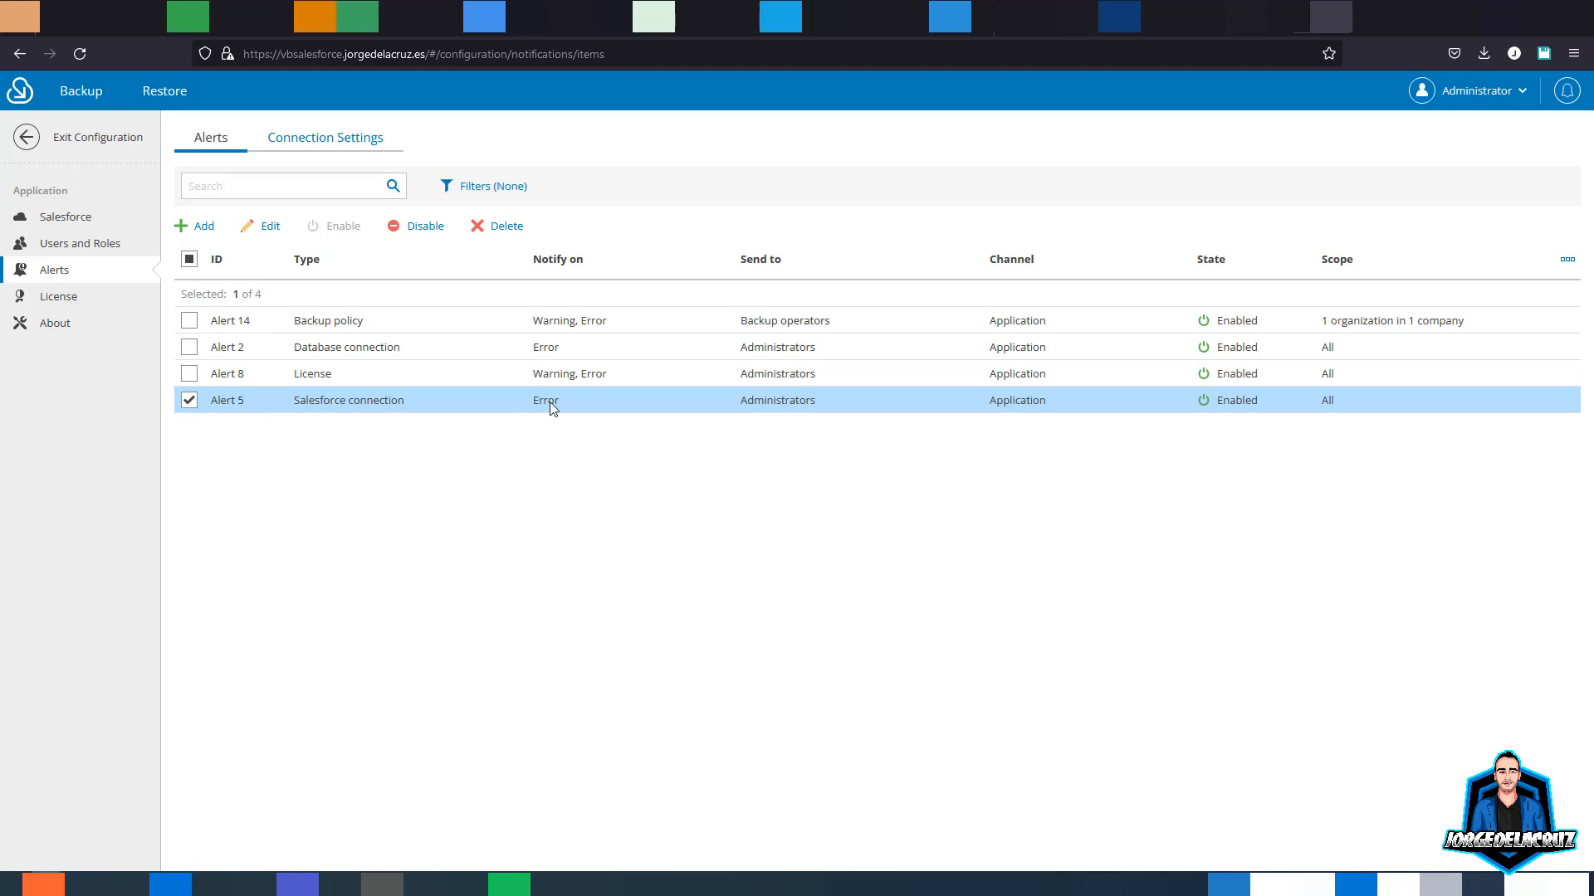
- Select the new Alert 14 and turn on email alerts in Connection Settings
{"action": "left_click", "coordinate": [375, 329]}
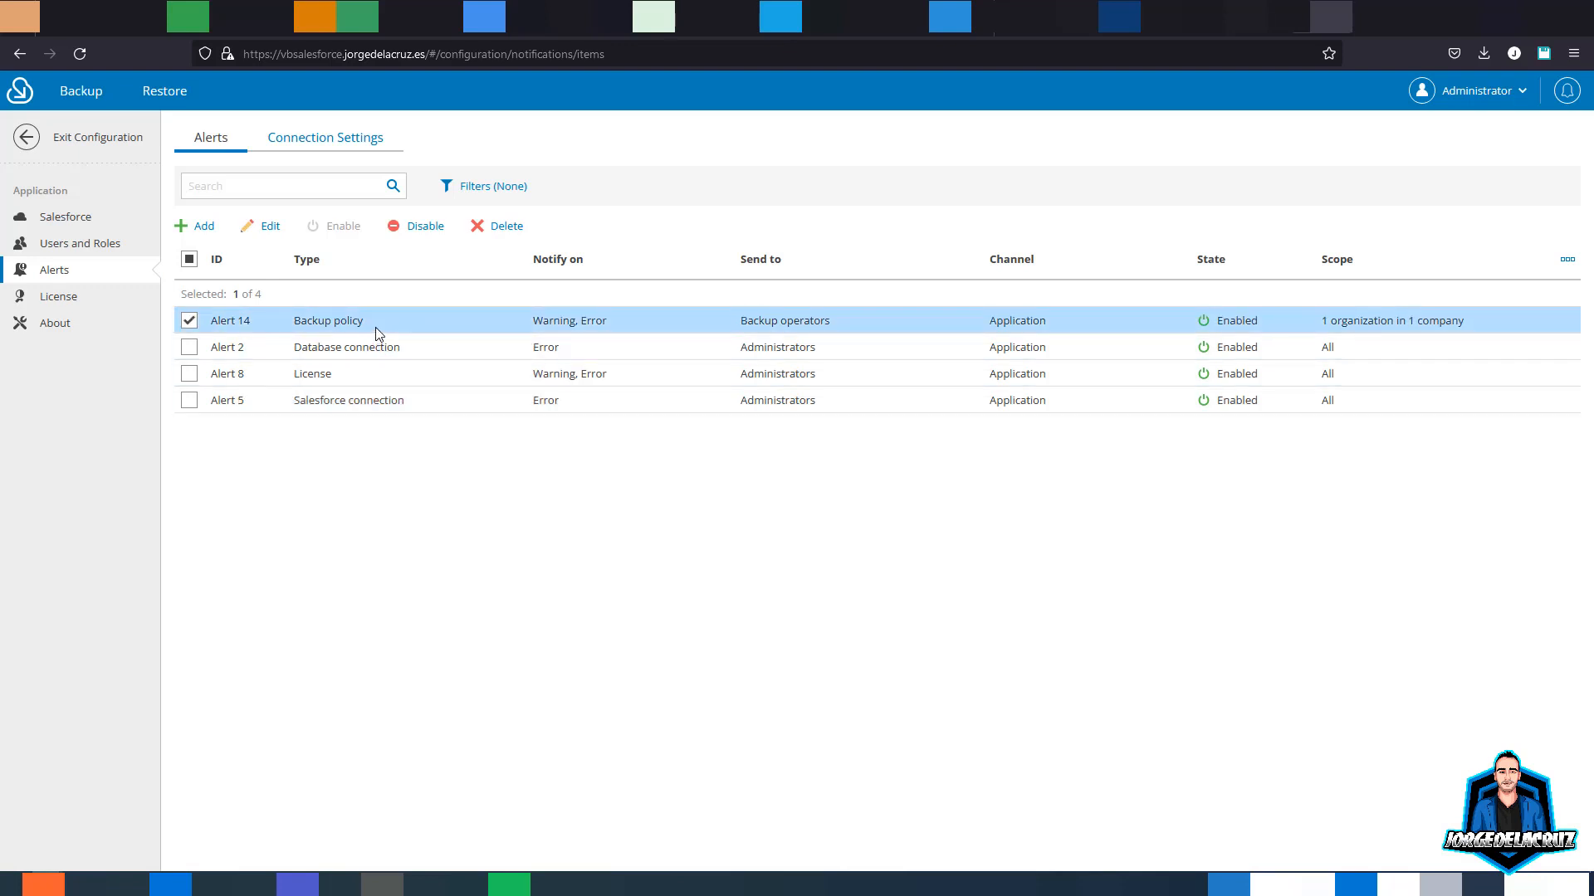
{"action": "left_click_drag", "start_coordinate": [289, 321], "coordinate": [413, 166]}
{"action": "left_click", "coordinate": [341, 140]}
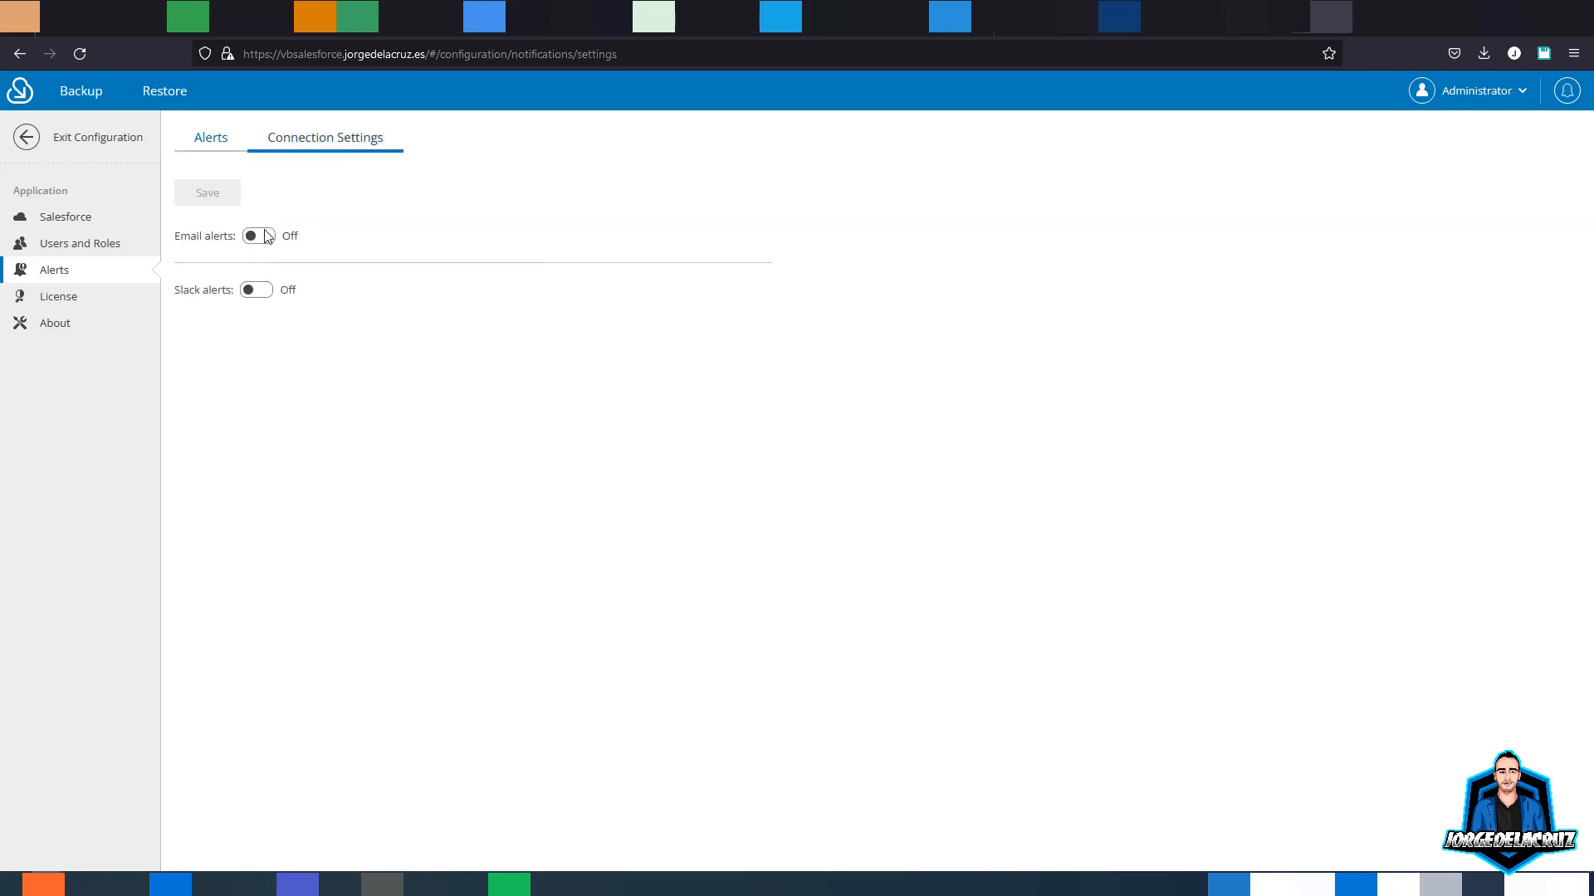
{"action": "left_click", "coordinate": [265, 237]}
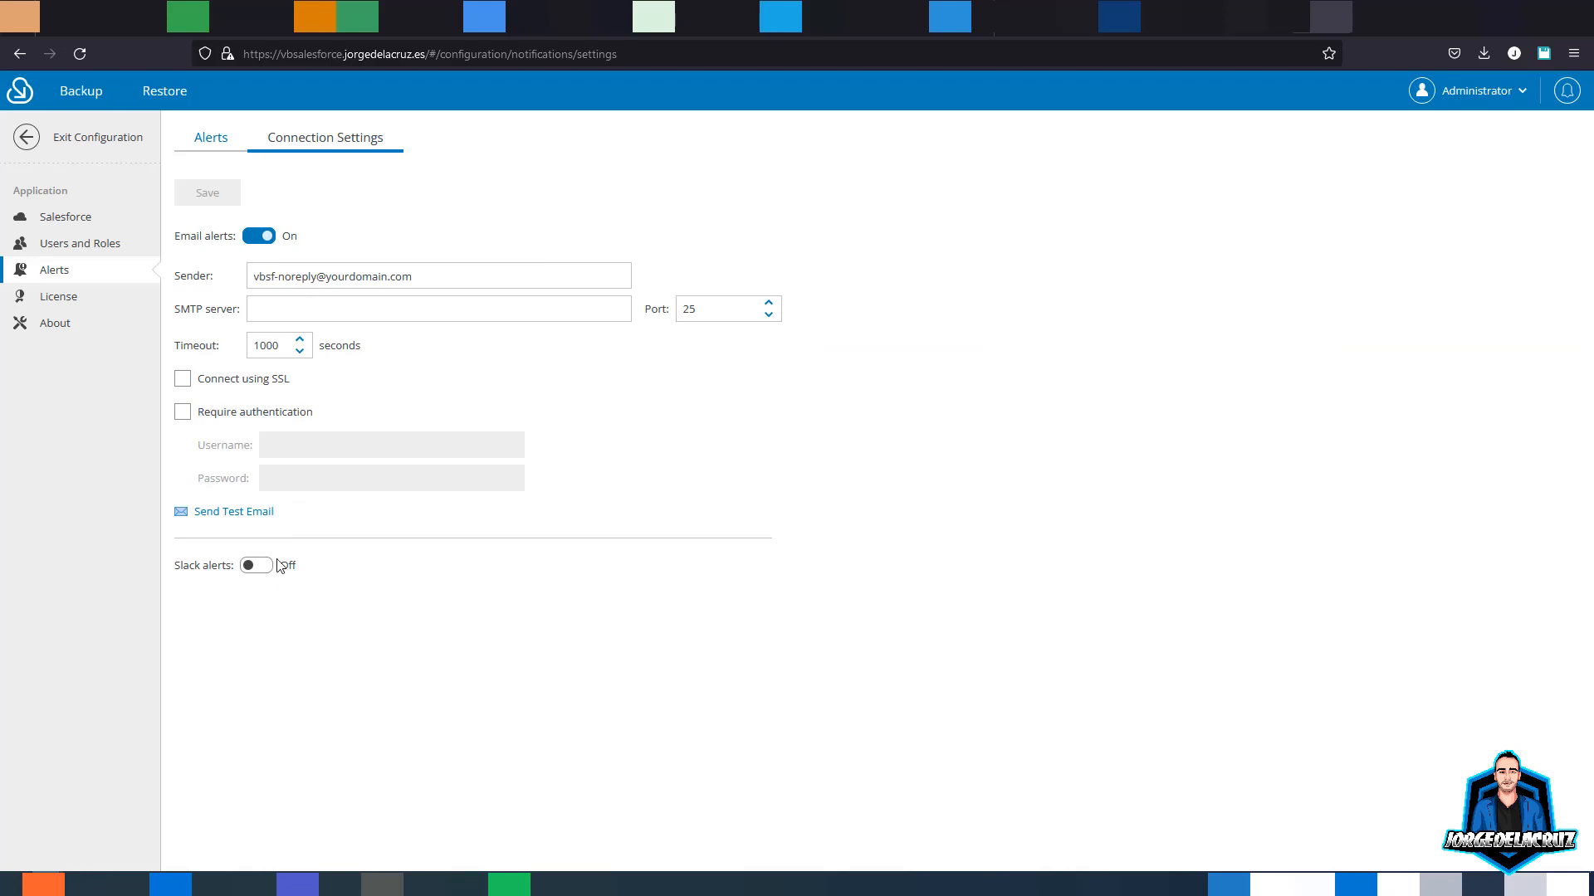
- Leave email and Slack alerts off, then view the License and About pages
{"action": "left_click", "coordinate": [264, 237]}
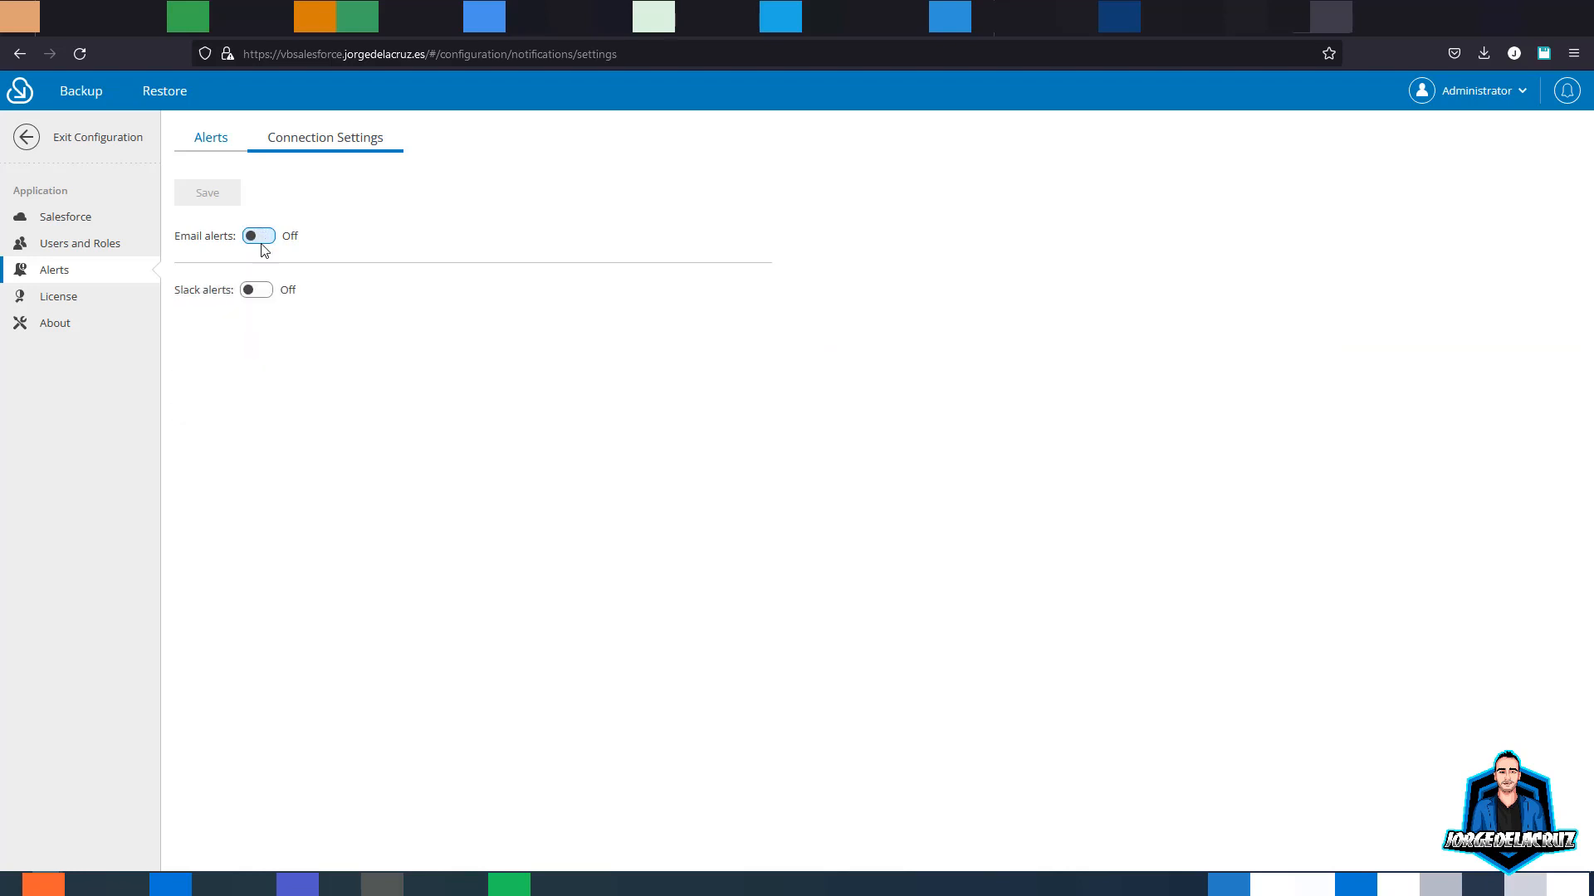
{"action": "left_click", "coordinate": [256, 290]}
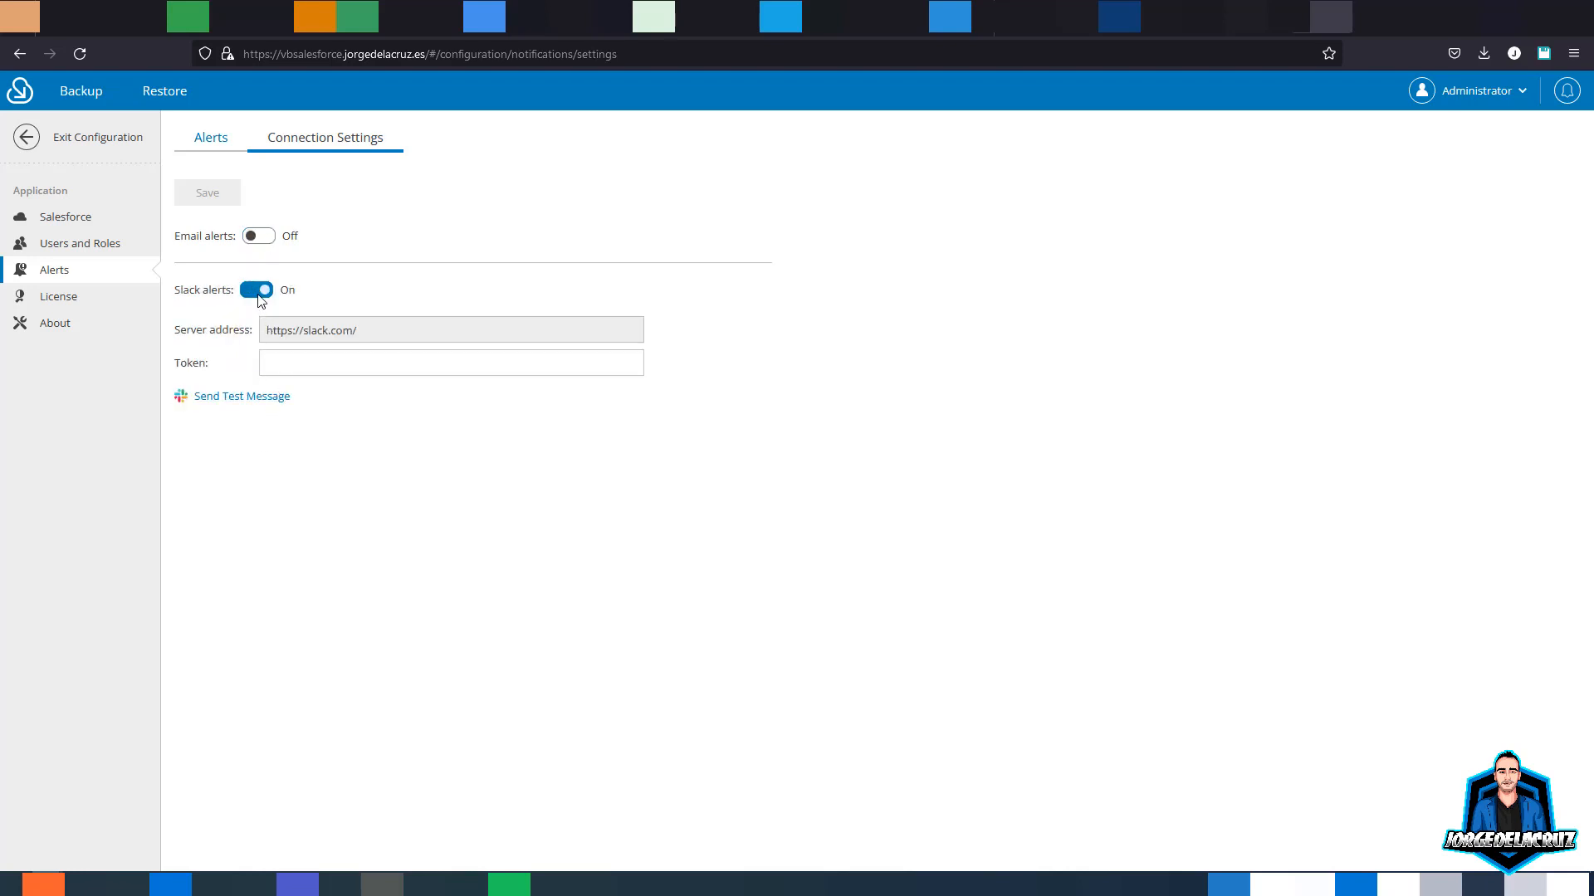
{"action": "left_click", "coordinate": [259, 294]}
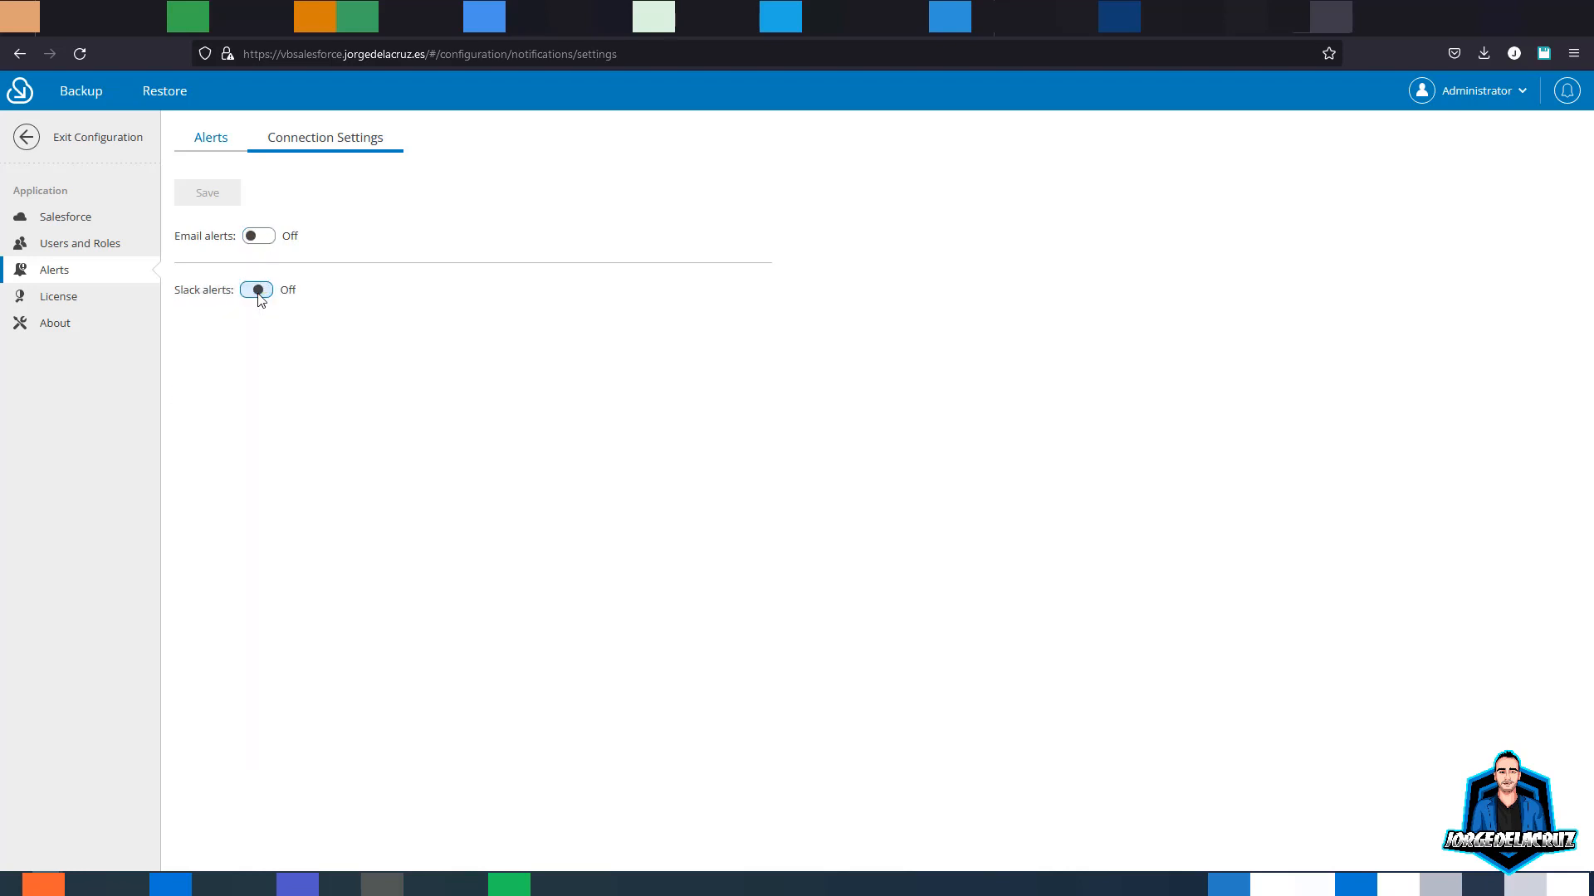
{"action": "left_click", "coordinate": [65, 300]}
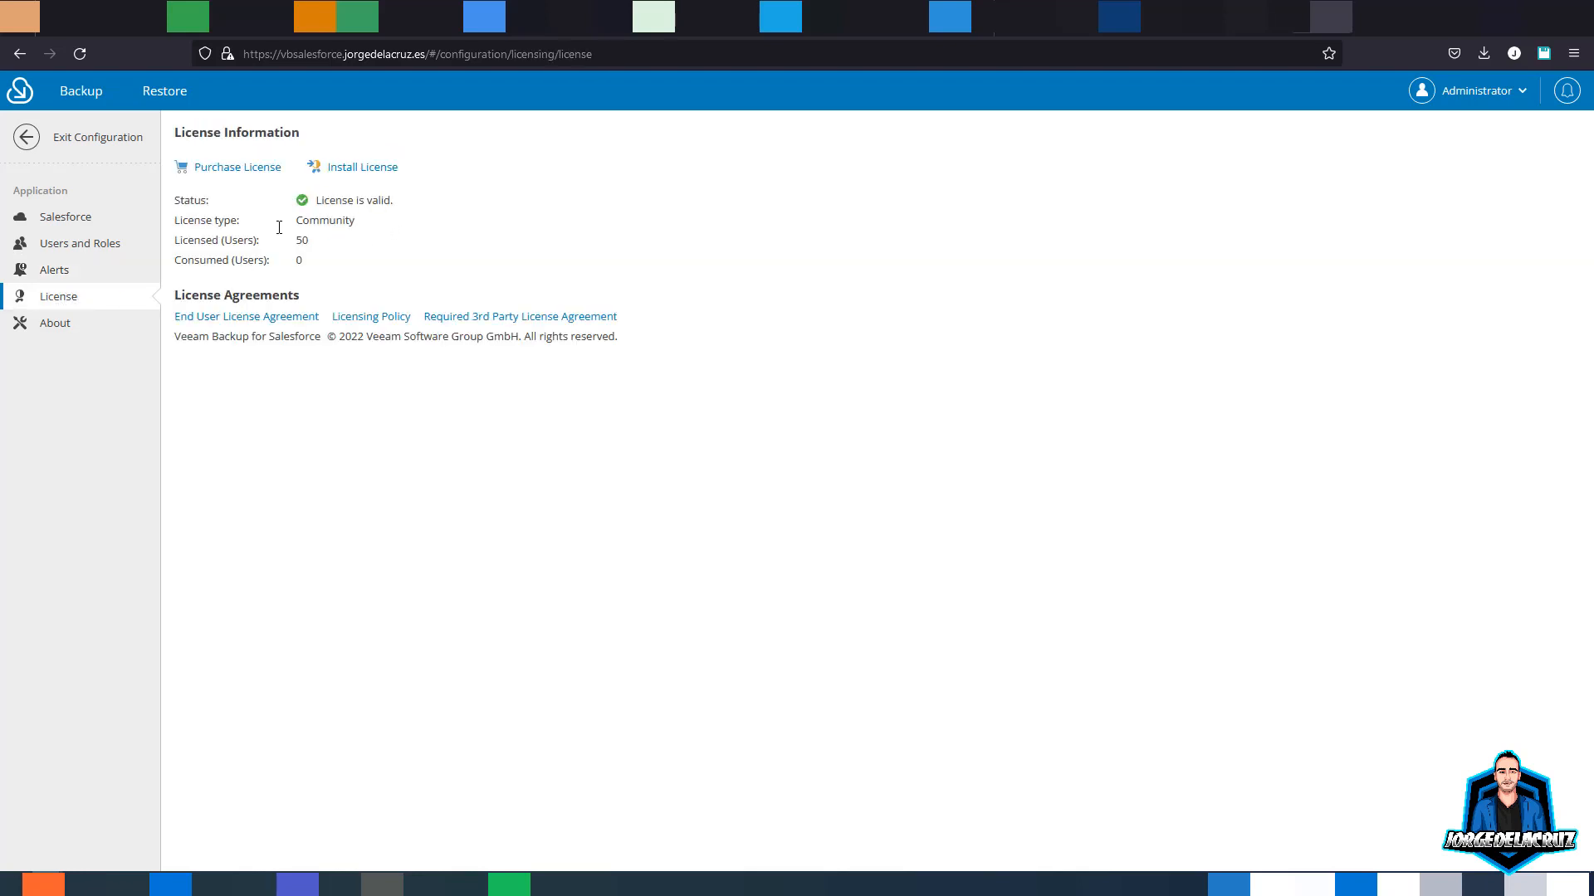
{"action": "left_click", "coordinate": [66, 325]}
{"action": "left_click_drag", "start_coordinate": [353, 177], "coordinate": [428, 219]}
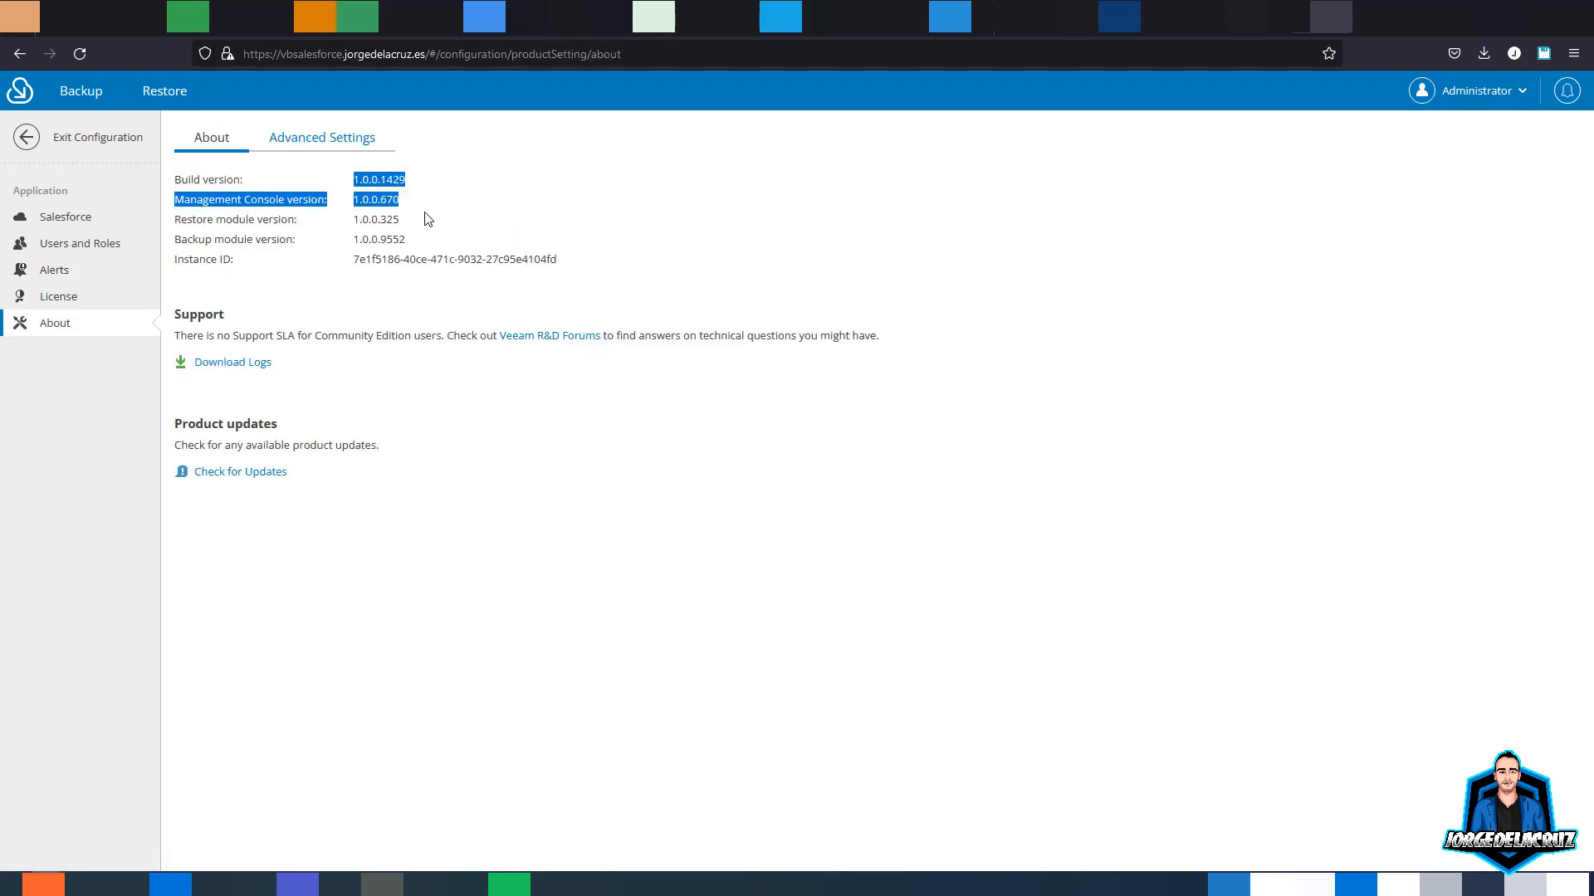
- Open Advanced Settings, accept the risk confirmation, and exit Configuration
{"action": "left_click", "coordinate": [344, 152]}
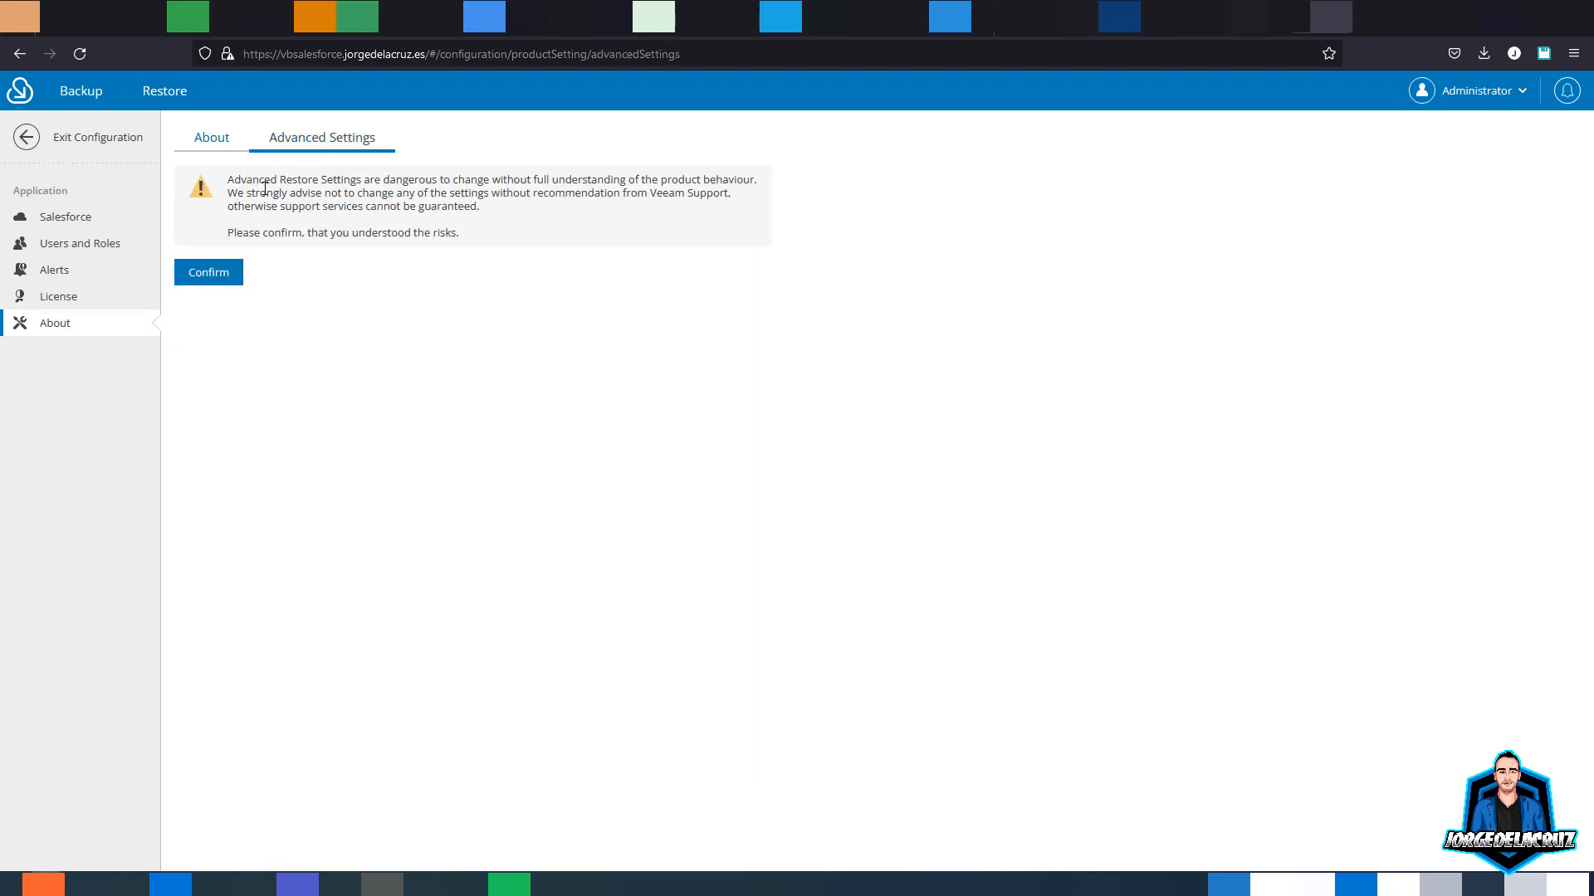
{"action": "left_click_drag", "start_coordinate": [265, 189], "coordinate": [588, 194]}
{"action": "left_click", "coordinate": [604, 194]}
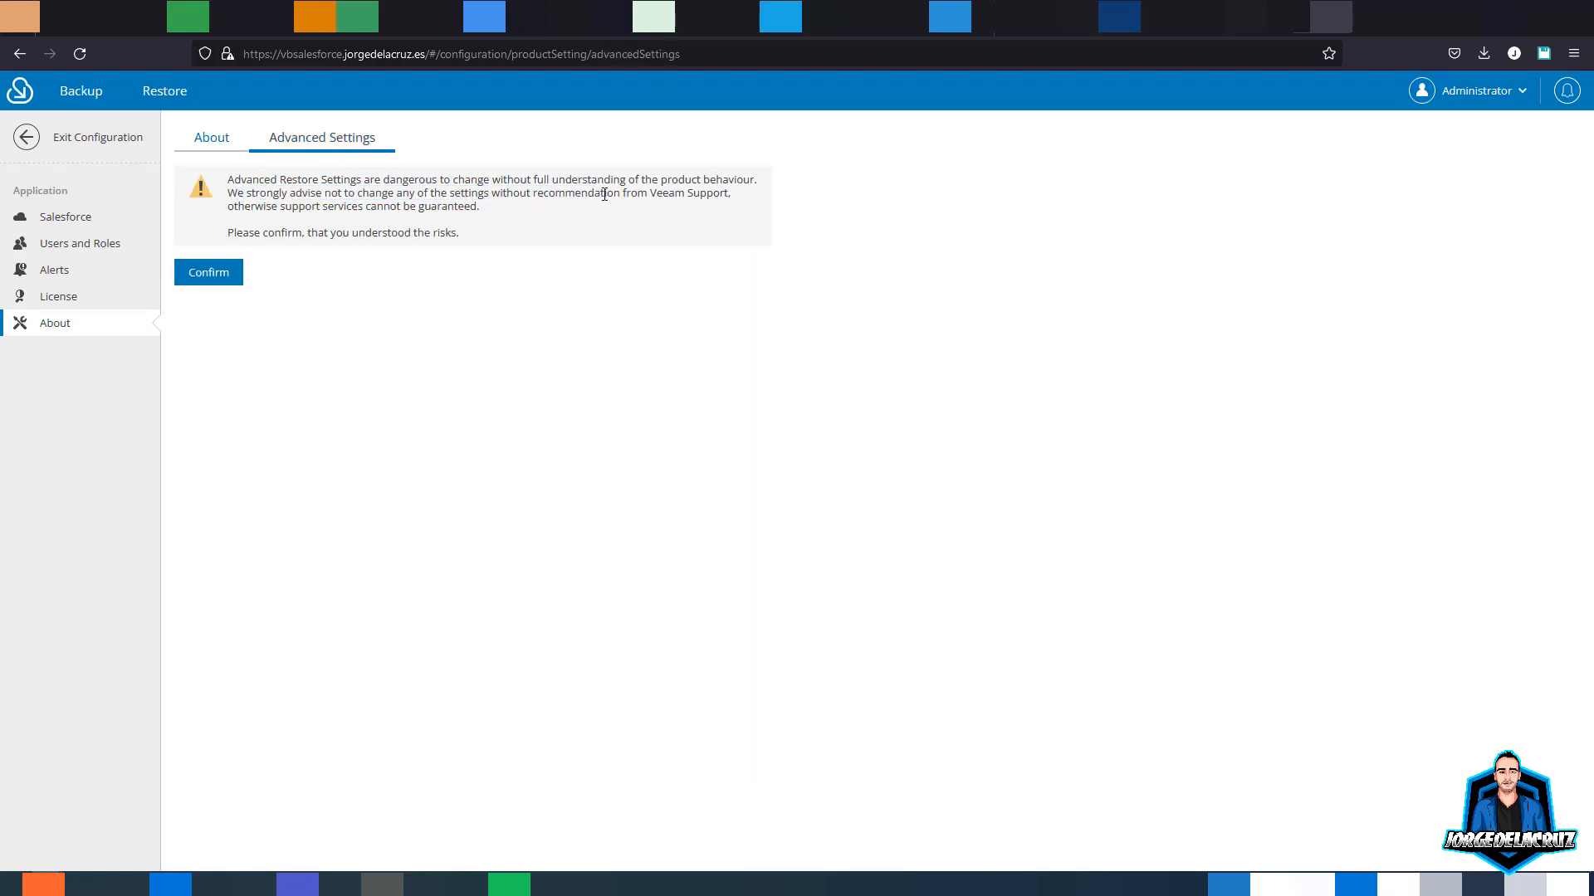
{"action": "left_click", "coordinate": [201, 276]}
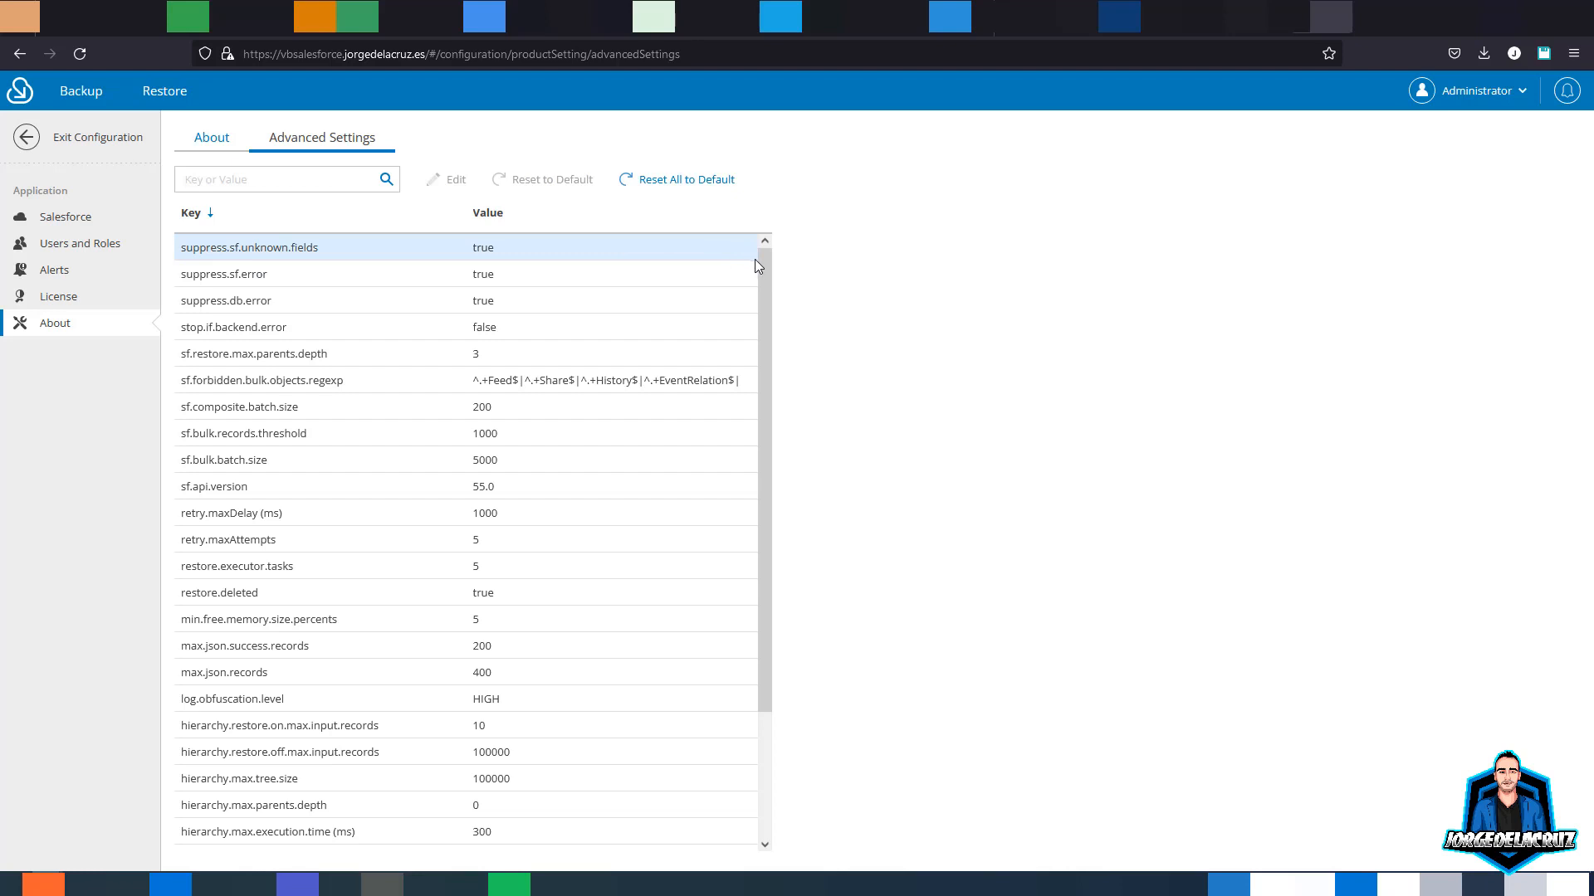
{"action": "left_click_drag", "start_coordinate": [765, 265], "coordinate": [736, 249]}
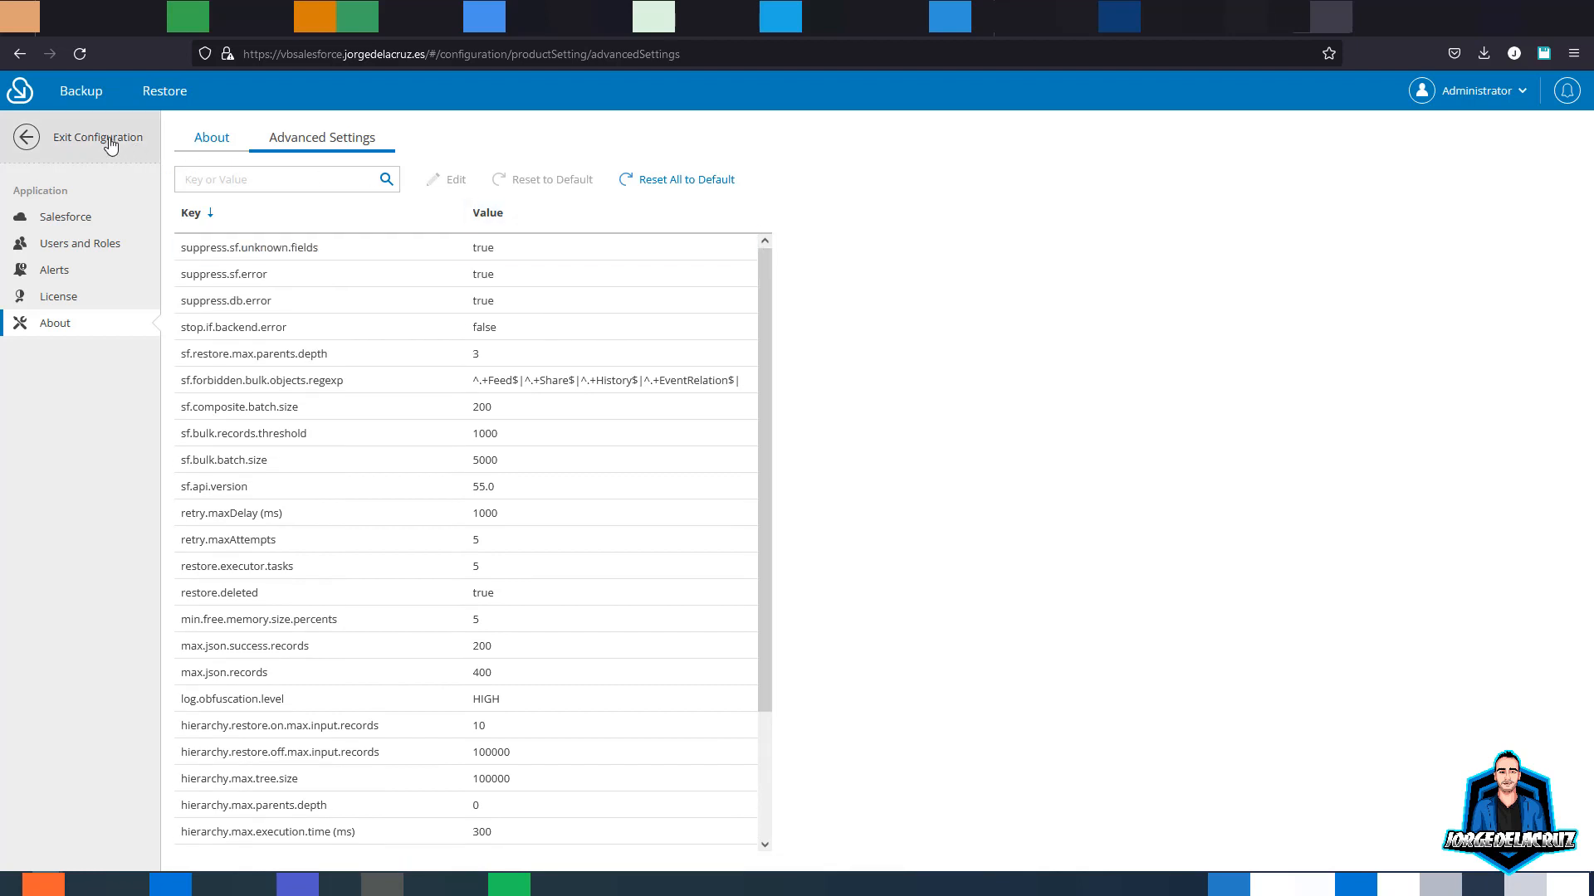
{"action": "left_click", "coordinate": [64, 146]}
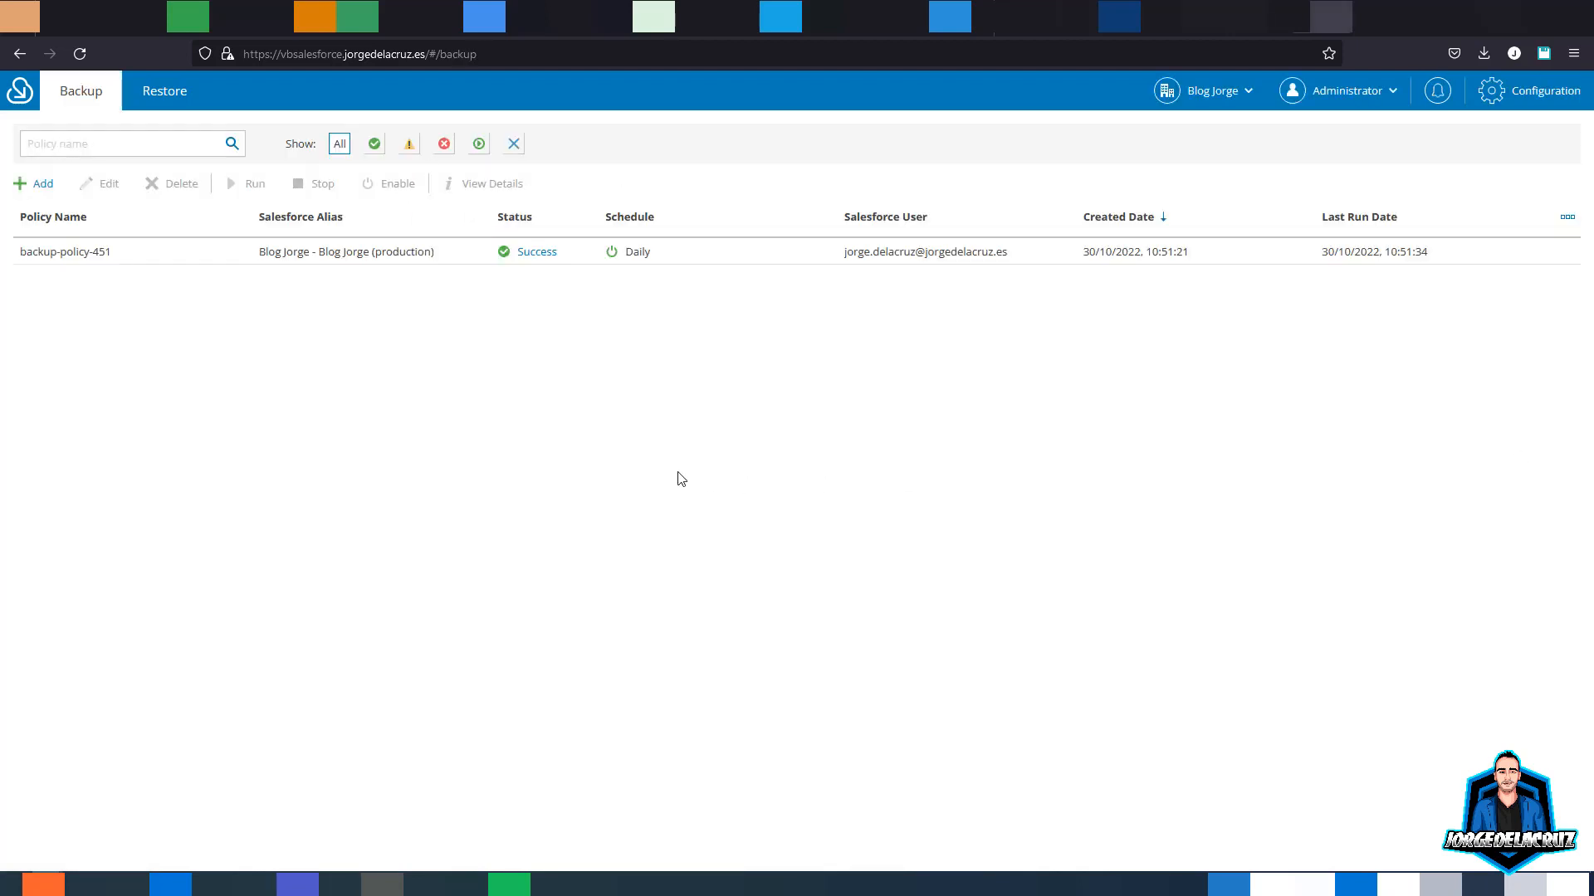
- Open backup-policy-451's session details and browse the per-object results, starting at EntitySubscription
{"action": "left_click", "coordinate": [534, 255]}
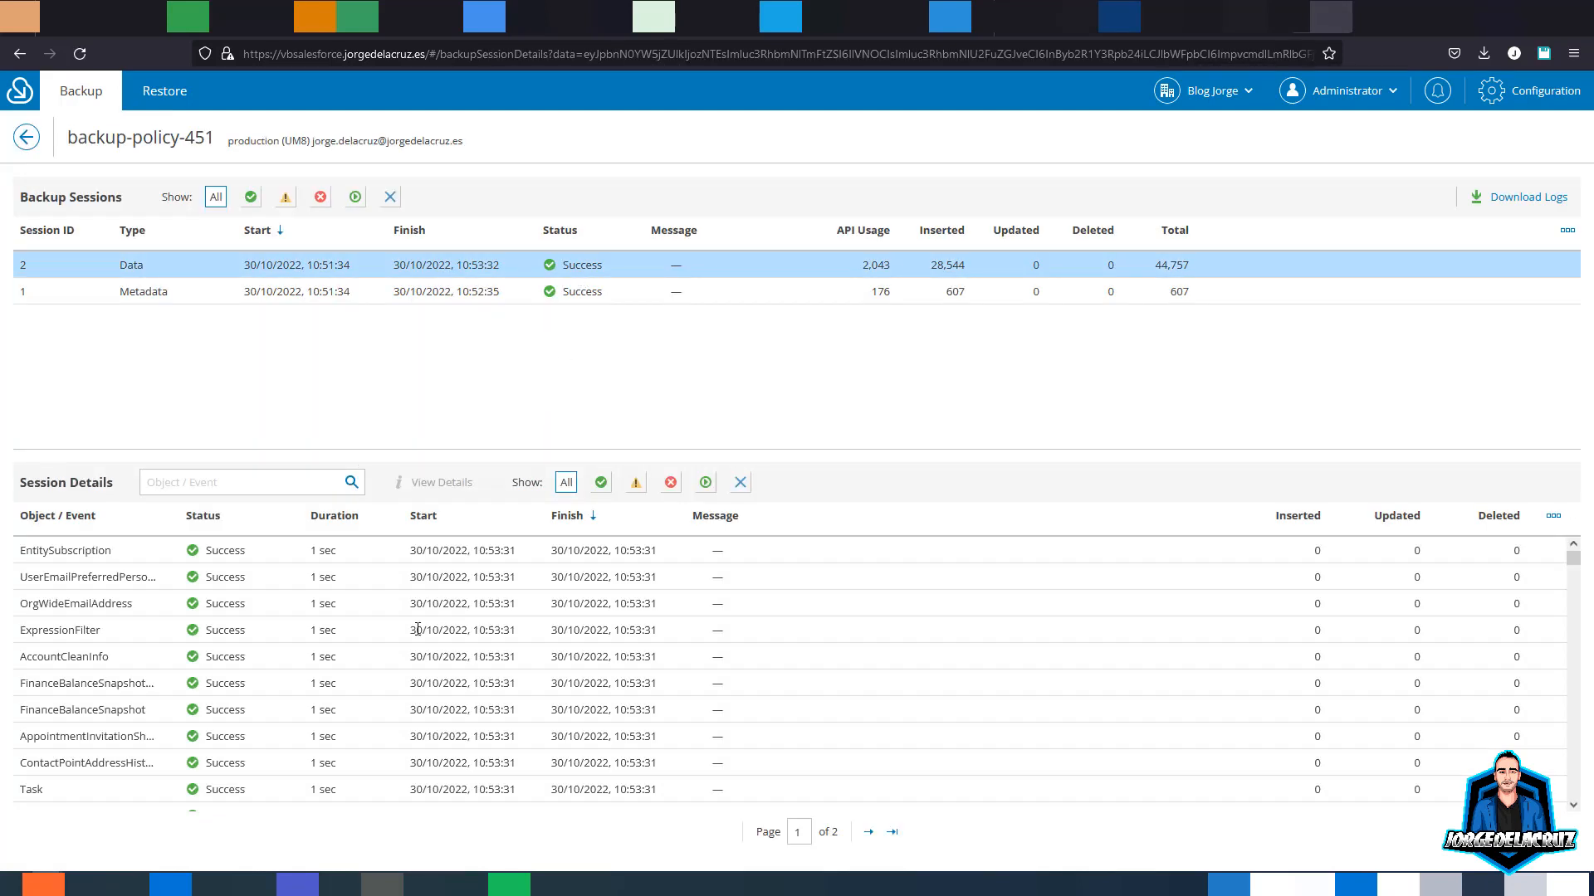
{"action": "left_click", "coordinate": [210, 560]}
{"action": "scroll", "coordinate": [286, 579], "scroll_direction": "down", "scroll_amount": 10}
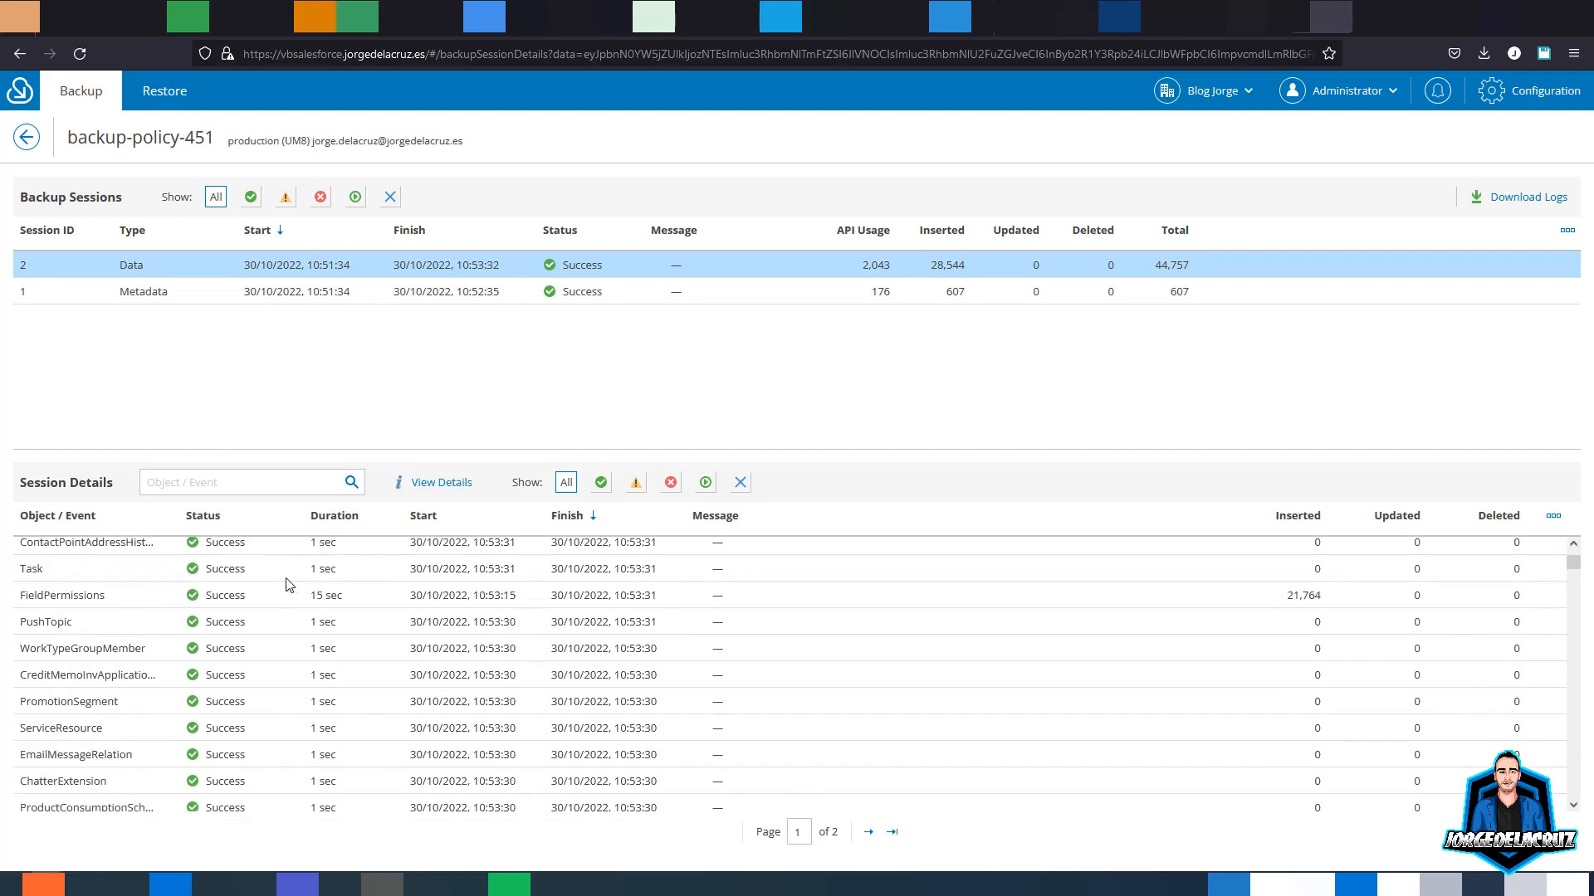
{"action": "scroll", "coordinate": [286, 587], "scroll_direction": "down", "scroll_amount": 10}
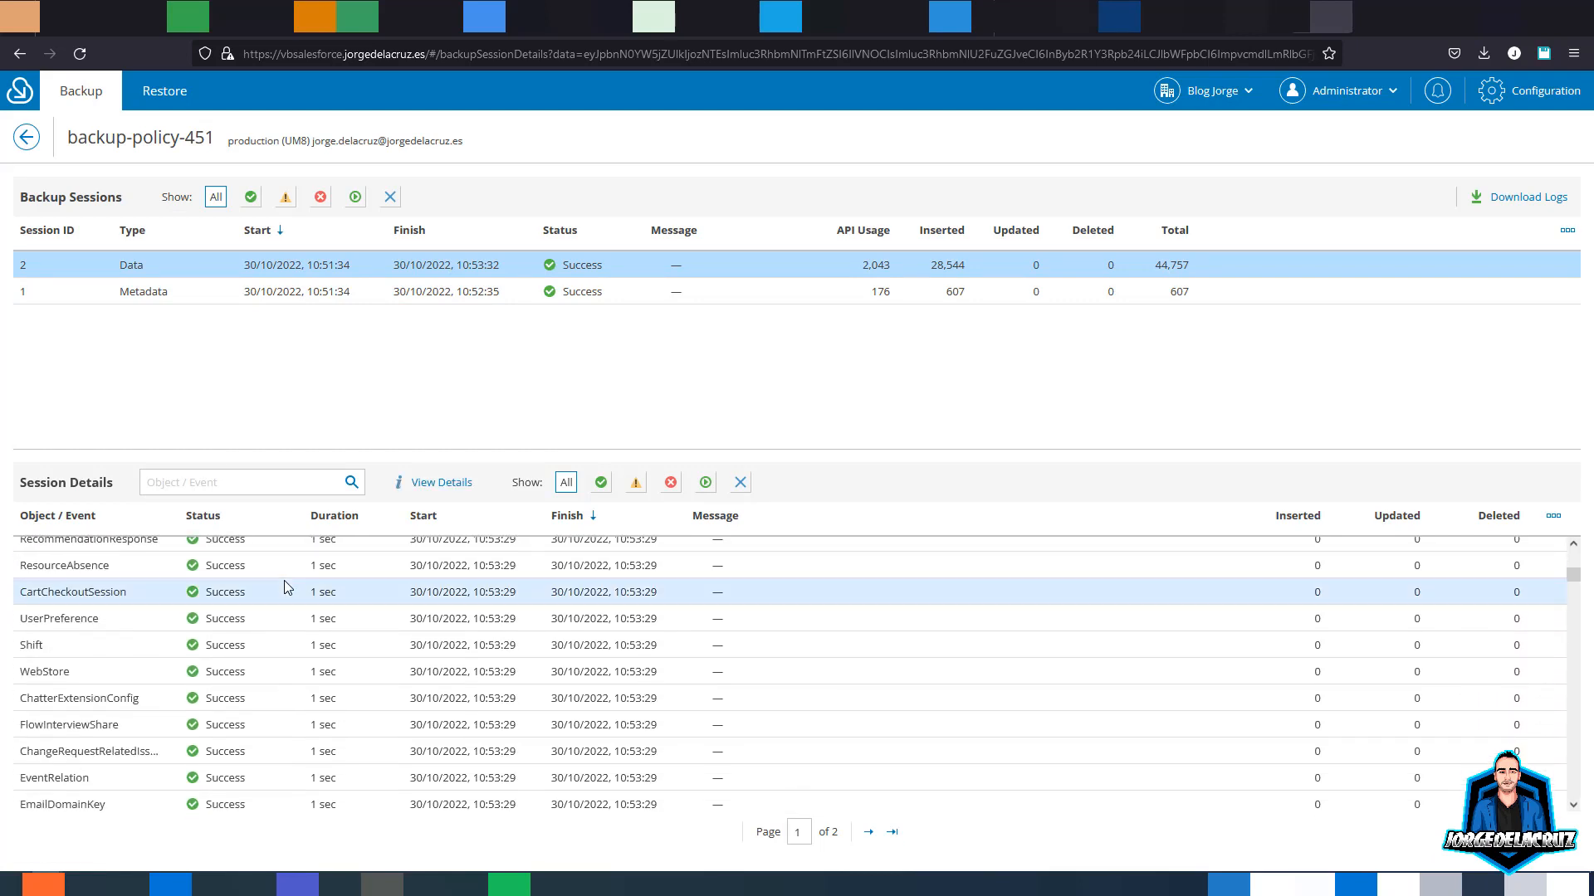
{"action": "scroll", "coordinate": [293, 587], "scroll_direction": "down", "scroll_amount": 3}
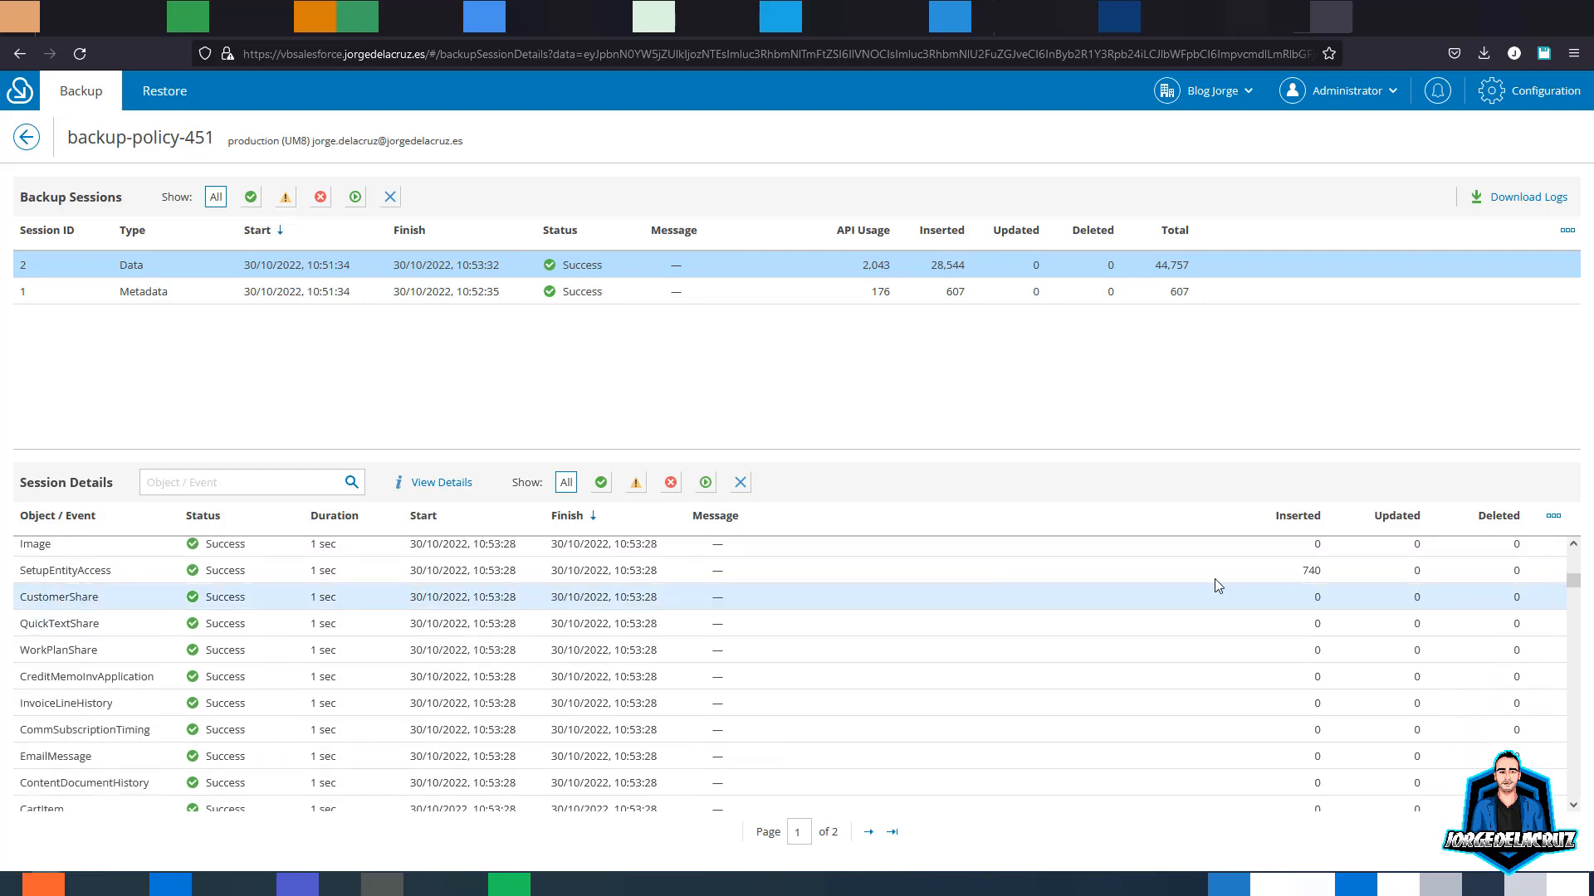
{"action": "left_click_drag", "start_coordinate": [1571, 585], "coordinate": [1571, 772]}
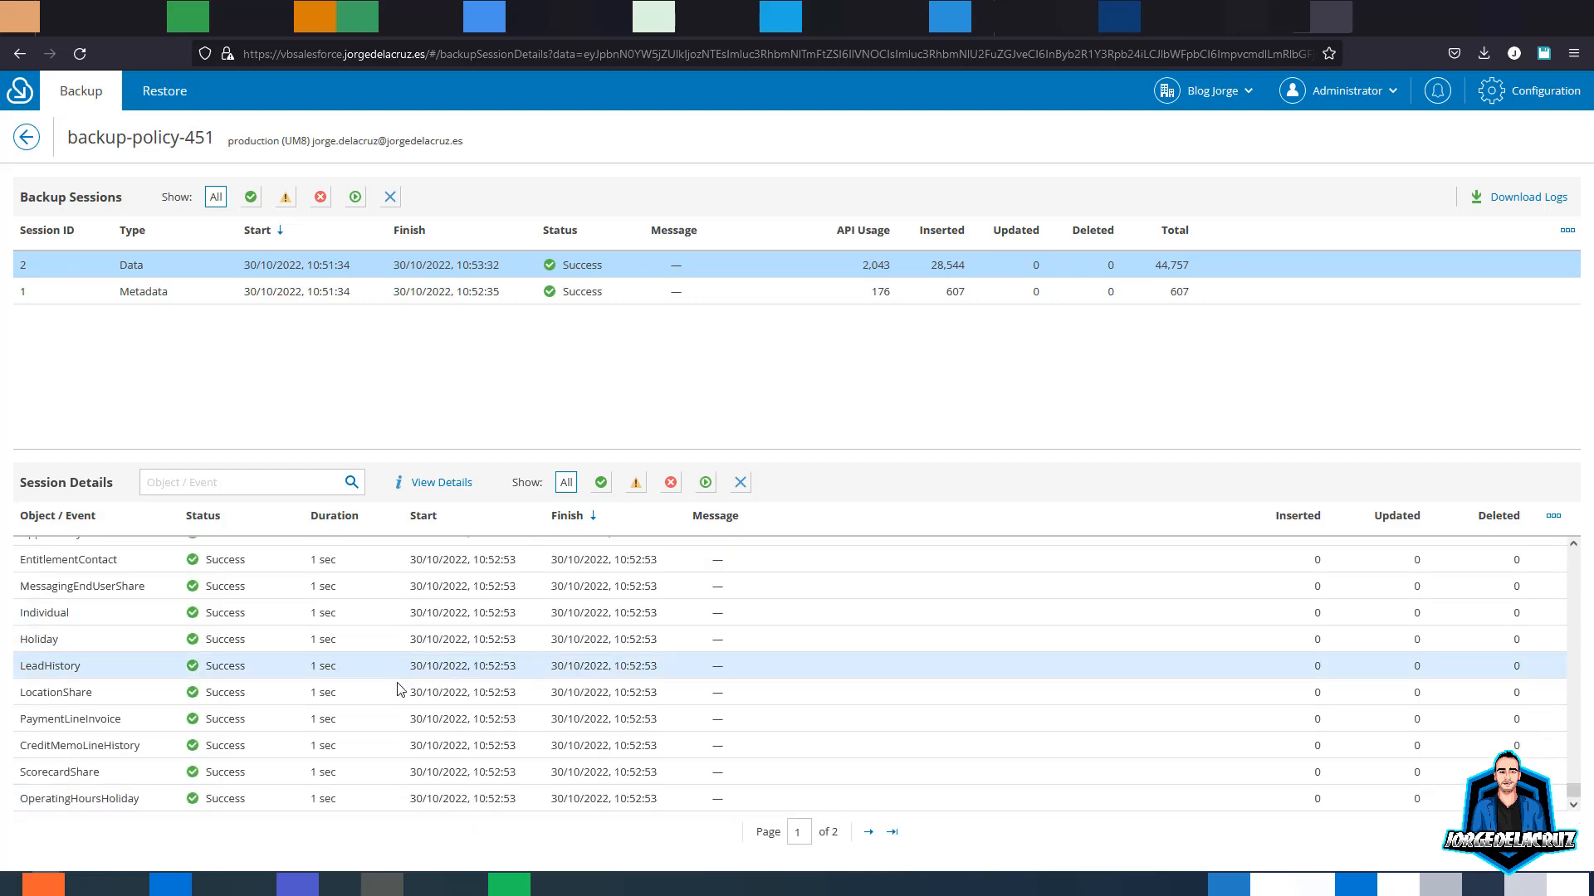
{"action": "scroll", "coordinate": [407, 709], "scroll_direction": "up", "scroll_amount": 5}
{"action": "scroll", "coordinate": [411, 715], "scroll_direction": "up", "scroll_amount": 5}
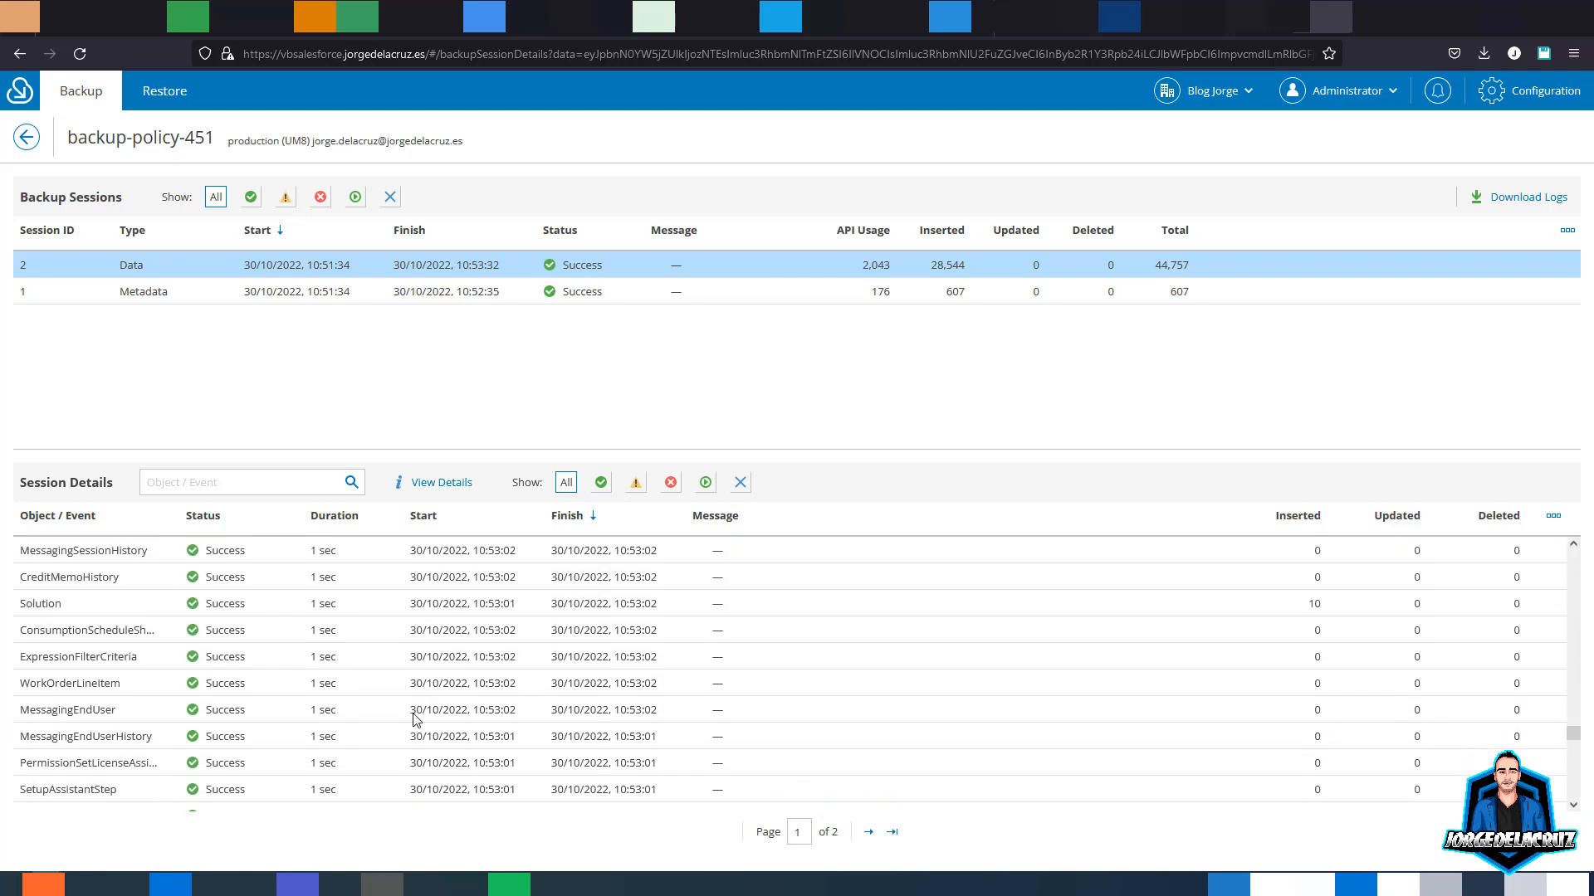
{"action": "left_click_drag", "start_coordinate": [1574, 722], "coordinate": [1573, 577]}
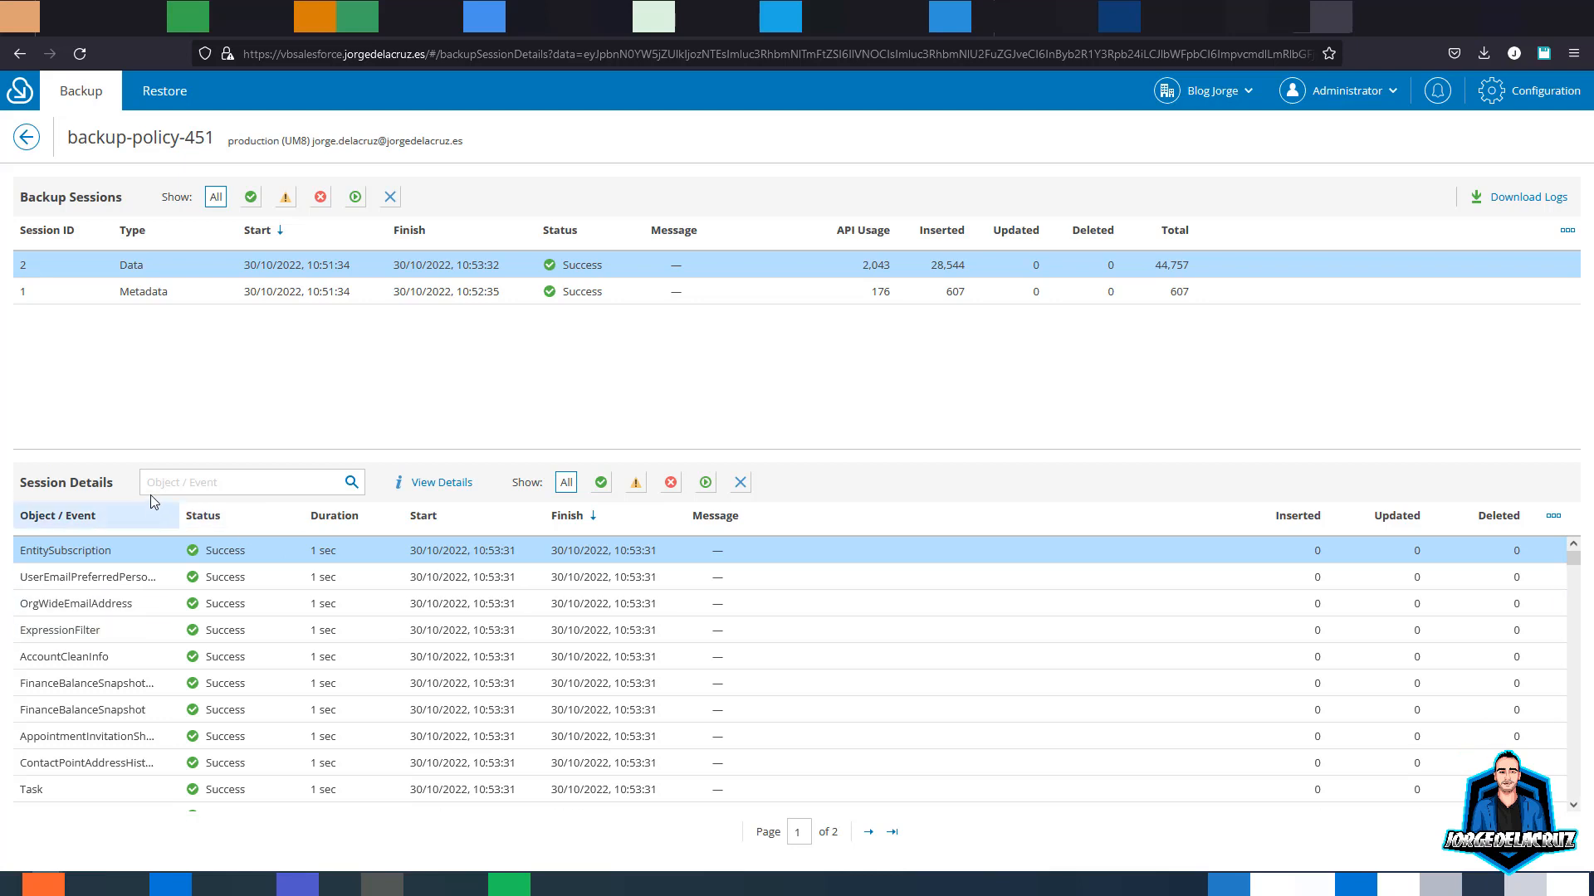
- Search the session details for 'organ' and select the Organization object's result
{"action": "left_click", "coordinate": [180, 484]}
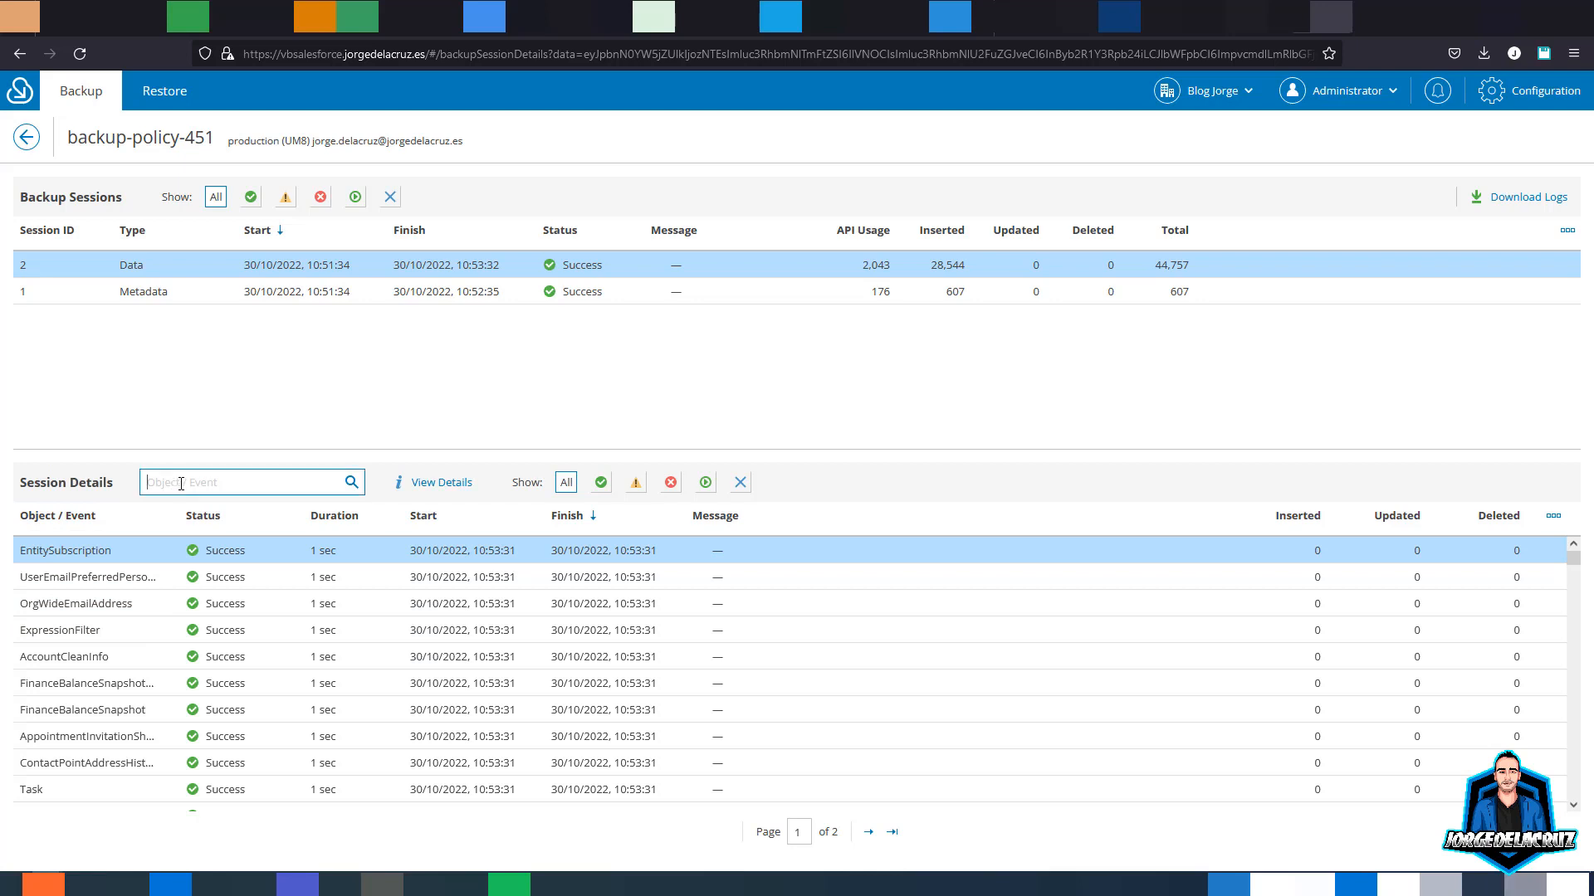
{"action": "type", "text": "compa"}
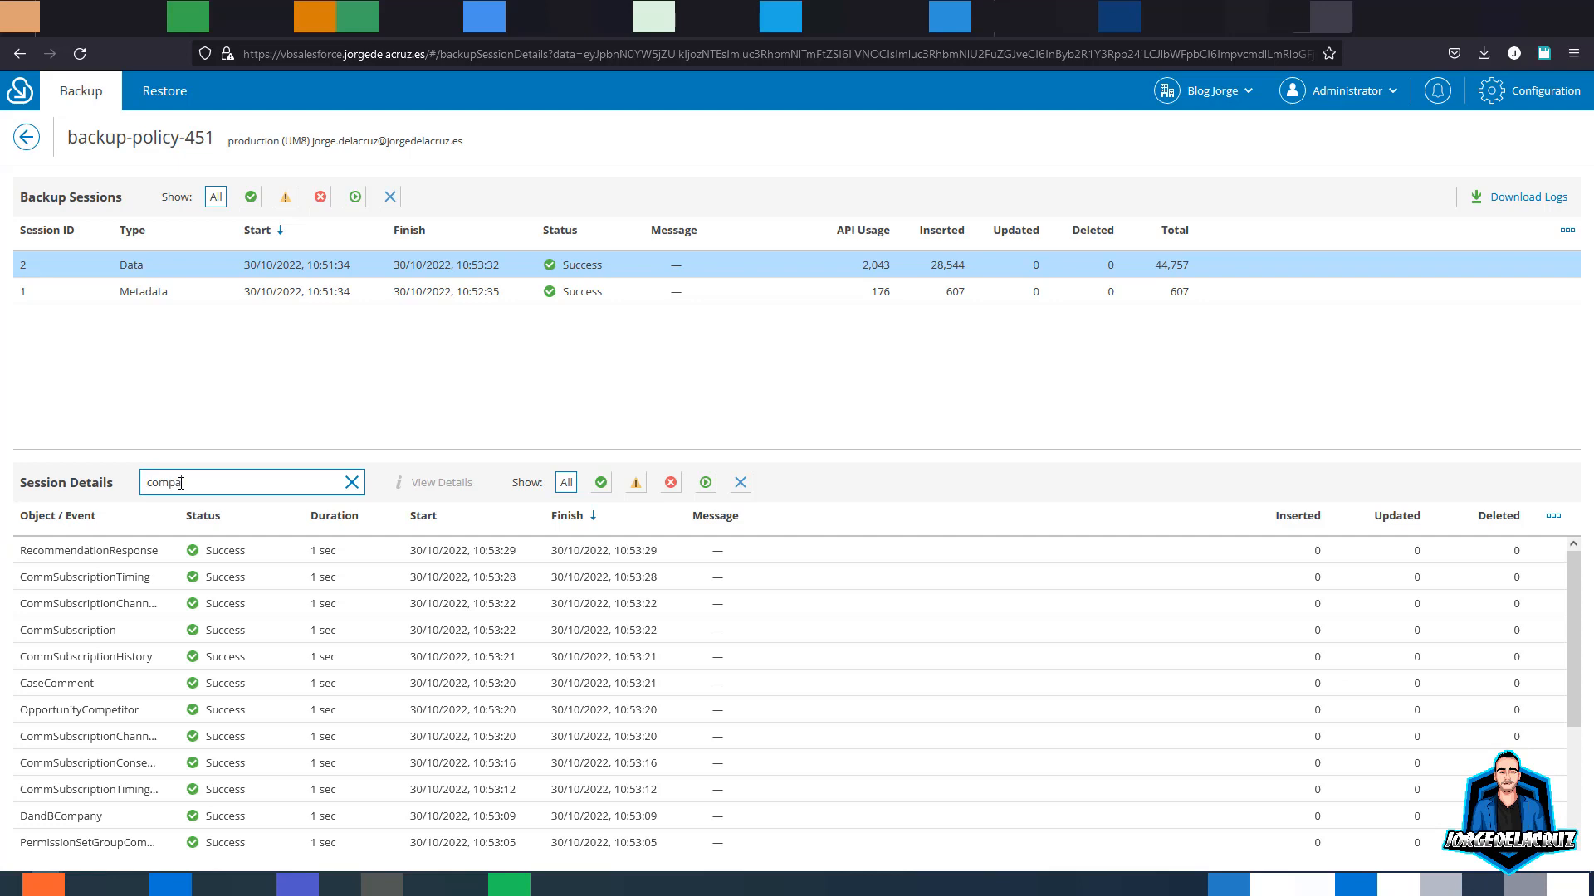
{"action": "key", "text": "BackSpace"}
{"action": "key", "text": "BackSpace"}
{"action": "key", "text": "BackSpace"}
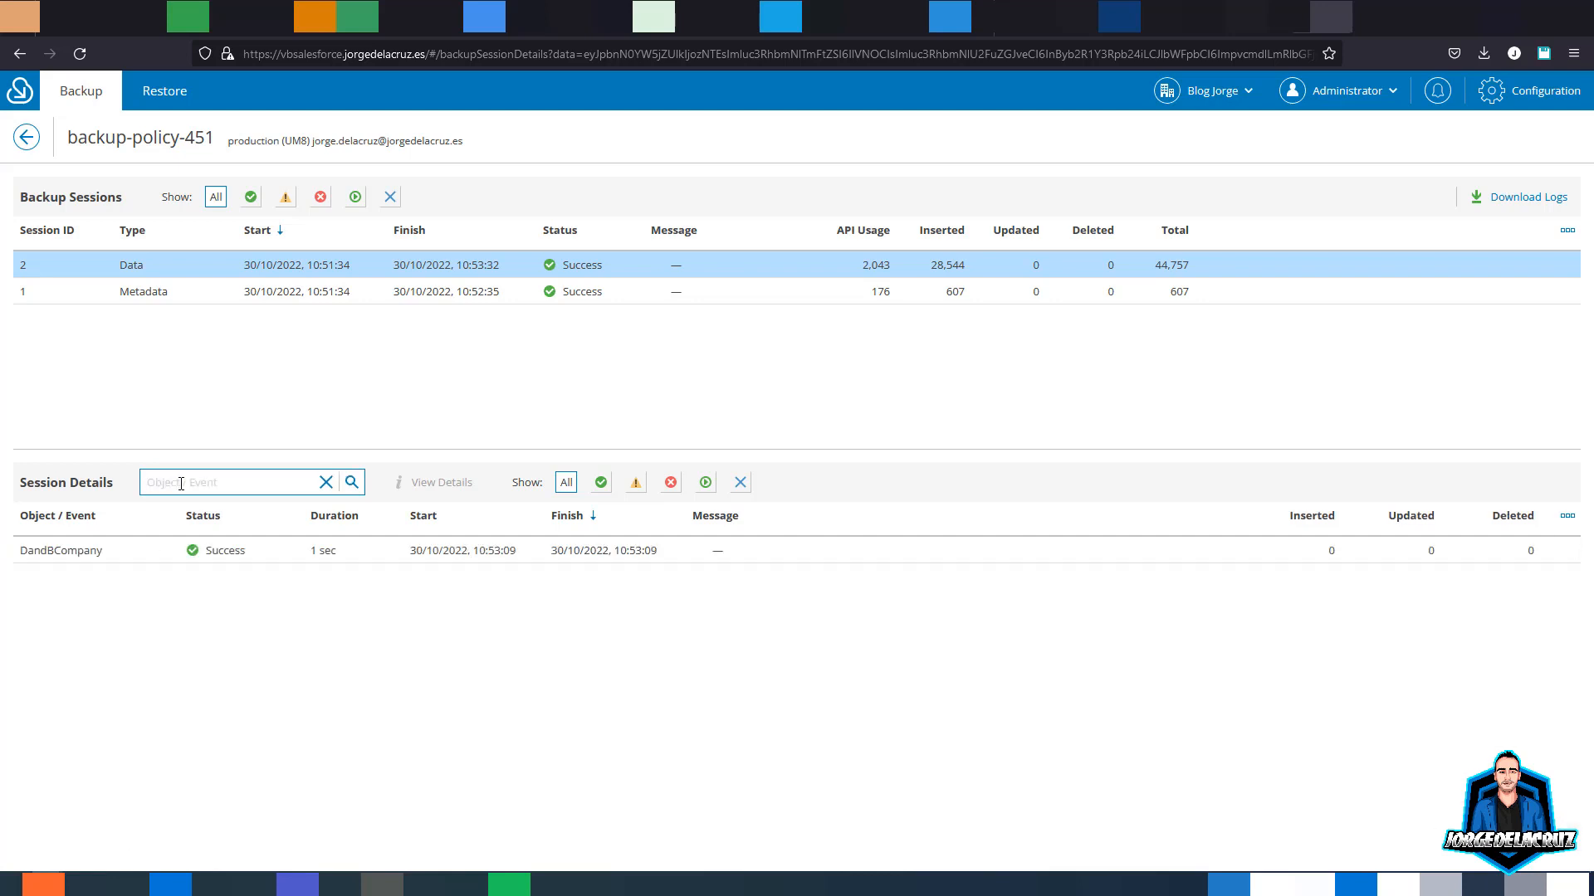
{"action": "type", "text": "organ"}
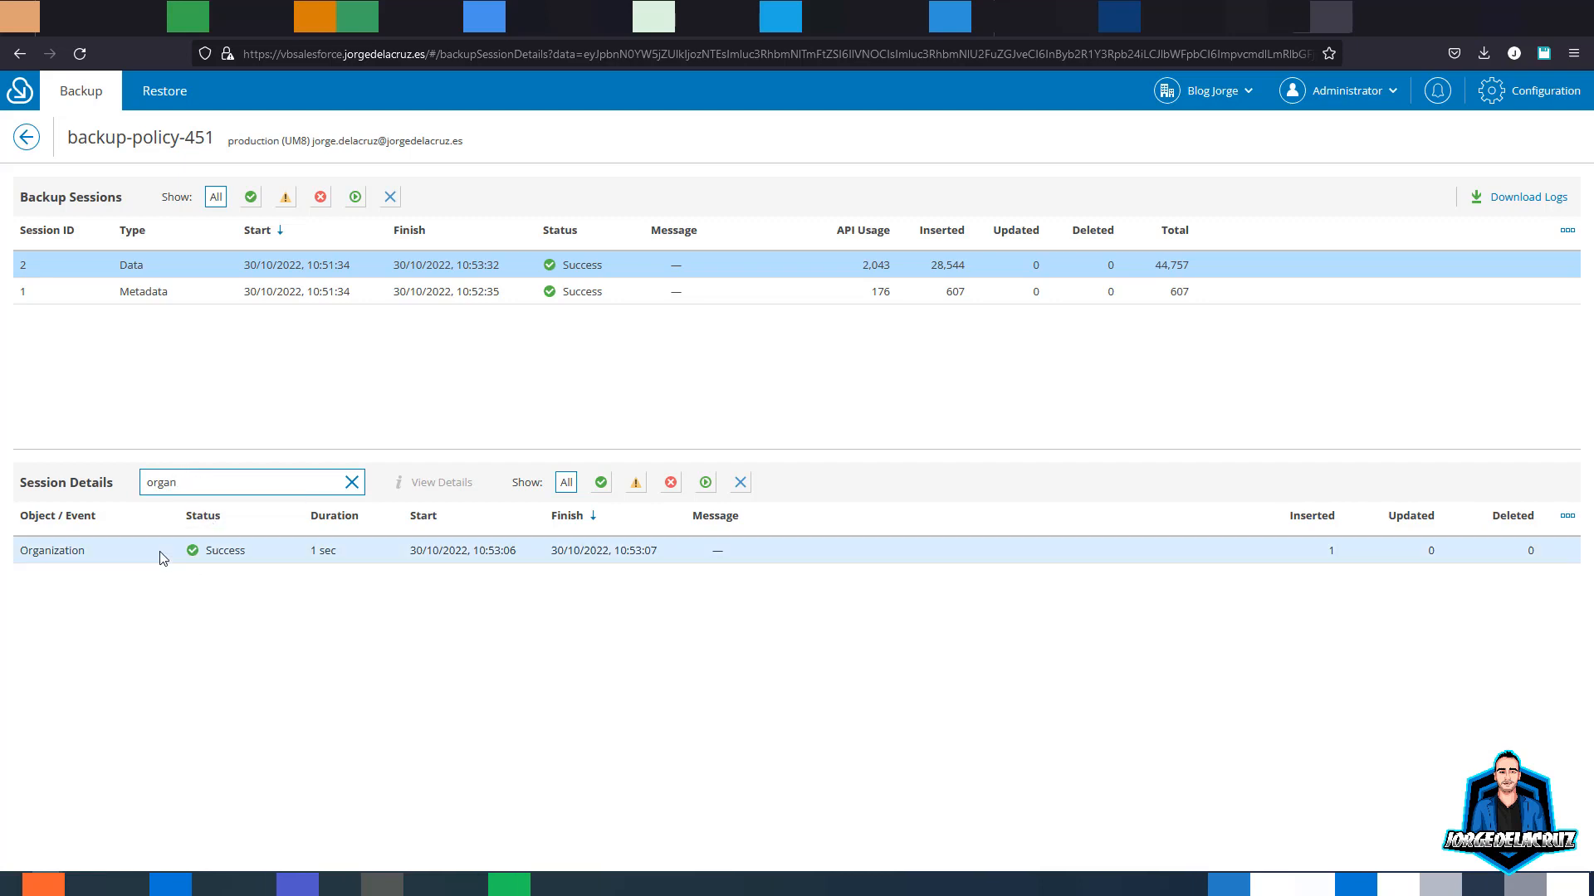
{"action": "left_click", "coordinate": [221, 549]}
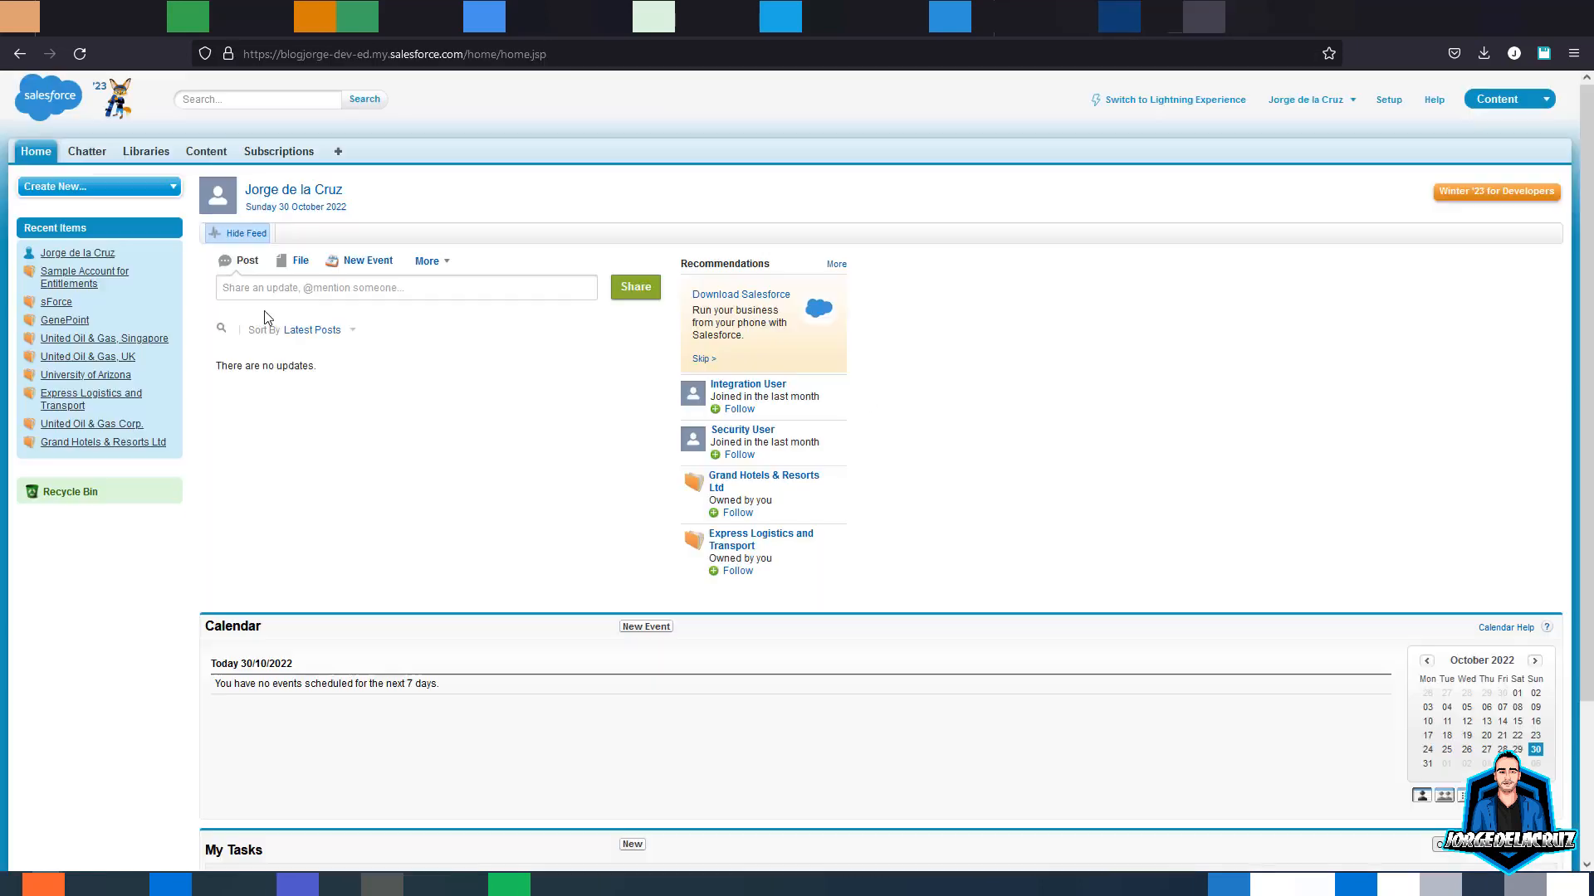
- Open the GenePoint account from Recent Items and go to its related lists
{"action": "left_click", "coordinate": [62, 323]}
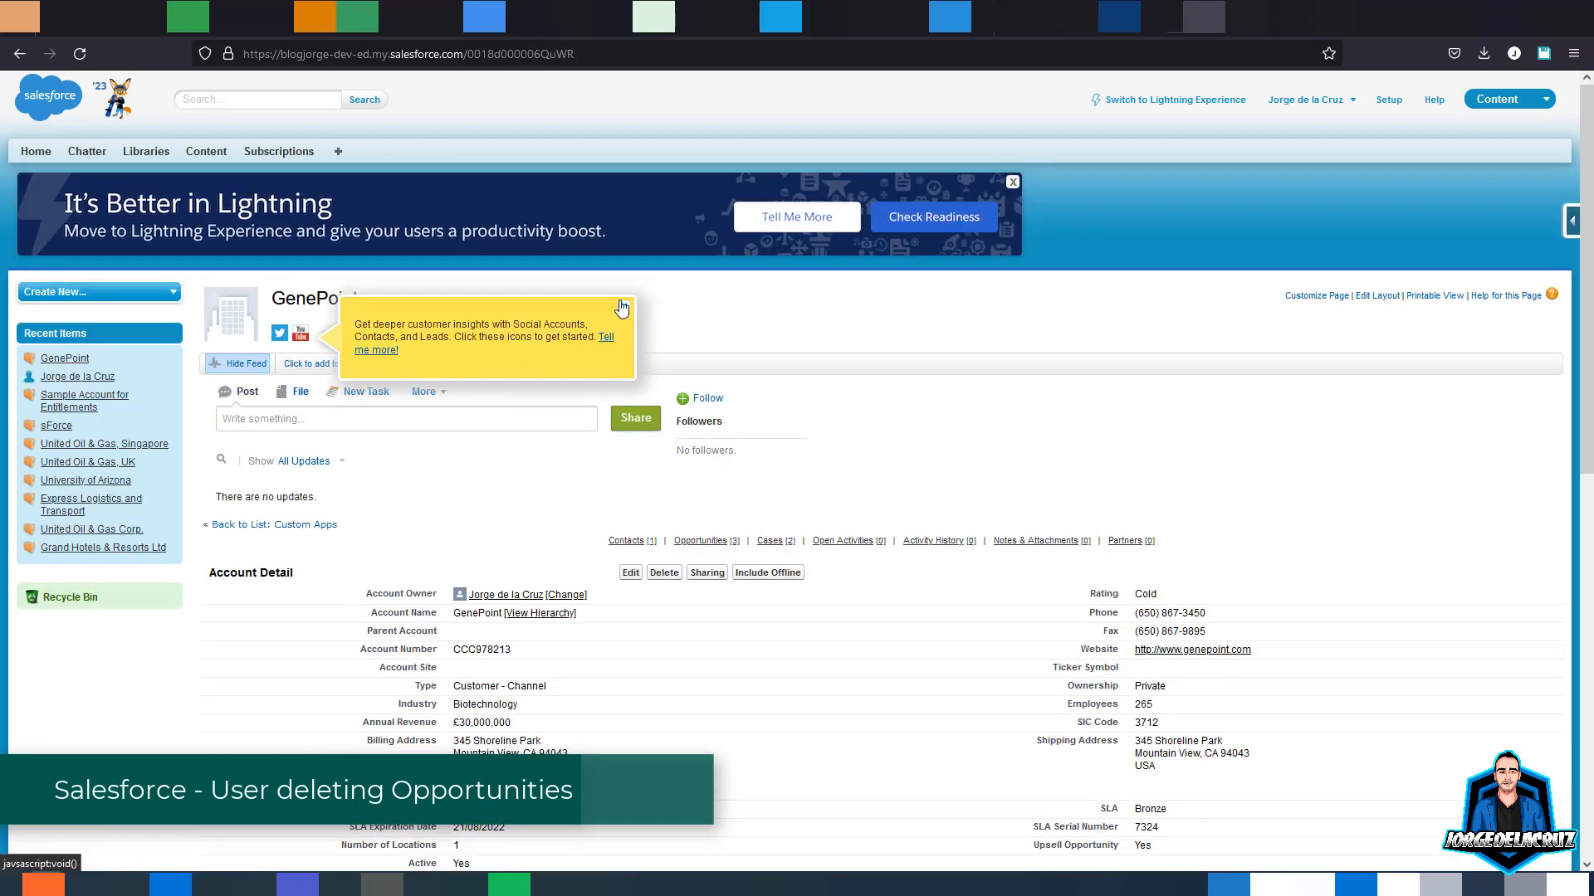
{"action": "left_click", "coordinate": [624, 307]}
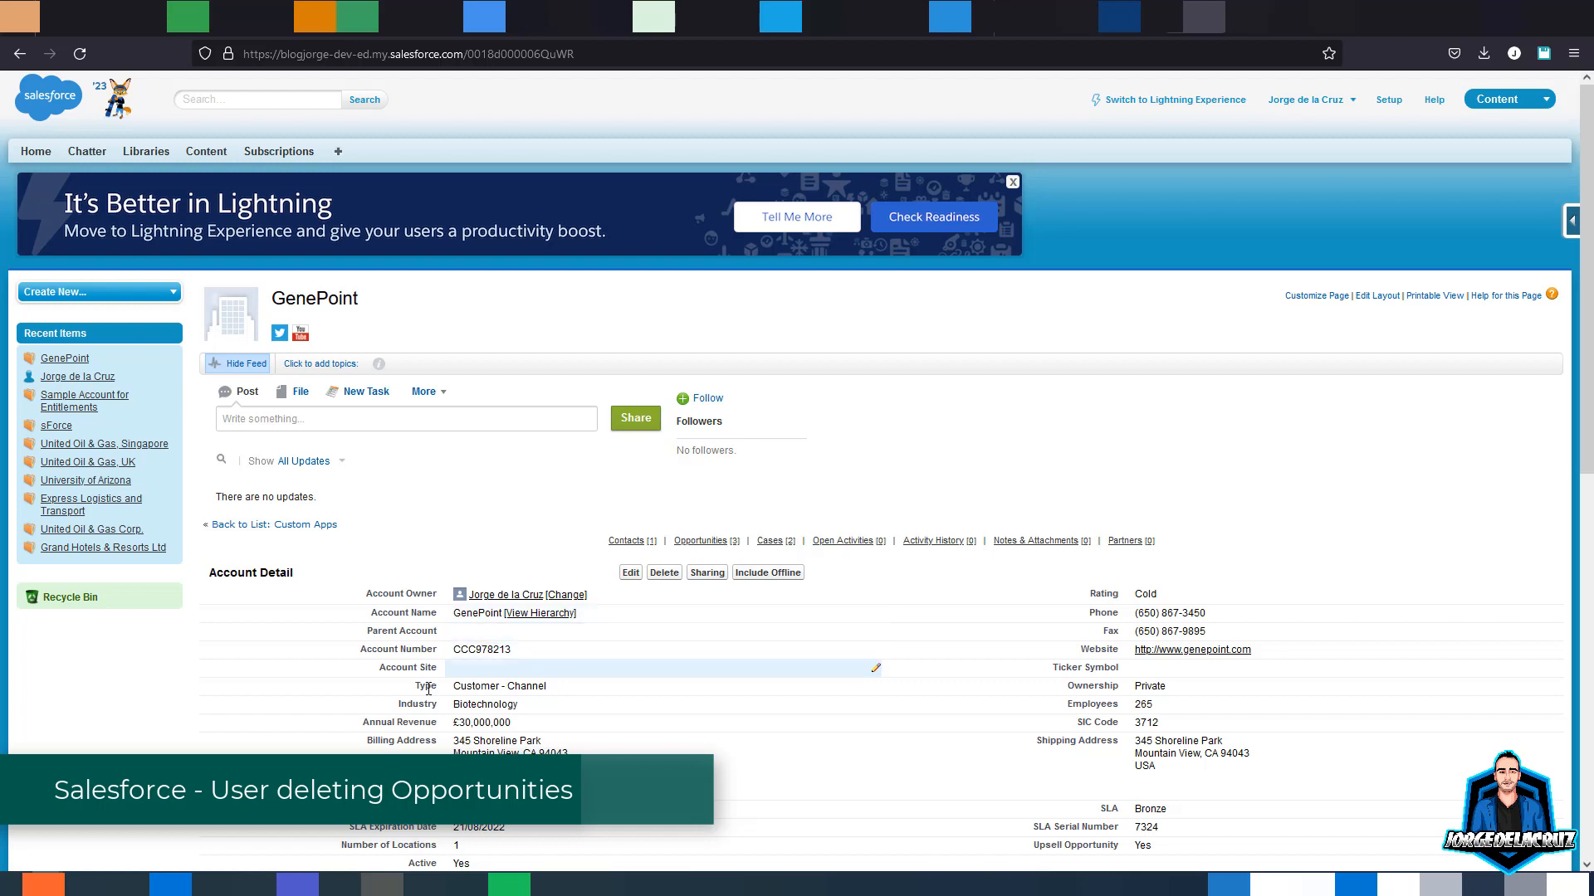
{"action": "scroll", "coordinate": [449, 603], "scroll_direction": "down", "scroll_amount": 2}
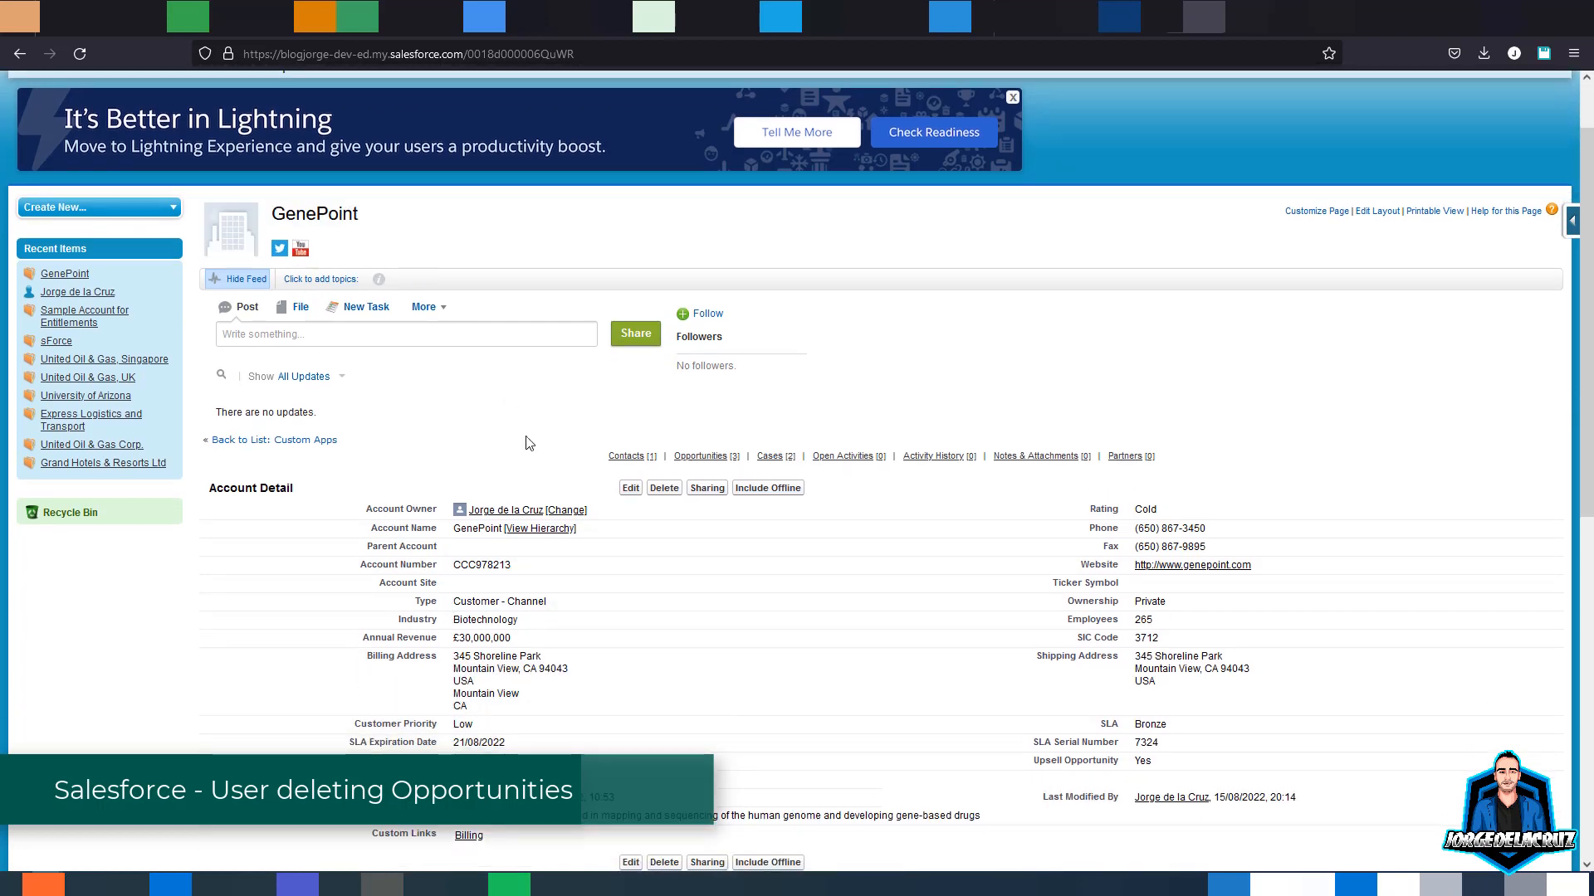
{"action": "mouse_move", "coordinate": [715, 462]}
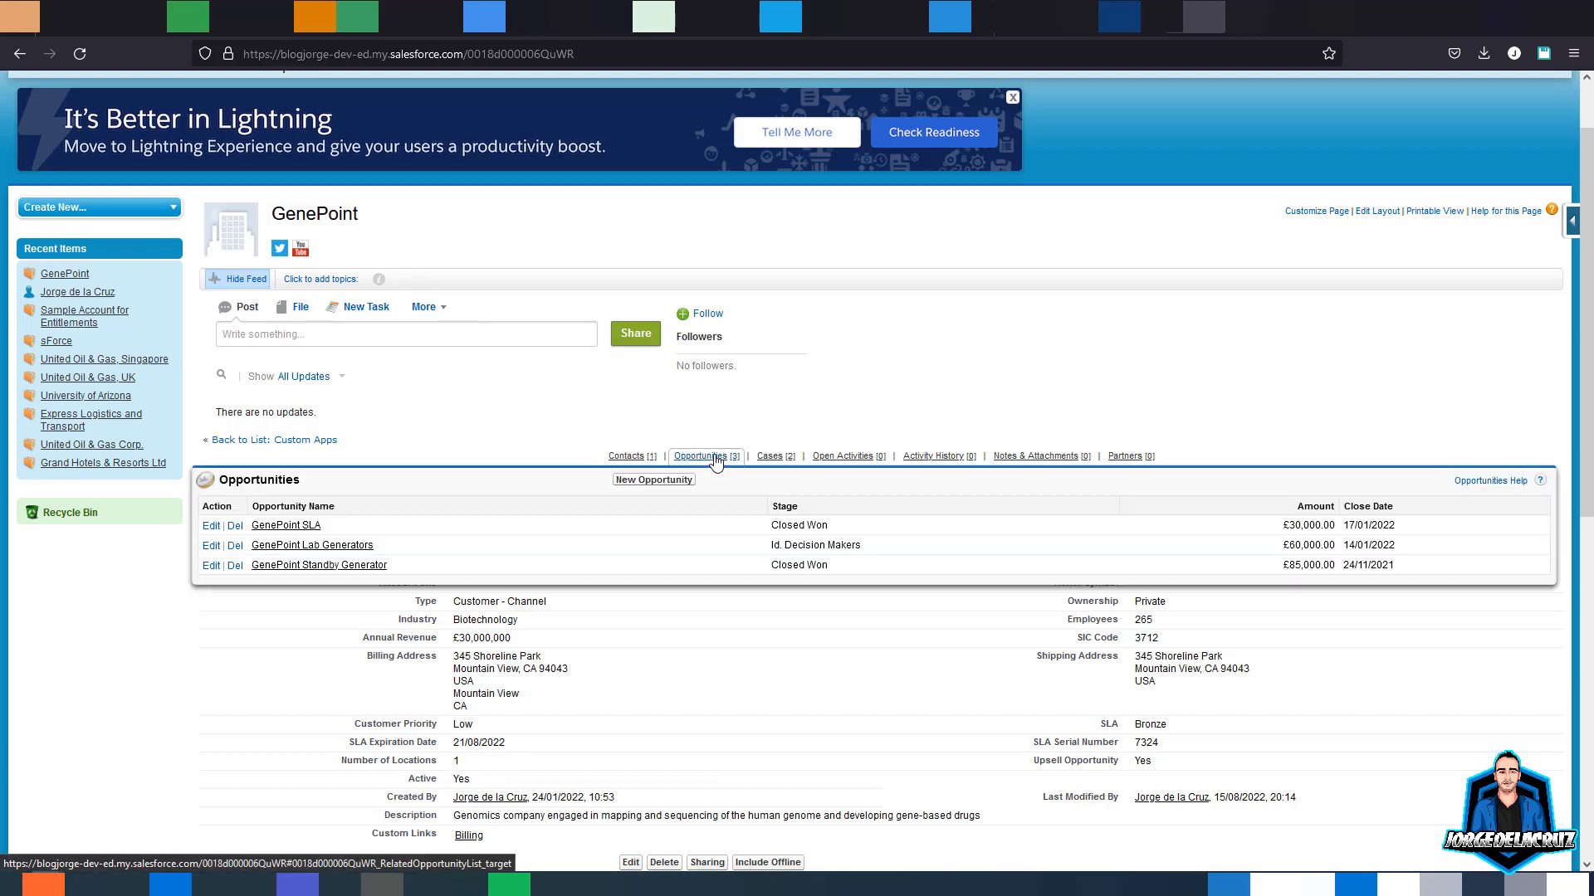
{"action": "mouse_move", "coordinate": [772, 462]}
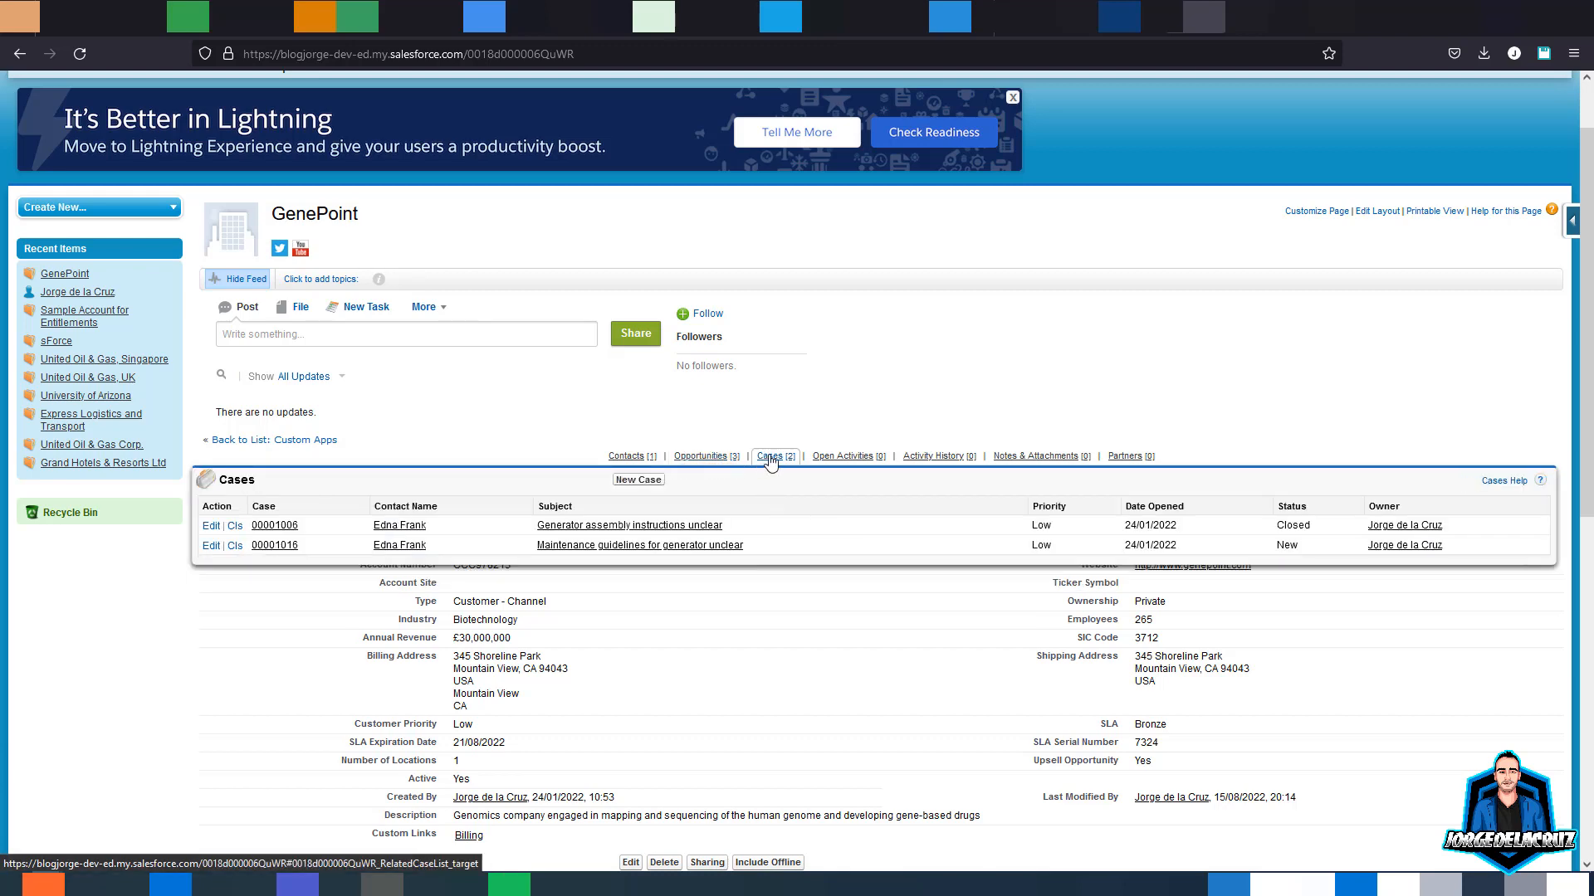
{"action": "left_click", "coordinate": [771, 457]}
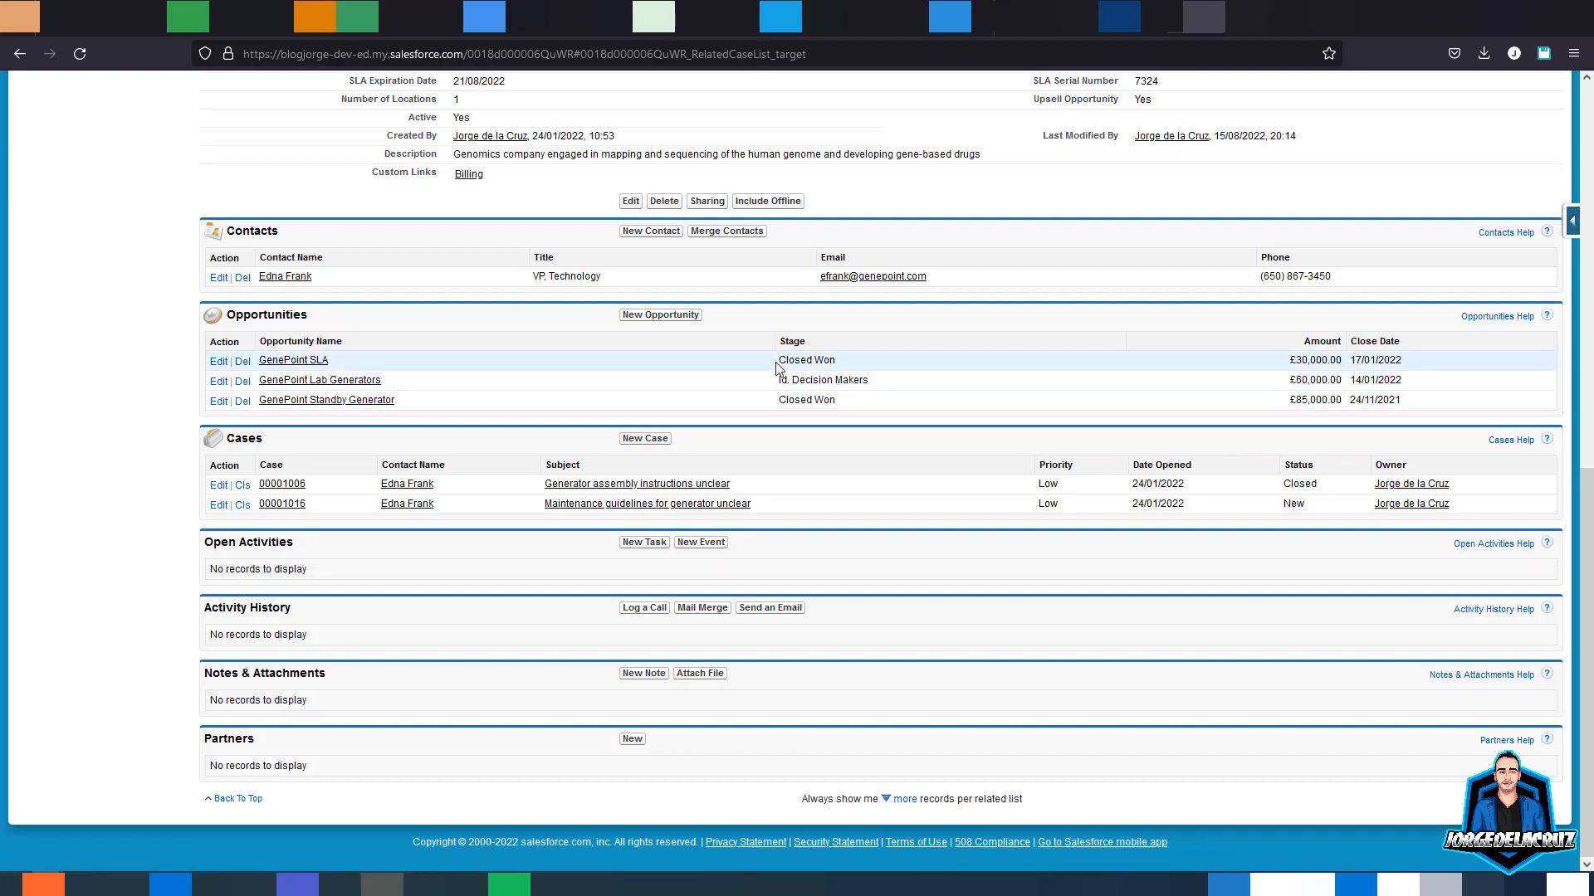
- Delete the GenePoint Standby Generator and GenePoint Lab Generators (£60,000) opportunities
{"action": "left_click_drag", "start_coordinate": [780, 361], "coordinate": [836, 365]}
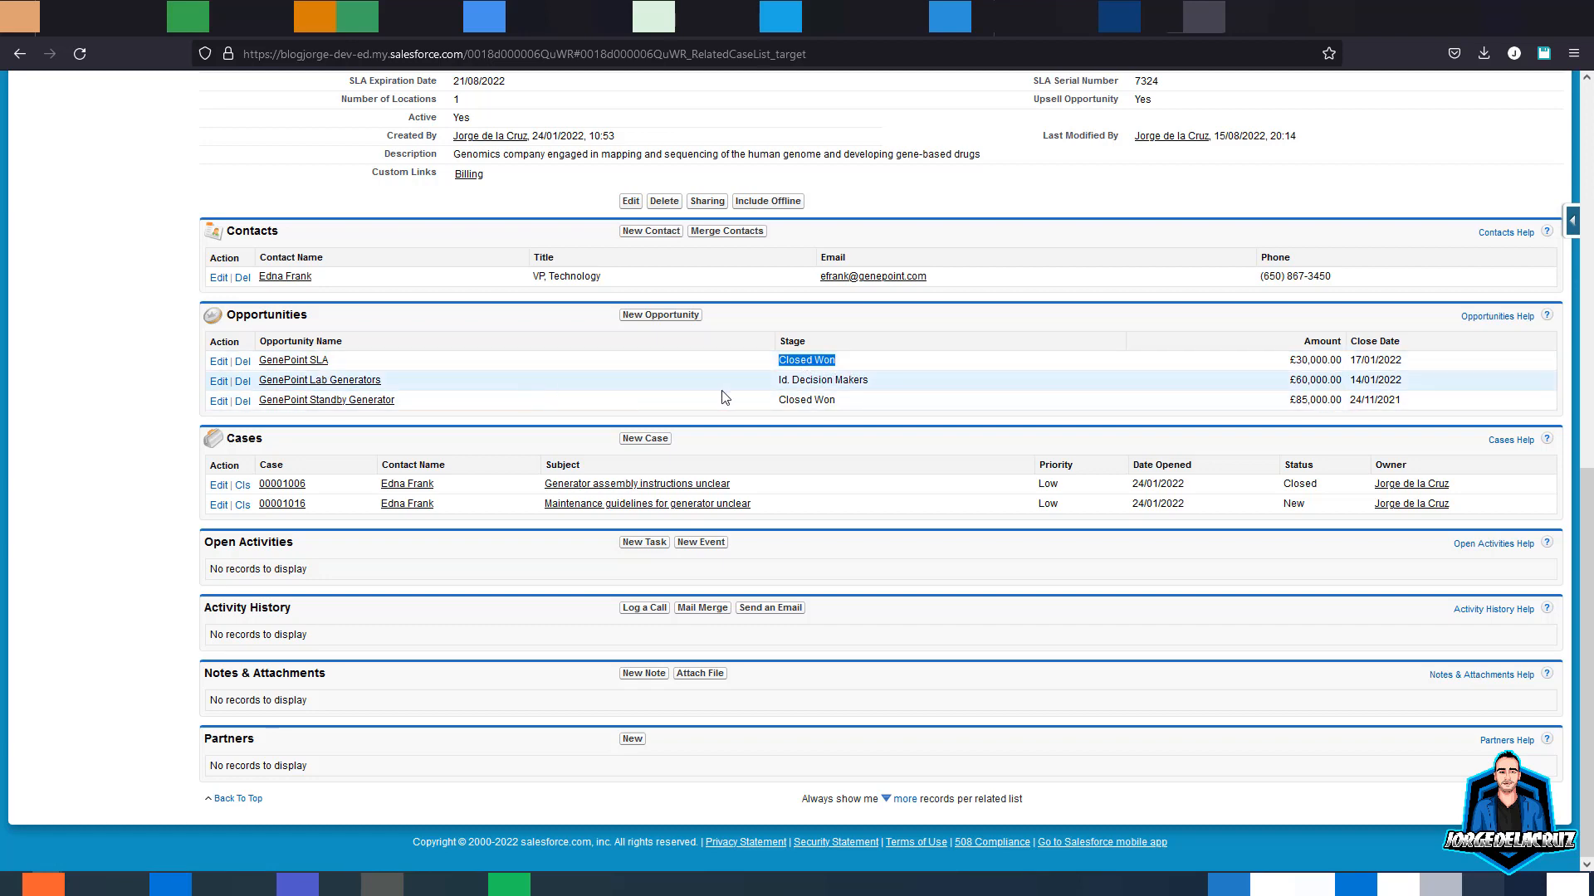
{"action": "left_click_drag", "start_coordinate": [836, 400], "coordinate": [806, 400]}
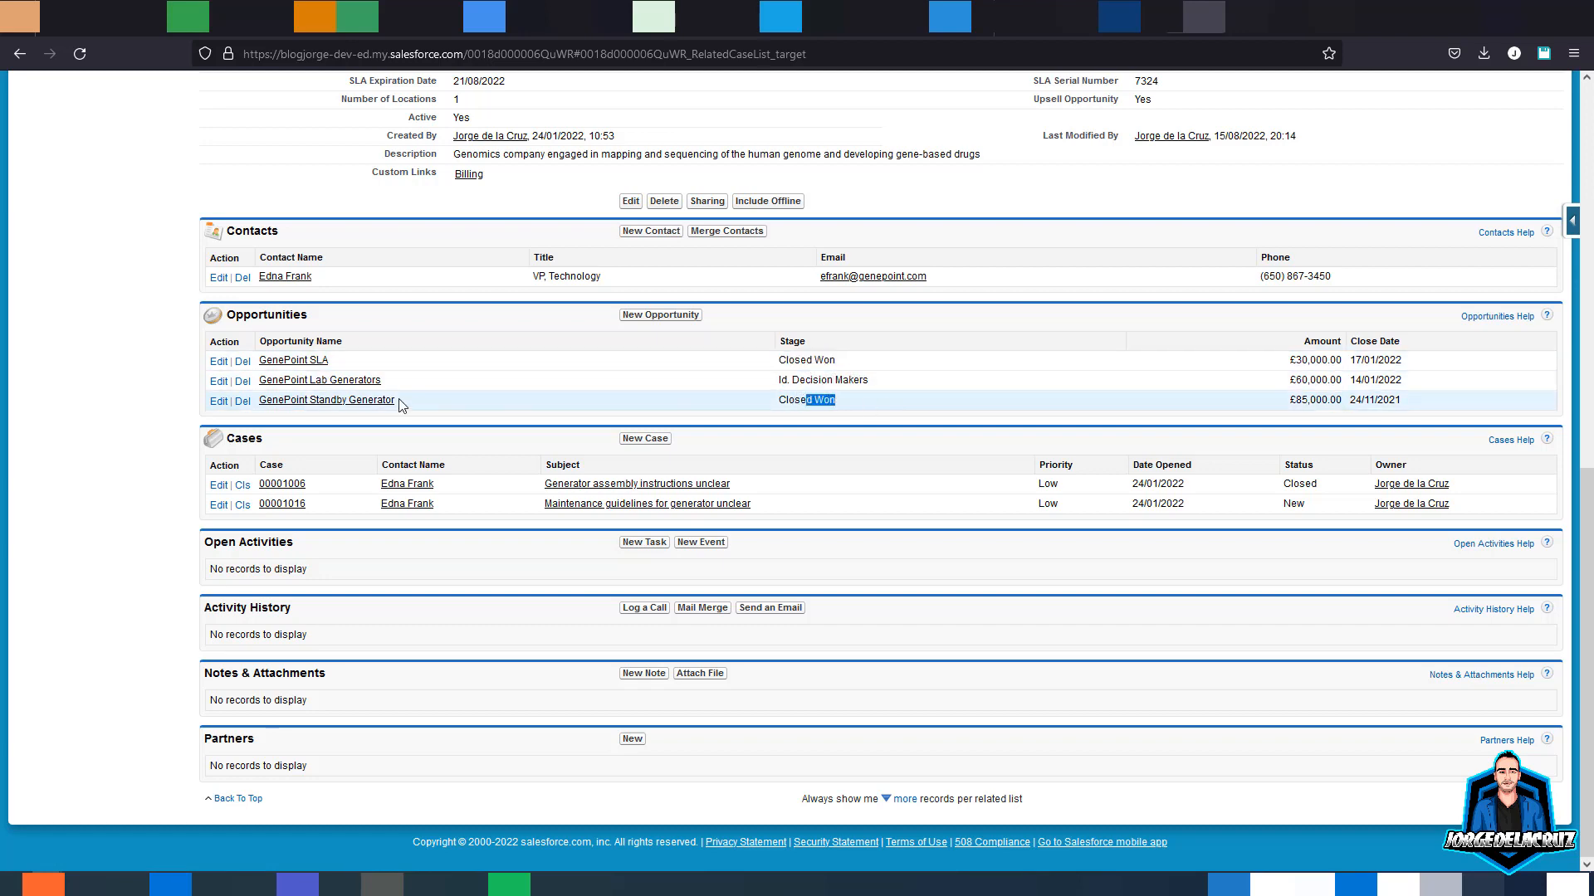
{"action": "left_click", "coordinate": [243, 402]}
{"action": "left_click", "coordinate": [870, 499]}
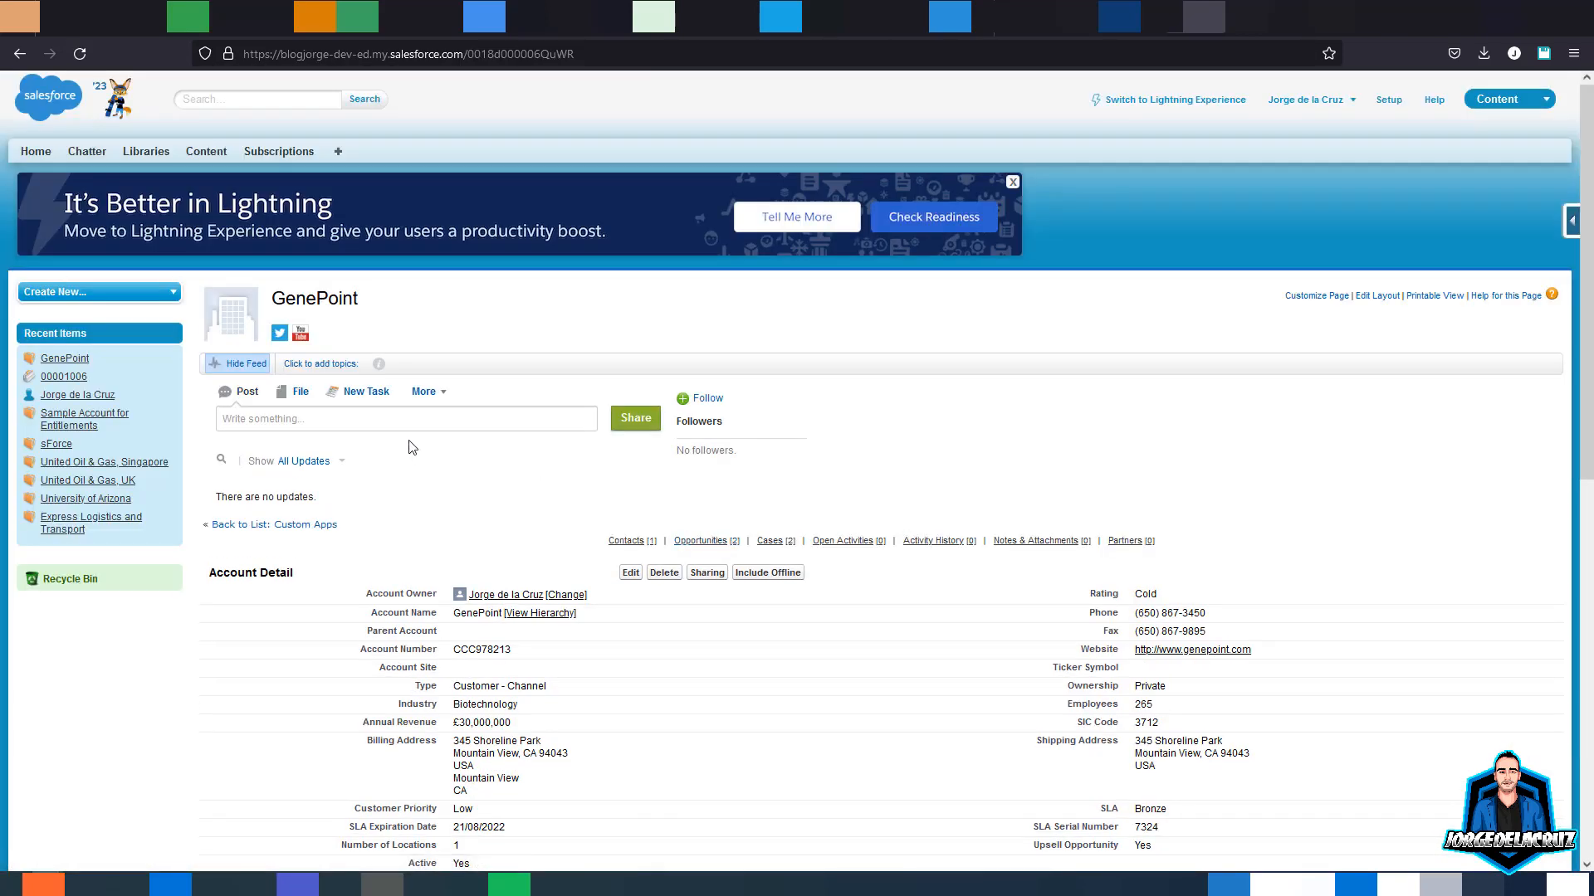
{"action": "left_click", "coordinate": [703, 541]}
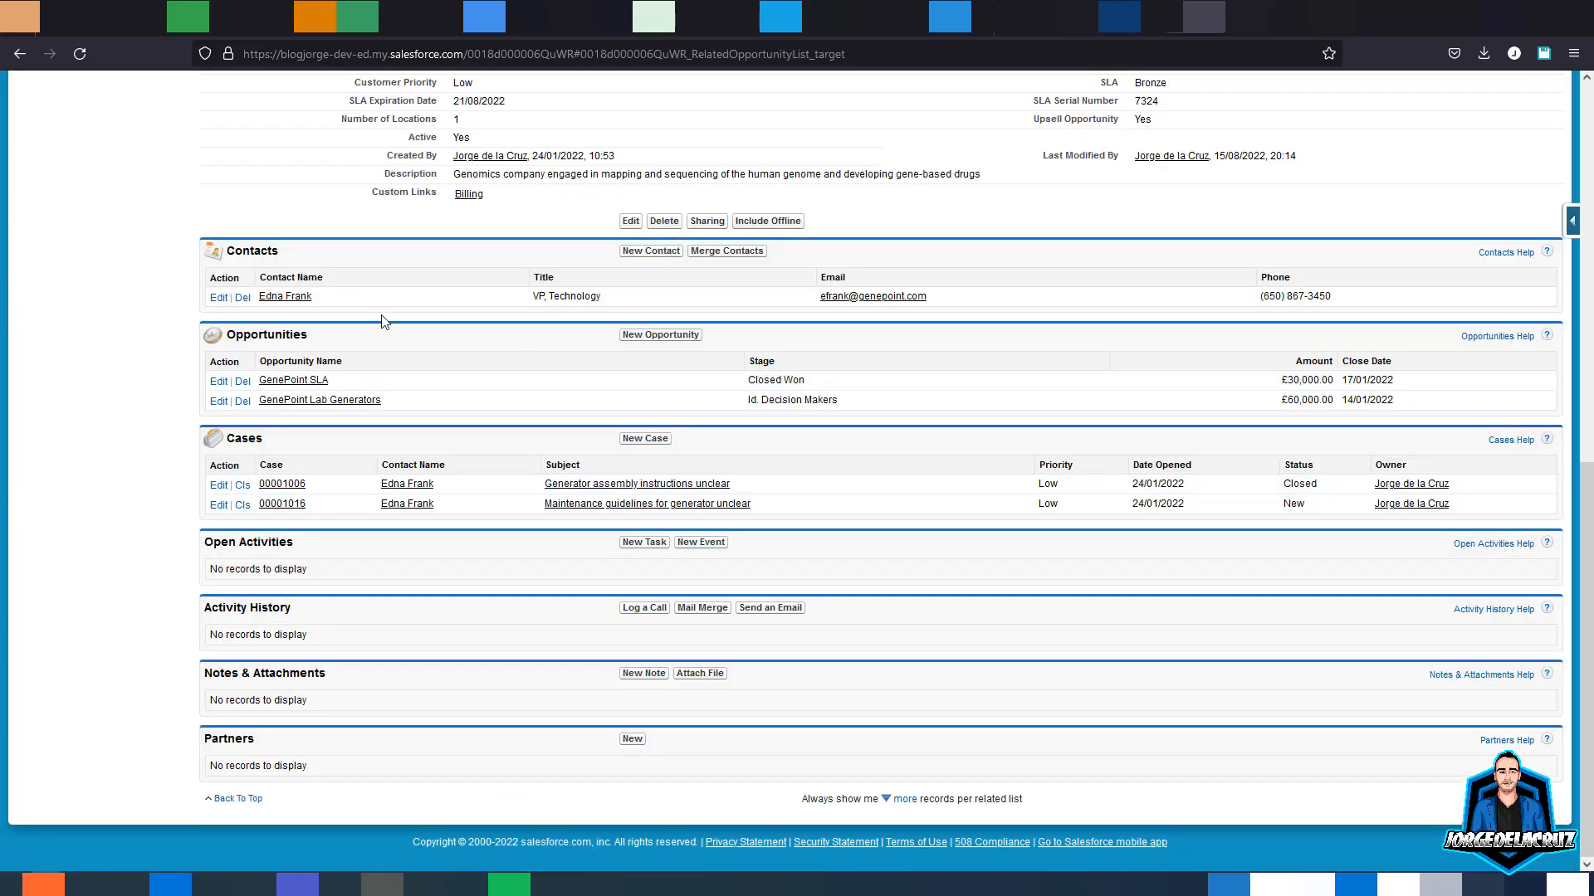
{"action": "left_click_drag", "start_coordinate": [1288, 399], "coordinate": [1328, 399]}
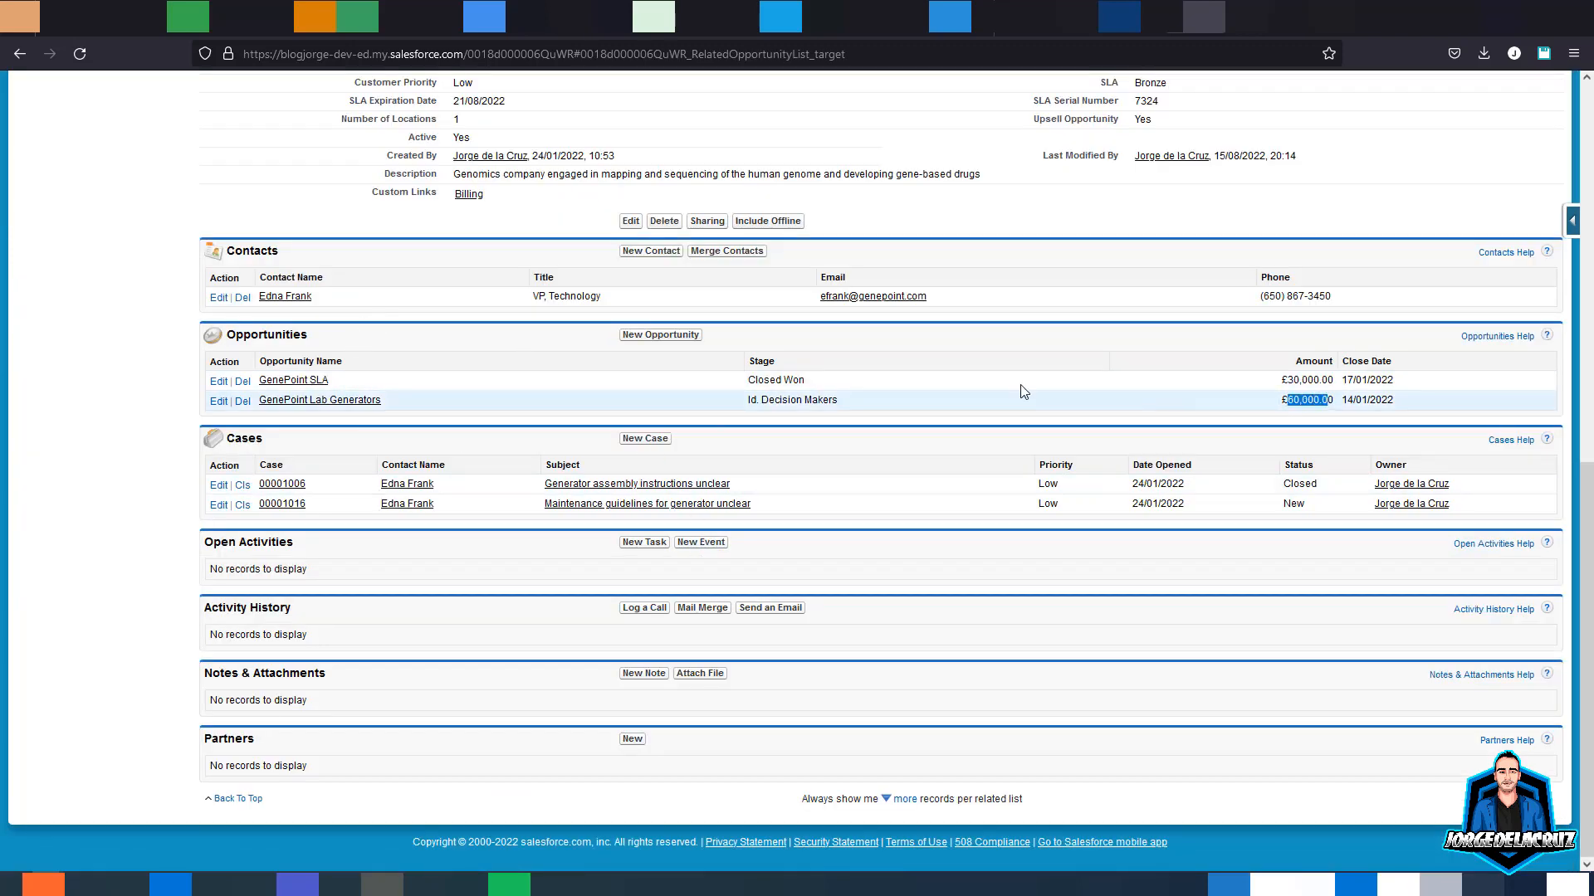
{"action": "left_click", "coordinate": [242, 400]}
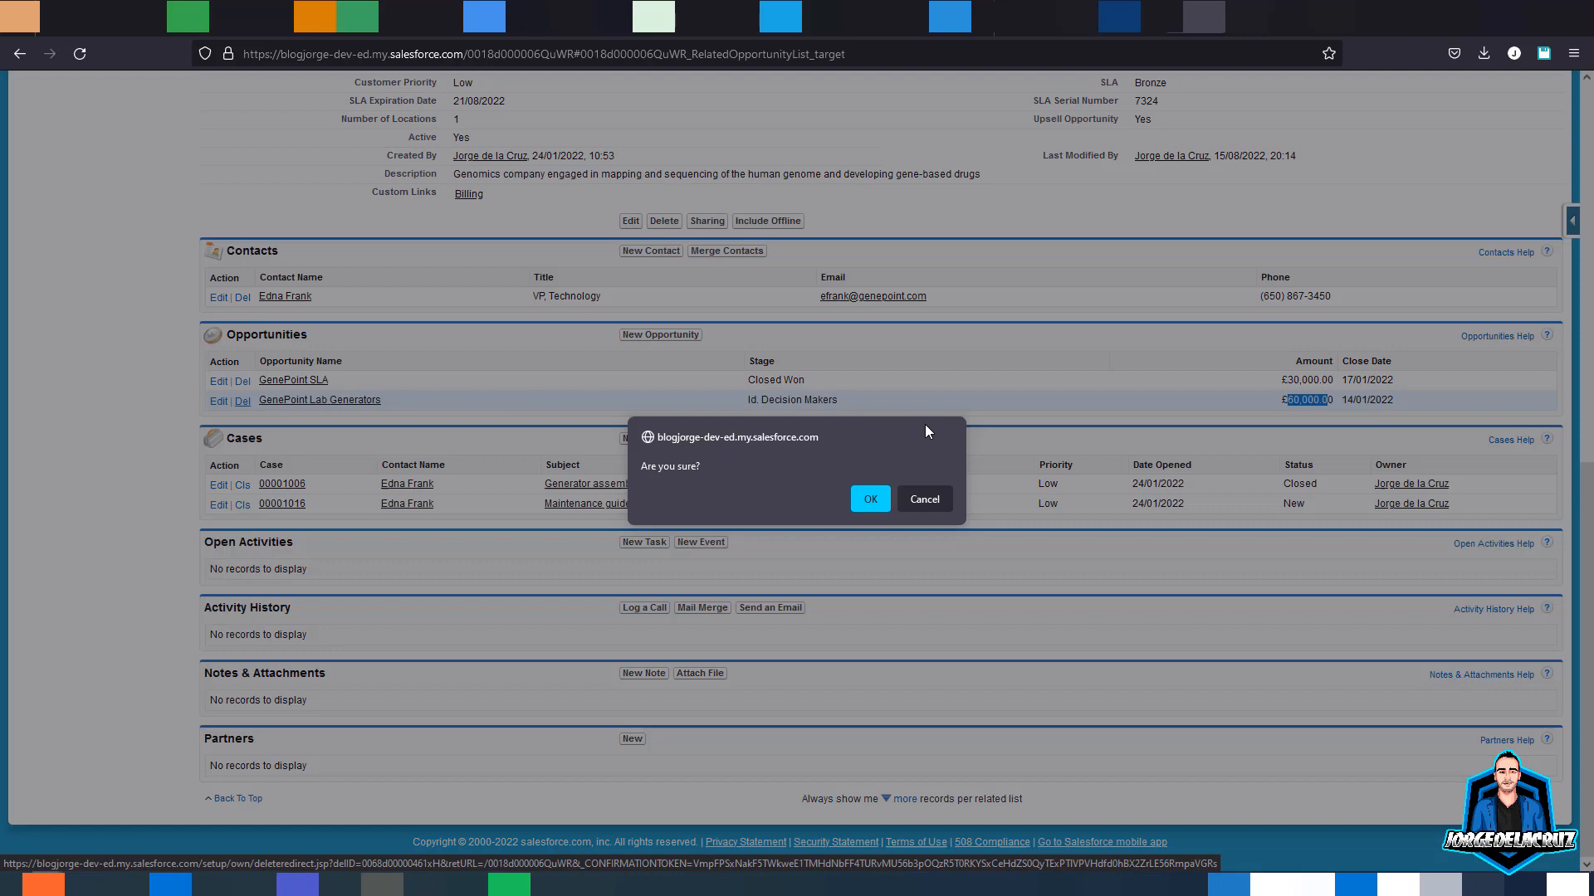
{"action": "left_click", "coordinate": [867, 499]}
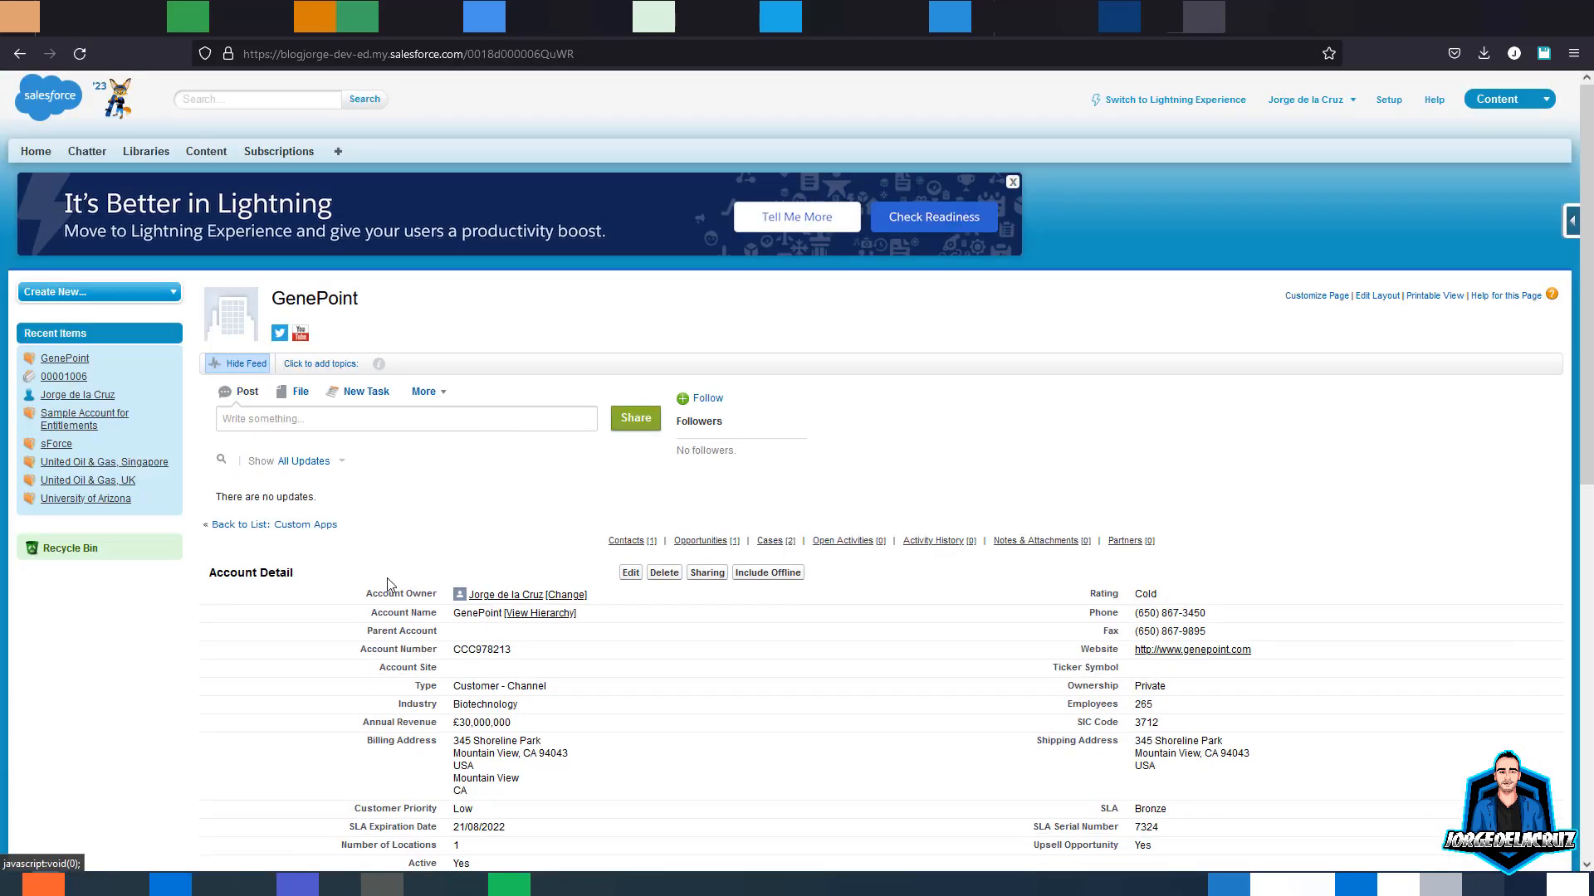
- Confirm only GenePoint SLA remains and glance at the feed's extra actions list
{"action": "scroll", "coordinate": [387, 585], "scroll_direction": "down", "scroll_amount": 3}
{"action": "left_click", "coordinate": [694, 288]}
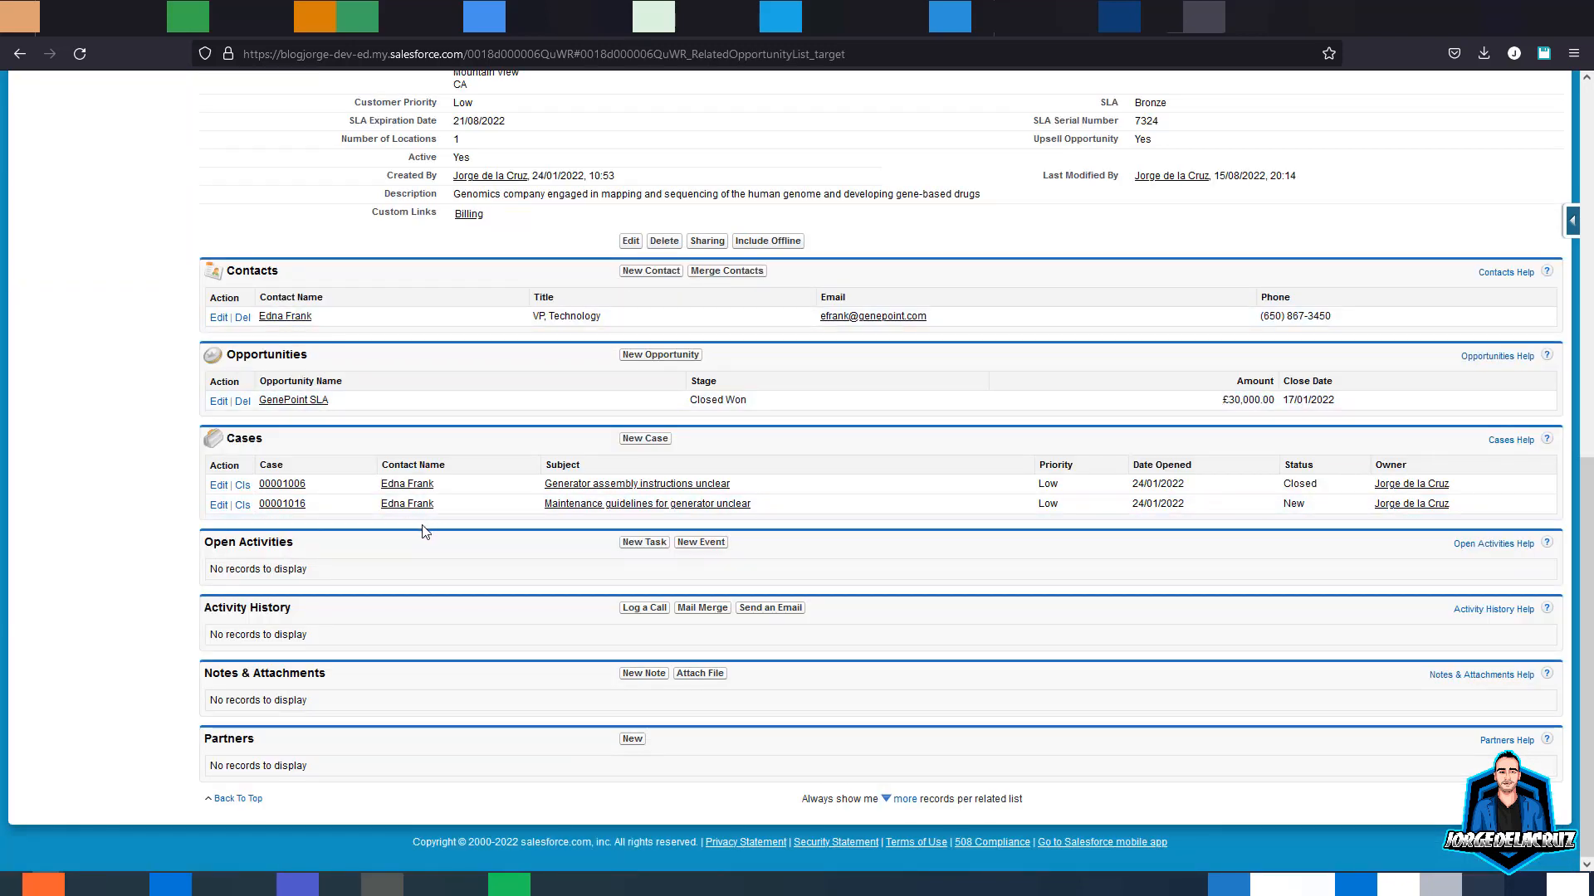
{"action": "scroll", "coordinate": [426, 510], "scroll_direction": "up", "scroll_amount": 5}
{"action": "scroll", "coordinate": [432, 239], "scroll_direction": "up", "scroll_amount": 1}
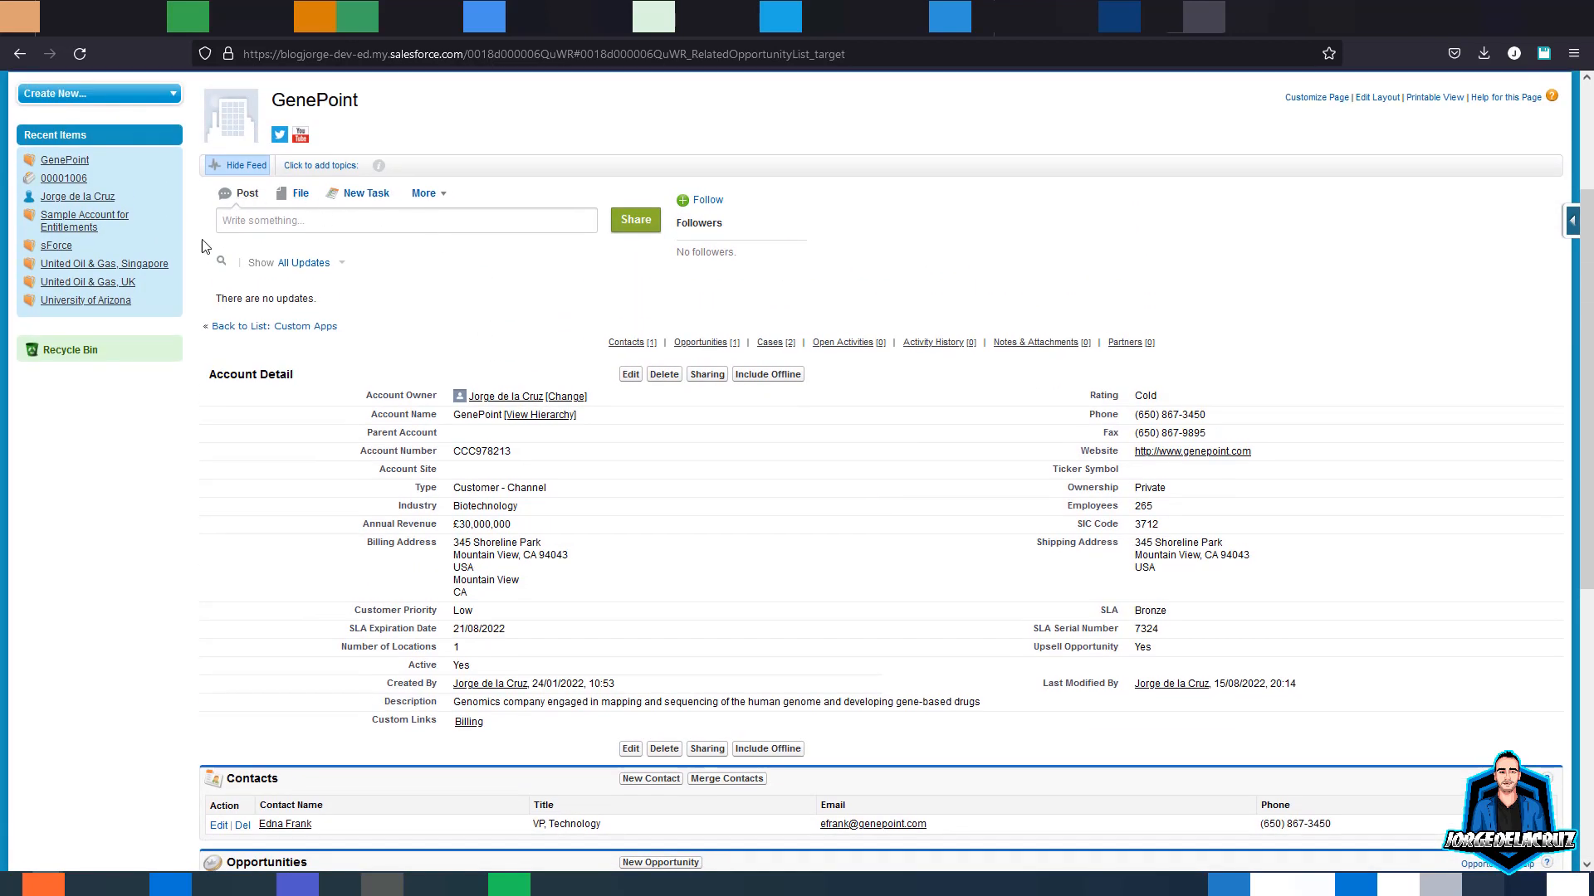
{"action": "left_click", "coordinate": [438, 190]}
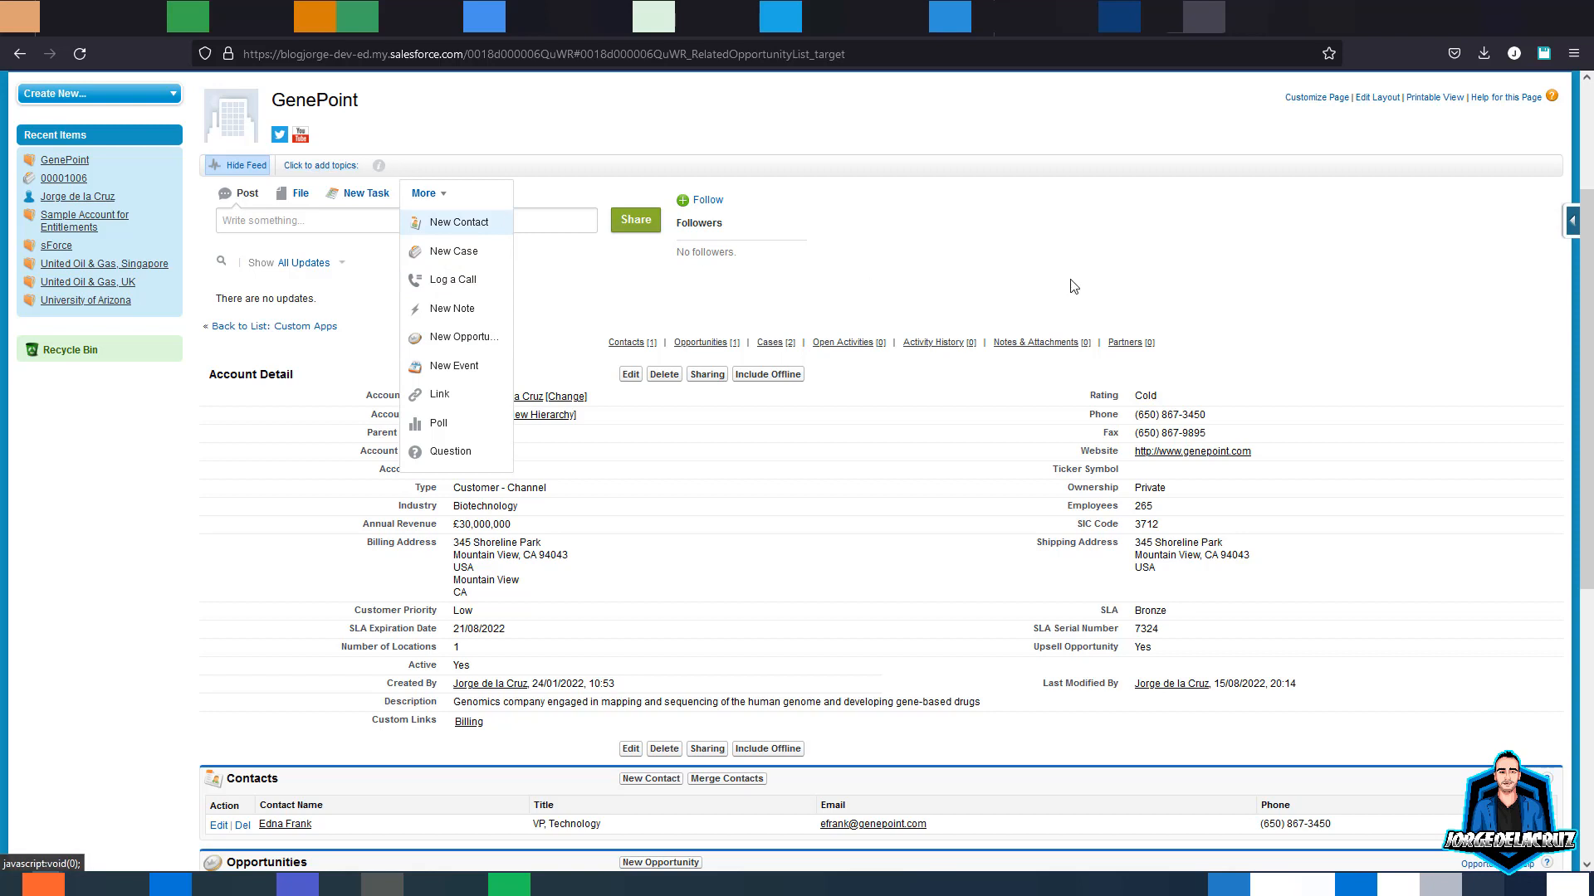
{"action": "left_click", "coordinate": [1086, 243]}
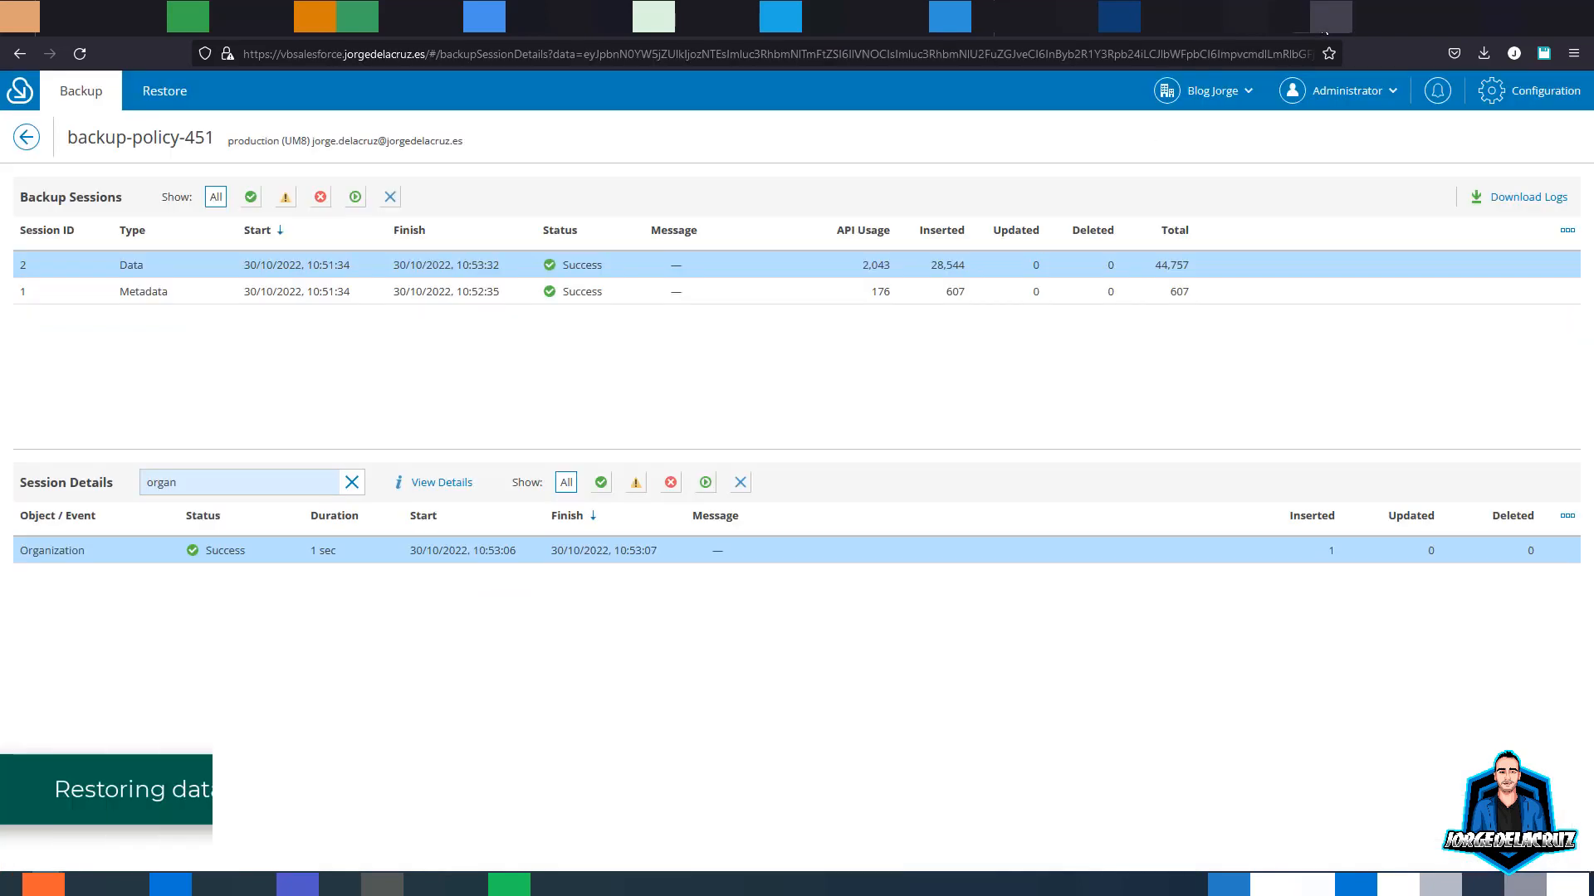
- Create a new restore job and rename restore-job-551 to 'GenePoint Opportunities'
{"action": "left_click", "coordinate": [161, 93]}
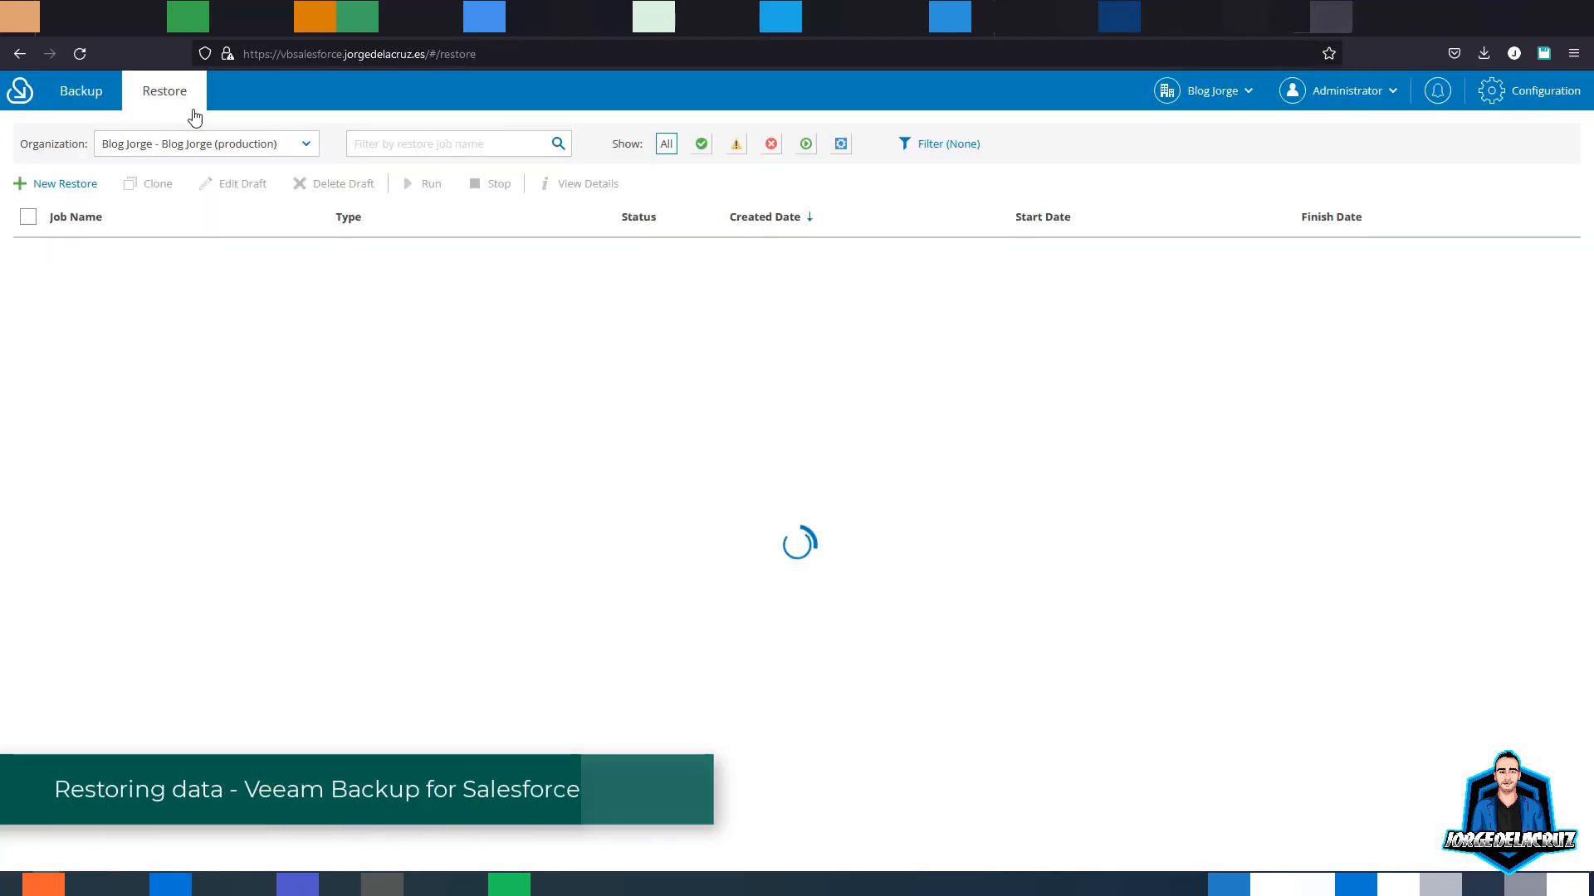
{"action": "left_click", "coordinate": [64, 184]}
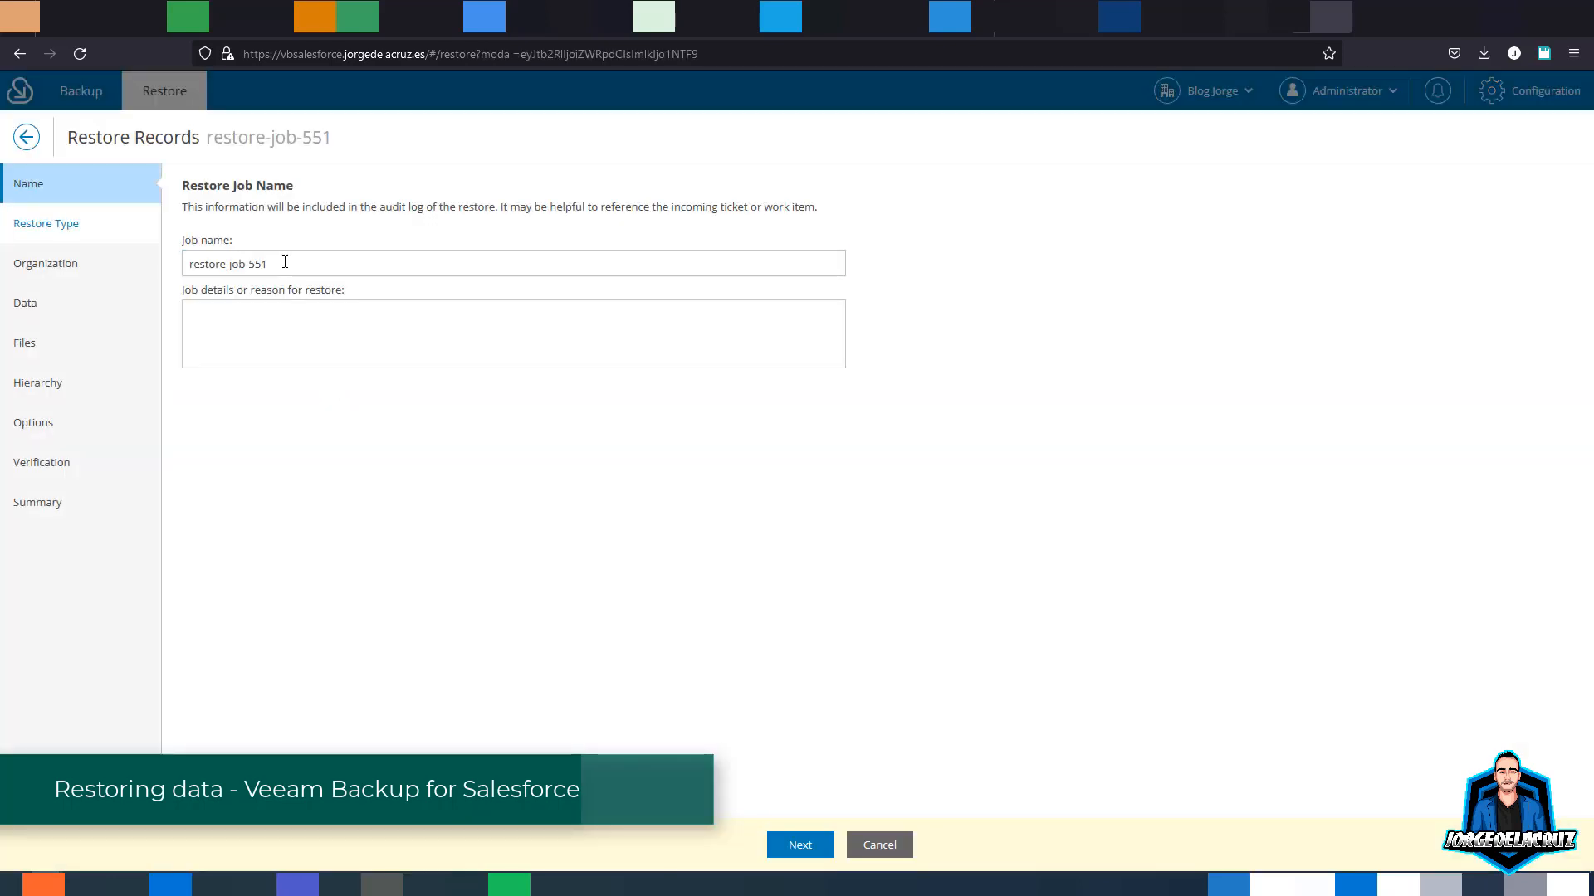
{"action": "left_click", "coordinate": [264, 262]}
{"action": "triple_click", "coordinate": [270, 264]}
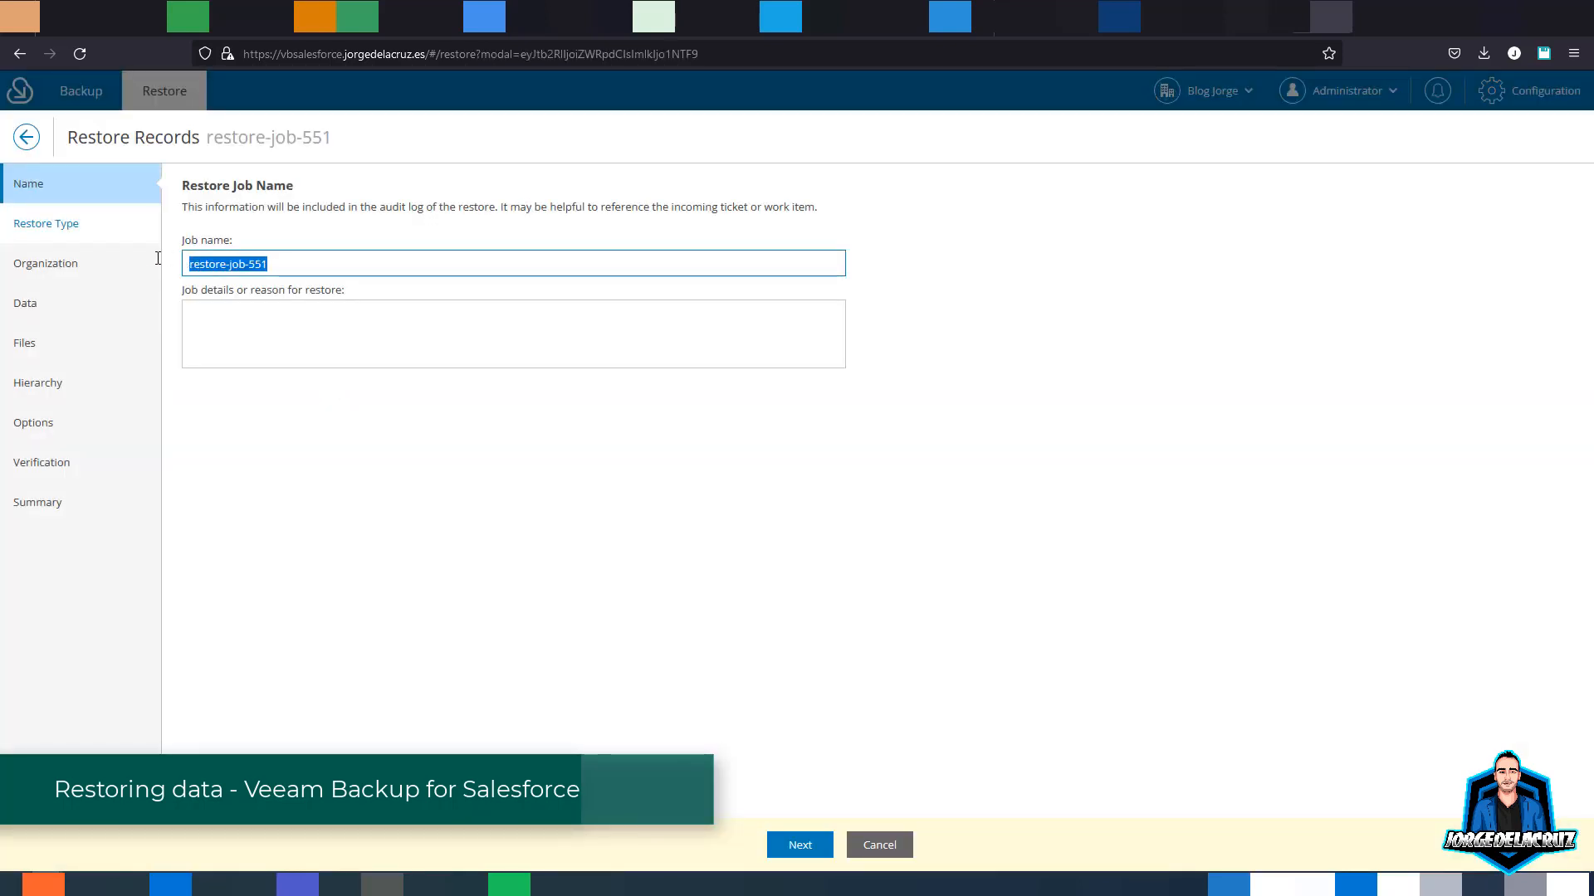
{"action": "type", "text": "GenePoint"}
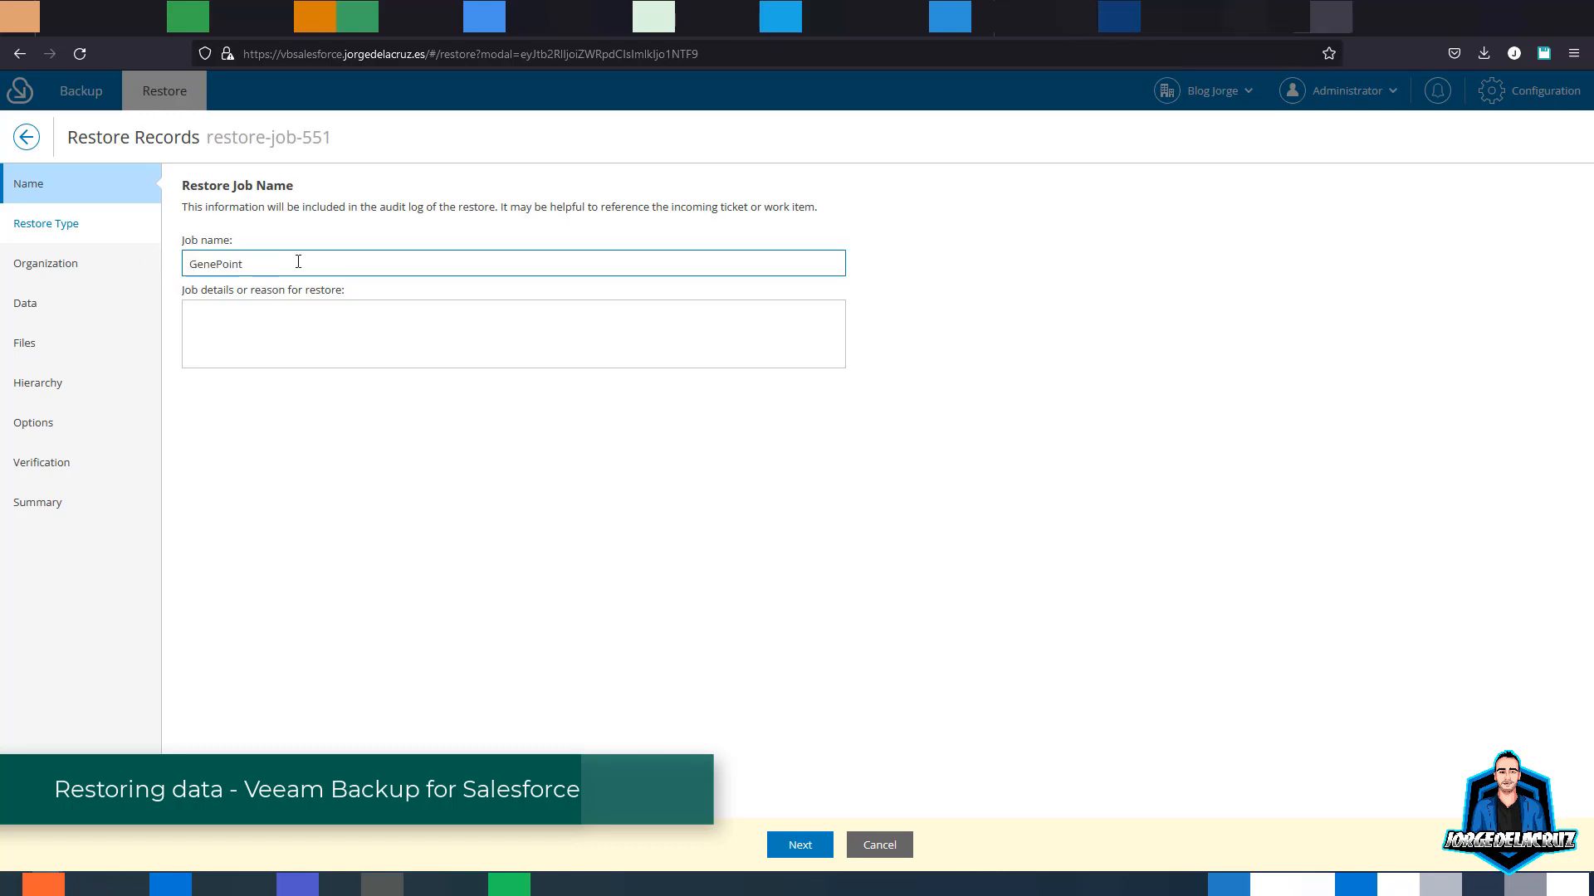
{"action": "type", "text": "Opportunities"}
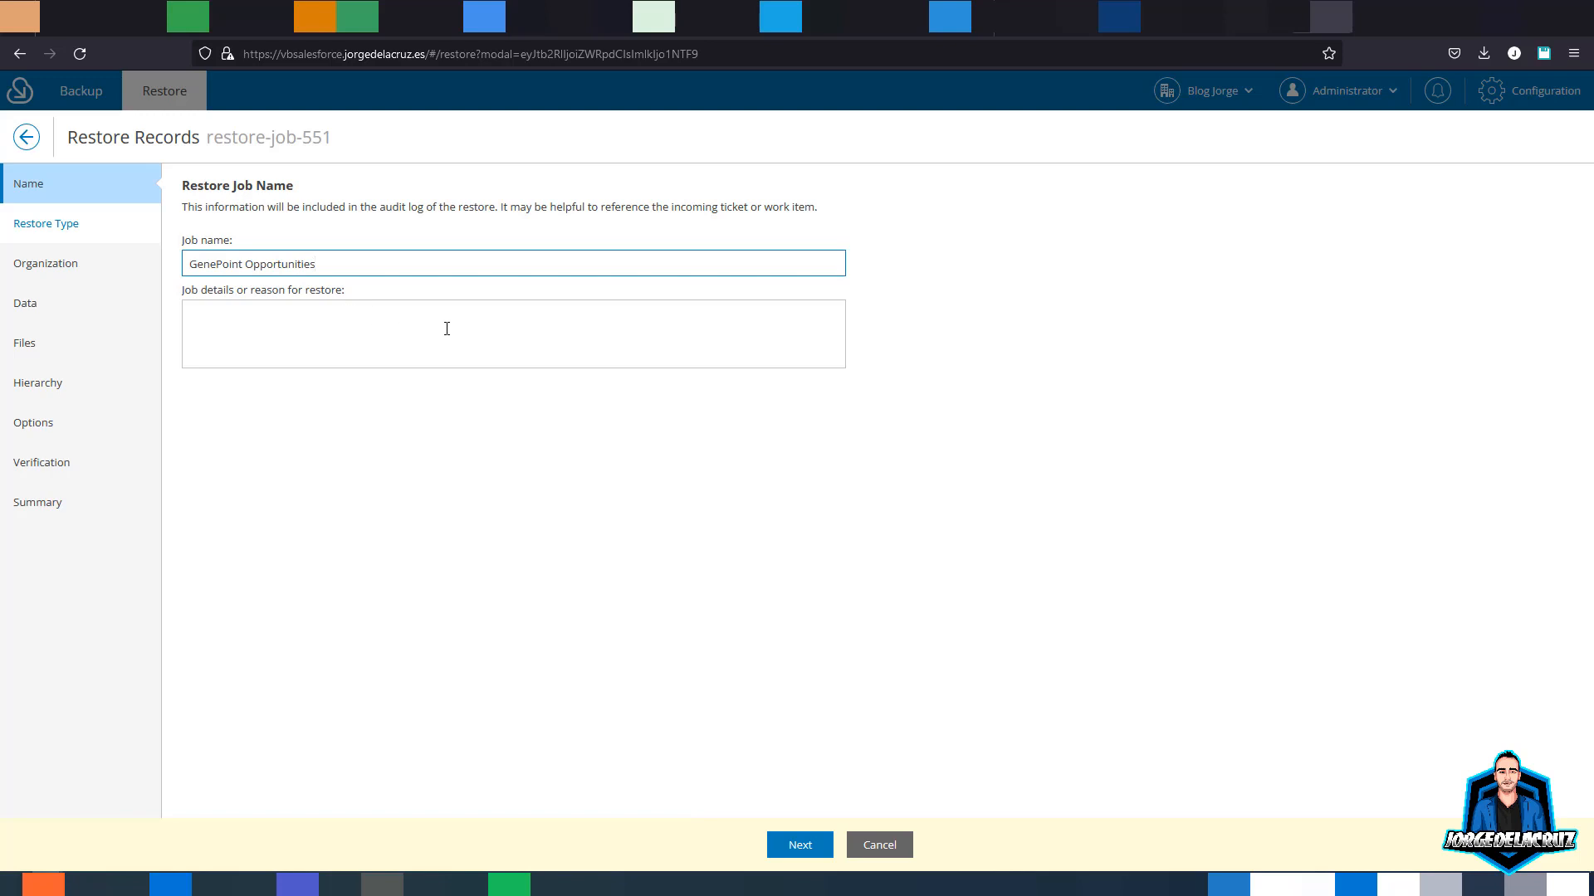
- Start writing the Job details reason about a new salesperson deleting opportunities
{"action": "left_click", "coordinate": [431, 326]}
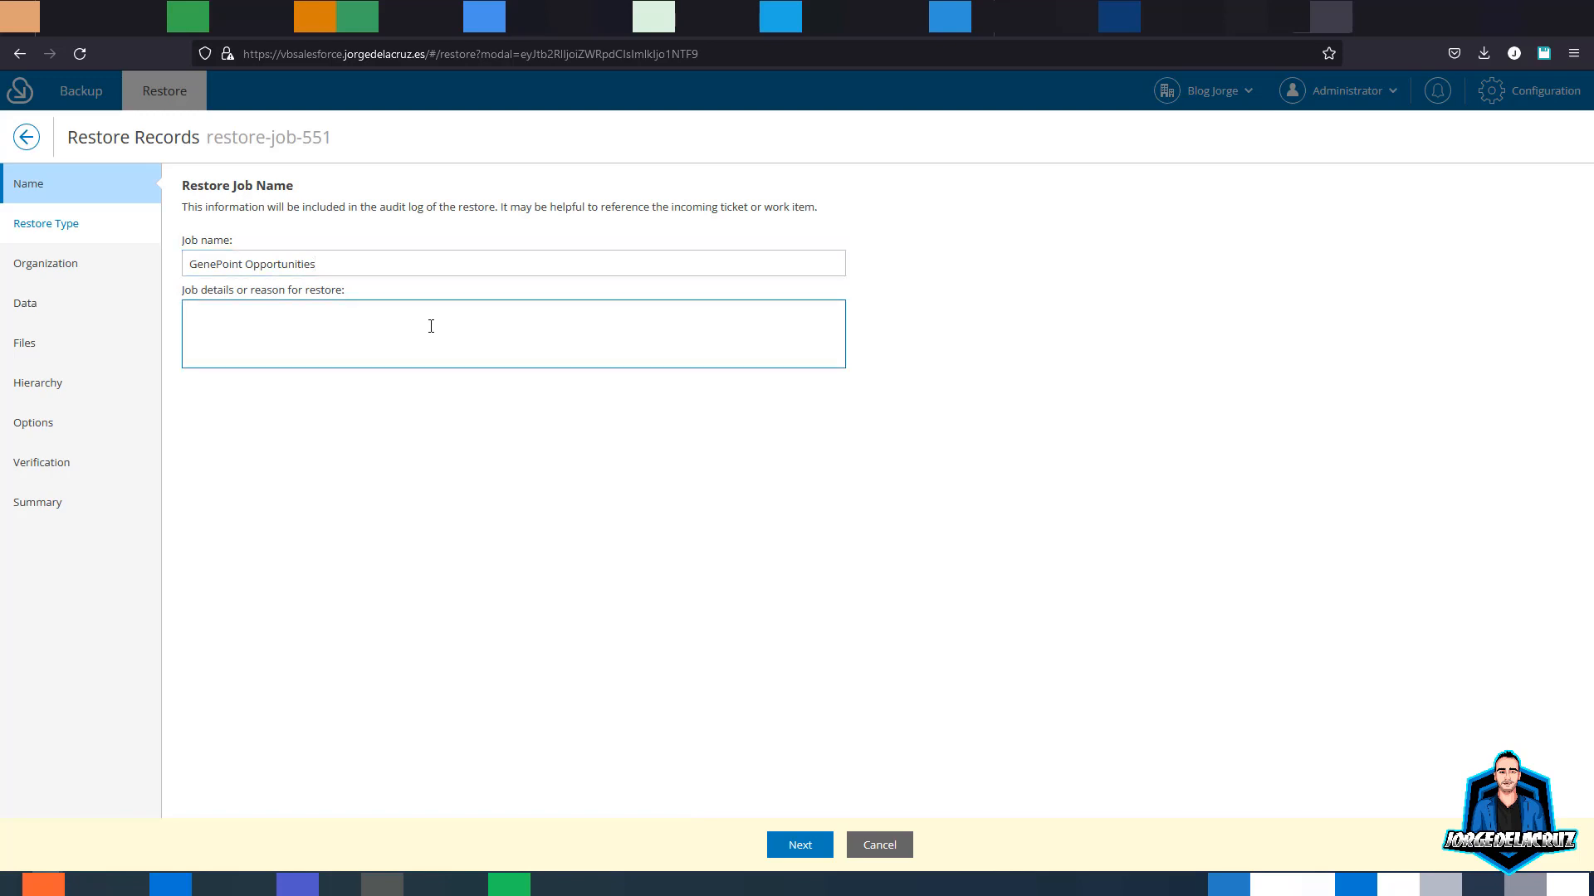
{"action": "type", "text": "An"}
{"action": "key", "text": "BackSpace"}
{"action": "type", "text": "new S"}
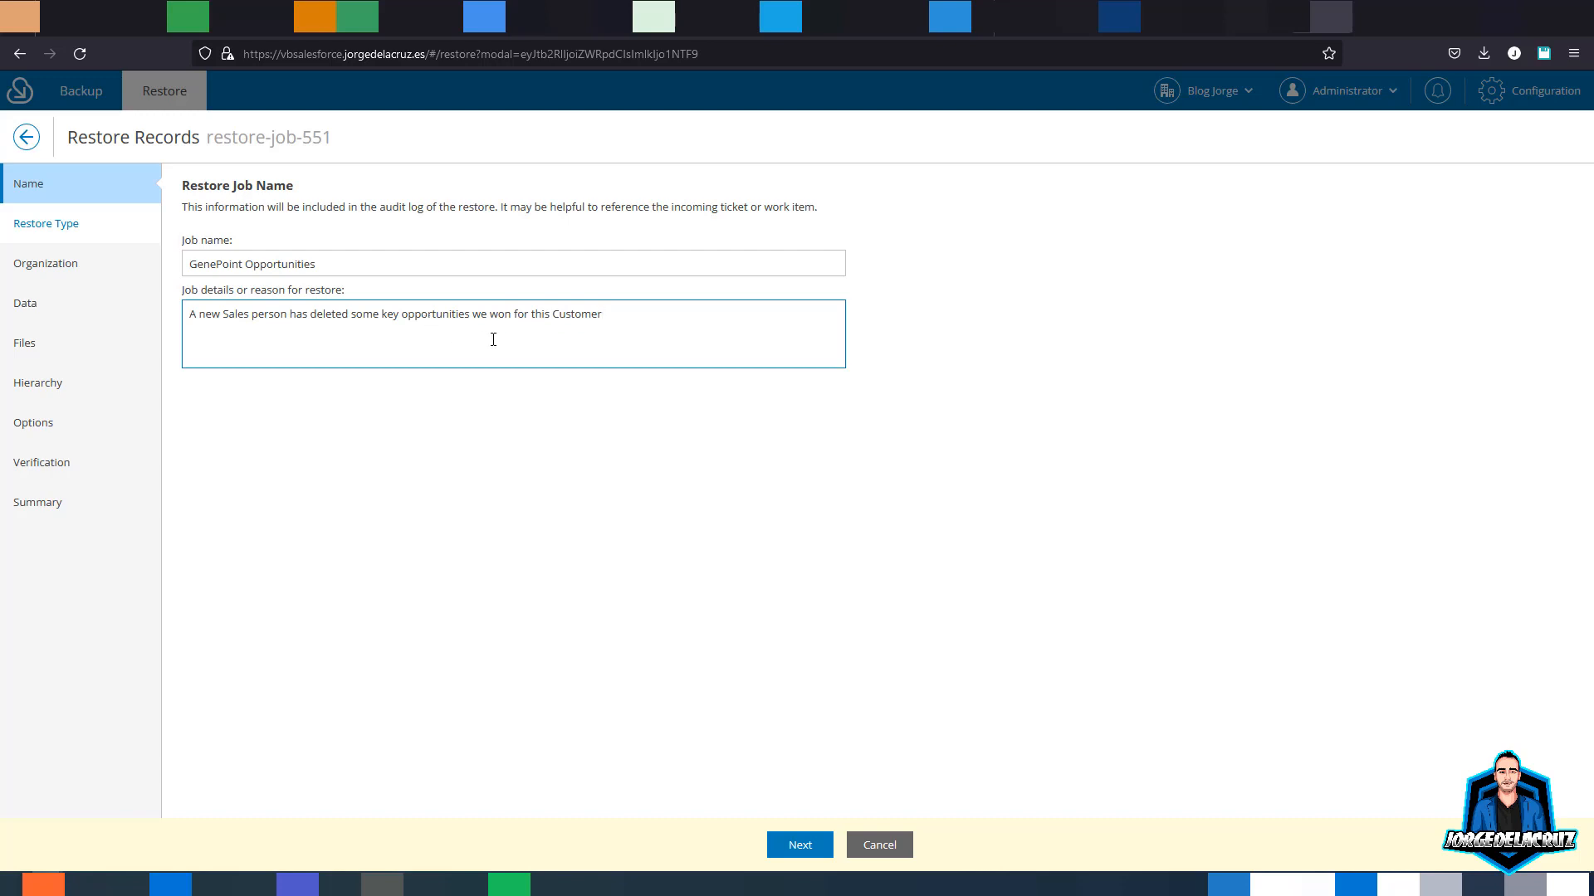
- Keep full deleted-record restore and the production organization, advancing to the Data step
{"action": "left_click", "coordinate": [799, 844]}
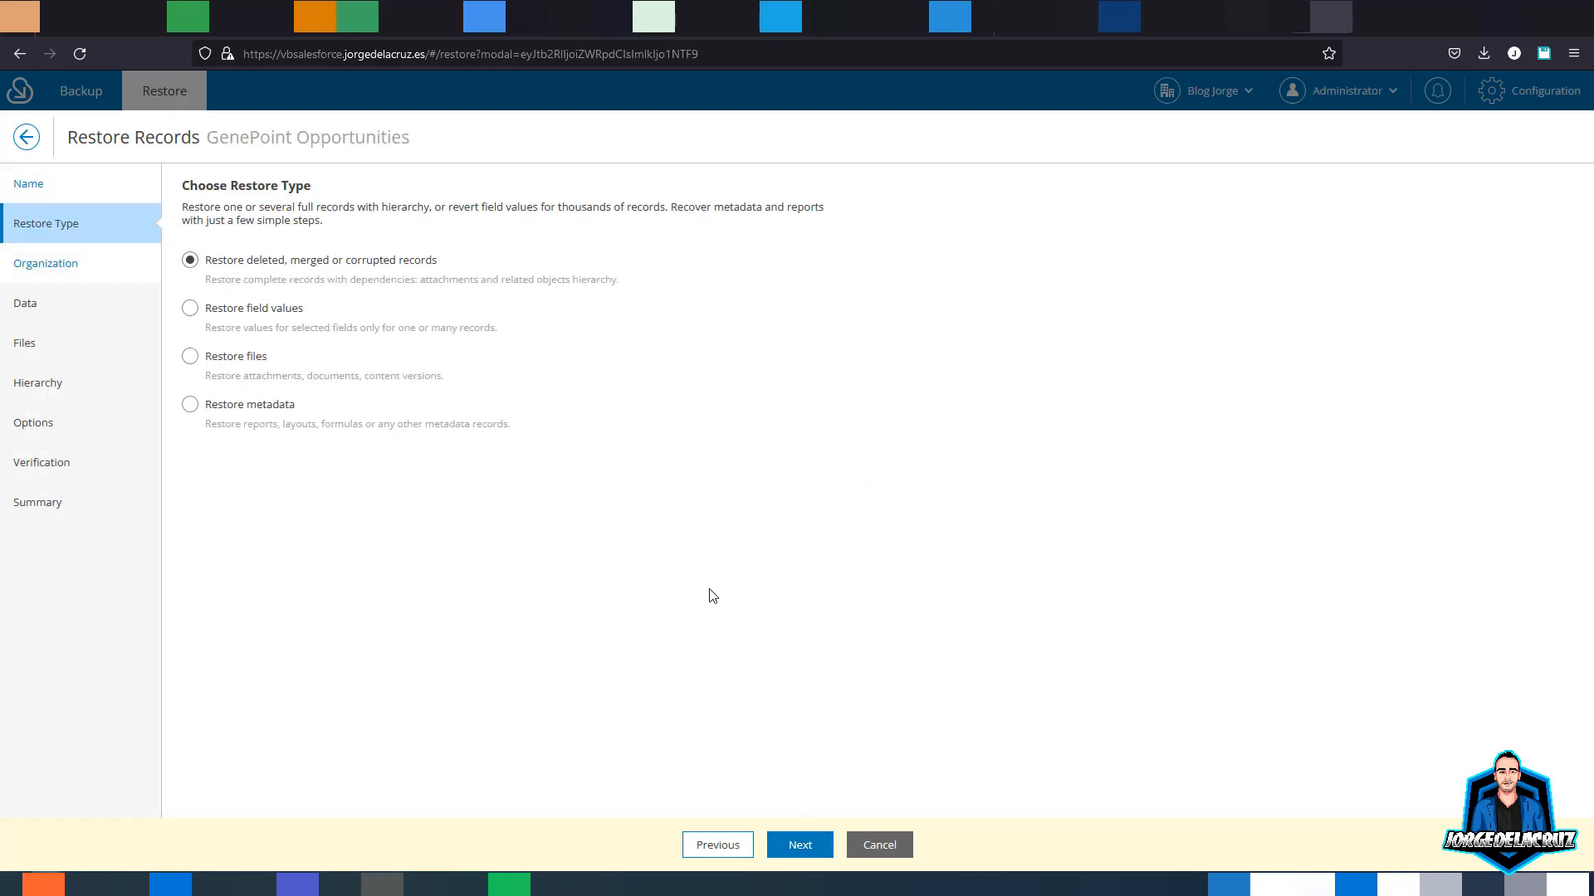
{"action": "left_click", "coordinate": [792, 847]}
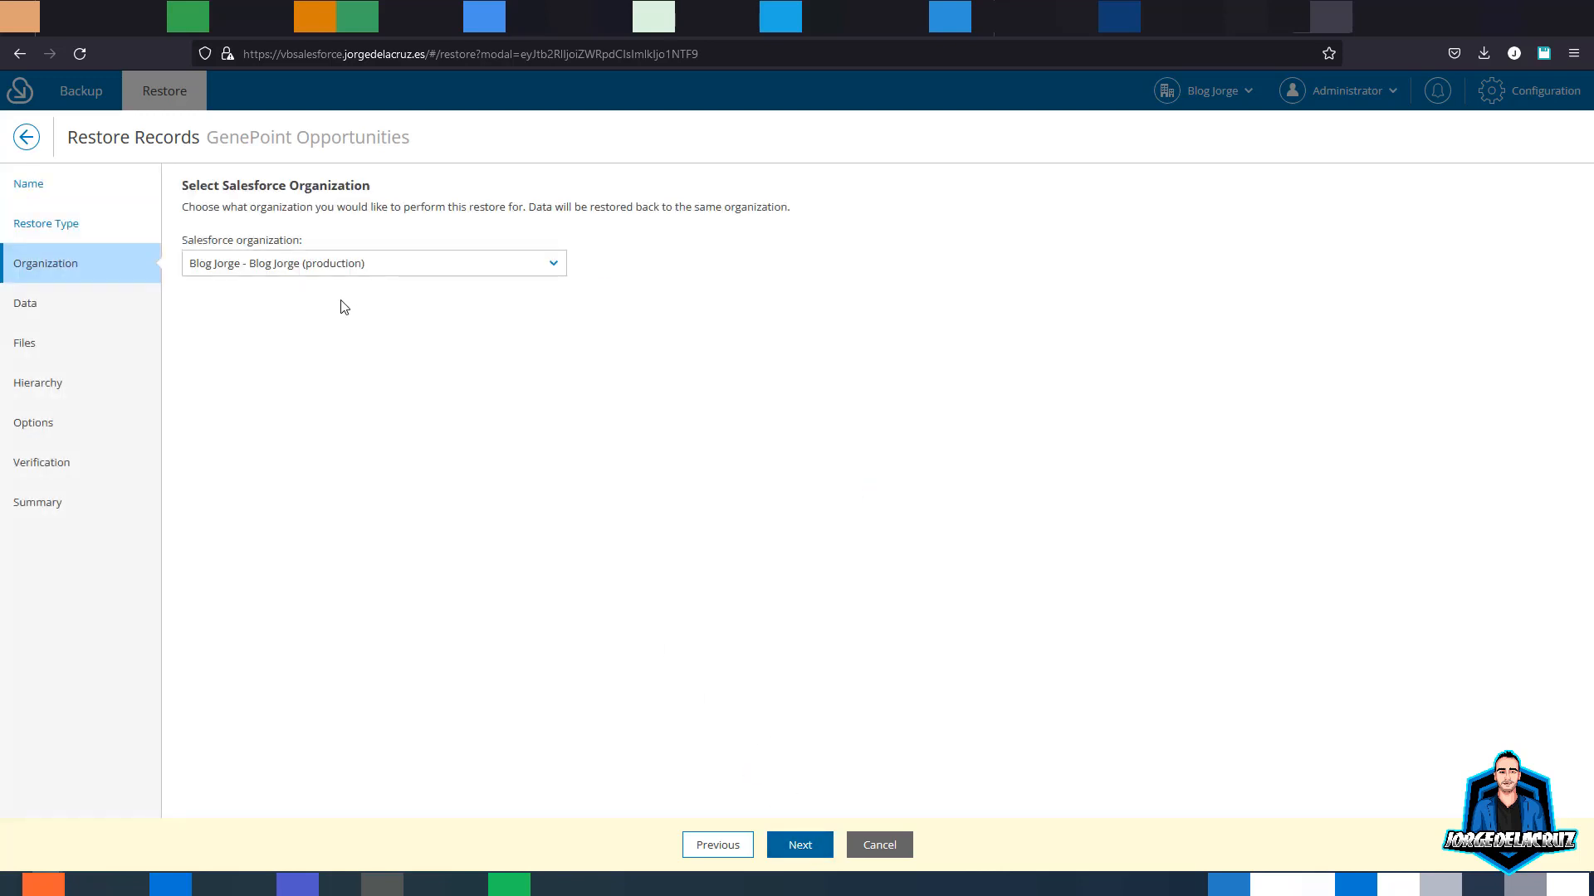
{"action": "left_click", "coordinate": [552, 266]}
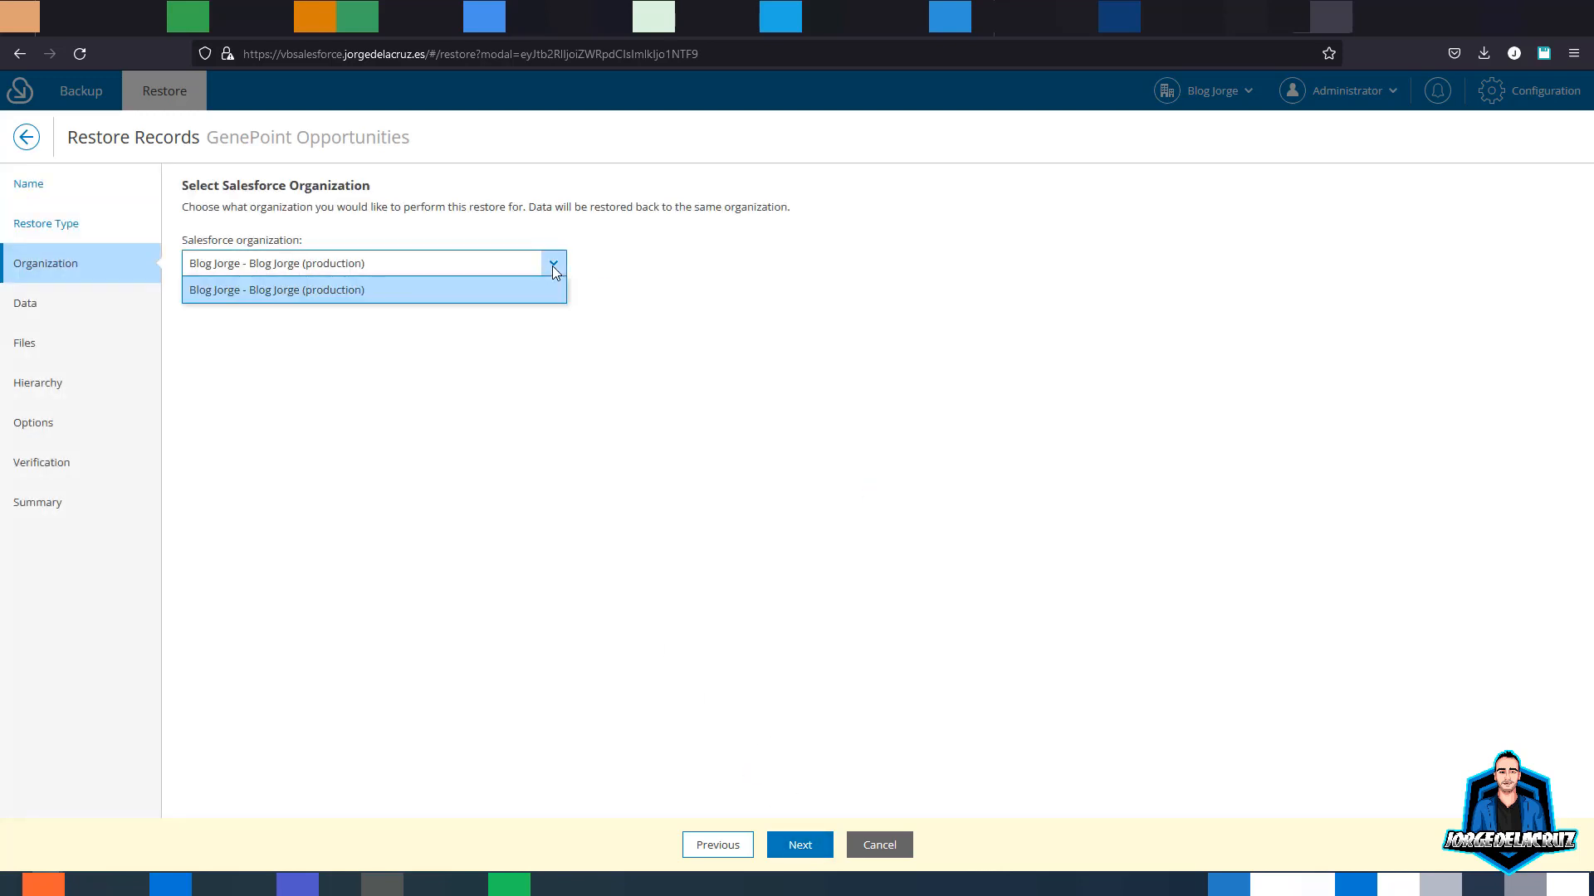
{"action": "left_click", "coordinate": [696, 302]}
{"action": "left_click", "coordinate": [800, 846]}
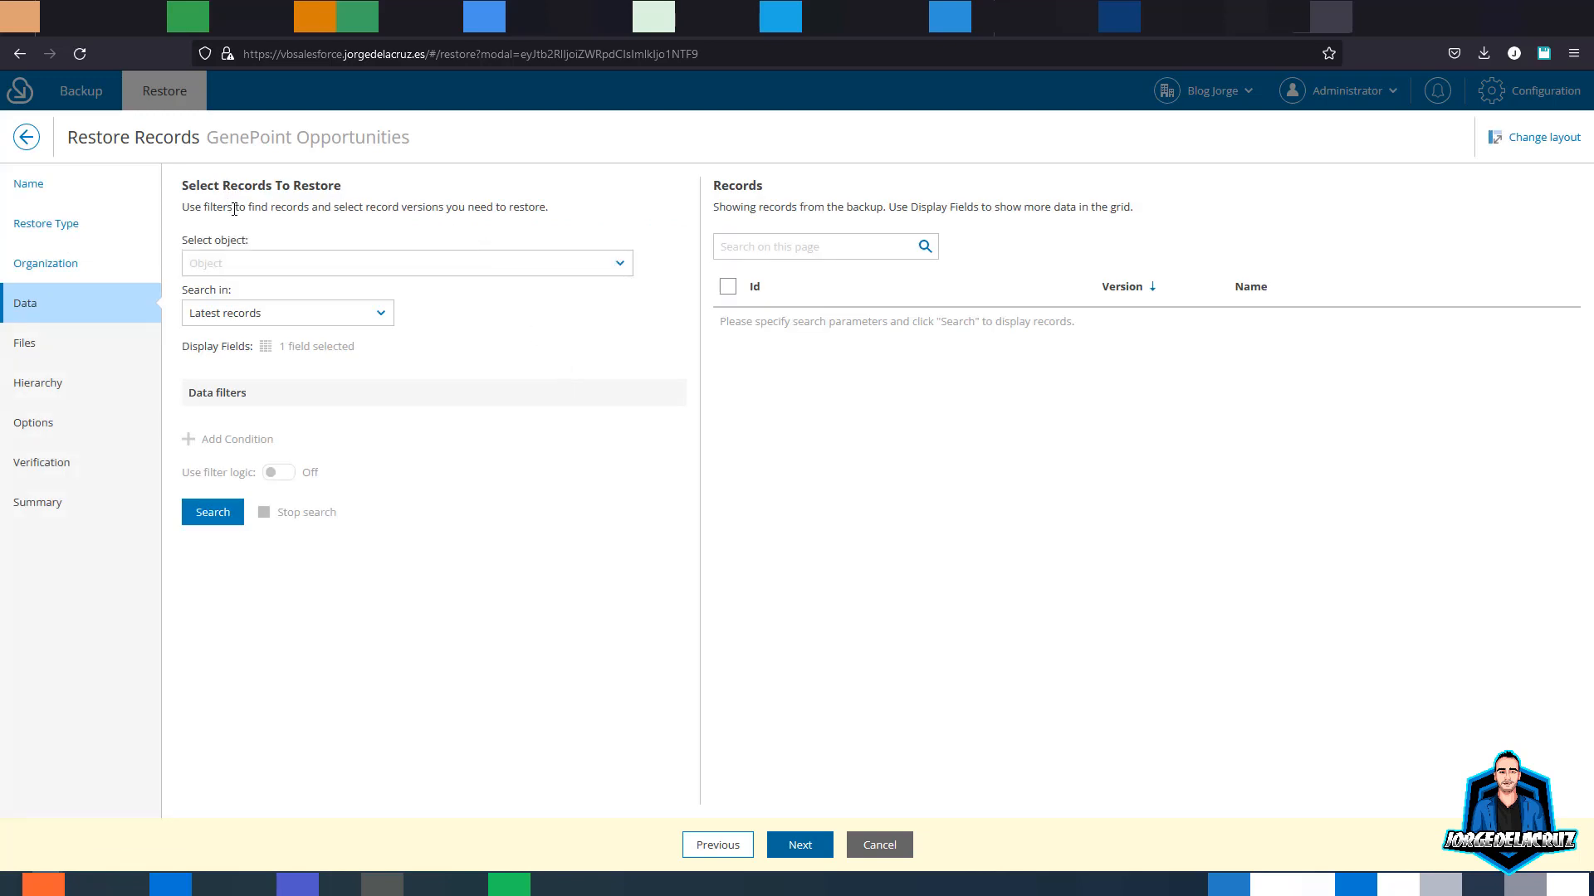
- Choose Opportunity as the object and search the latest backed-up records
{"action": "left_click", "coordinate": [252, 264]}
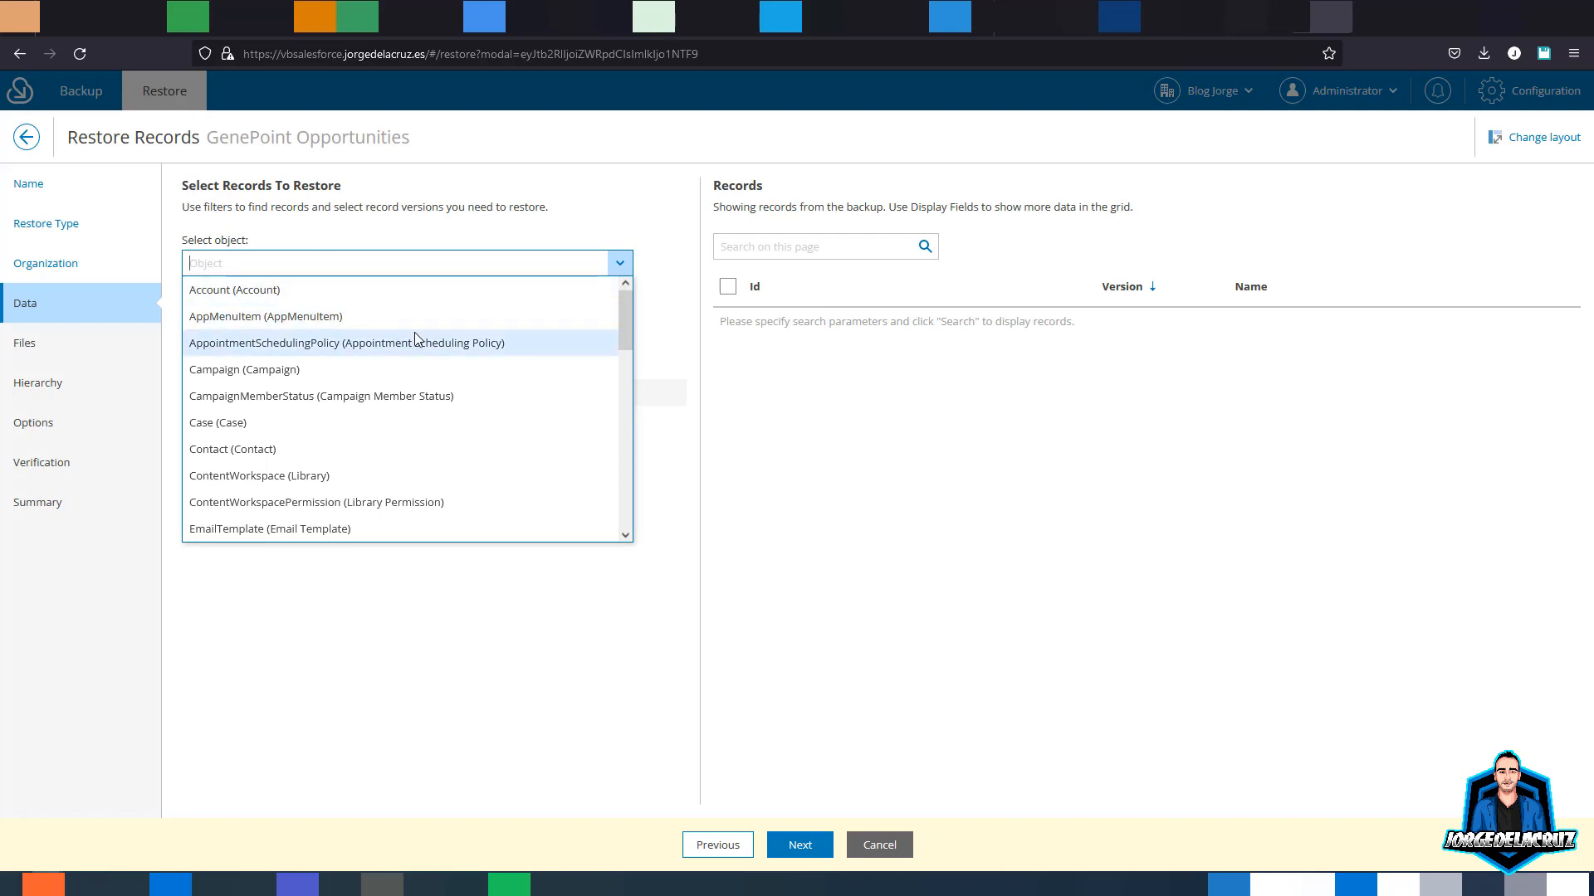
{"action": "scroll", "coordinate": [465, 375], "scroll_direction": "down", "scroll_amount": 3}
{"action": "scroll", "coordinate": [462, 375], "scroll_direction": "down", "scroll_amount": 2}
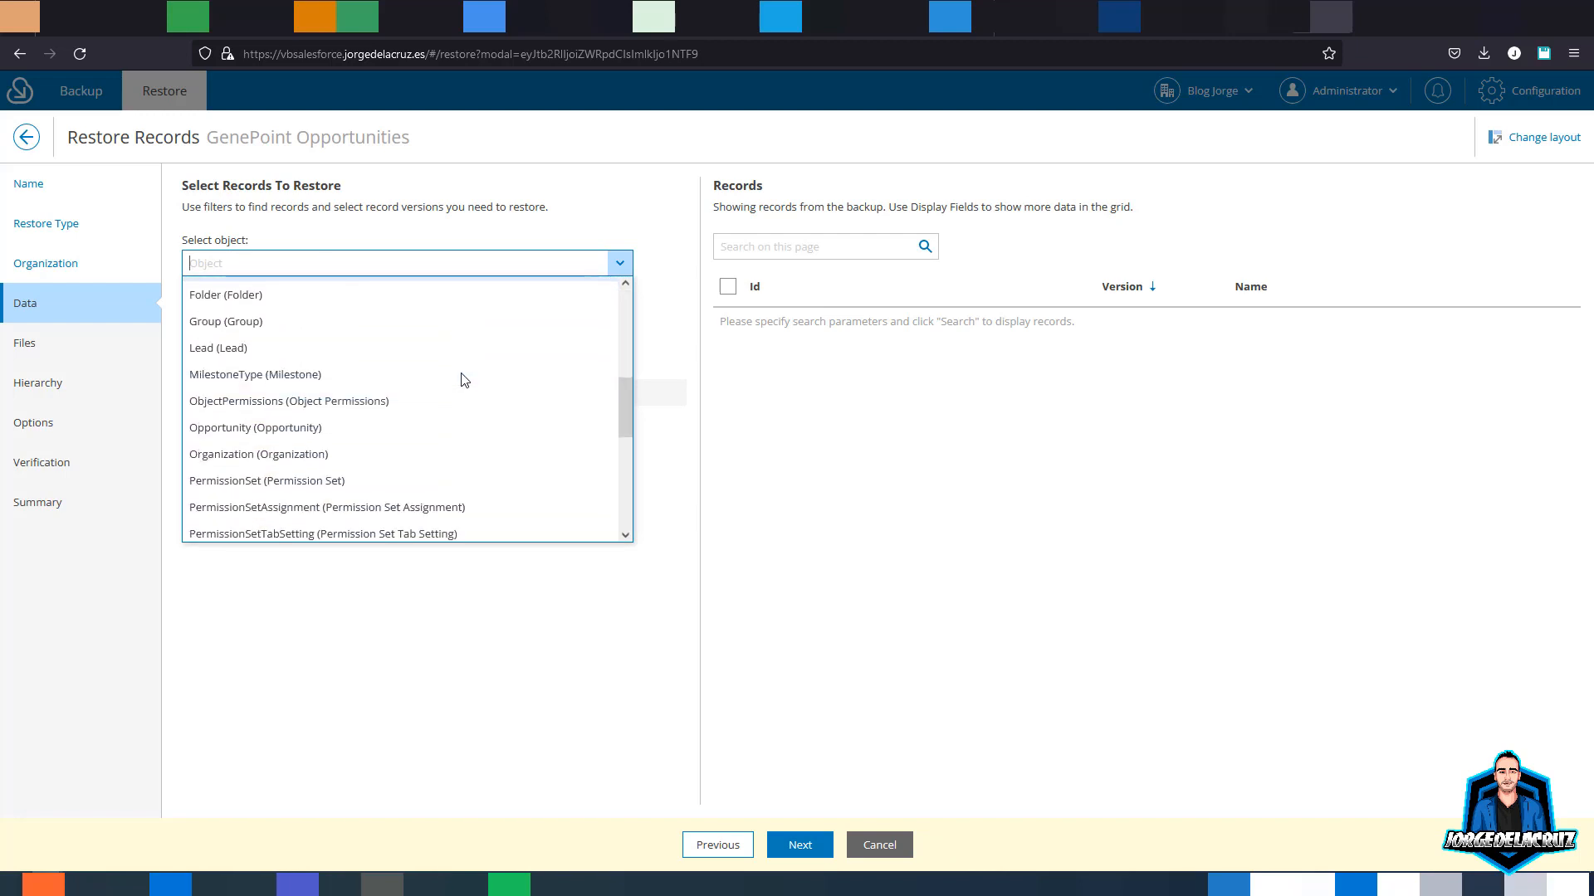
{"action": "left_click", "coordinate": [390, 426]}
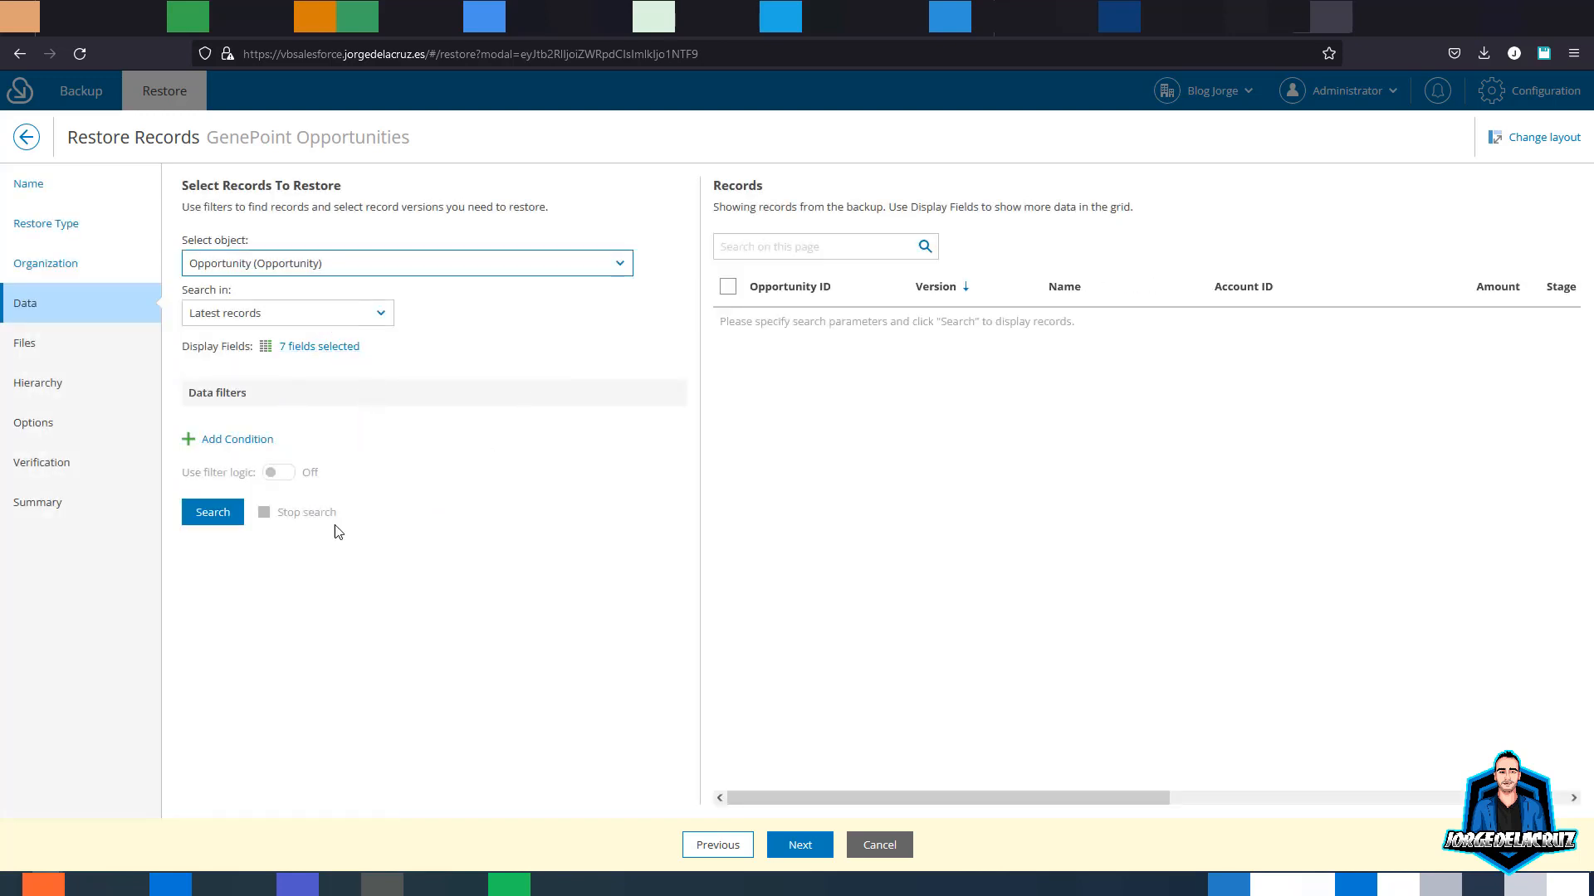
{"action": "left_click", "coordinate": [212, 514]}
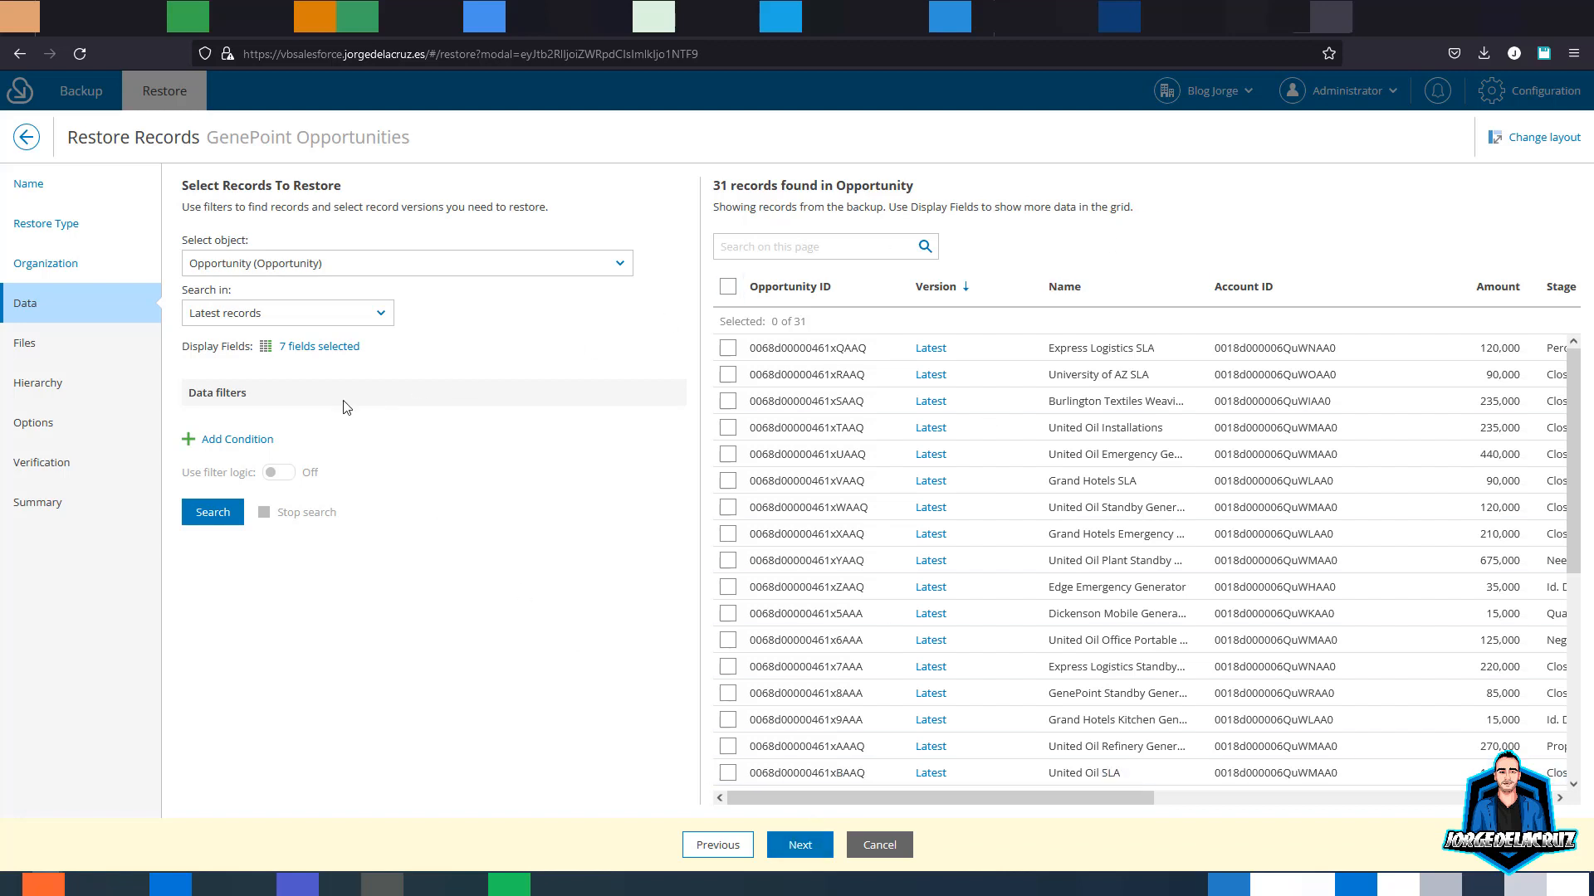
- Keep the search limited to latest record versions and leave the grid's display fields unchanged
{"action": "left_click", "coordinate": [364, 316]}
{"action": "left_click", "coordinate": [380, 316]}
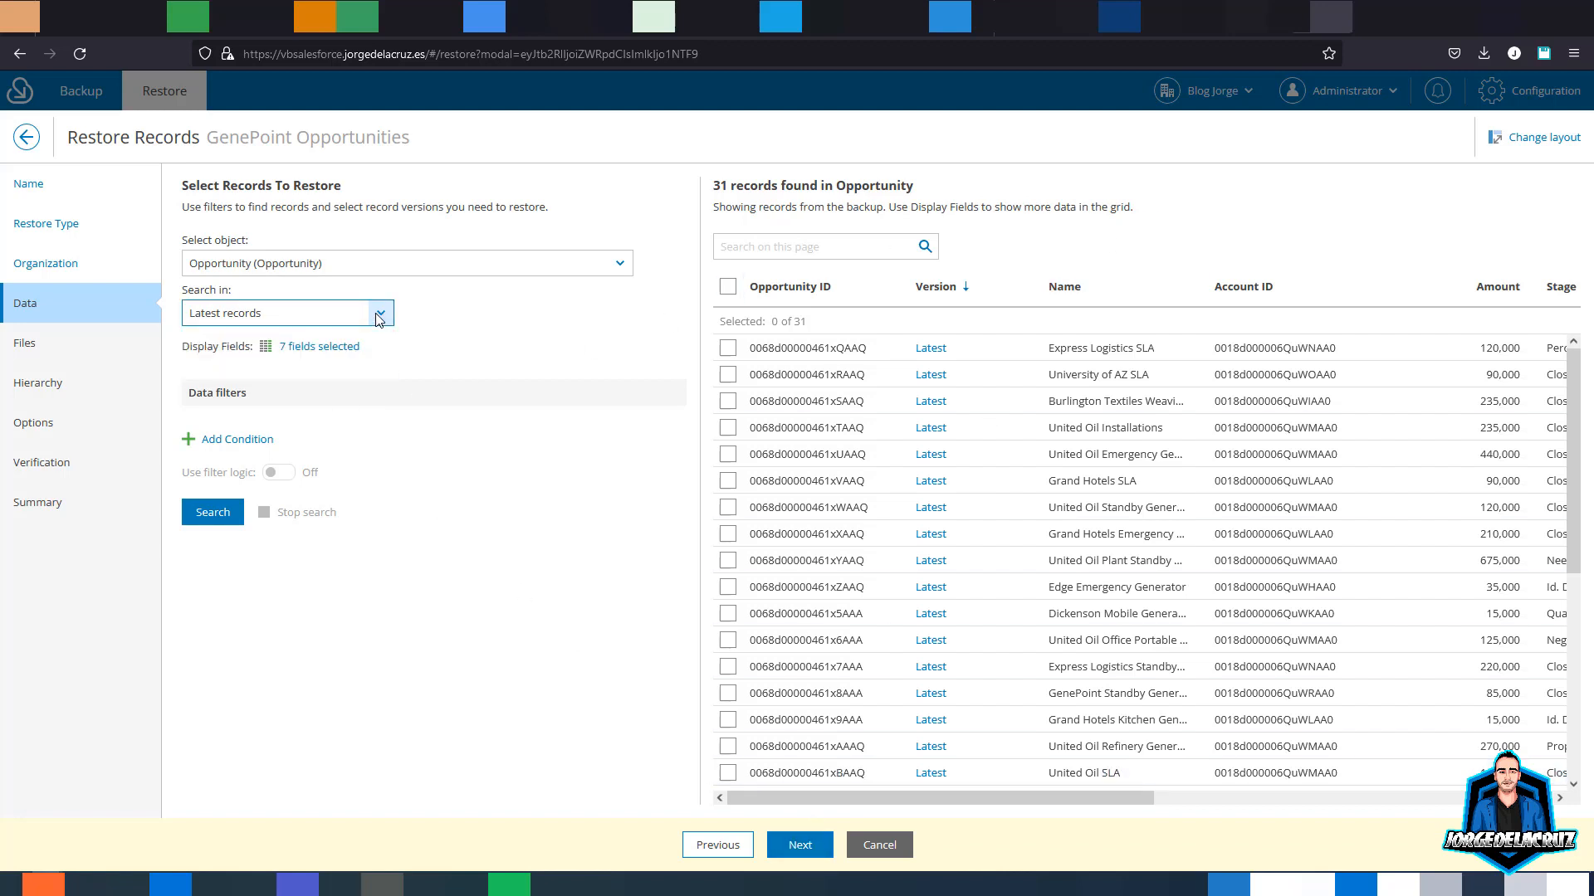
{"action": "left_click", "coordinate": [319, 347]}
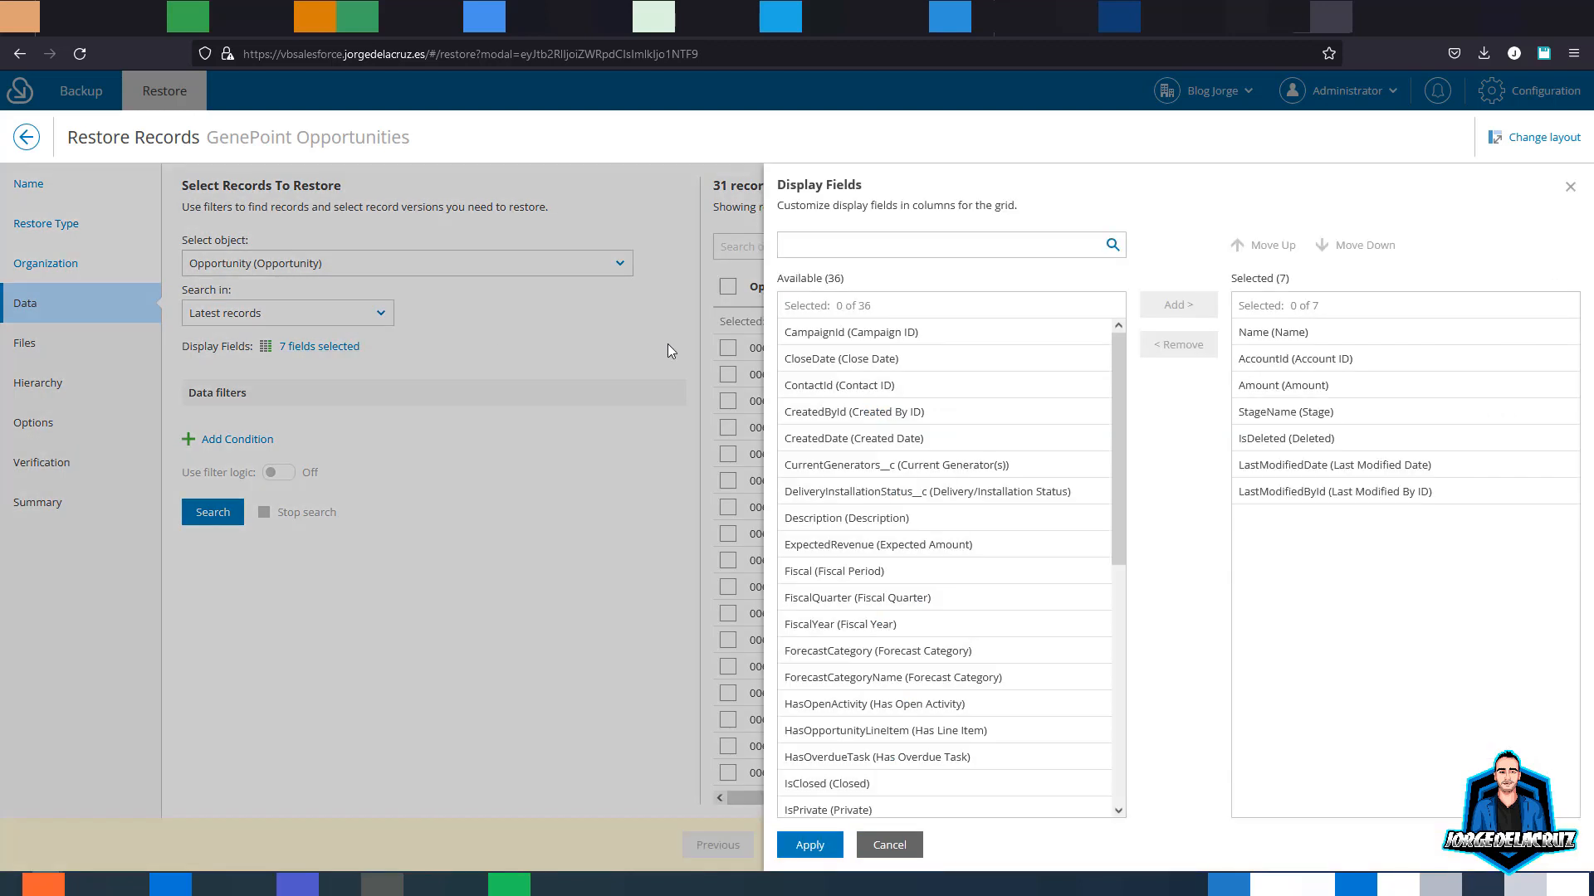
{"action": "left_click", "coordinate": [894, 847]}
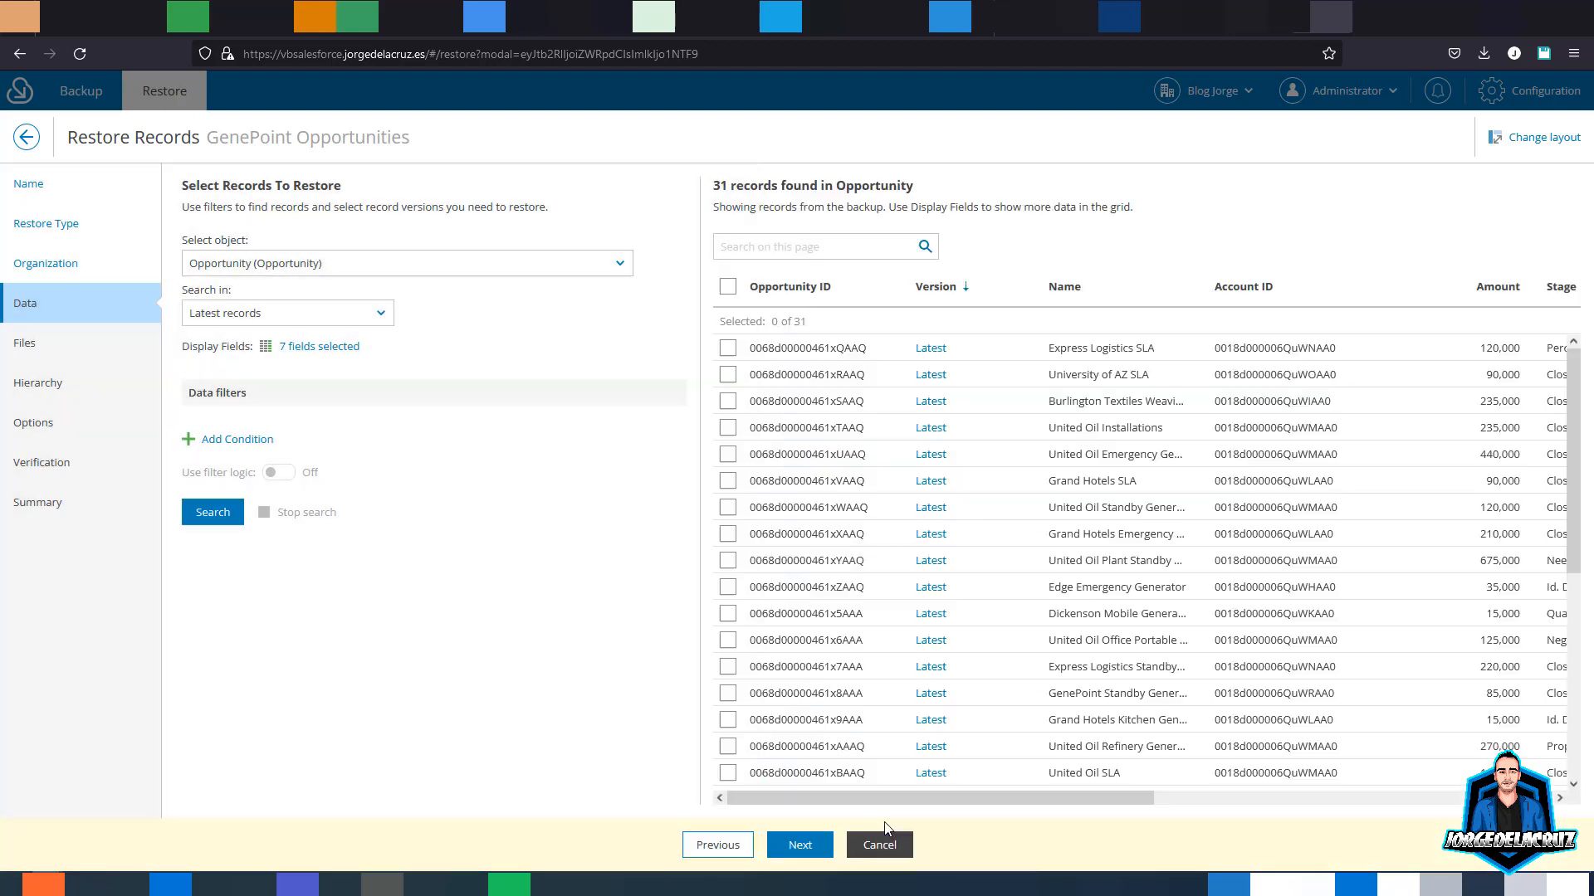
- Filter to GenePoint, select the Standby Generator and Lab Generators opportunities, and enable Restore attachments
{"action": "left_click", "coordinate": [762, 248]}
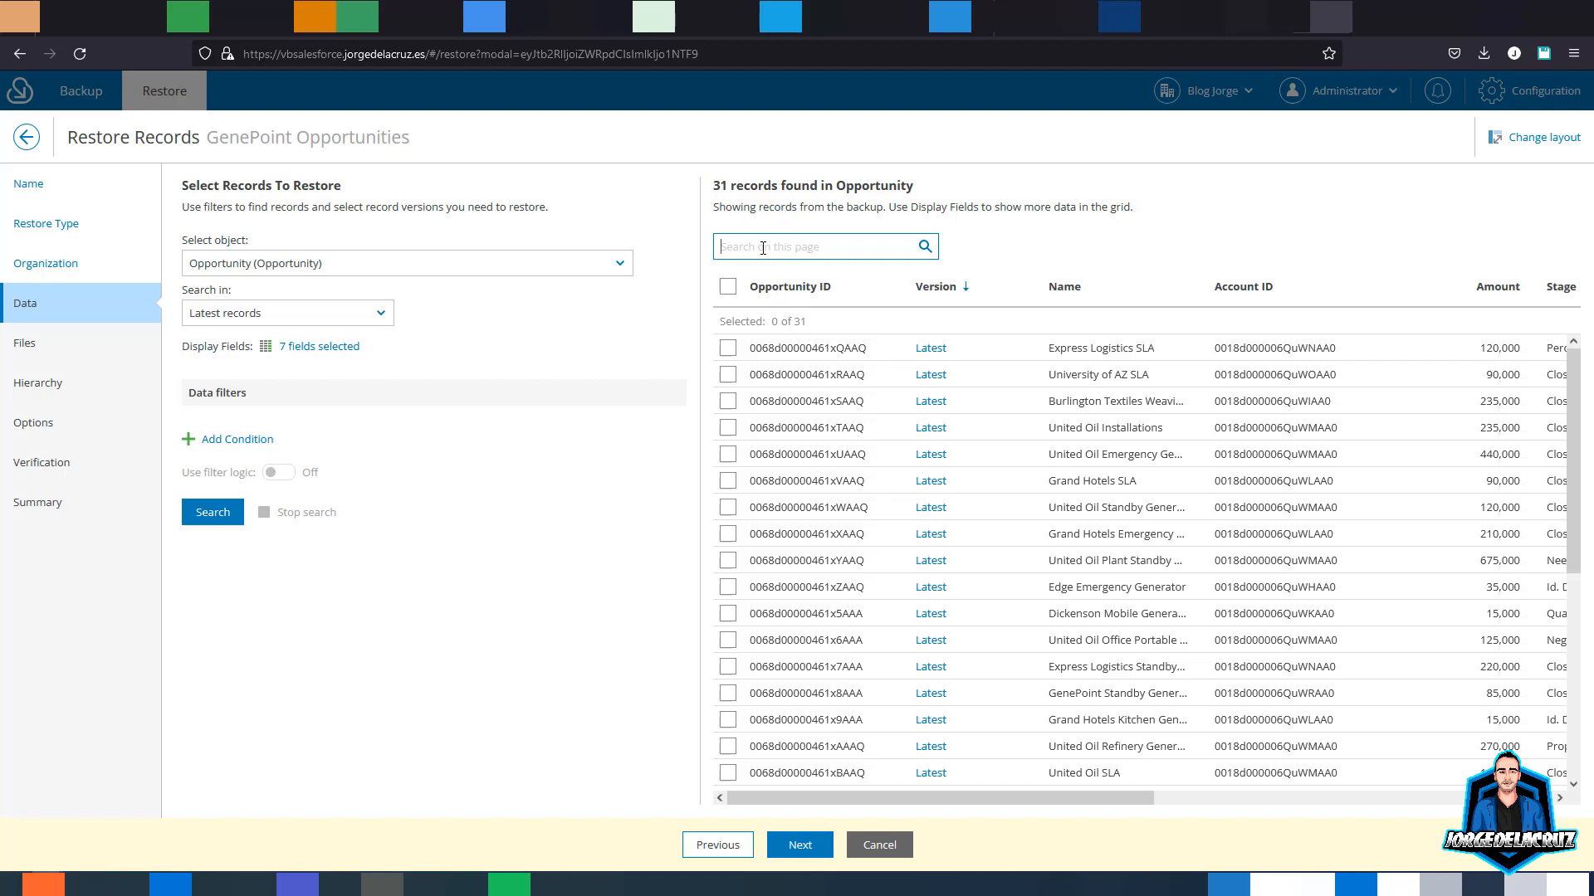
{"action": "type", "text": "GenePoint"}
{"action": "left_click", "coordinate": [966, 503]}
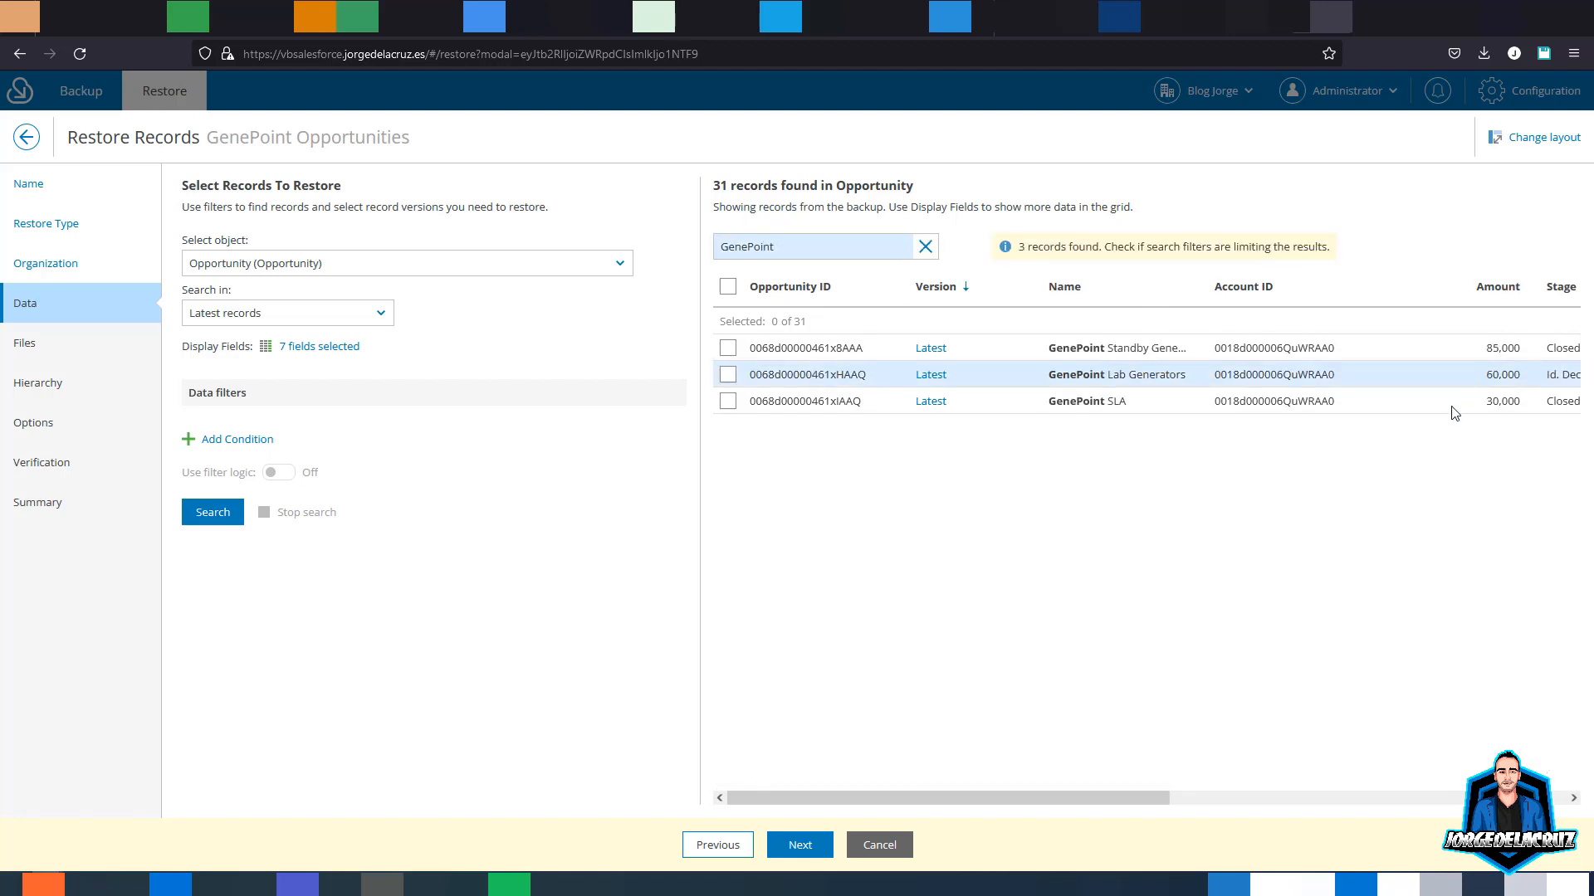
{"action": "mouse_move", "coordinate": [1080, 807]}
{"action": "left_mouse_down"}
{"action": "mouse_move", "coordinate": [1469, 806]}
{"action": "mouse_move", "coordinate": [1117, 813]}
{"action": "mouse_move", "coordinate": [1121, 826]}
{"action": "mouse_move", "coordinate": [1407, 808]}
{"action": "mouse_move", "coordinate": [1060, 804]}
{"action": "left_mouse_up"}
{"action": "left_click", "coordinate": [728, 375]}
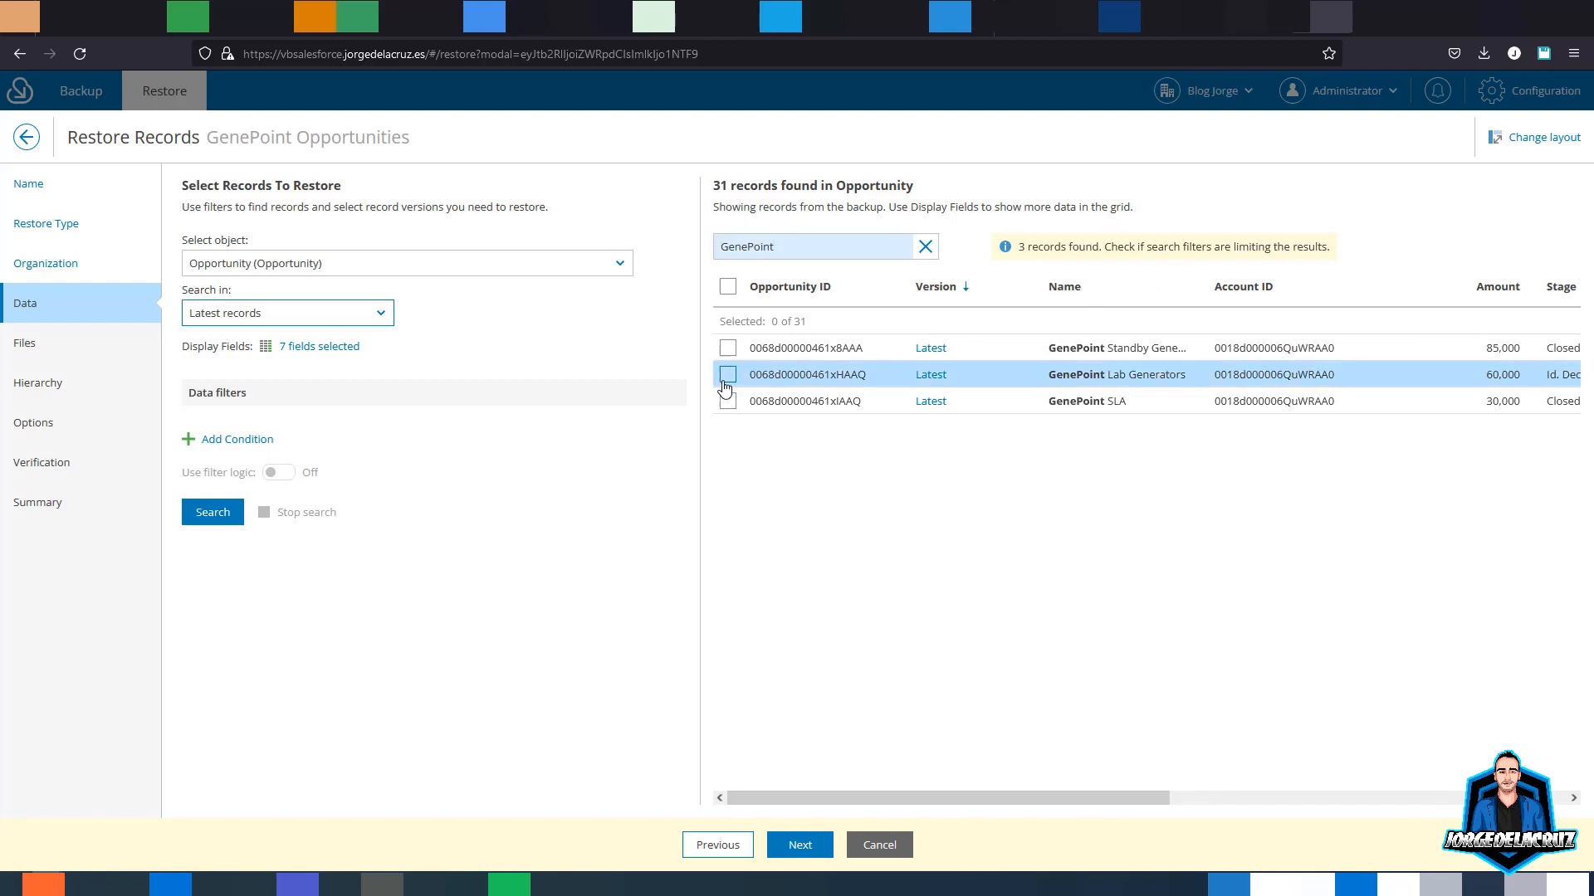
{"action": "left_click", "coordinate": [800, 846]}
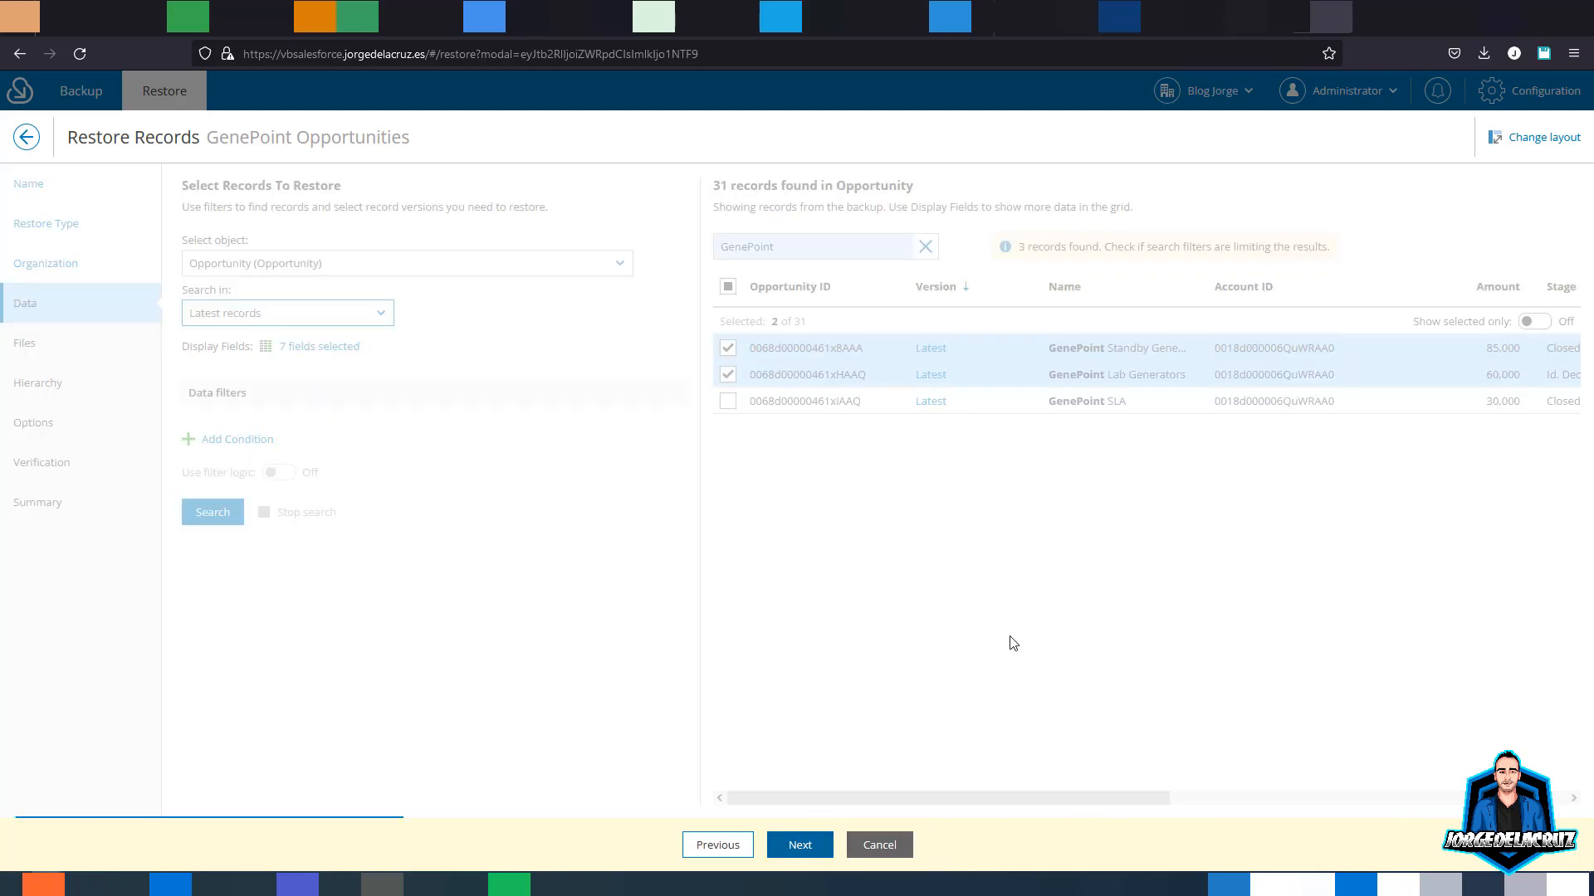
{"action": "left_click", "coordinate": [312, 247]}
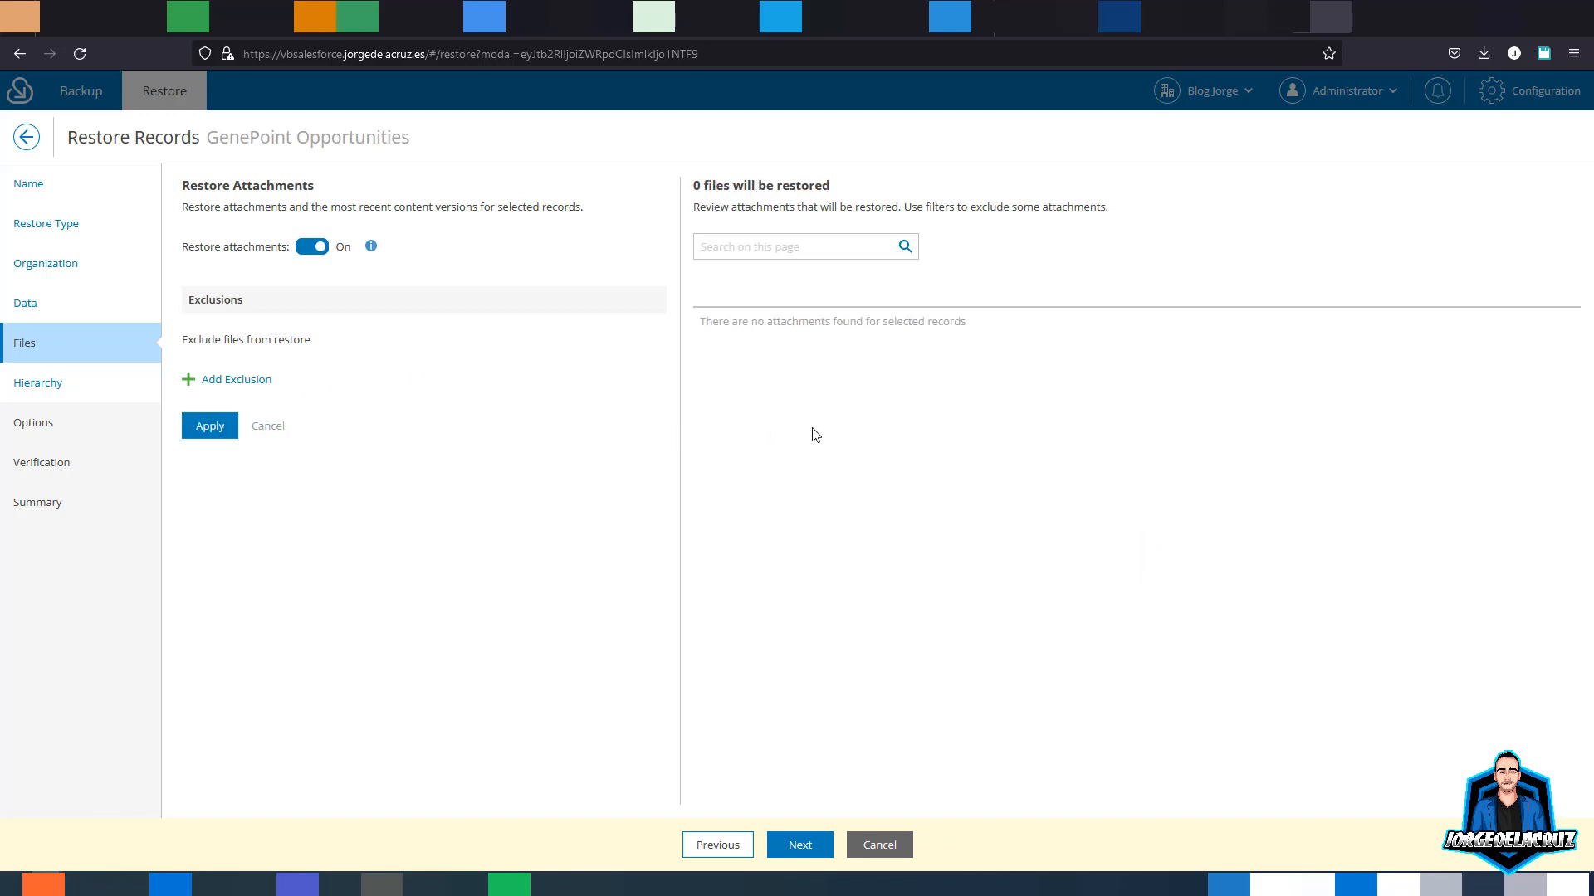
- Exclude attachments from the restore but include the related object hierarchy
{"action": "left_click", "coordinate": [308, 248]}
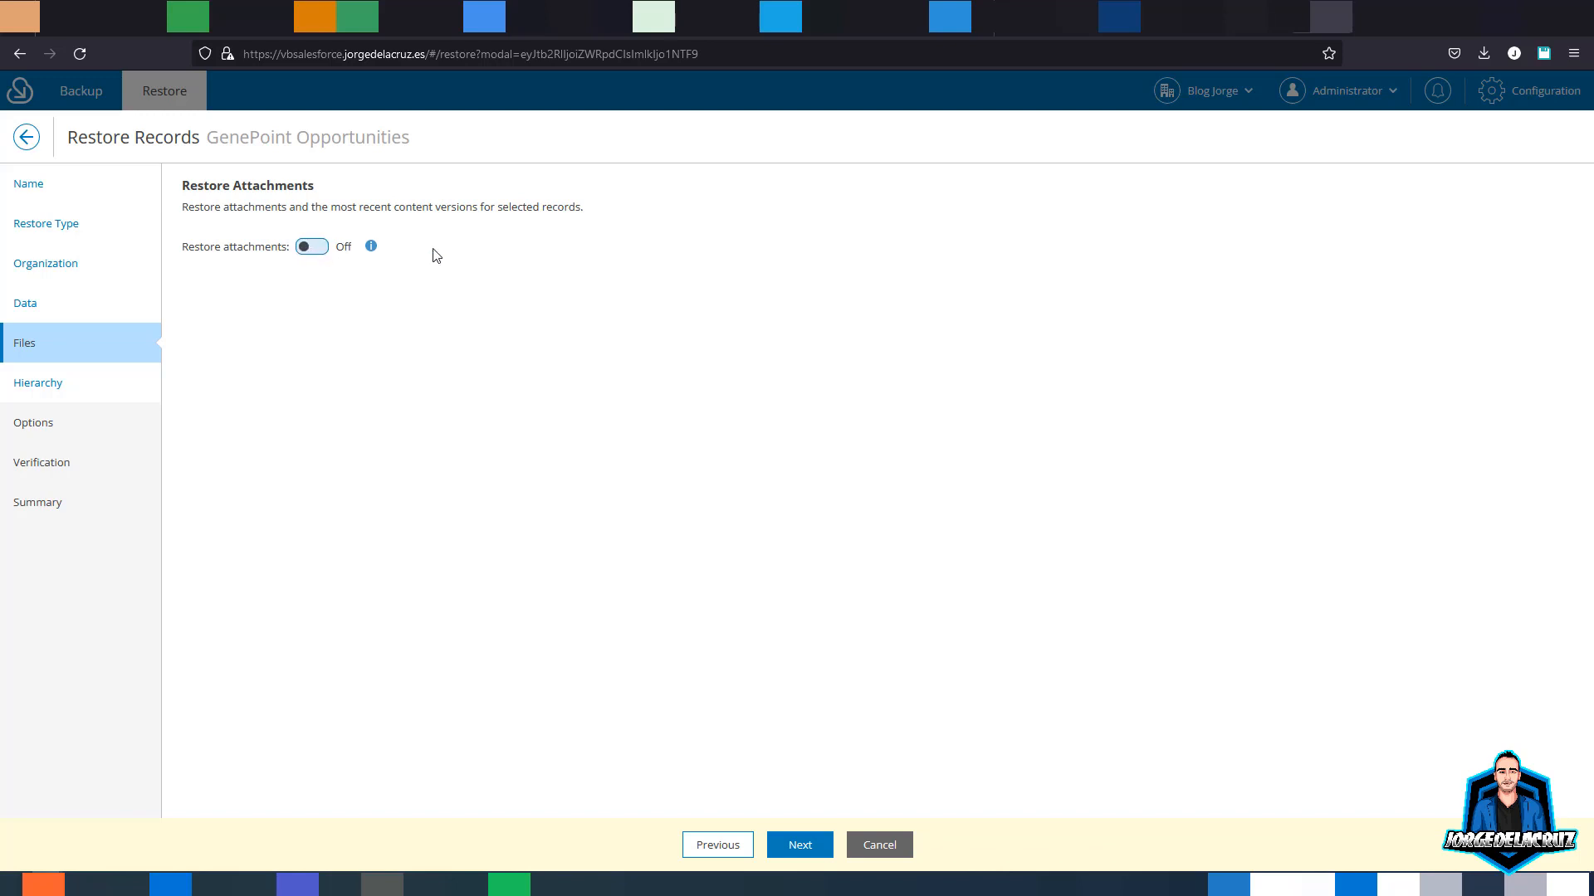
{"action": "left_click", "coordinate": [806, 848]}
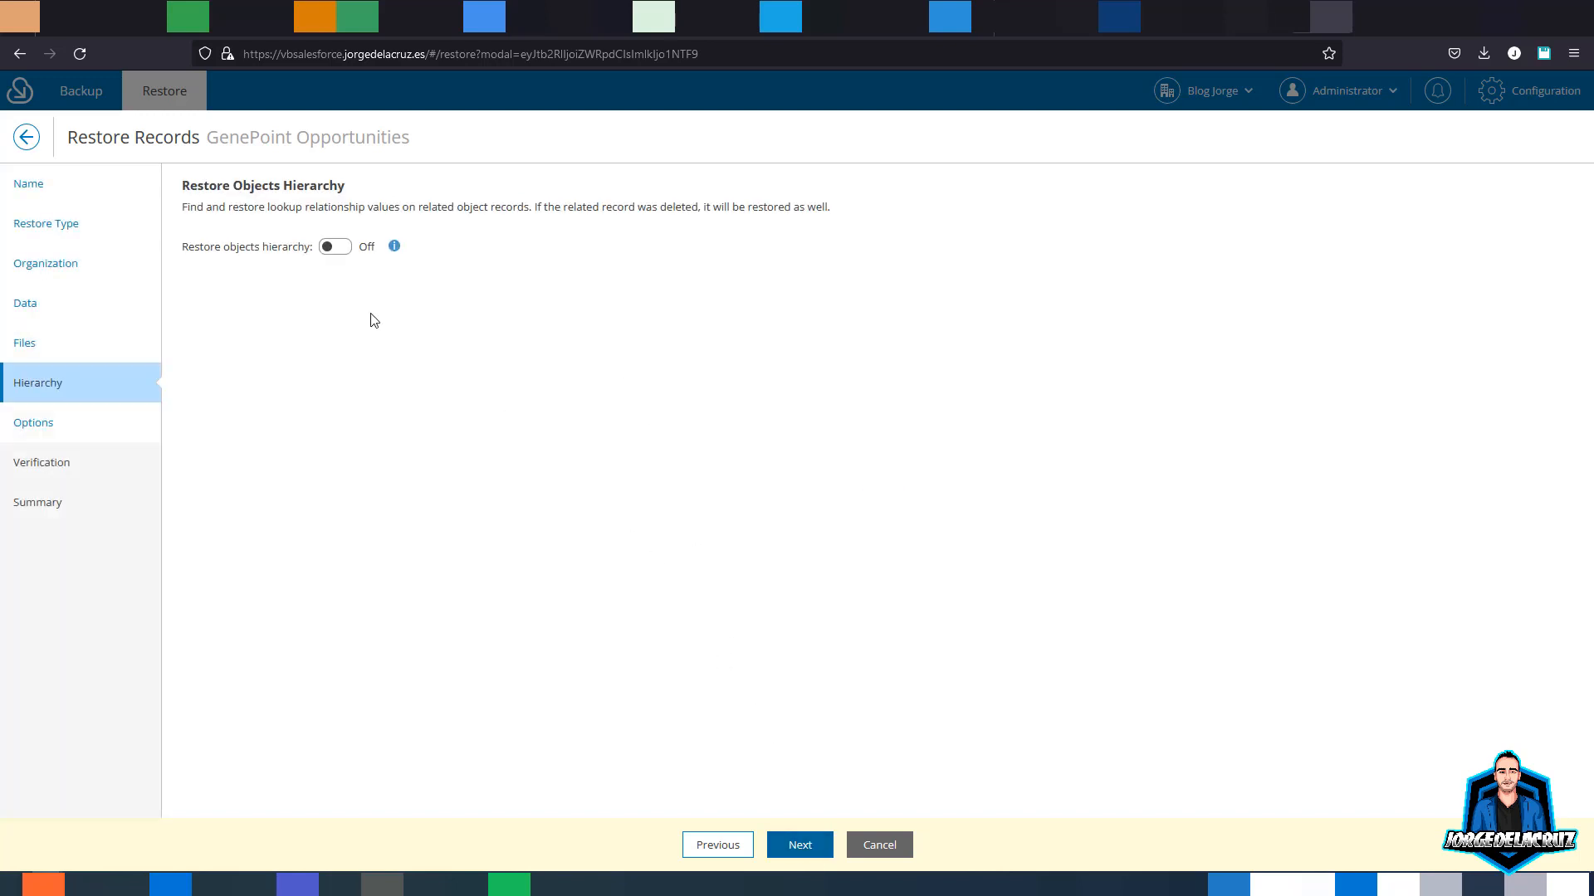
{"action": "left_click", "coordinate": [330, 248]}
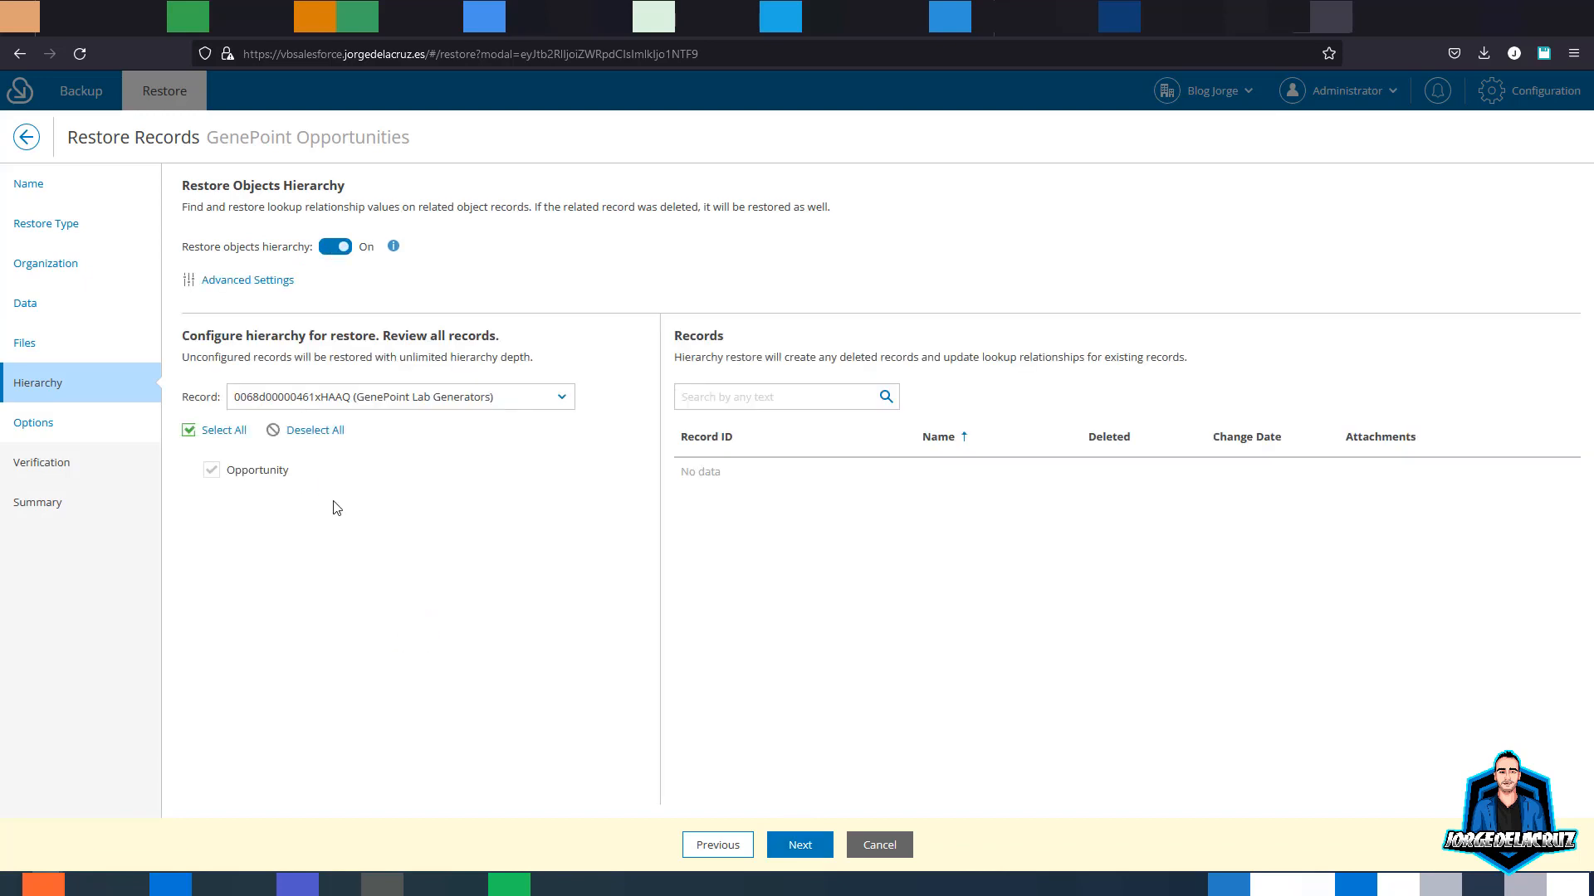
{"action": "left_click", "coordinate": [795, 847]}
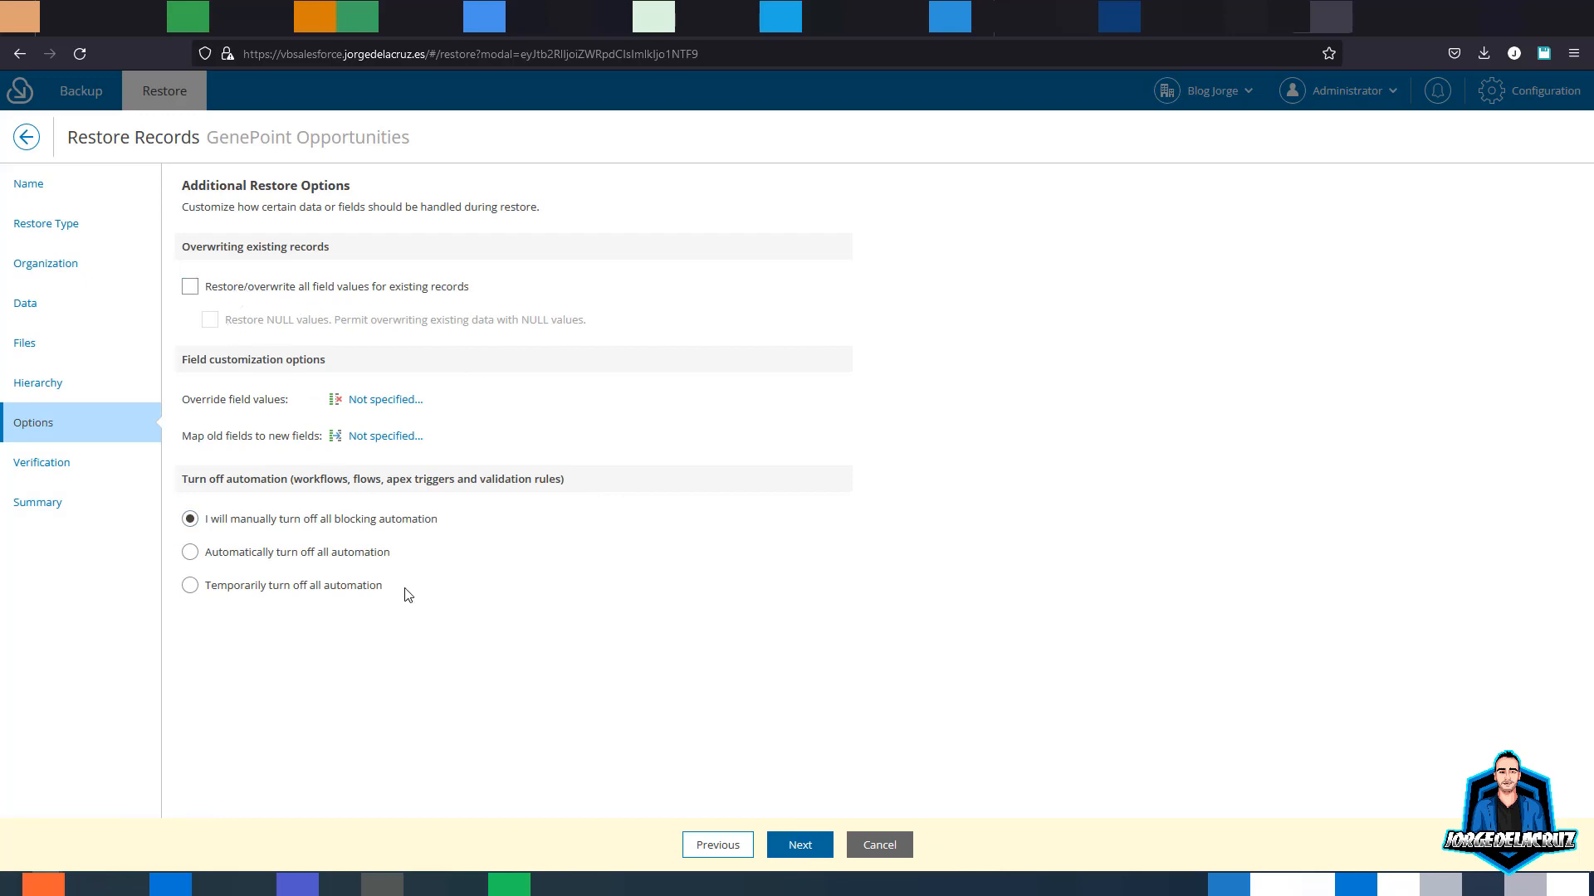
- Automatically turn off all automation and overwrite existing field values, including NULL values
{"action": "left_click", "coordinate": [233, 554]}
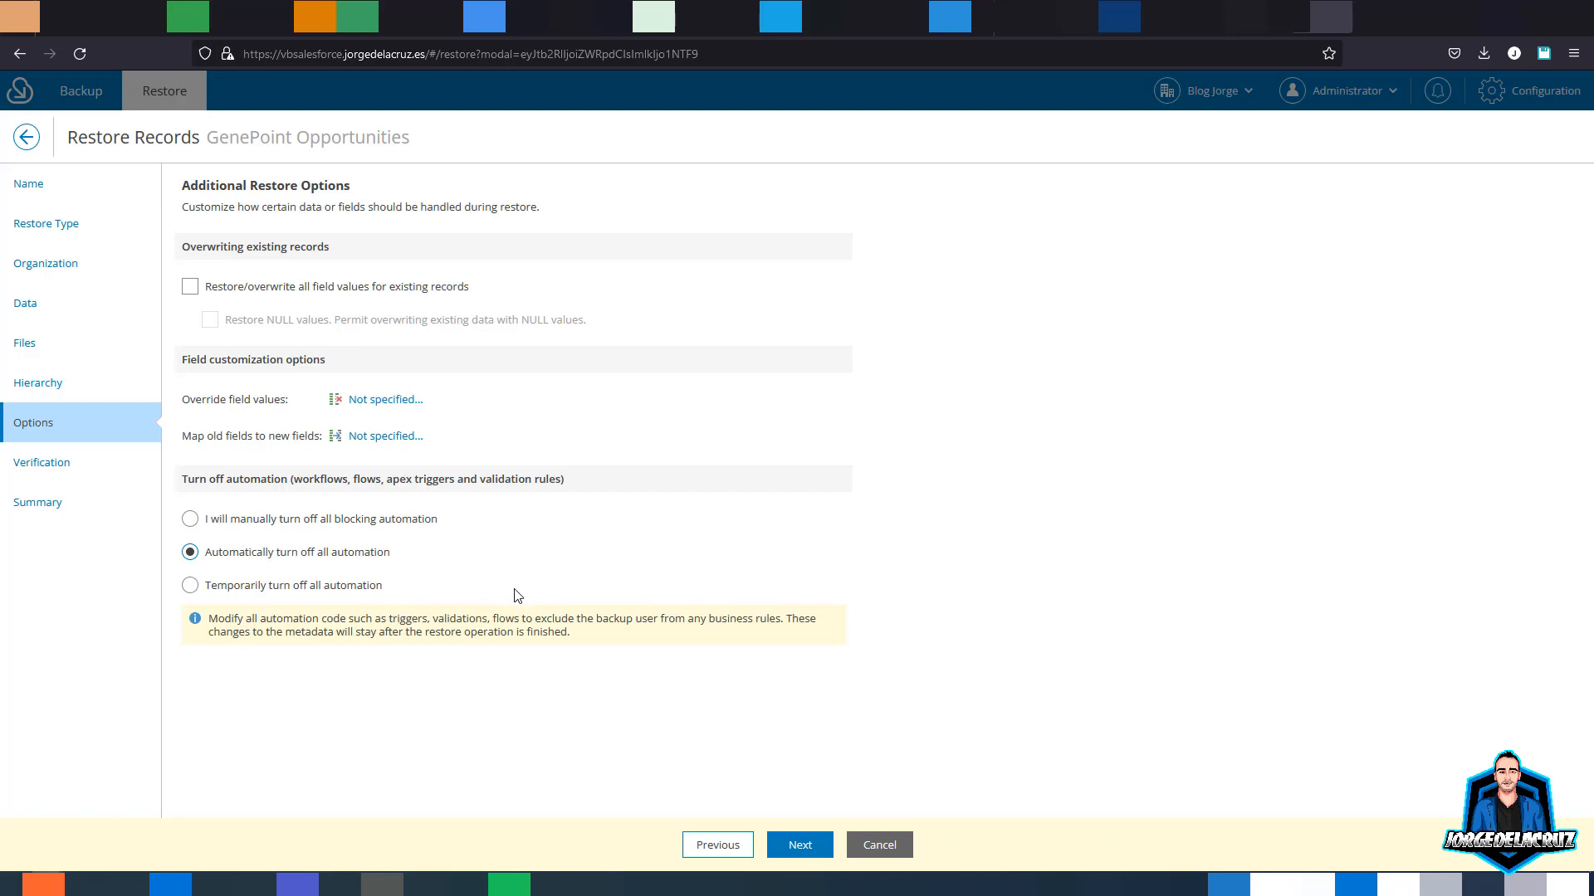
{"action": "left_click_drag", "start_coordinate": [294, 479], "coordinate": [576, 489]}
{"action": "left_click", "coordinate": [538, 482]}
{"action": "left_click_drag", "start_coordinate": [353, 478], "coordinate": [486, 480]}
{"action": "left_click", "coordinate": [501, 482]}
{"action": "left_click", "coordinate": [364, 289]}
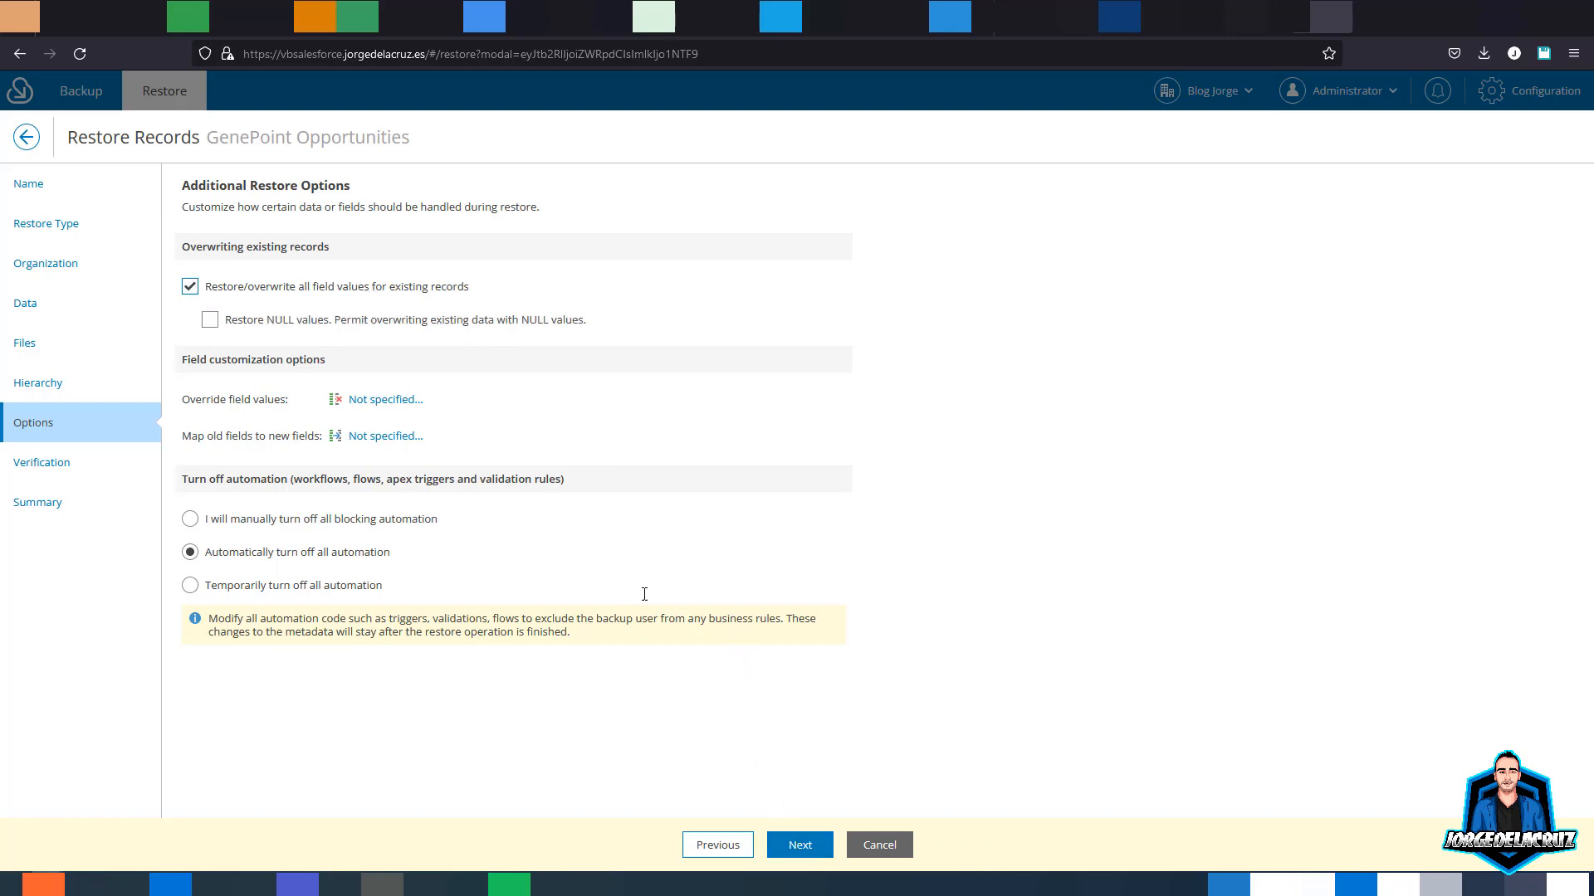
{"action": "left_click", "coordinate": [406, 322]}
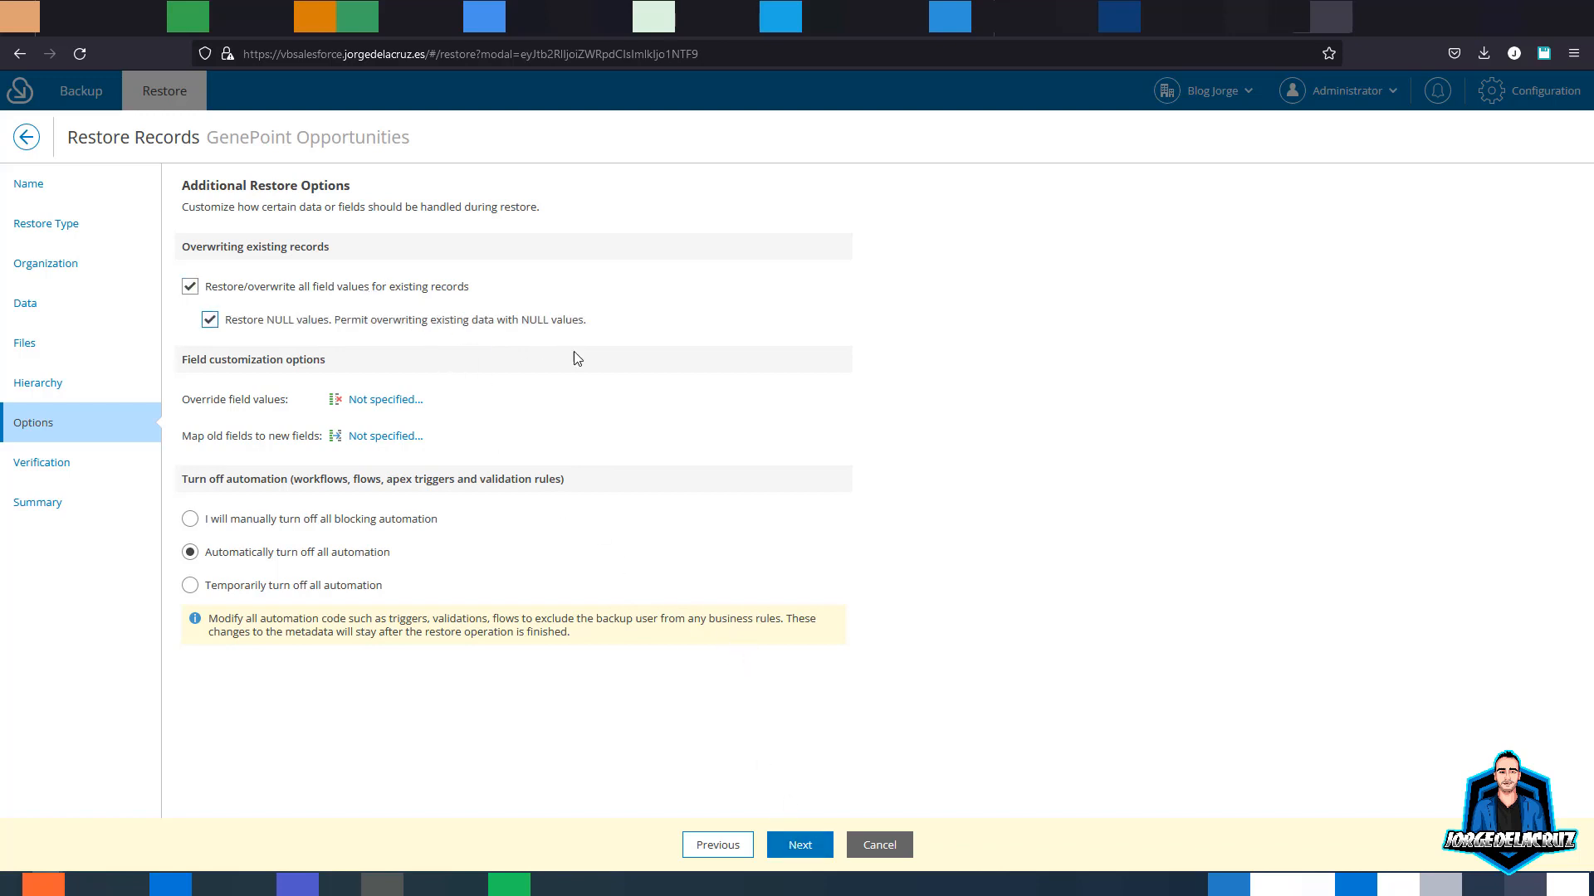
{"action": "left_click", "coordinate": [802, 844]}
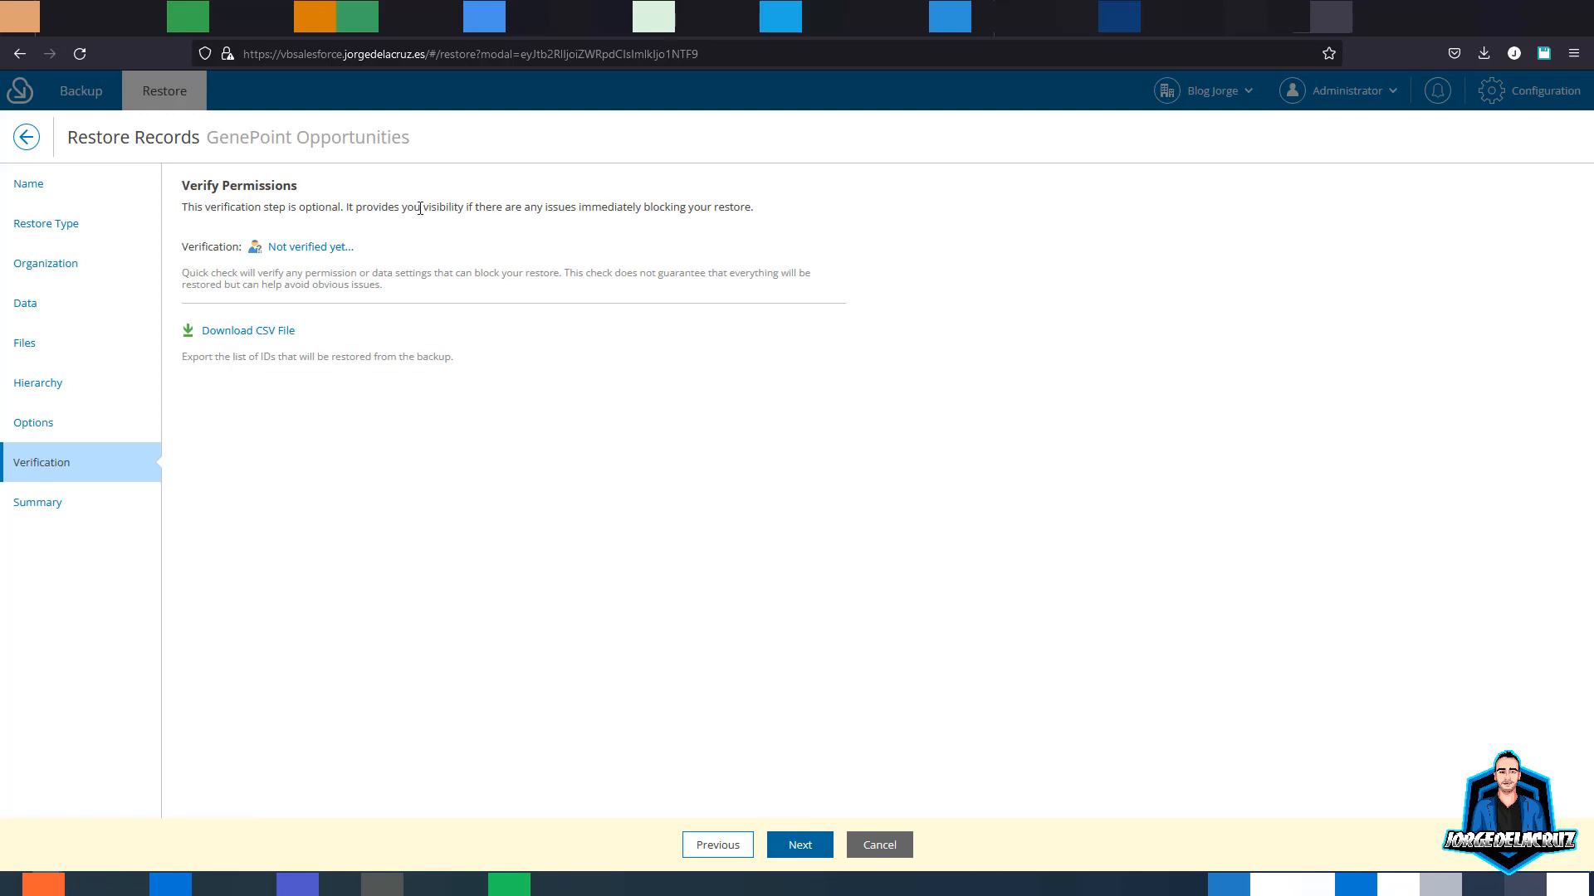
- Pass Verify Permissions, review the Summary, and finish to start the GenePoint Opportunities restore job
{"action": "left_click_drag", "start_coordinate": [420, 209], "coordinate": [668, 211]}
{"action": "left_click", "coordinate": [668, 211]}
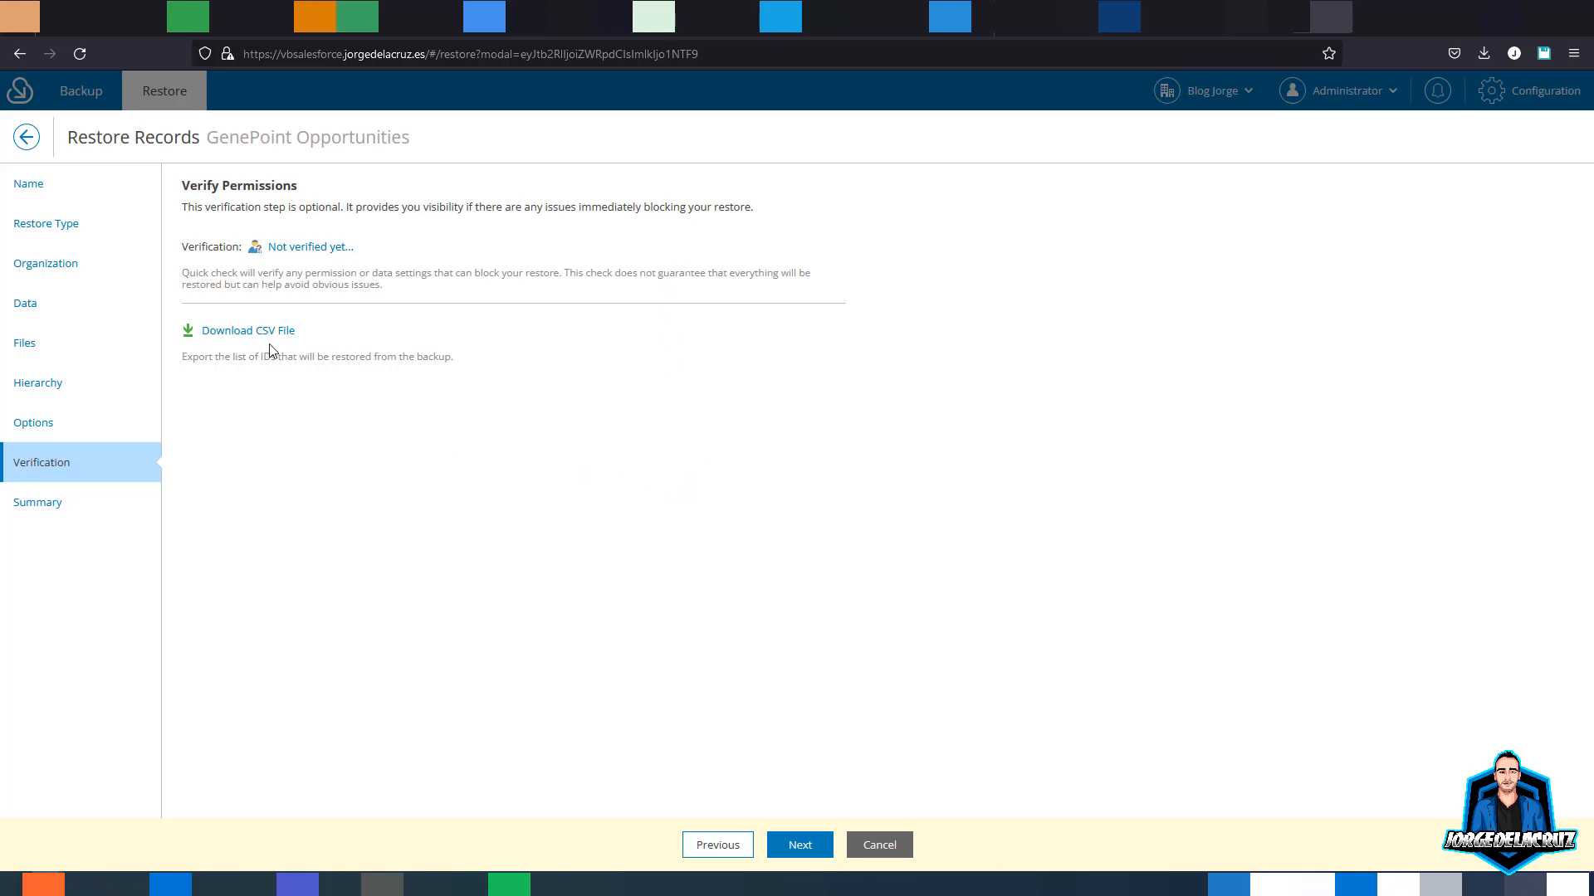
{"action": "left_click", "coordinate": [802, 844]}
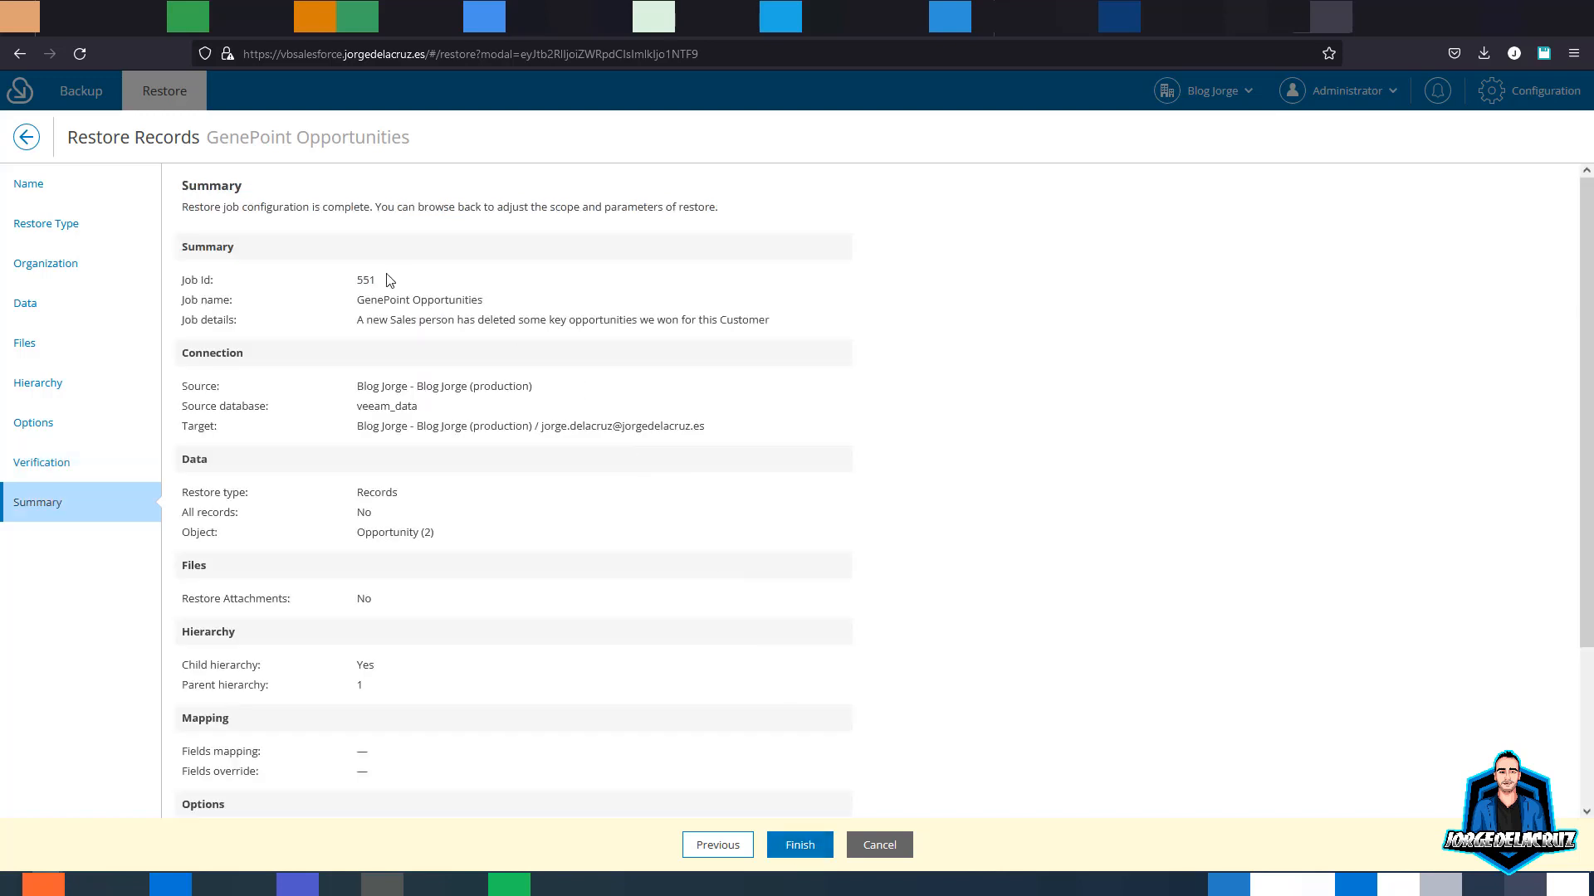
{"action": "left_click_drag", "start_coordinate": [375, 290], "coordinate": [465, 340]}
{"action": "left_click", "coordinate": [500, 439]}
{"action": "scroll", "coordinate": [514, 448], "scroll_direction": "down", "scroll_amount": 3}
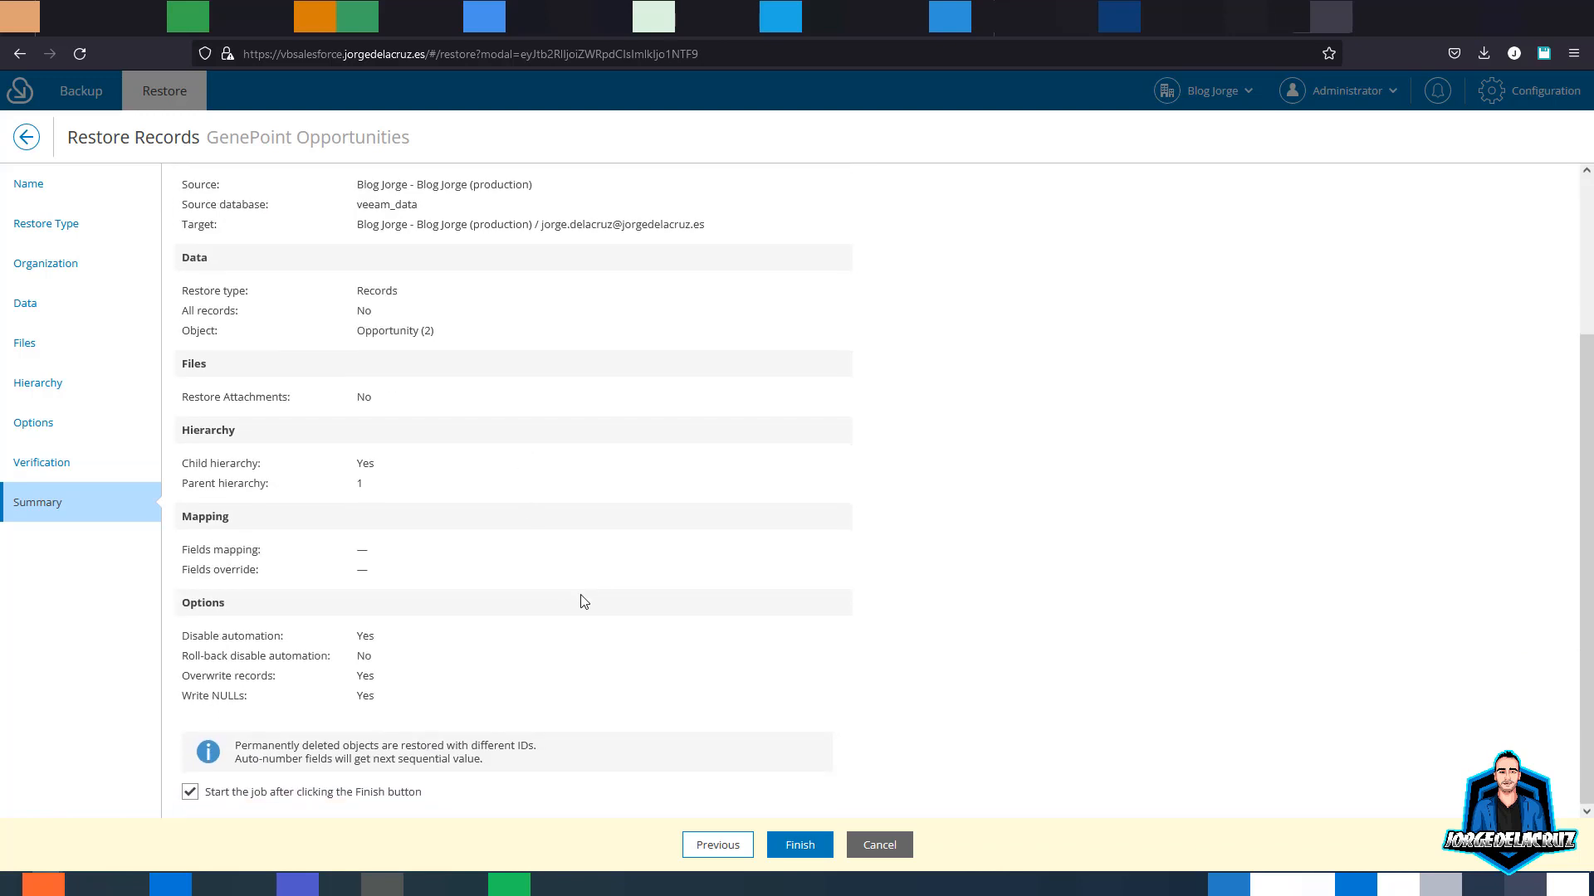
{"action": "left_click", "coordinate": [800, 845]}
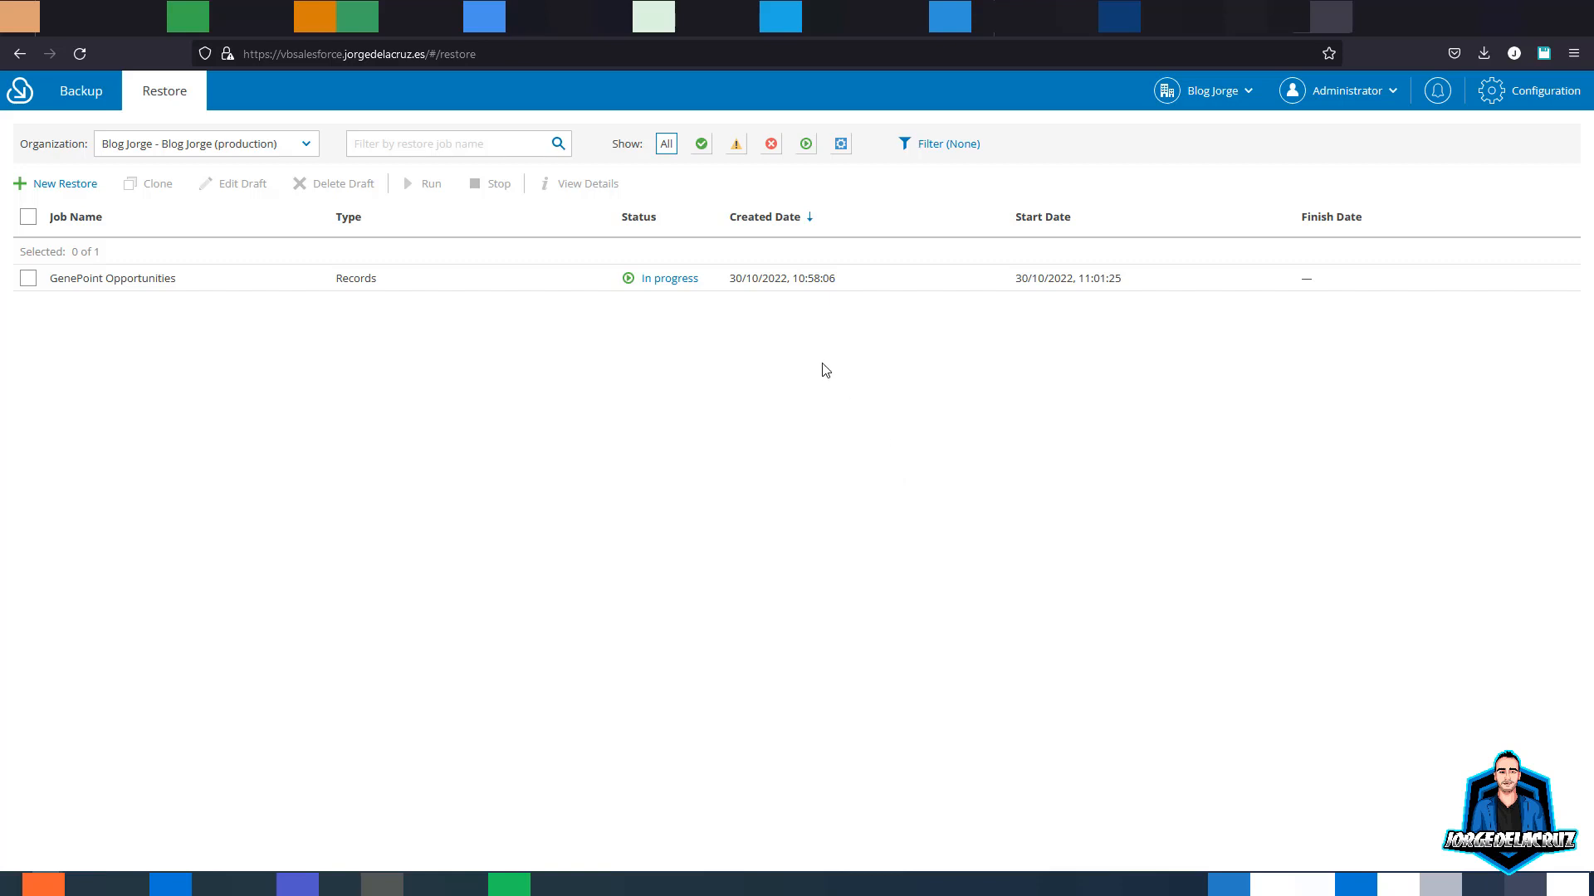
- Confirm the restore session ended in Success, with the opportunity undeleted under a new Id
{"action": "left_click", "coordinate": [668, 280]}
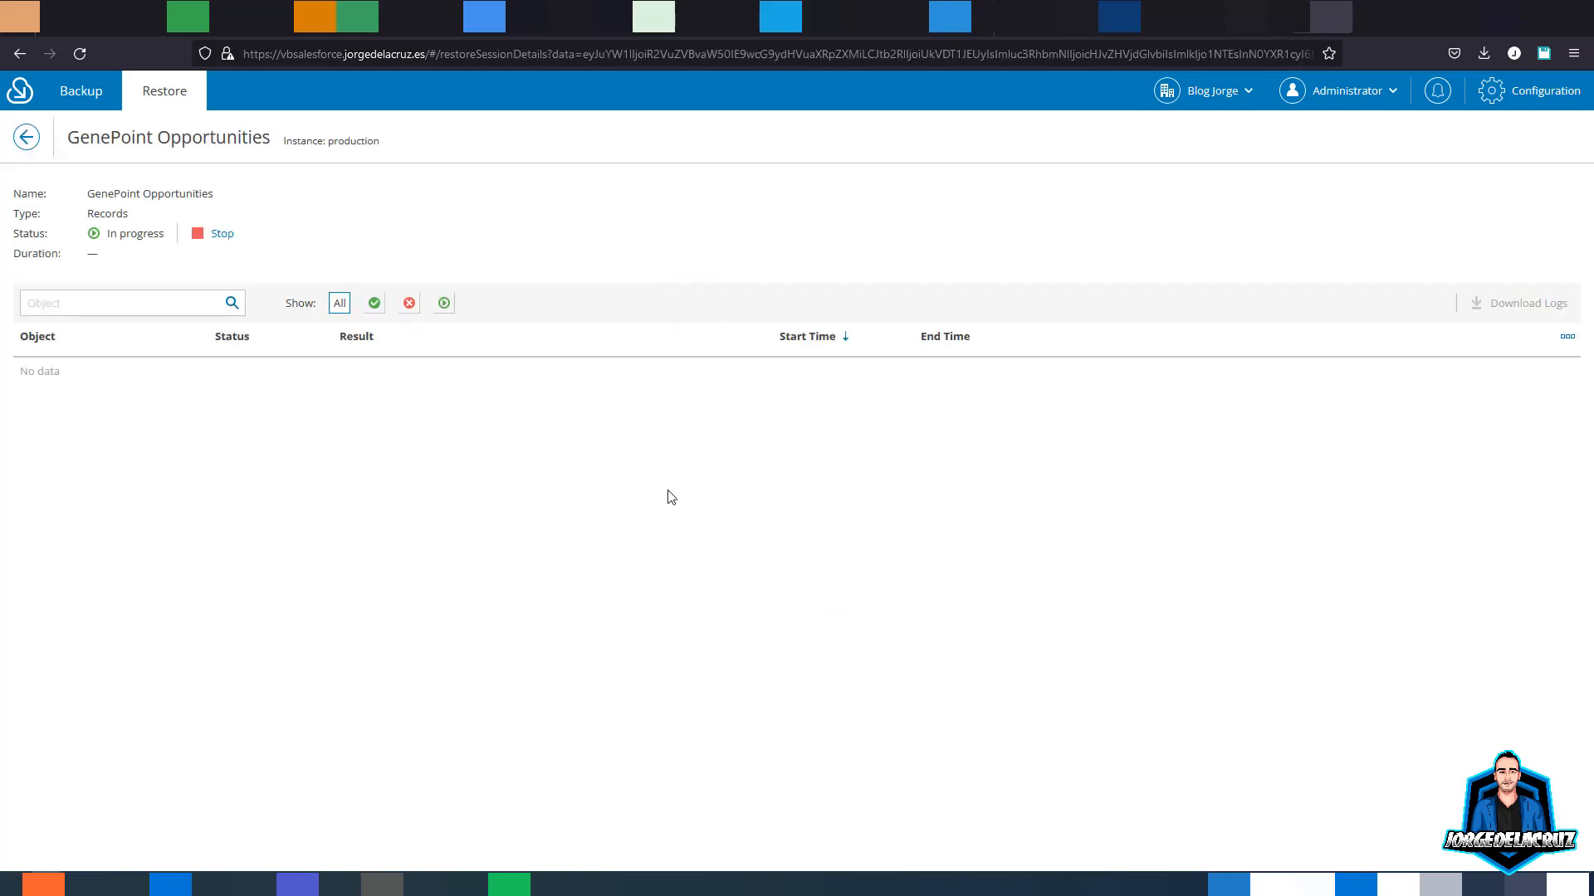
{"action": "left_click", "coordinate": [25, 137]}
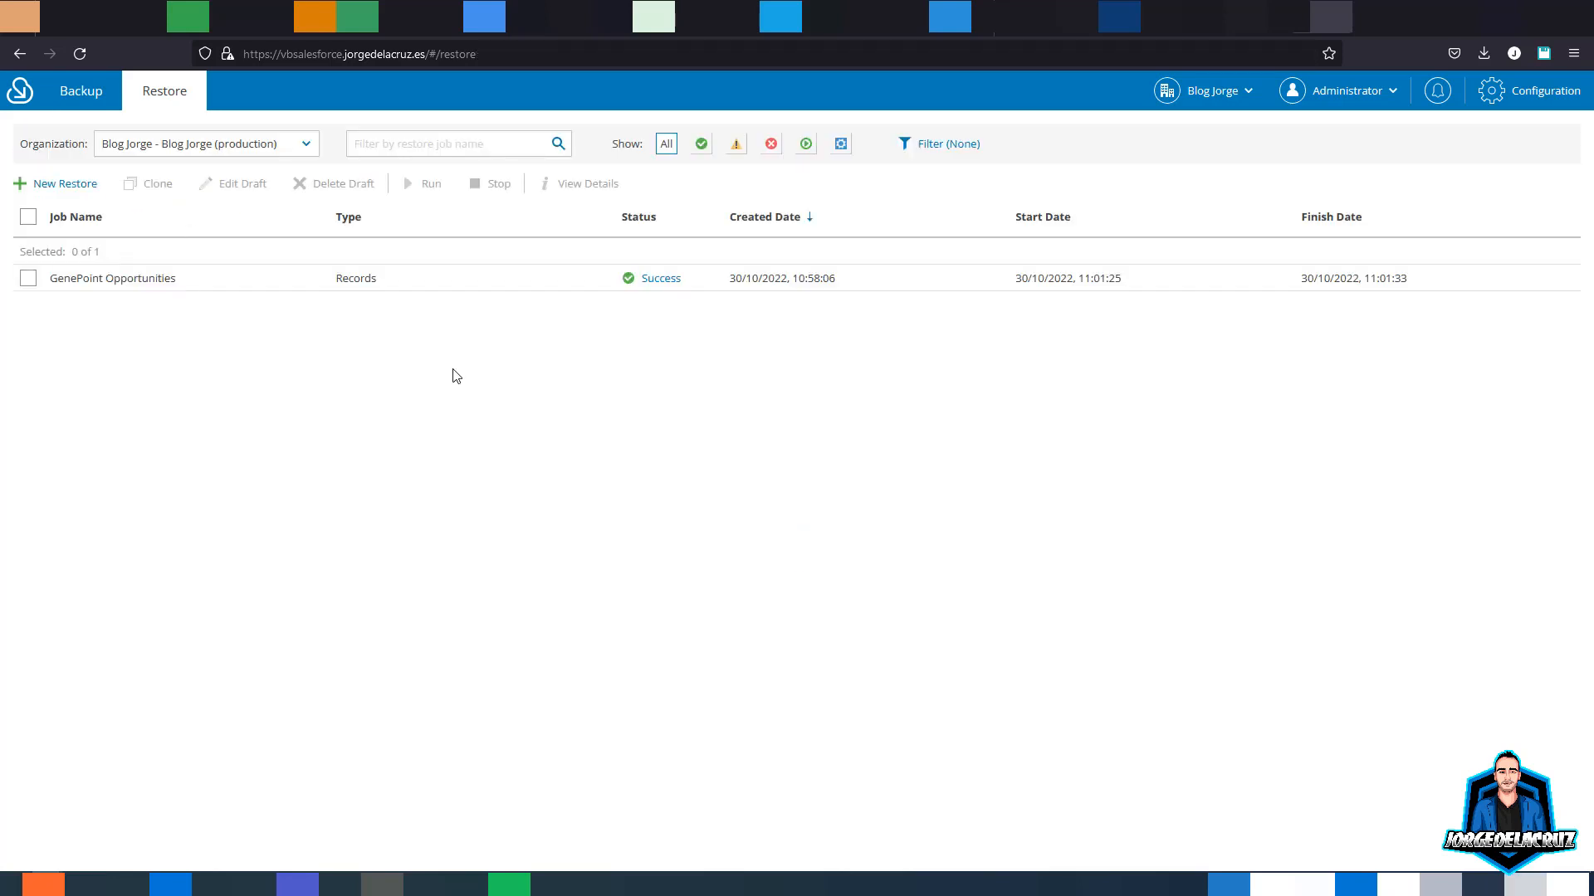
{"action": "left_click", "coordinate": [667, 280]}
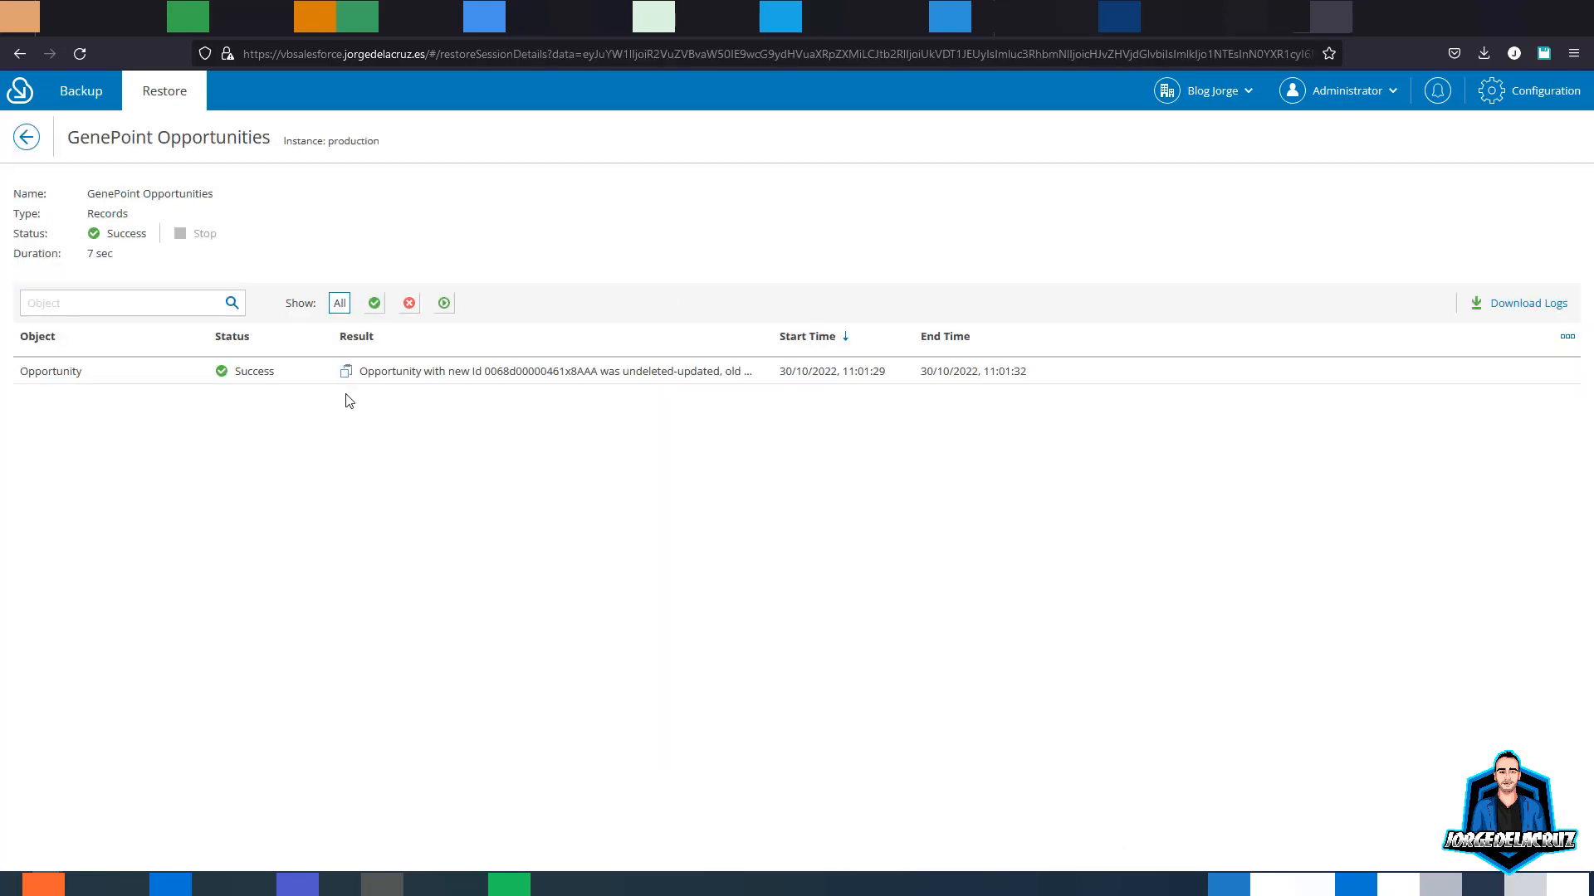
{"action": "left_click_drag", "start_coordinate": [445, 371], "coordinate": [727, 373]}
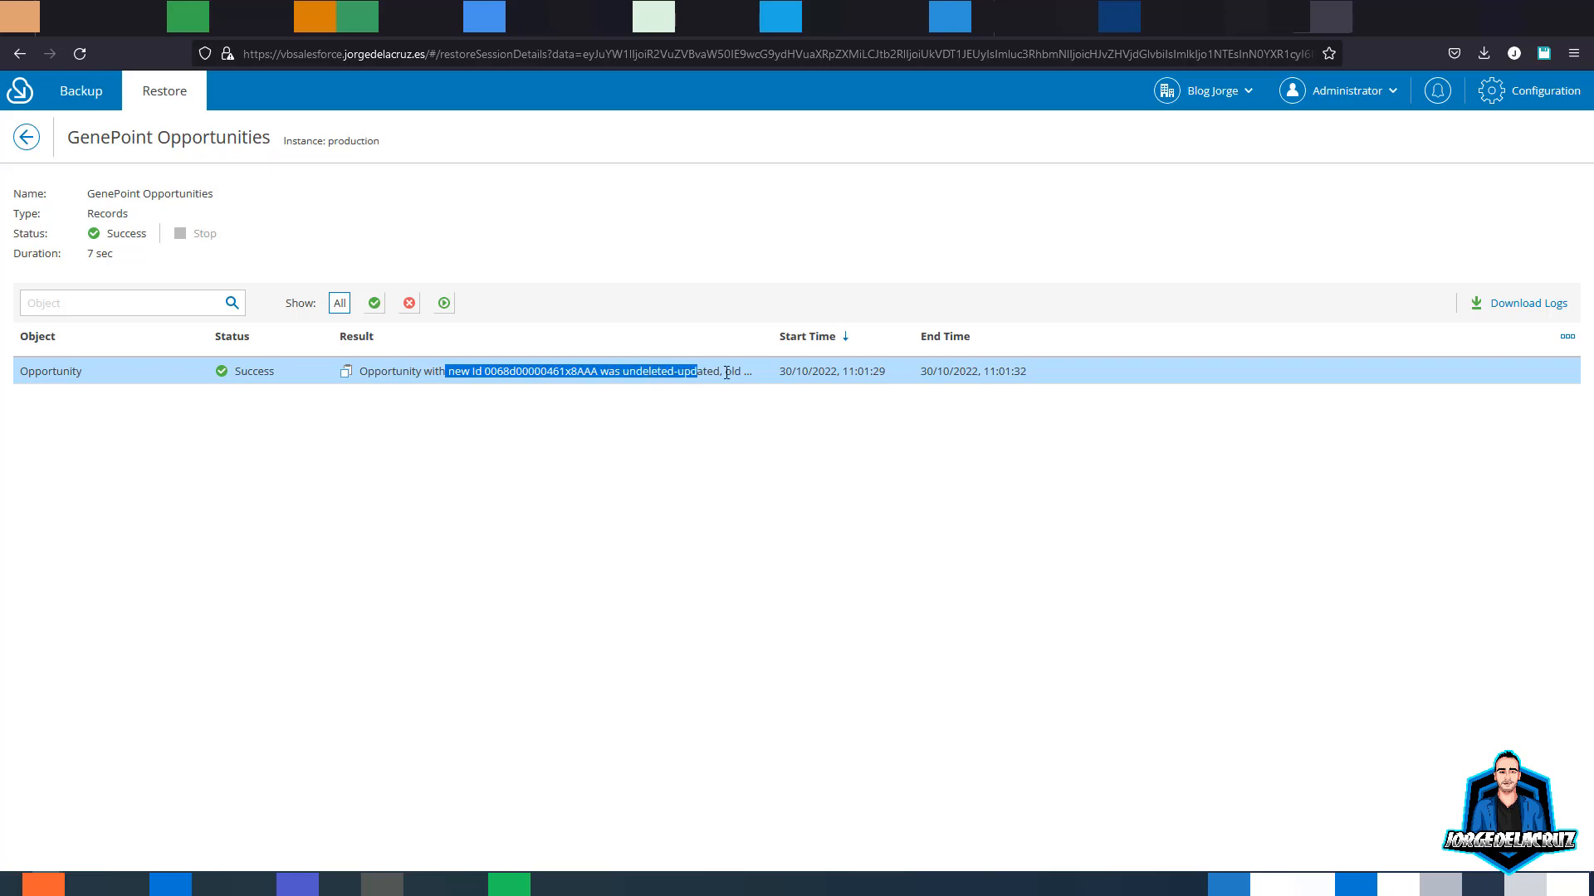
{"action": "left_click", "coordinate": [727, 372]}
{"action": "left_click", "coordinate": [27, 138]}
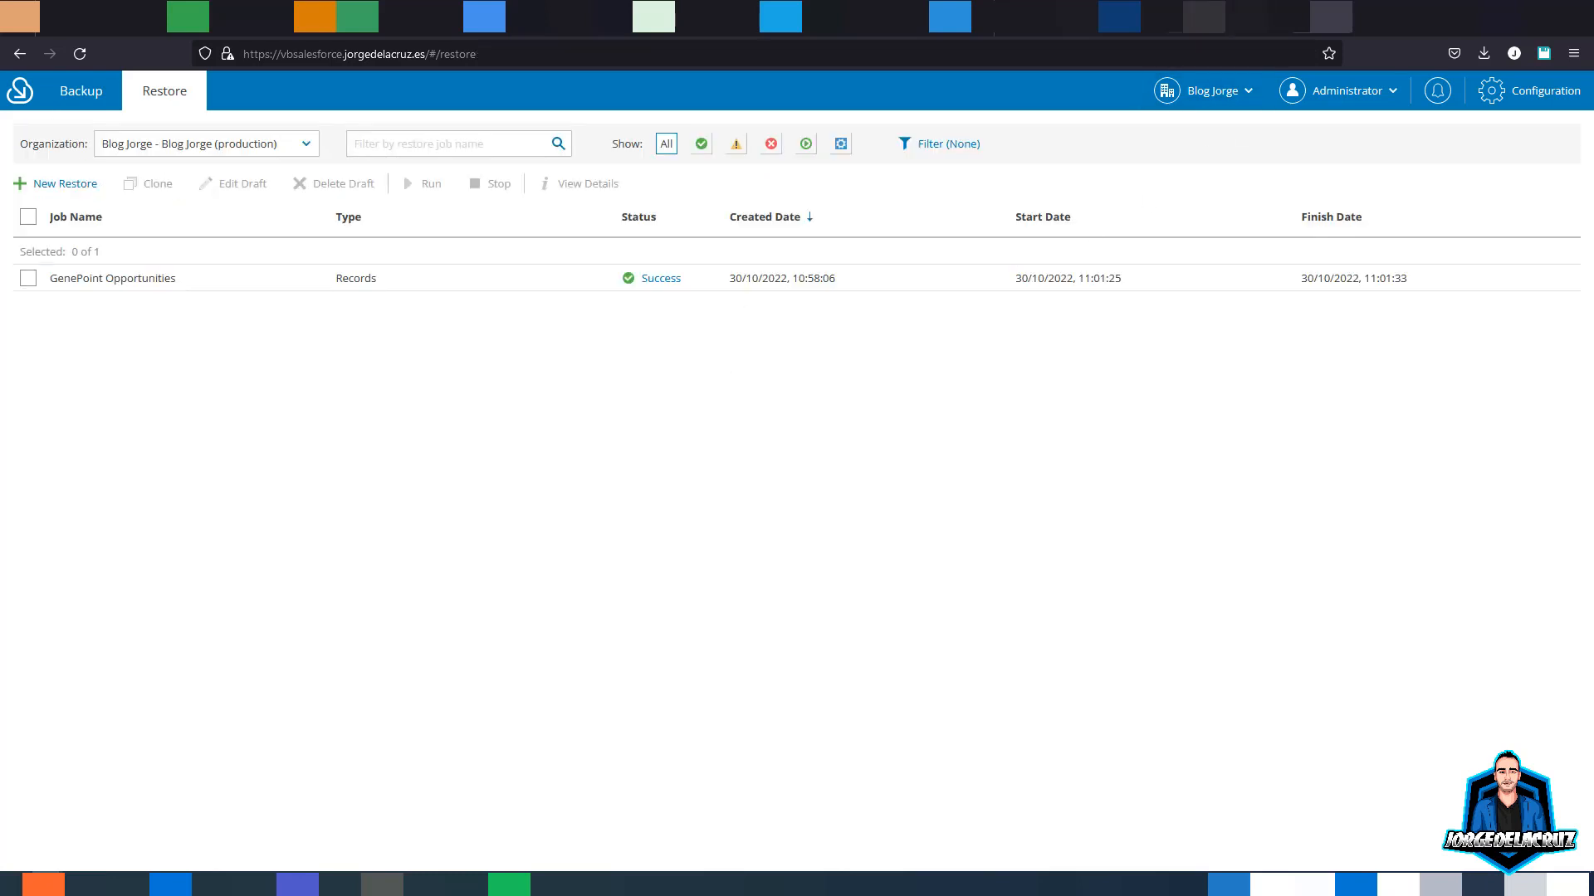
{"action": "left_click", "coordinate": [1203, 16]}
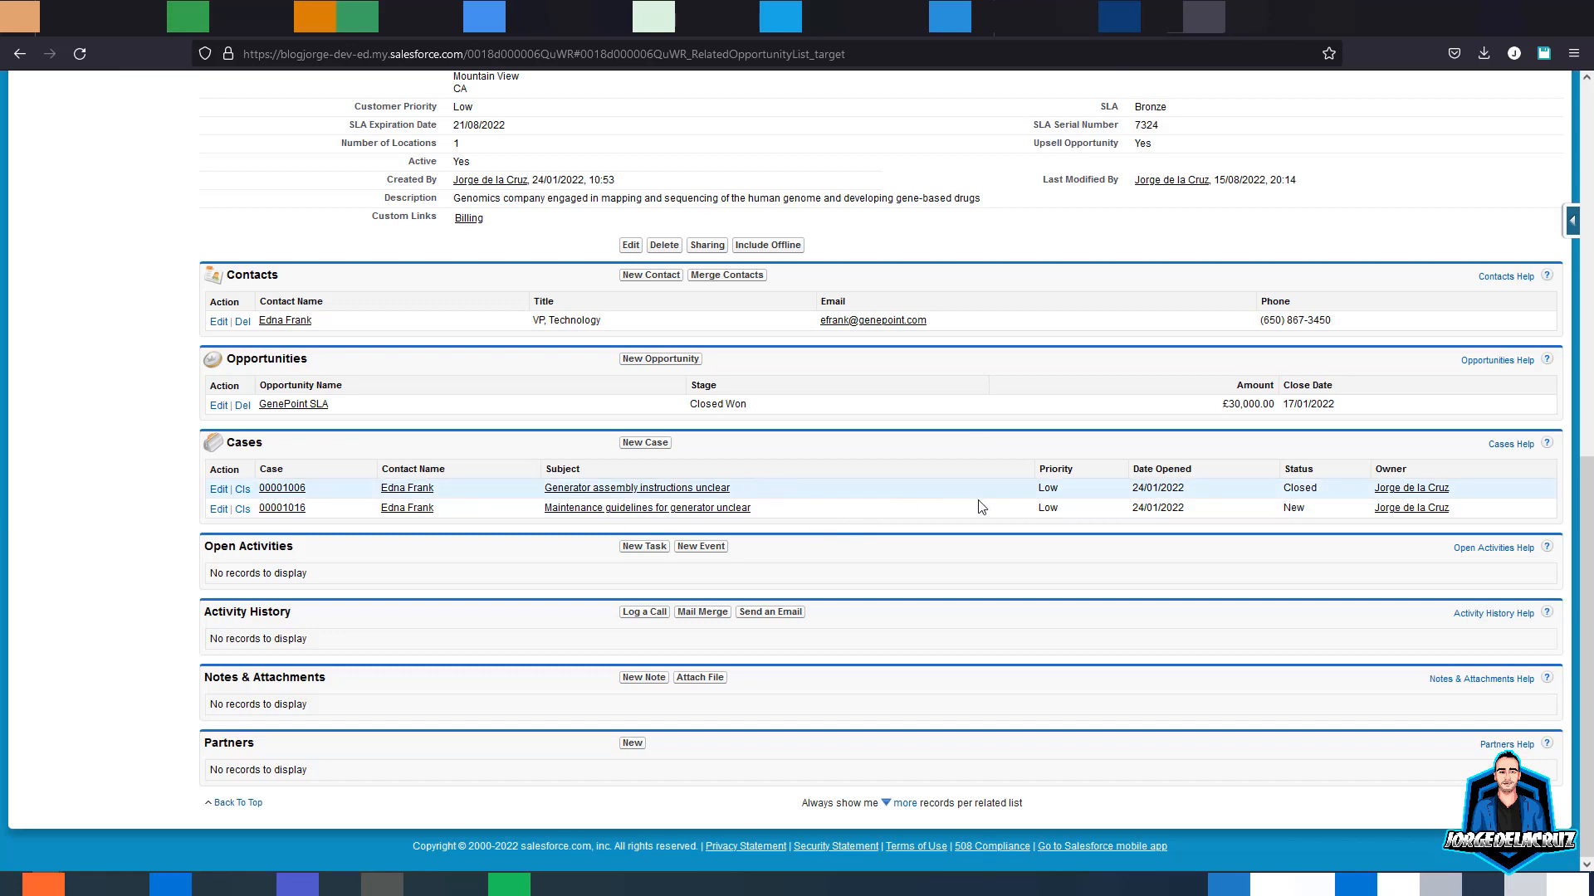
- Reload the GenePoint account page so Lab Generators and Standby Generator reappear under Opportunities
{"action": "left_click", "coordinate": [88, 52]}
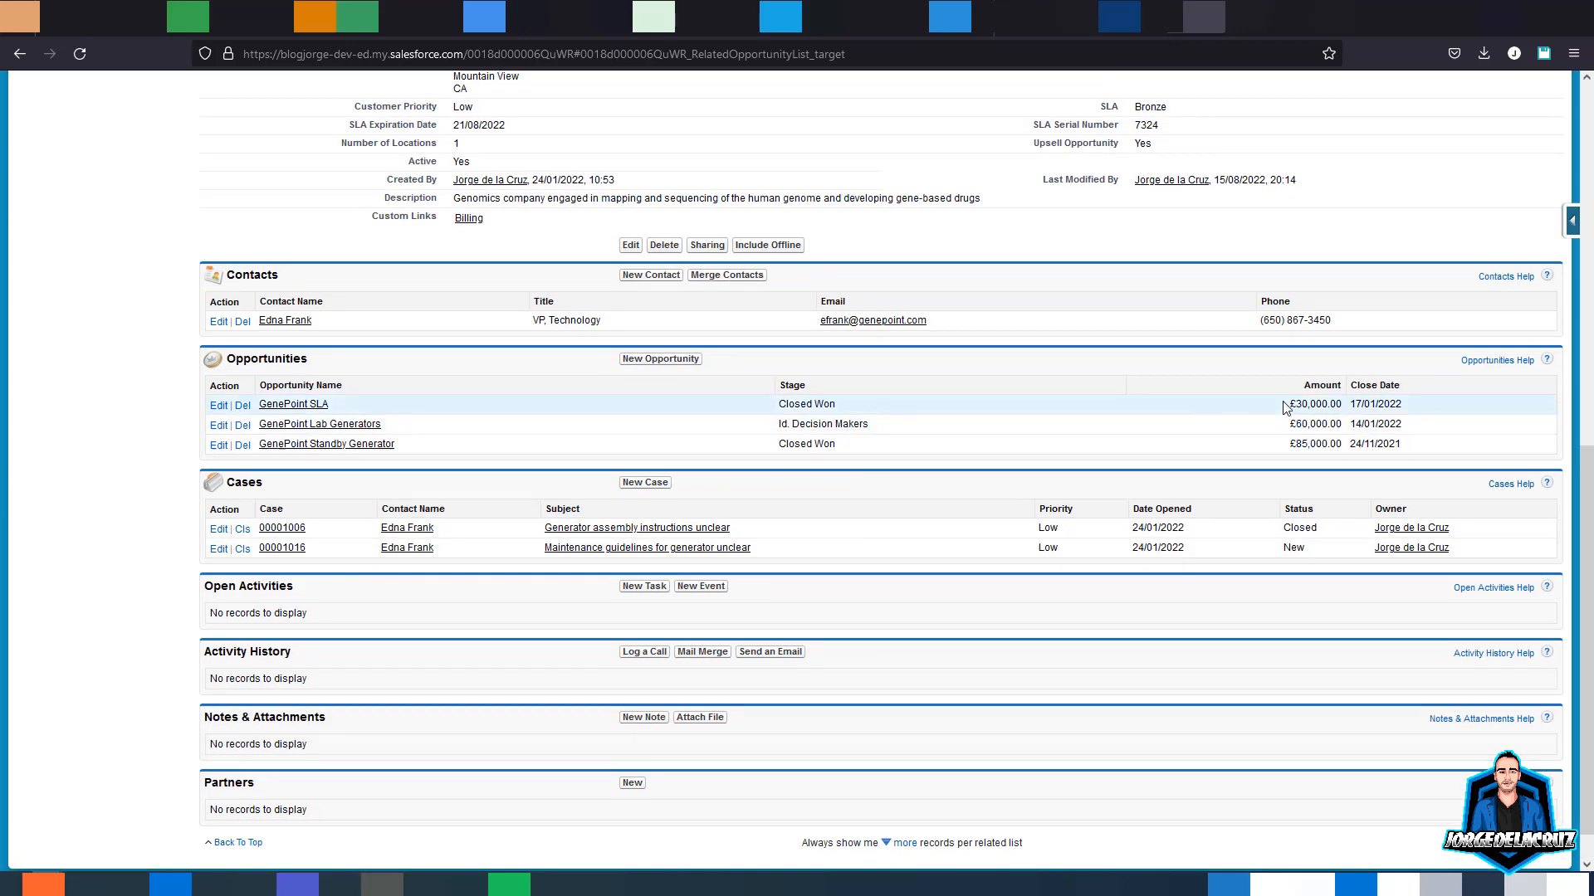